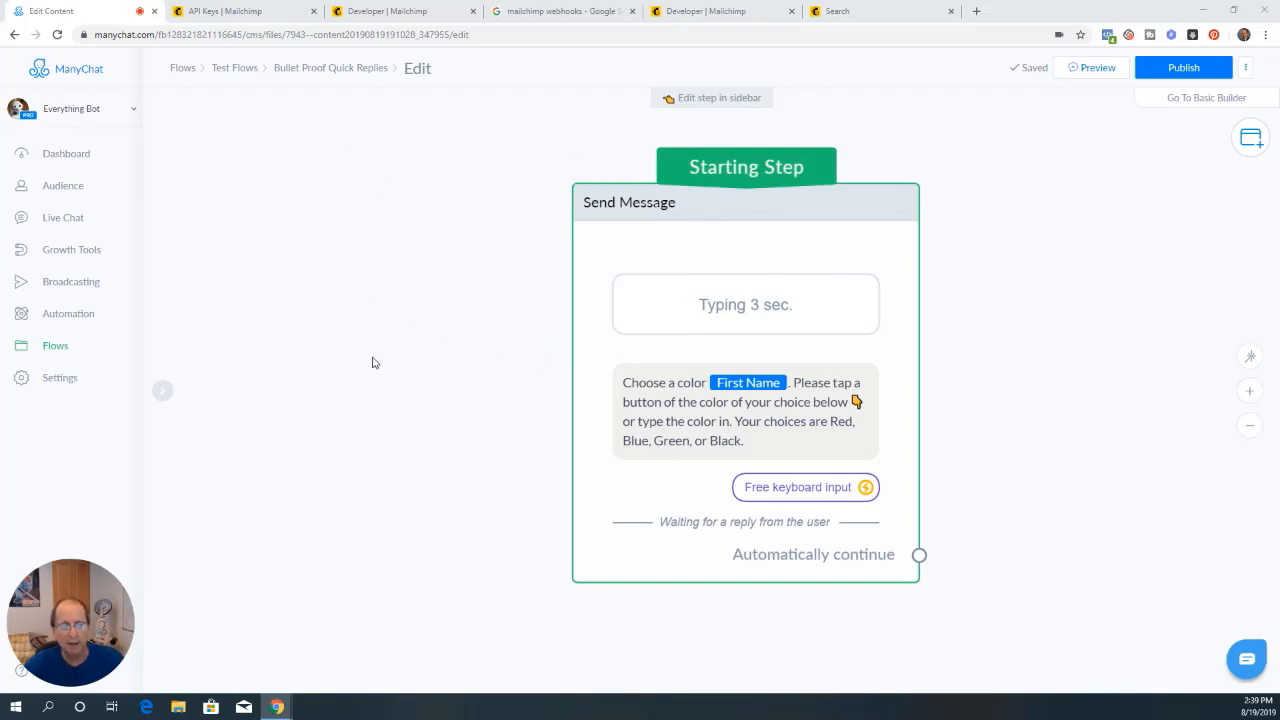
# Open the Send Message starting step for editing
pyautogui.click(693, 261)
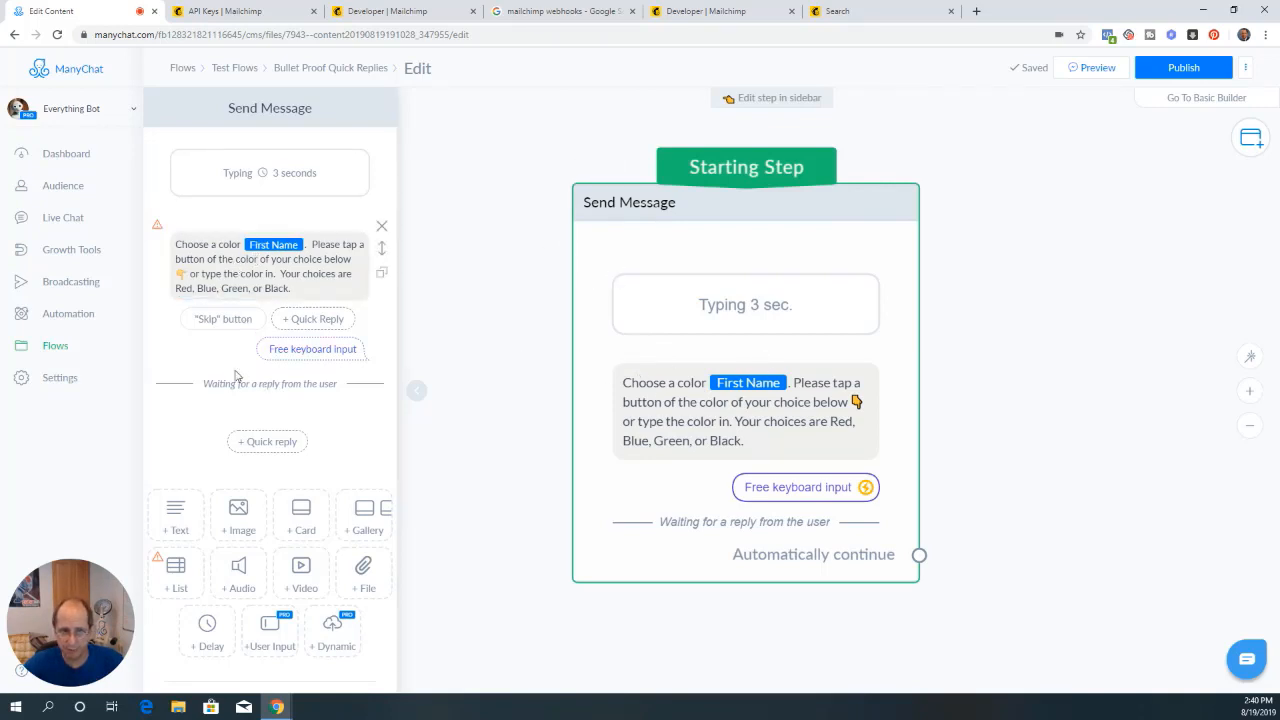
pyautogui.click(271, 636)
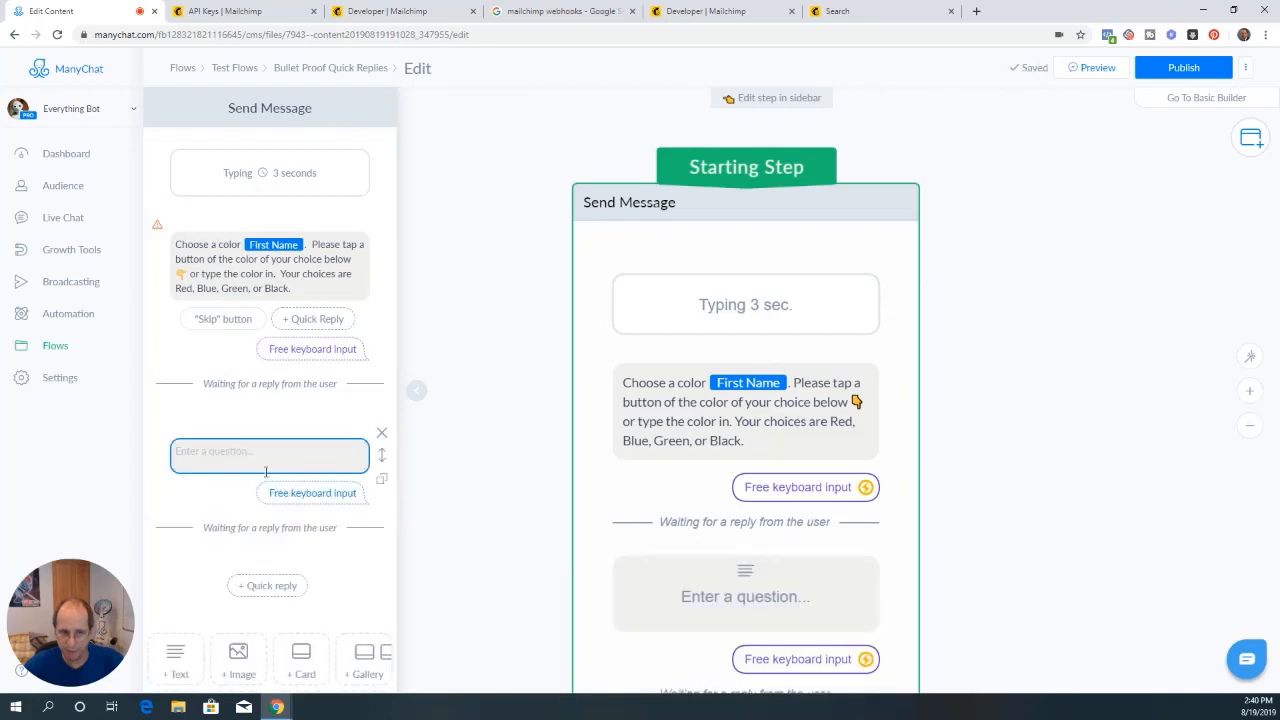
pyautogui.click(381, 436)
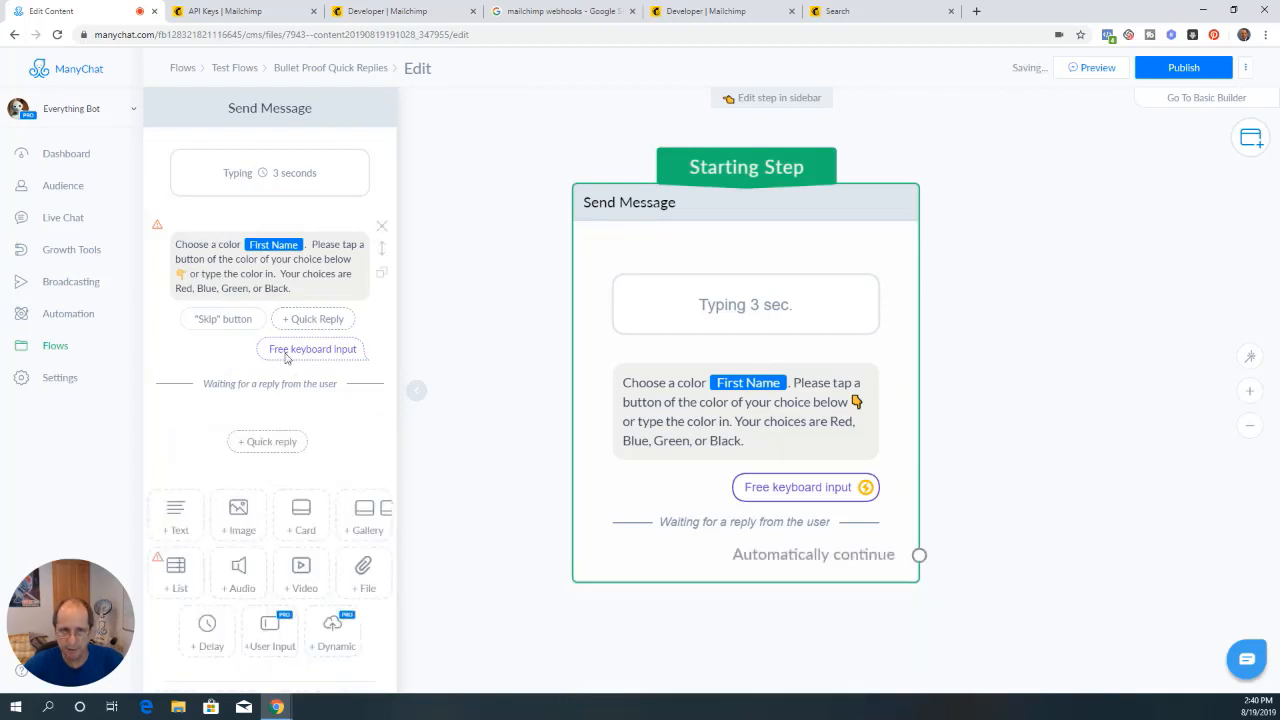
pyautogui.click(207, 628)
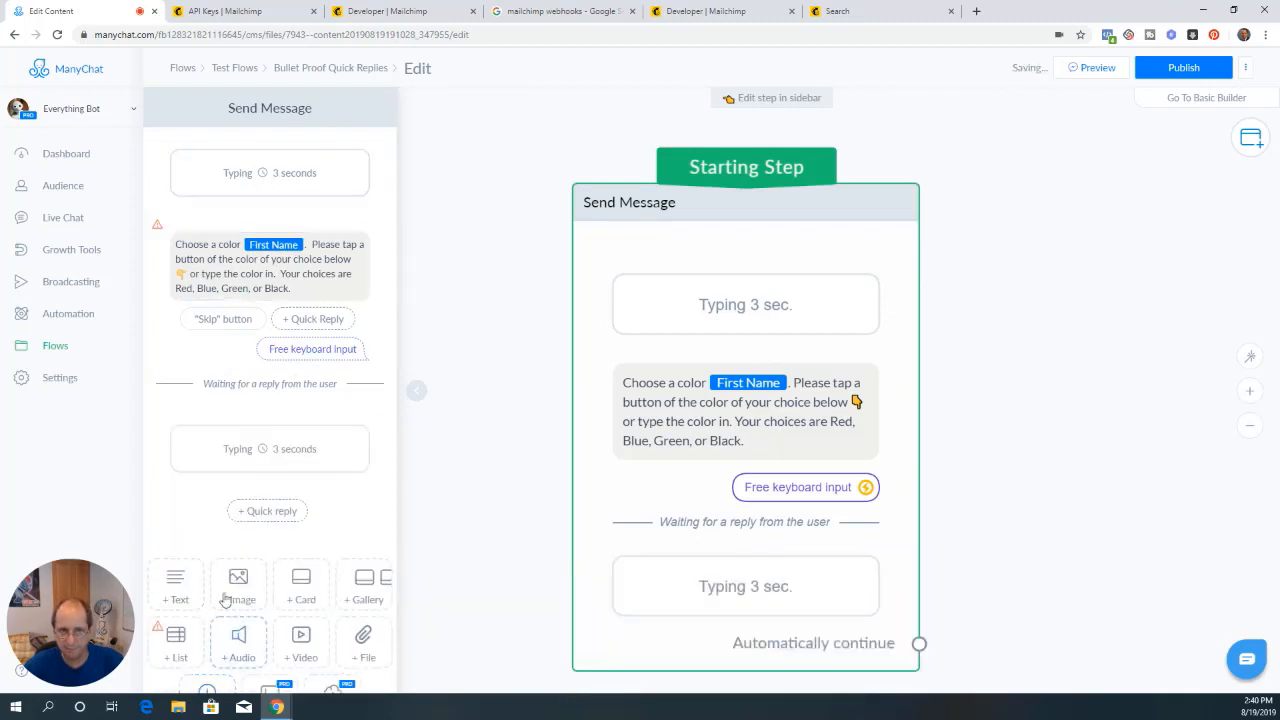
pyautogui.click(381, 433)
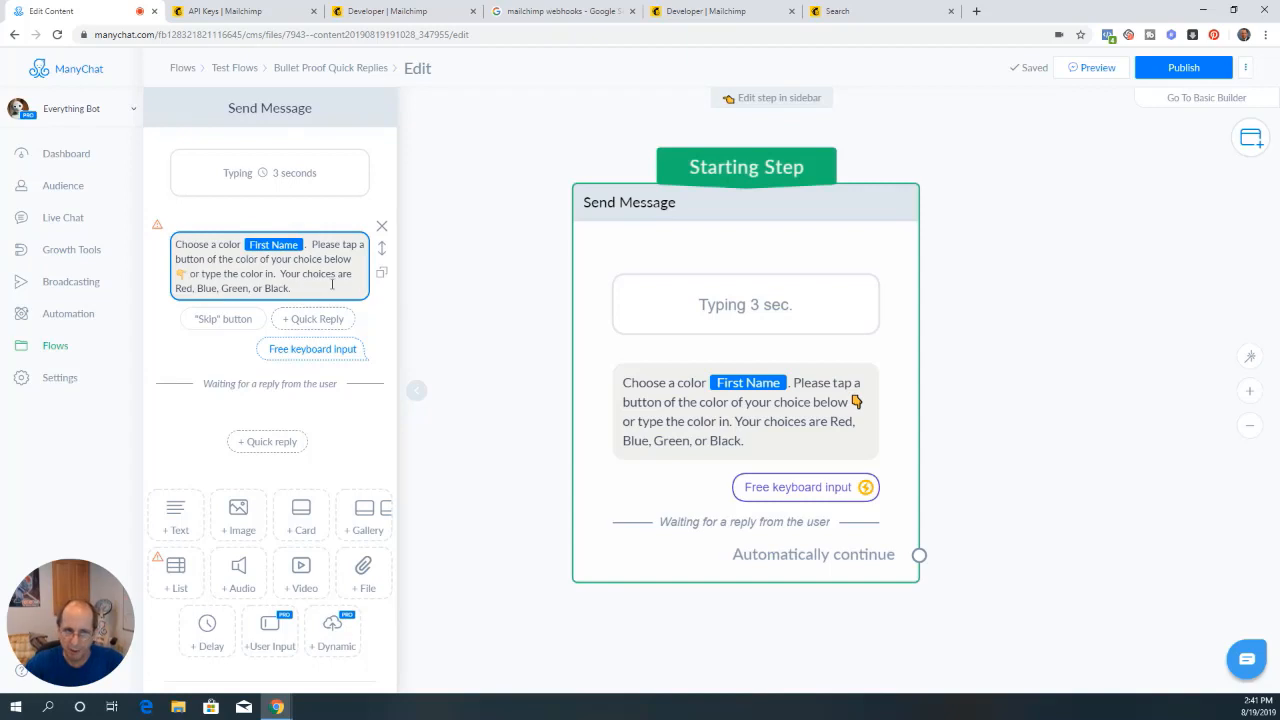
# Add Red and Blue quick replies to the color question
pyautogui.click(322, 320)
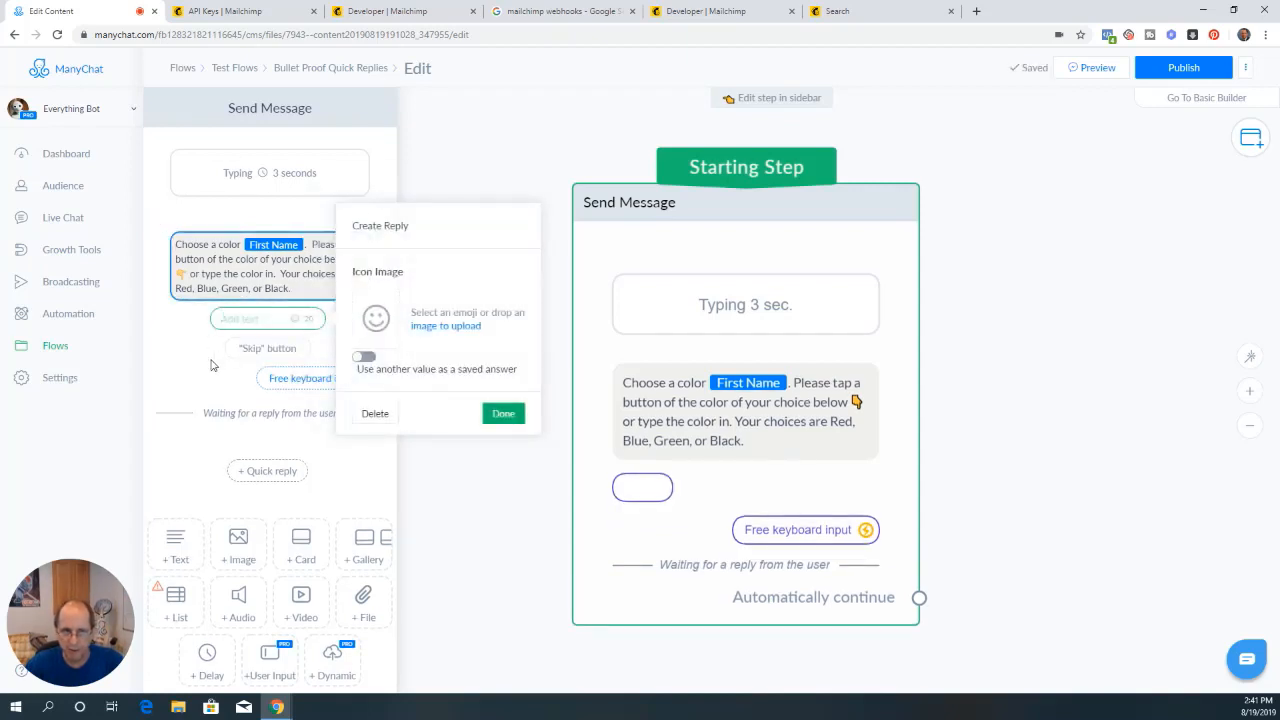
pyautogui.write('Red')
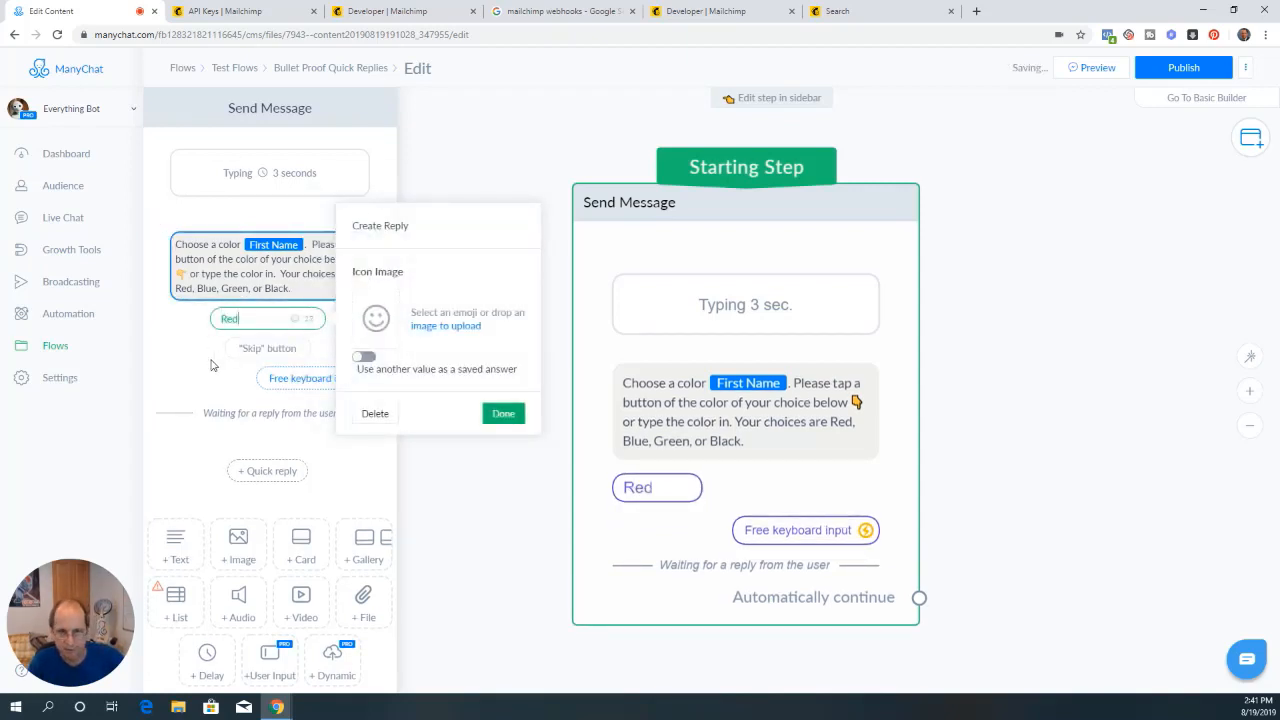
pyautogui.click(503, 413)
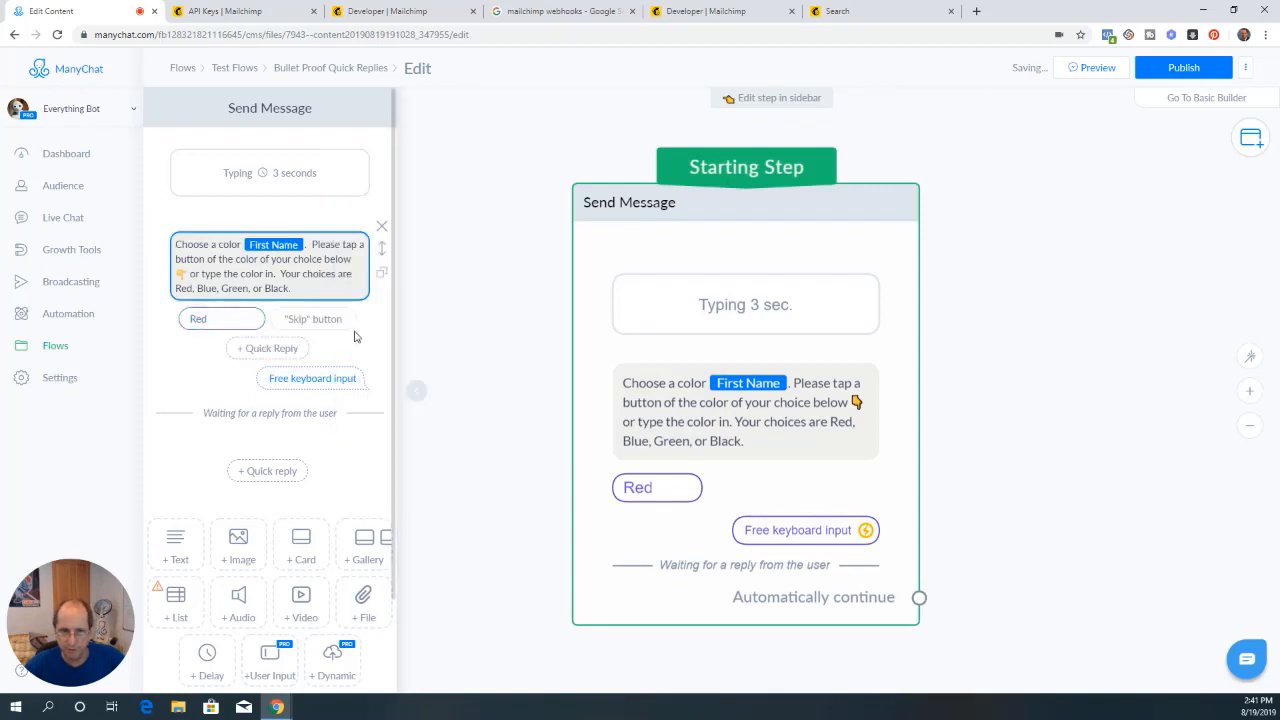
pyautogui.click(270, 348)
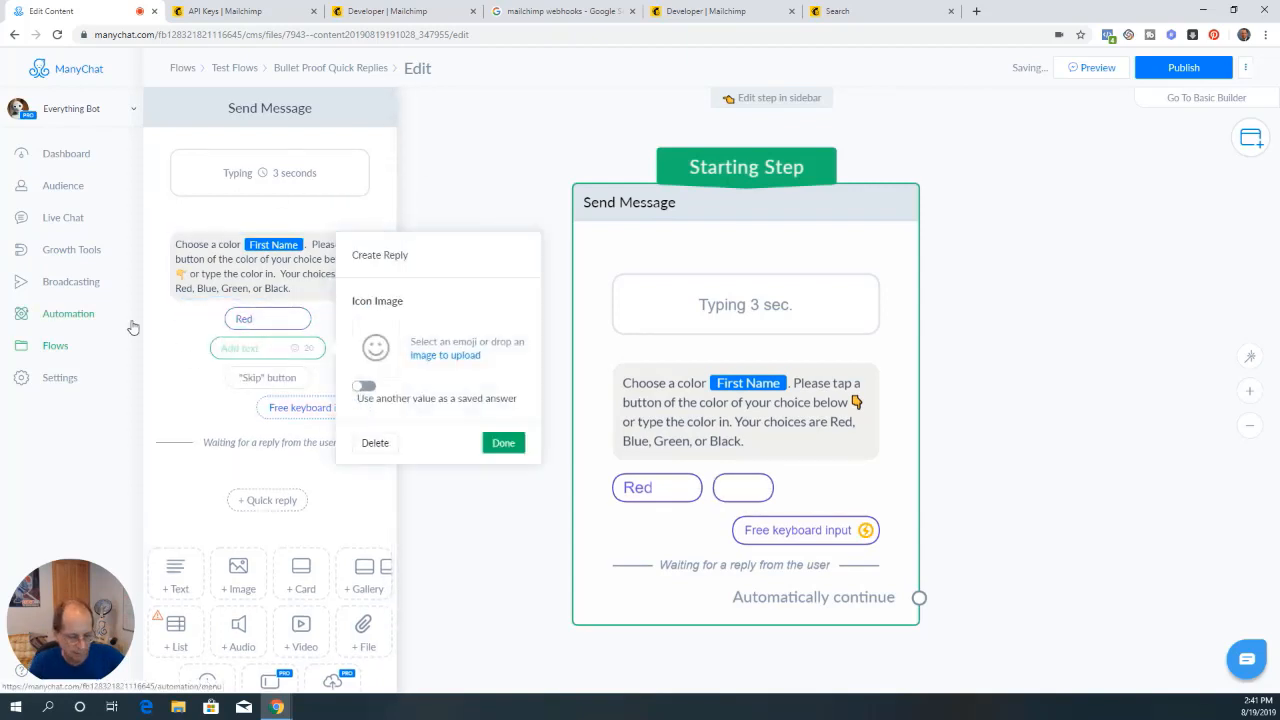
pyautogui.write('Blue')
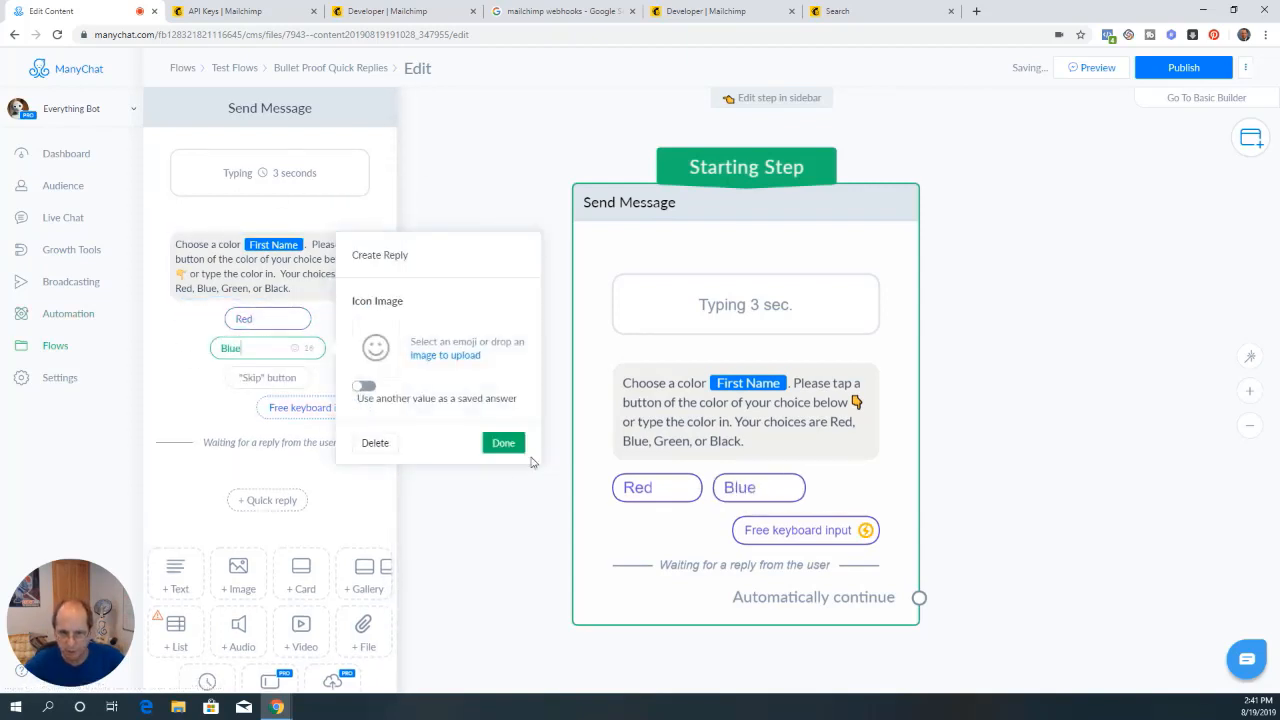
pyautogui.click(514, 446)
# Add Green and Black quick replies to the color question
pyautogui.click(297, 348)
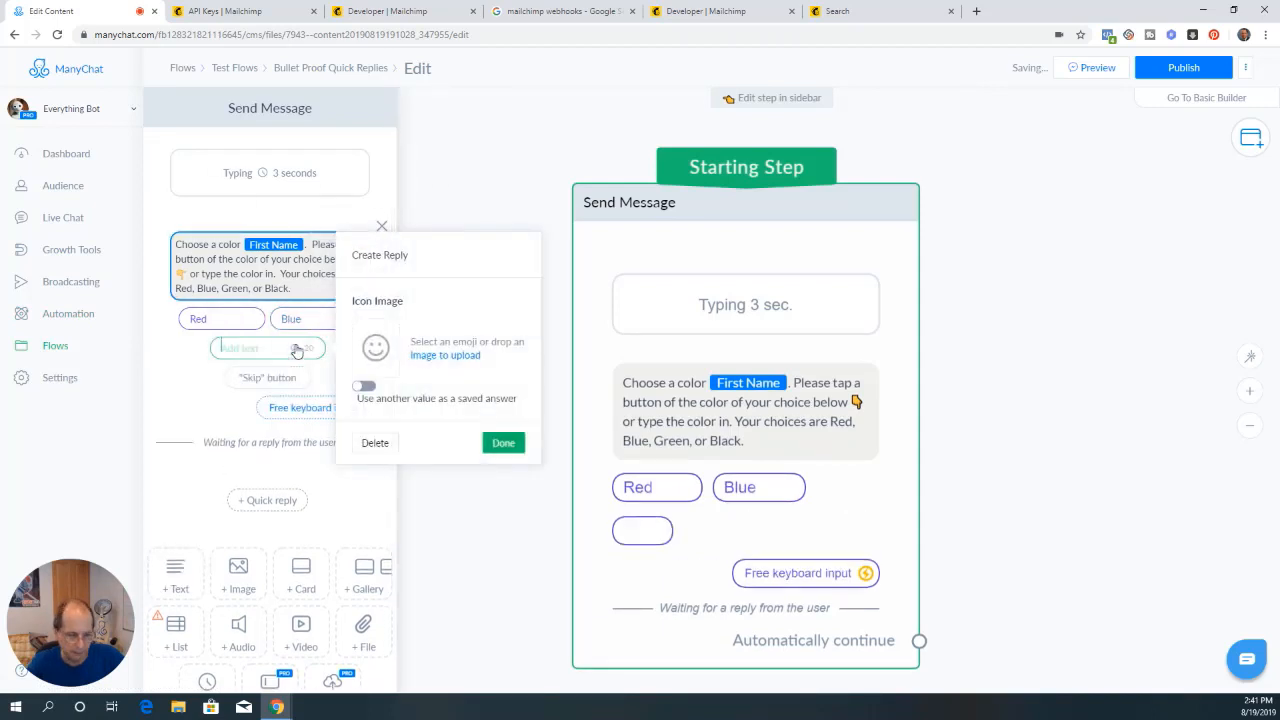
pyautogui.write('Green')
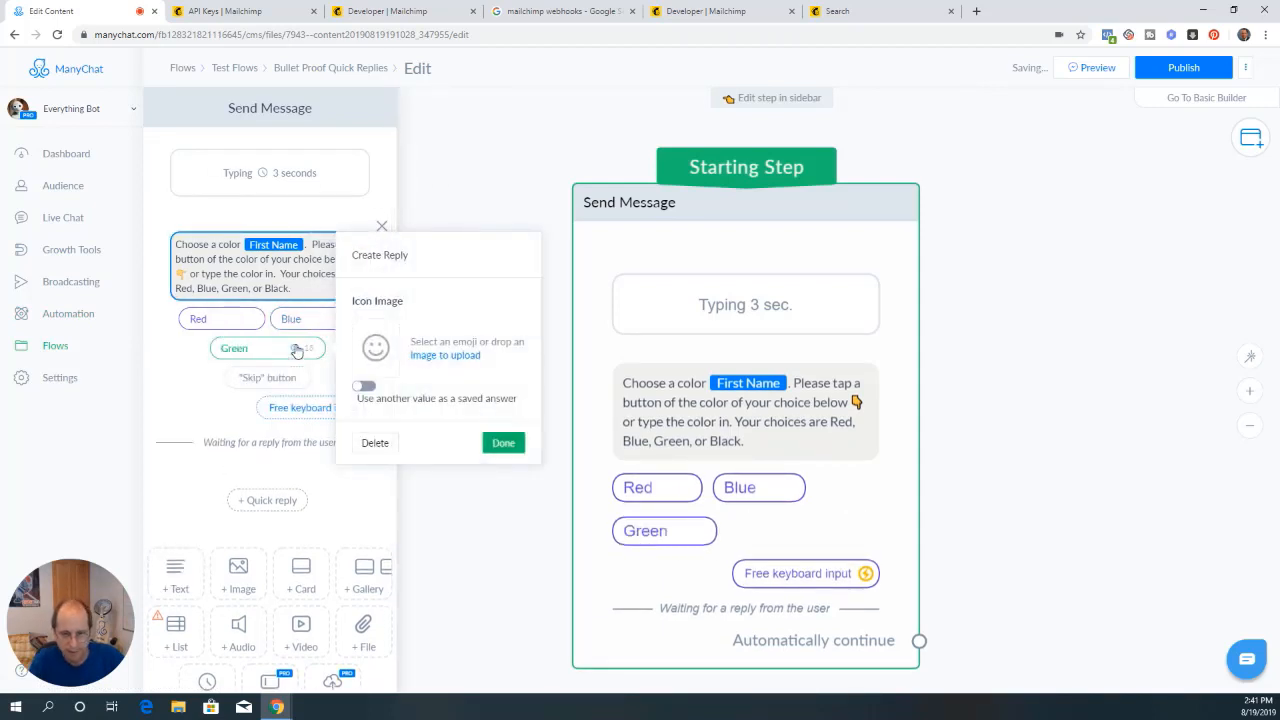
pyautogui.click(503, 442)
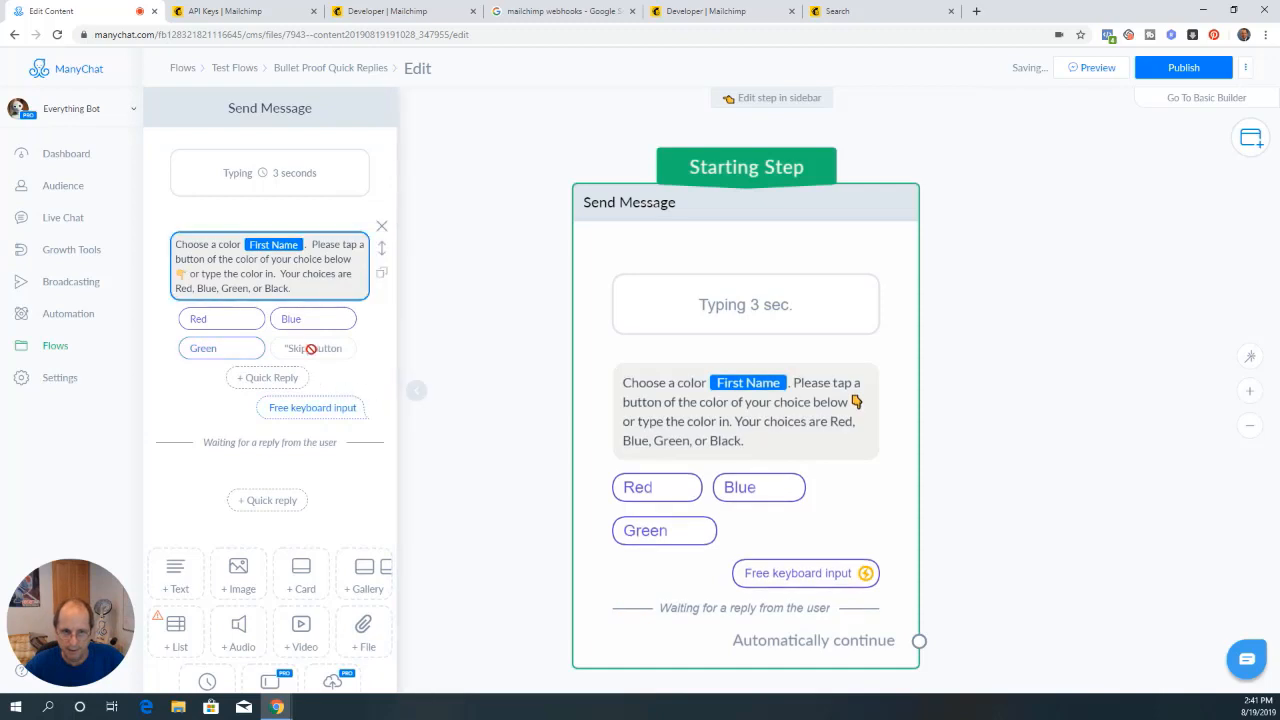
pyautogui.click(276, 377)
pyautogui.write('Bl')
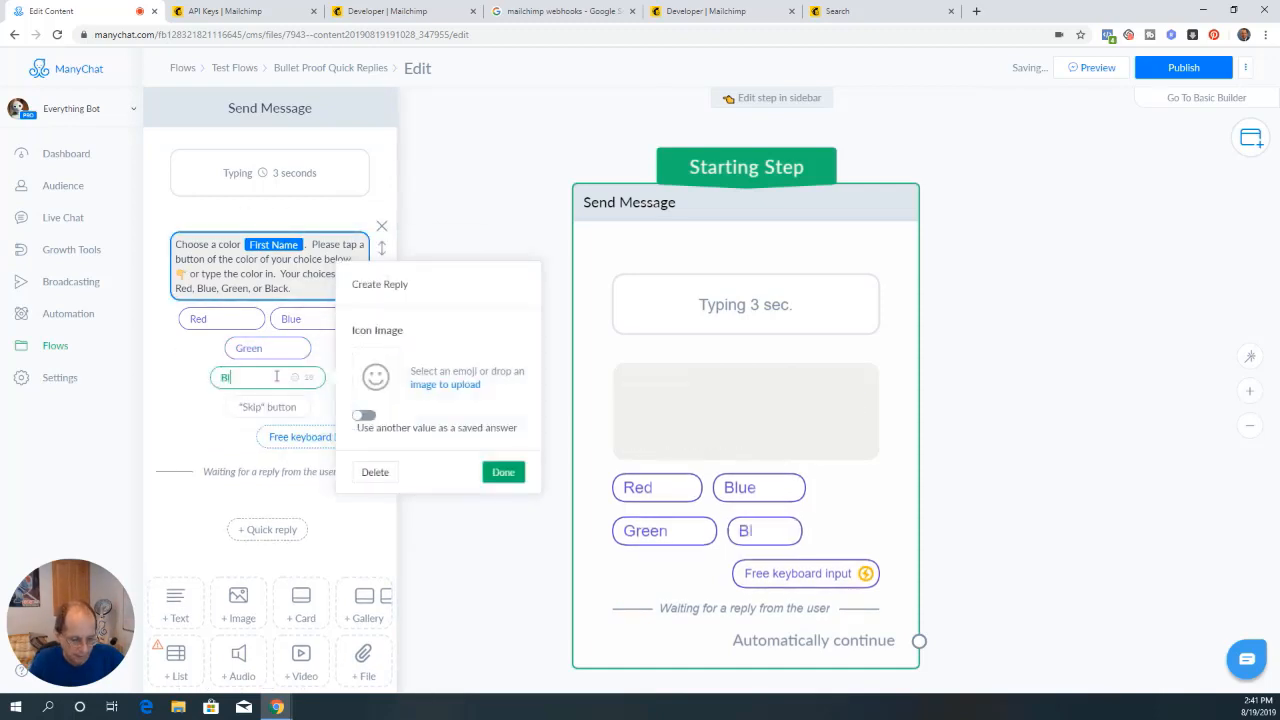
pyautogui.write('ack')
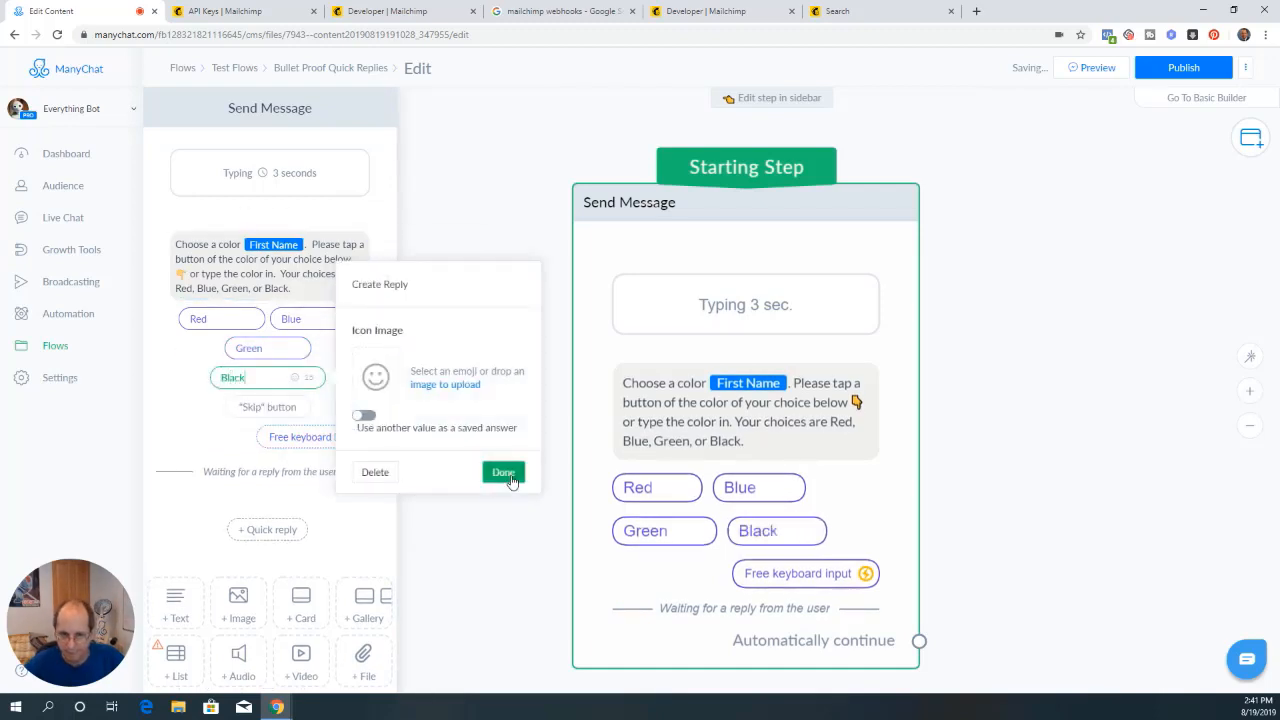
pyautogui.click(503, 472)
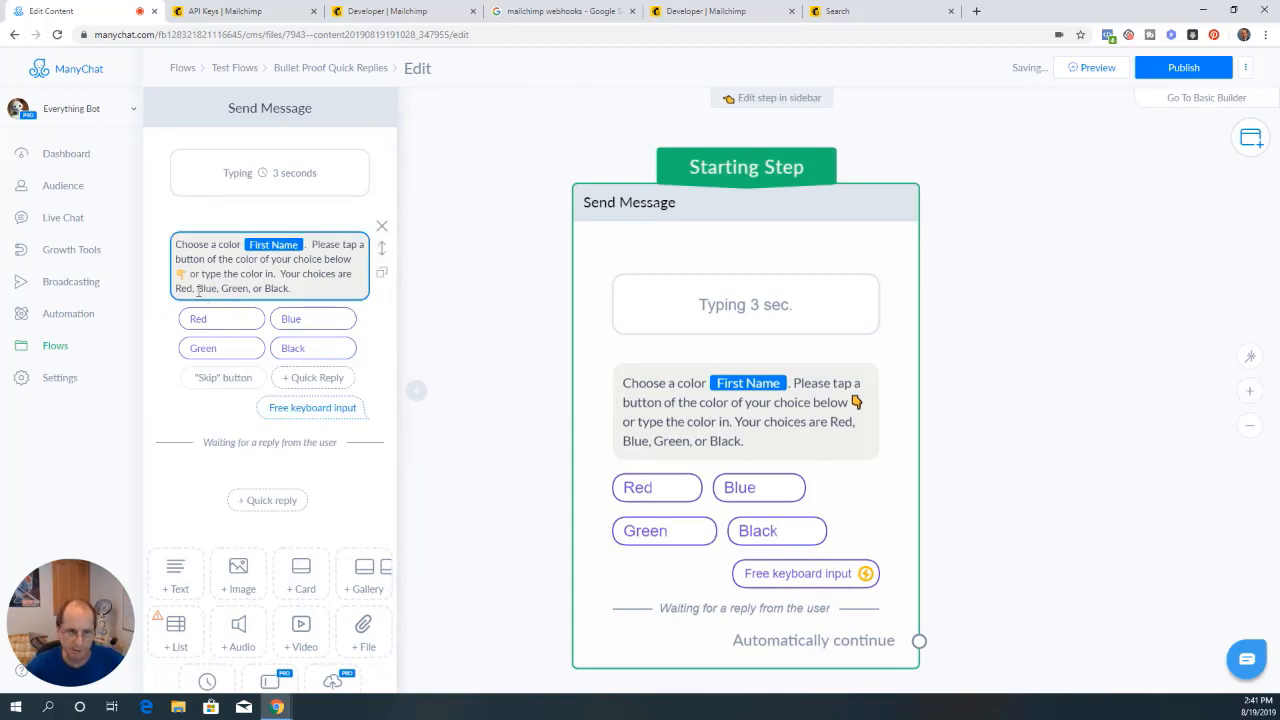
pyautogui.moveTo(281, 273); pyautogui.dragTo(304, 288)
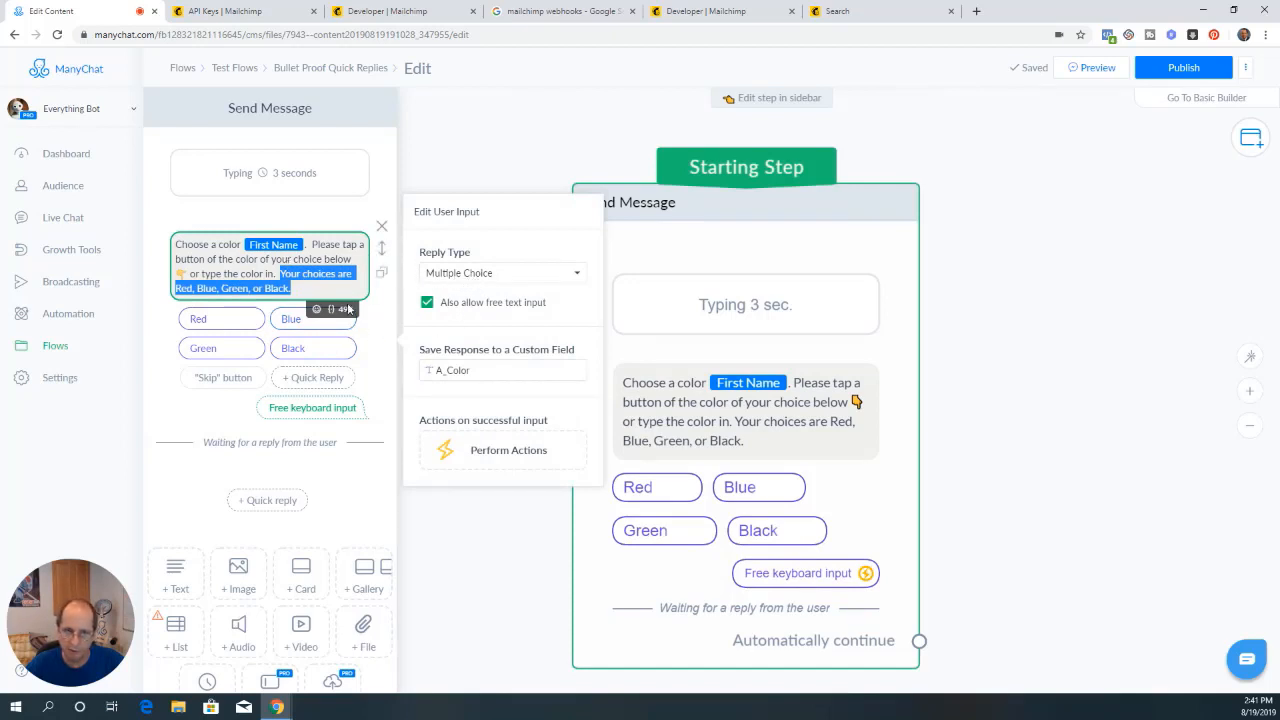
pyautogui.click(272, 680)
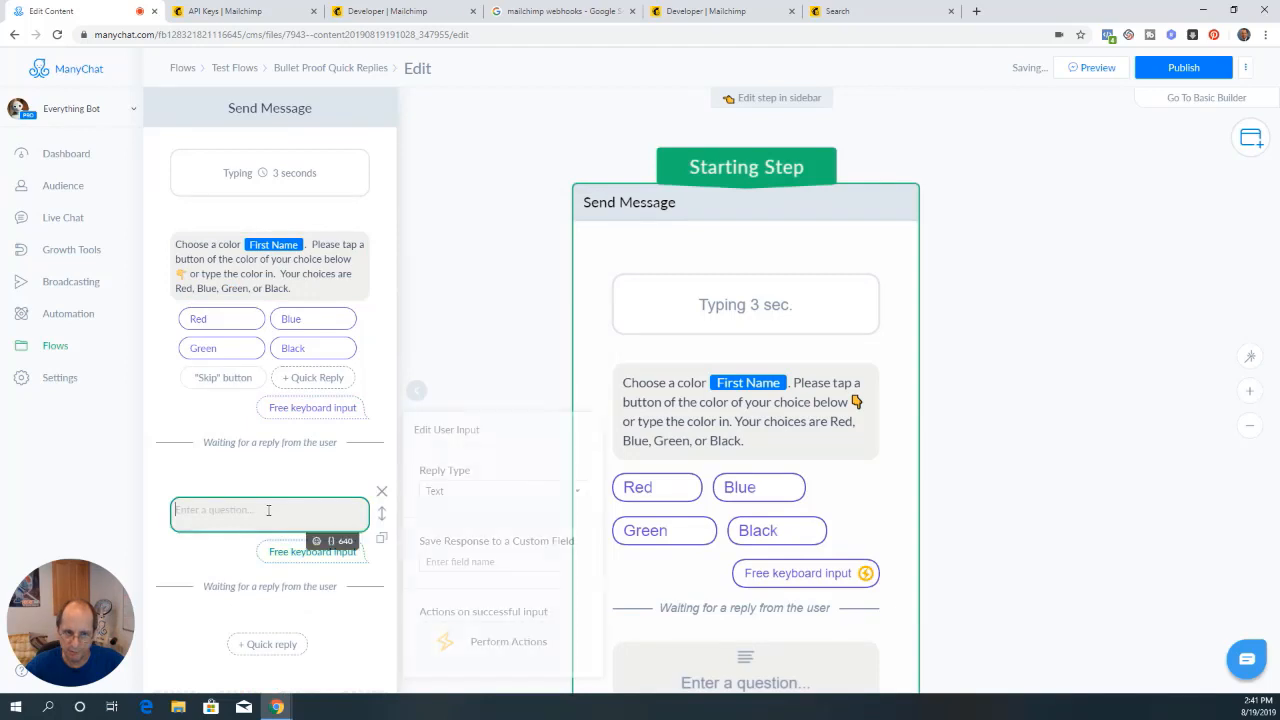
pyautogui.click(448, 491)
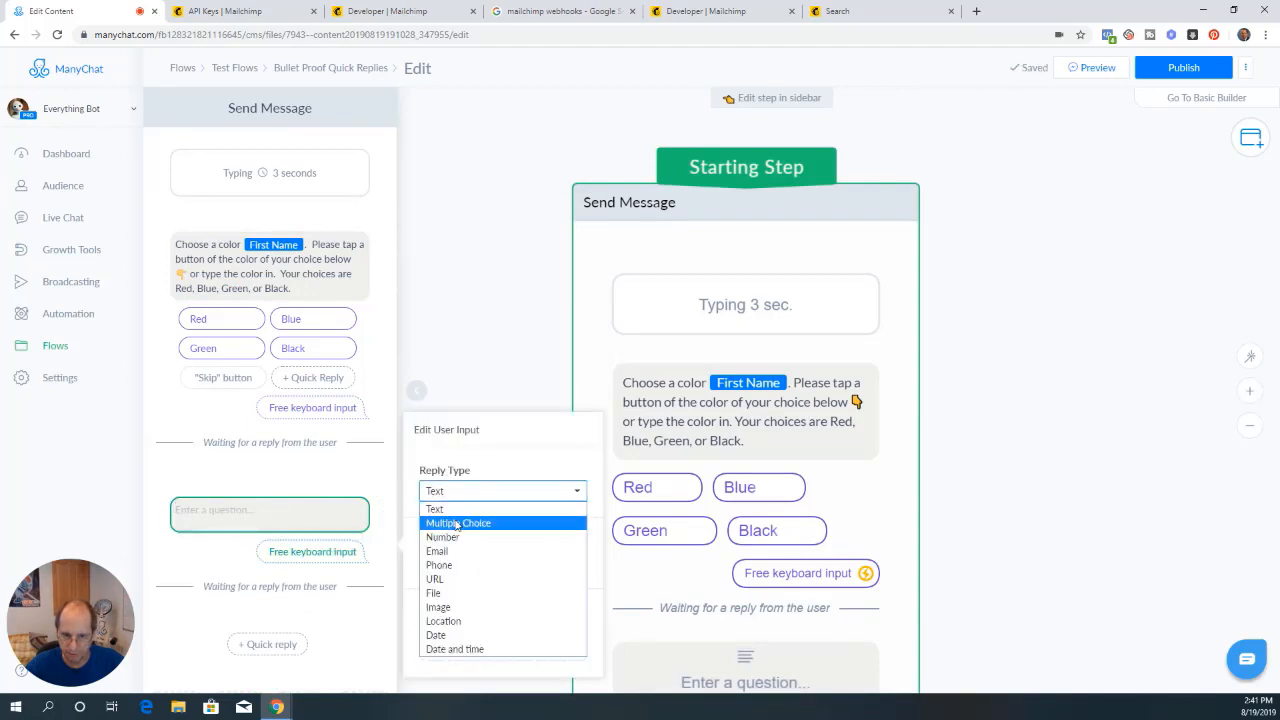
pyautogui.click(456, 524)
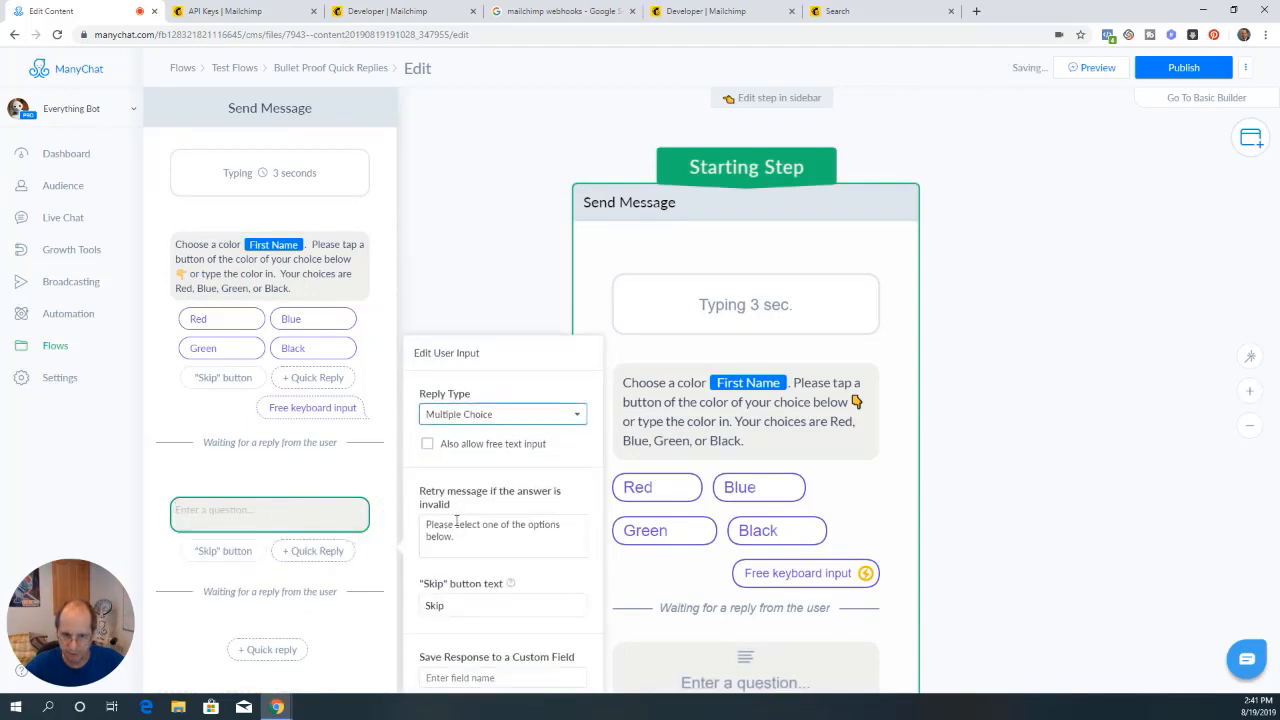
pyautogui.click(429, 429)
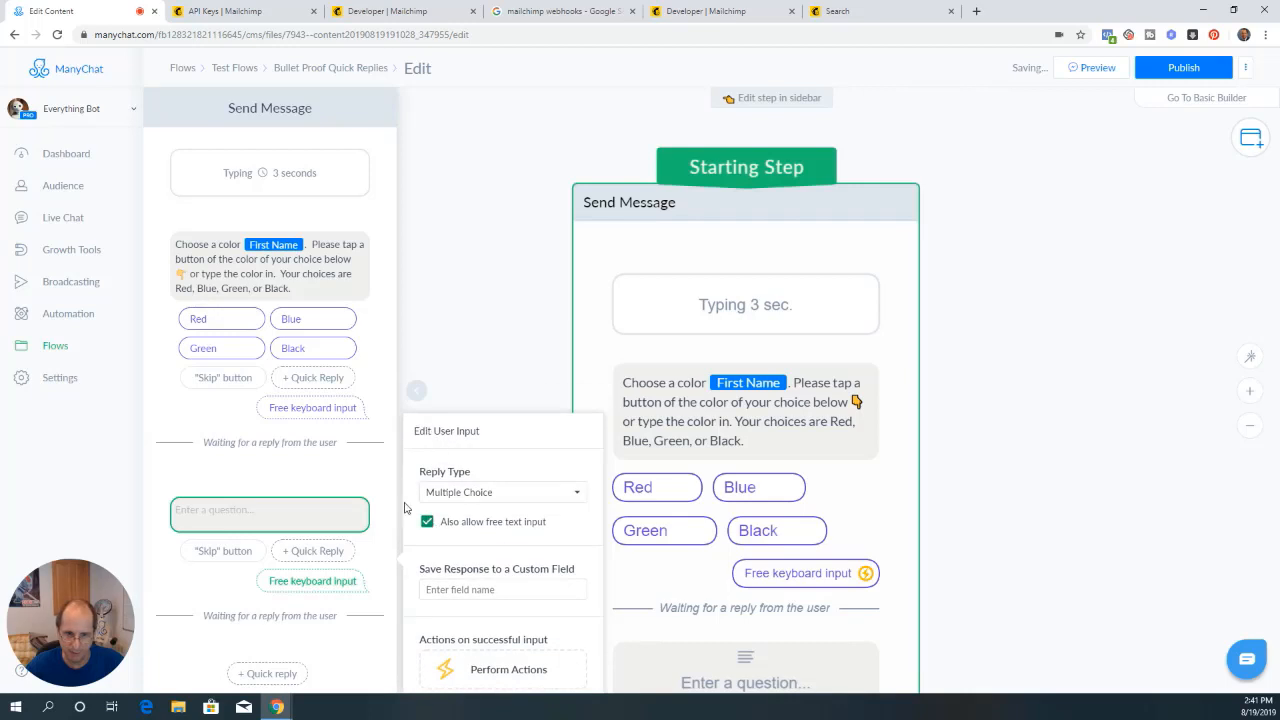
pyautogui.moveTo(381, 512)
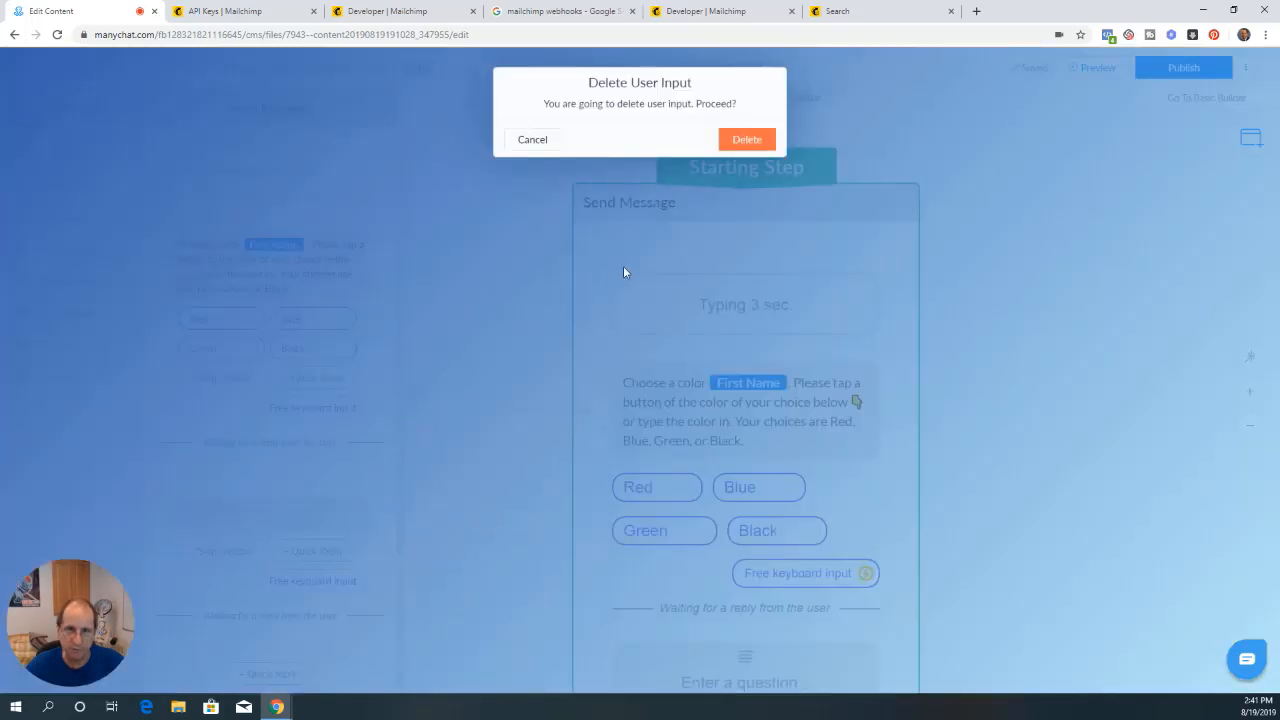
pyautogui.click(746, 140)
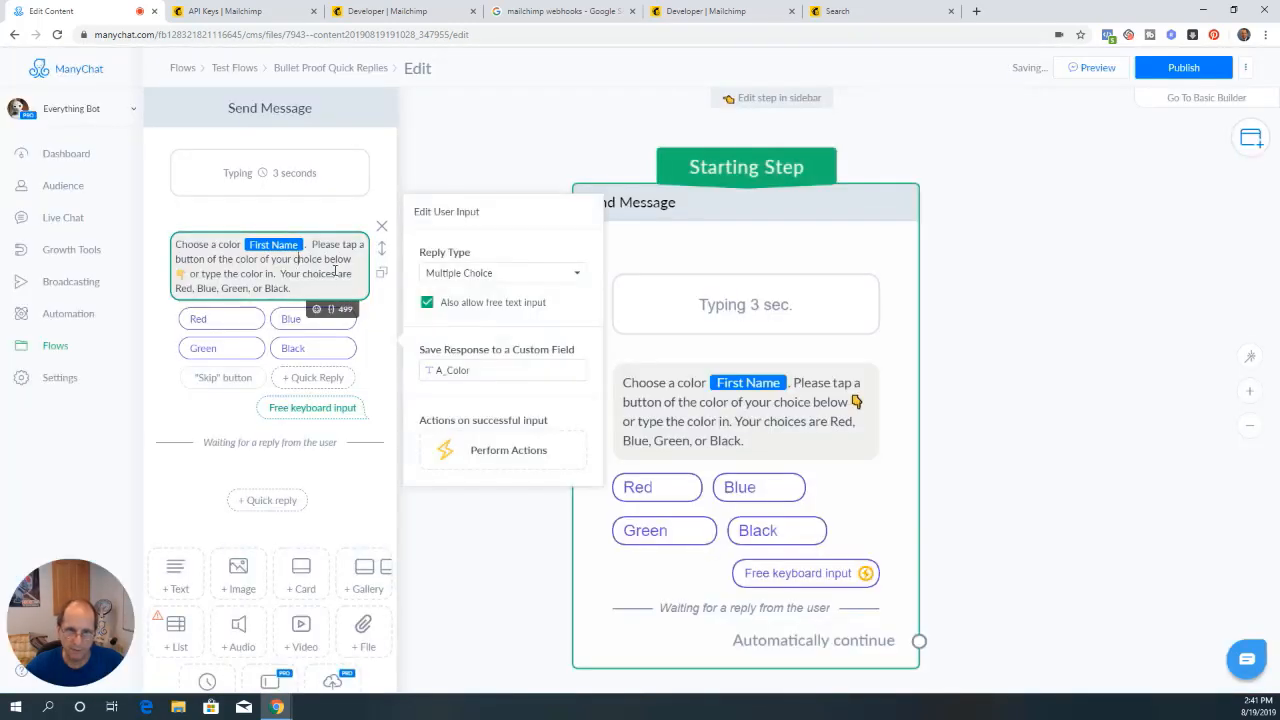
# Examine the color question's reply type, free text input option and the custom field that stores the response
pyautogui.click(495, 276)
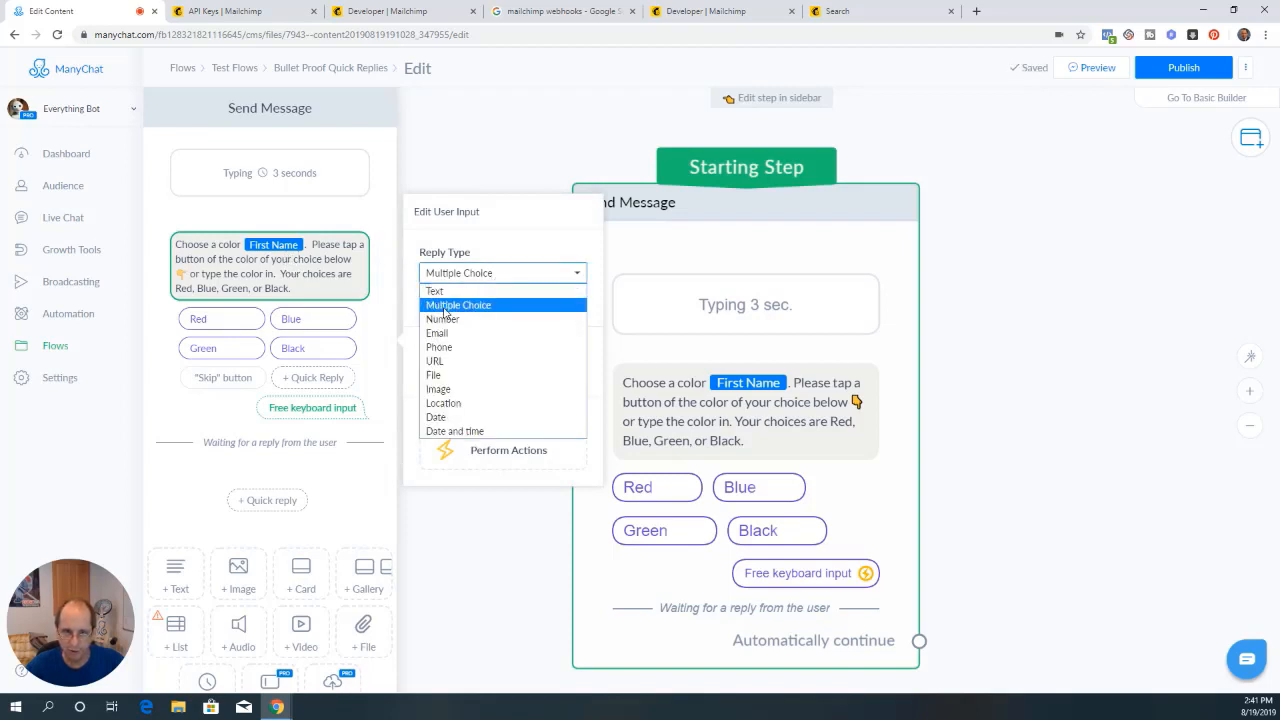
pyautogui.click(470, 306)
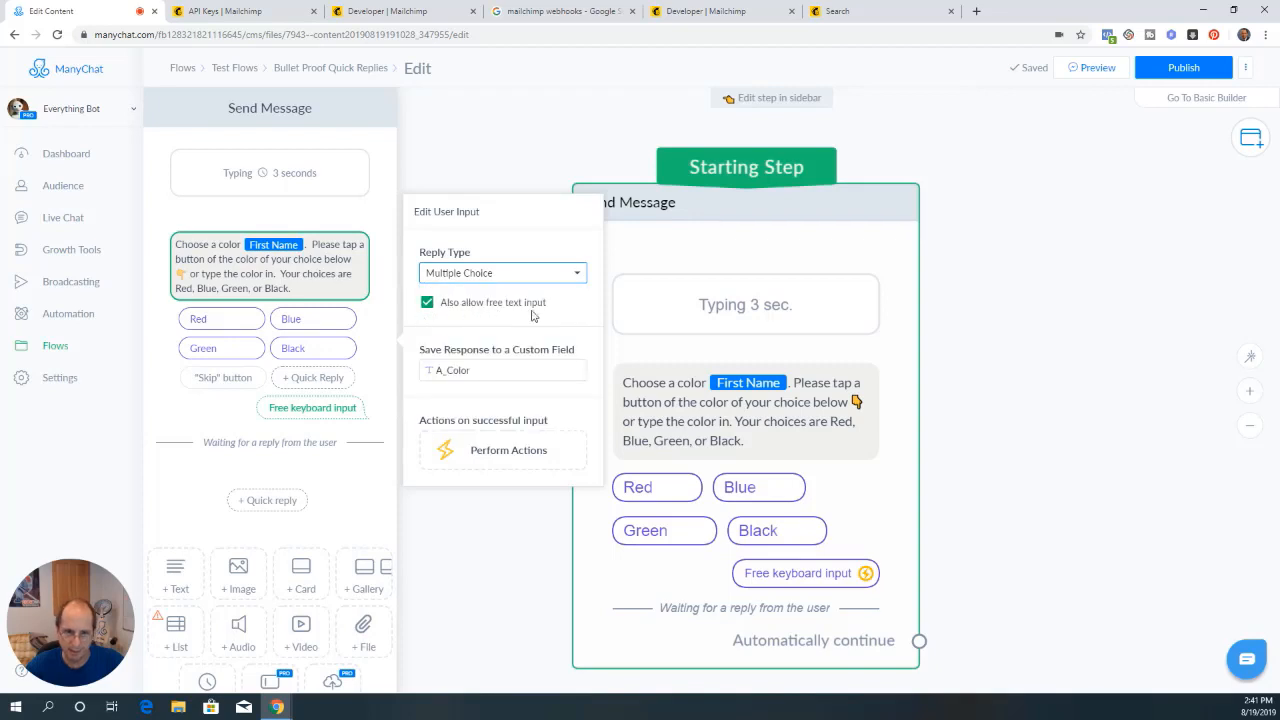
pyautogui.click(428, 303)
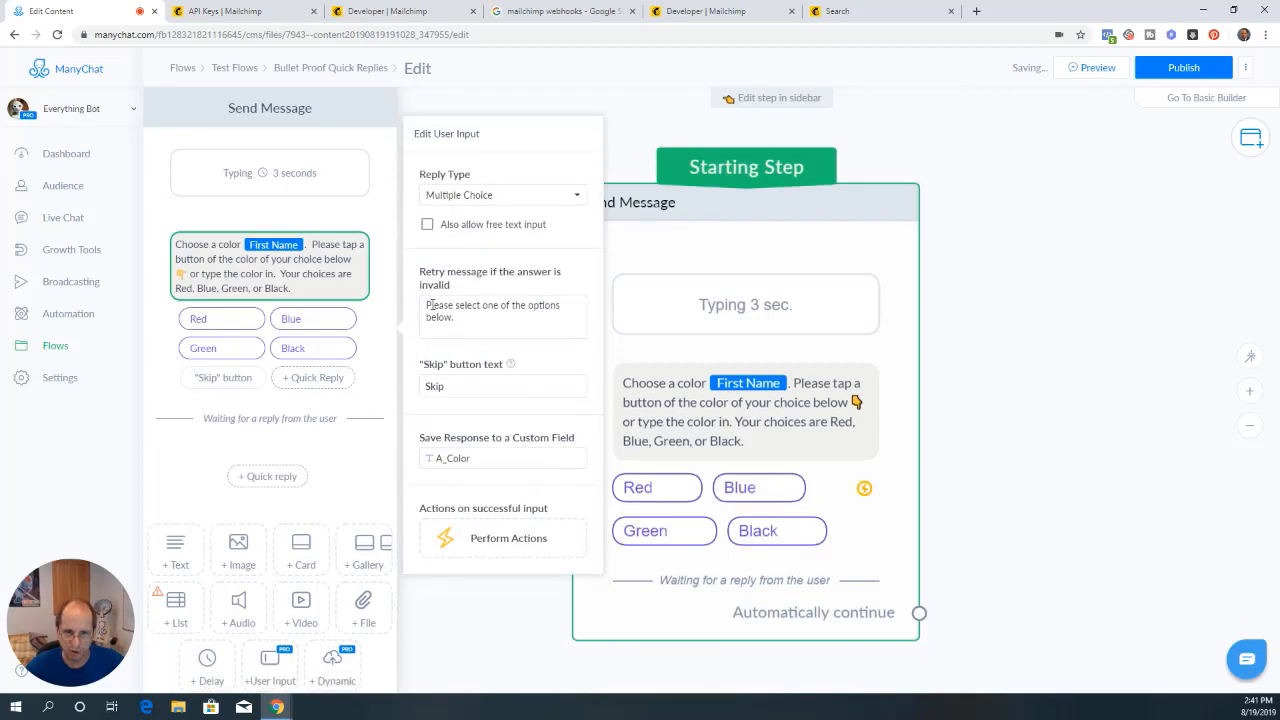
pyautogui.click(427, 225)
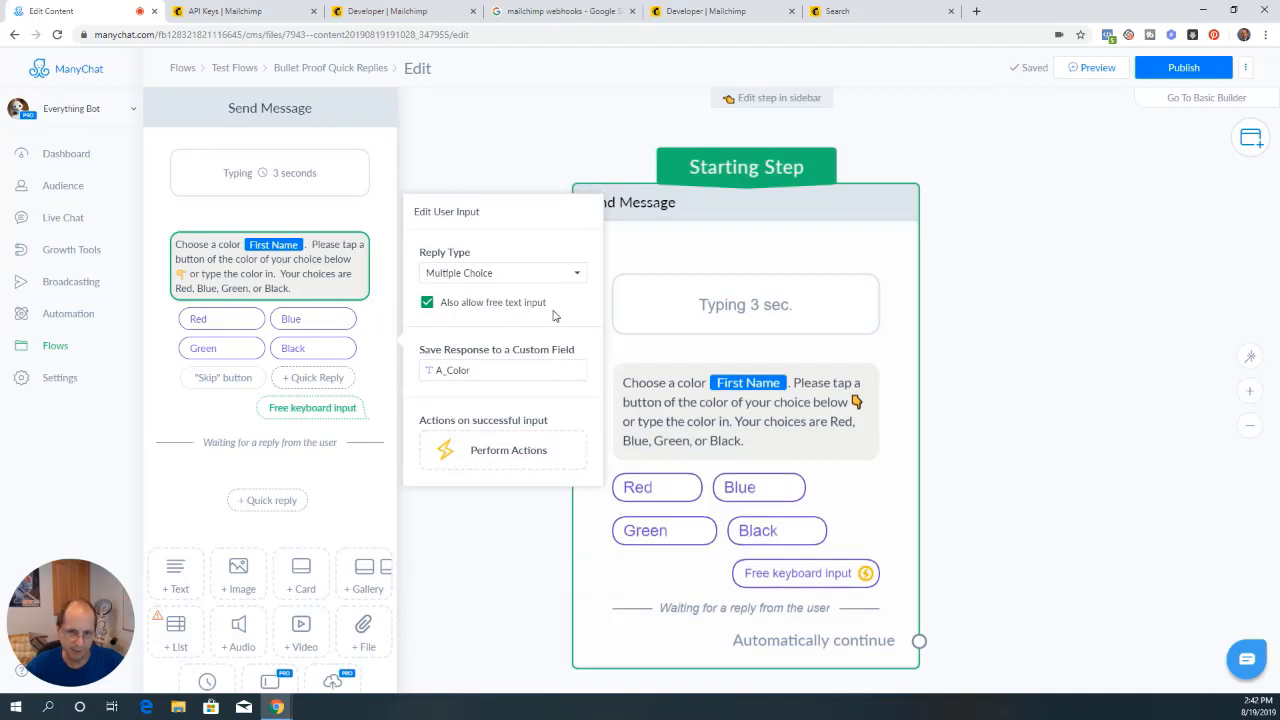
pyautogui.click(497, 374)
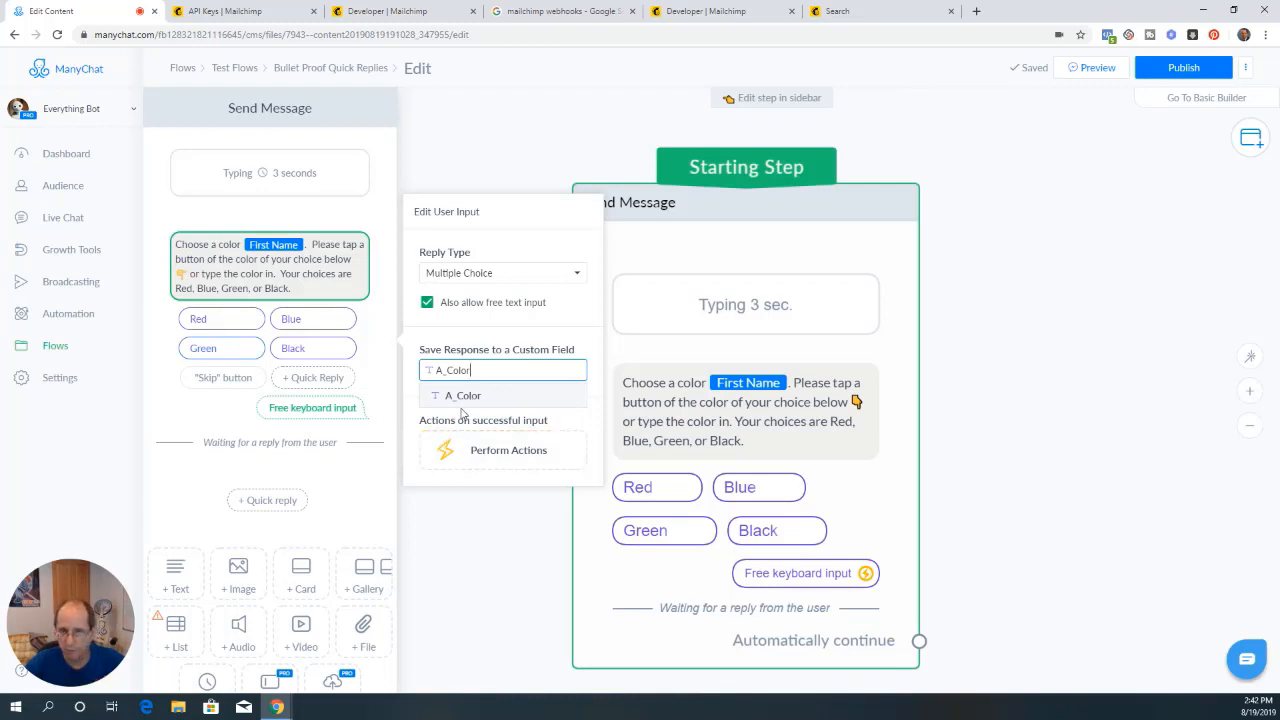
pyautogui.click(364, 340)
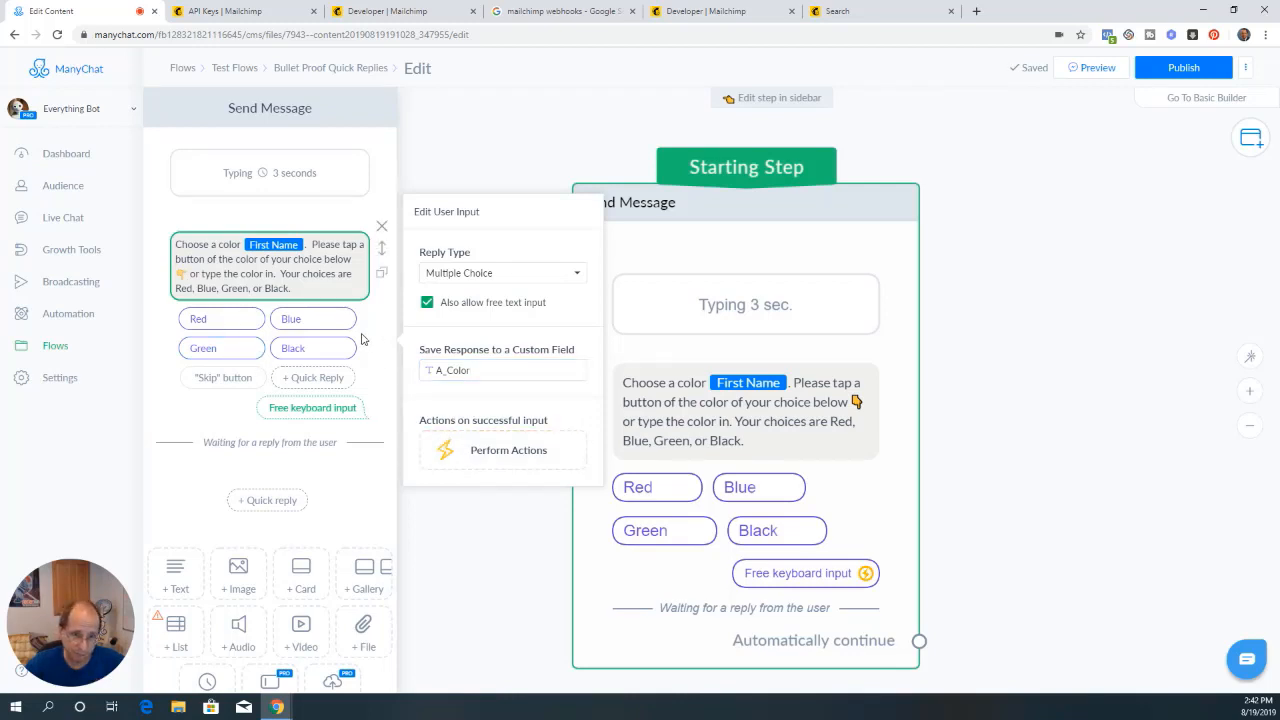
pyautogui.click(305, 330)
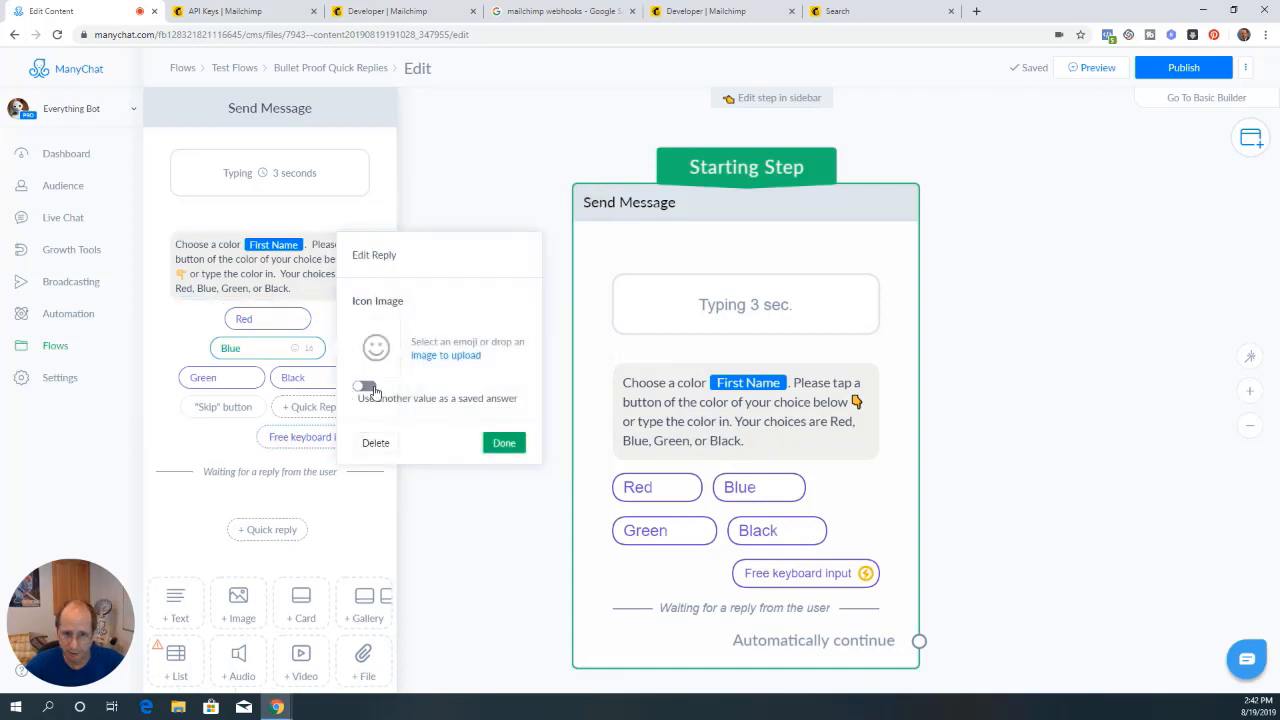
pyautogui.click(368, 385)
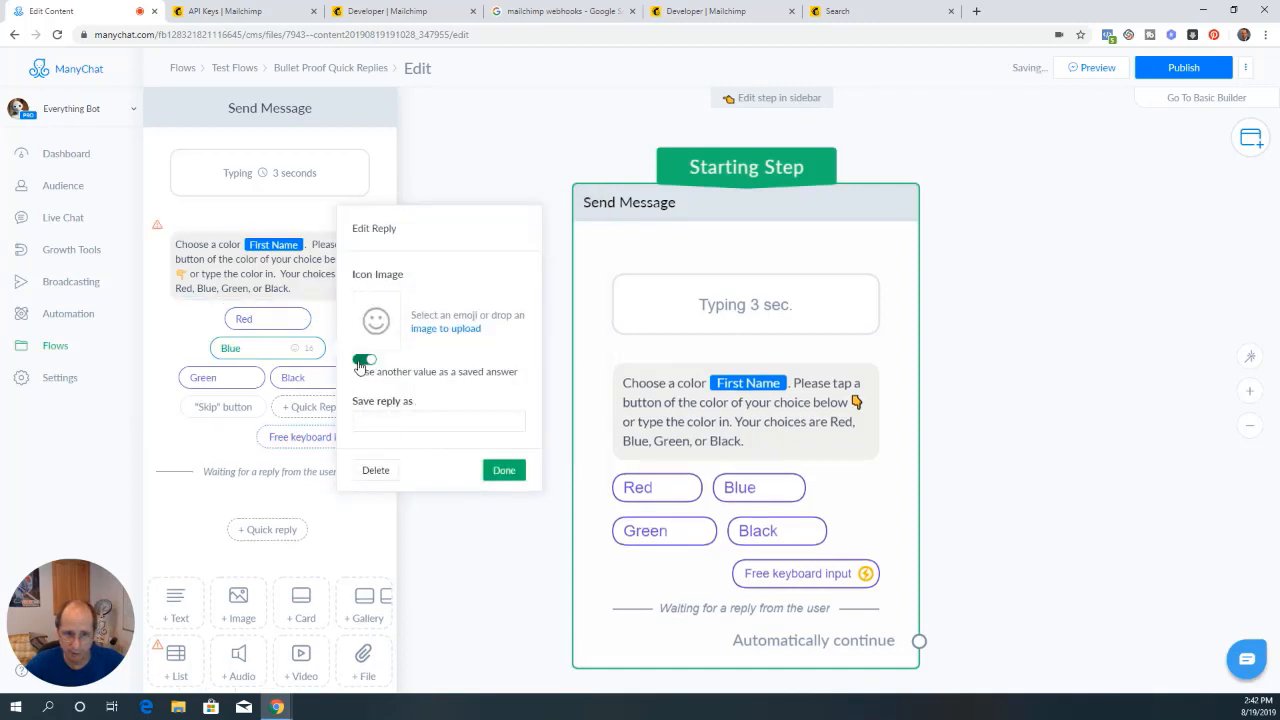
pyautogui.click(364, 359)
pyautogui.click(505, 444)
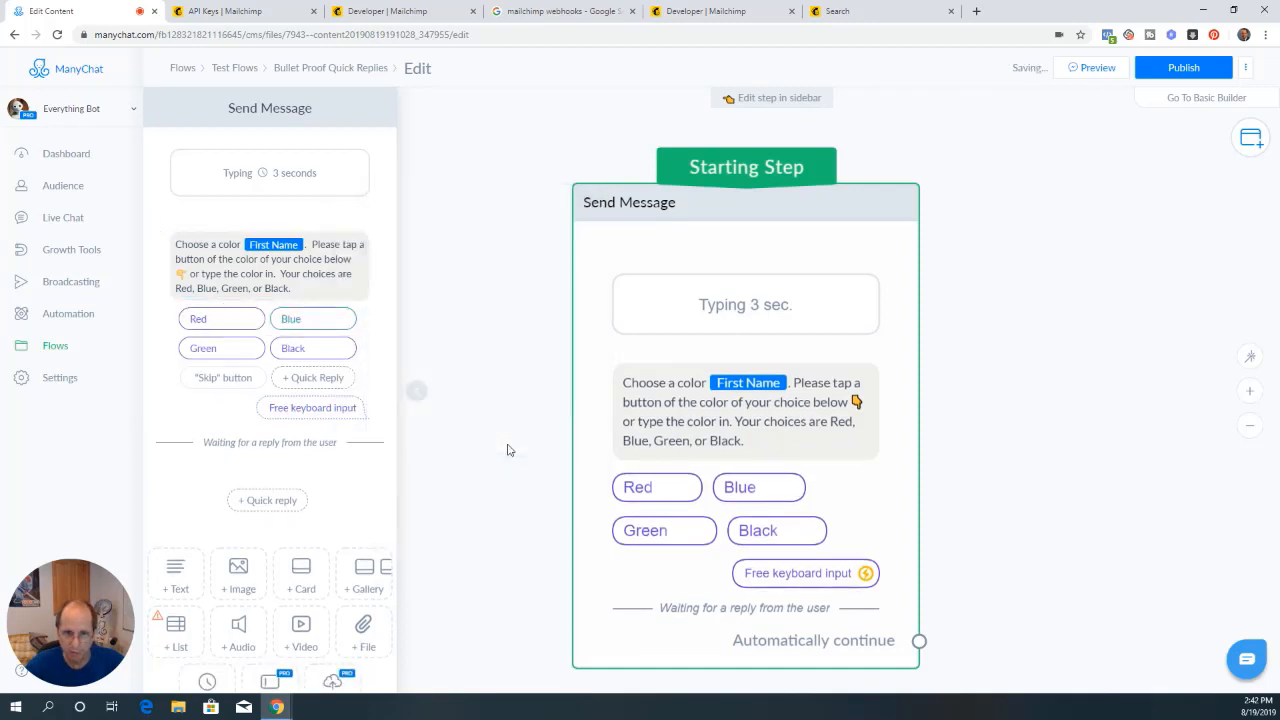
# Examine the Red quick reply's option to use another value as the saved answer, leaving the option off
pyautogui.click(282, 272)
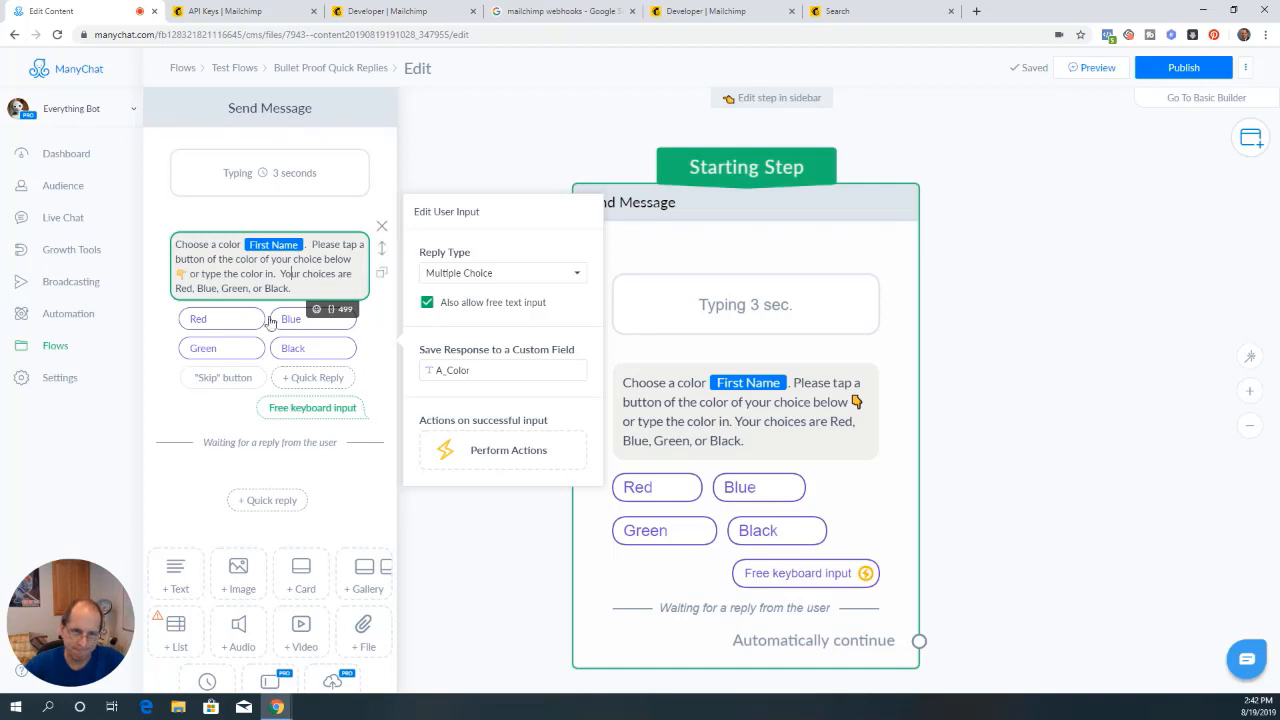
pyautogui.click(220, 322)
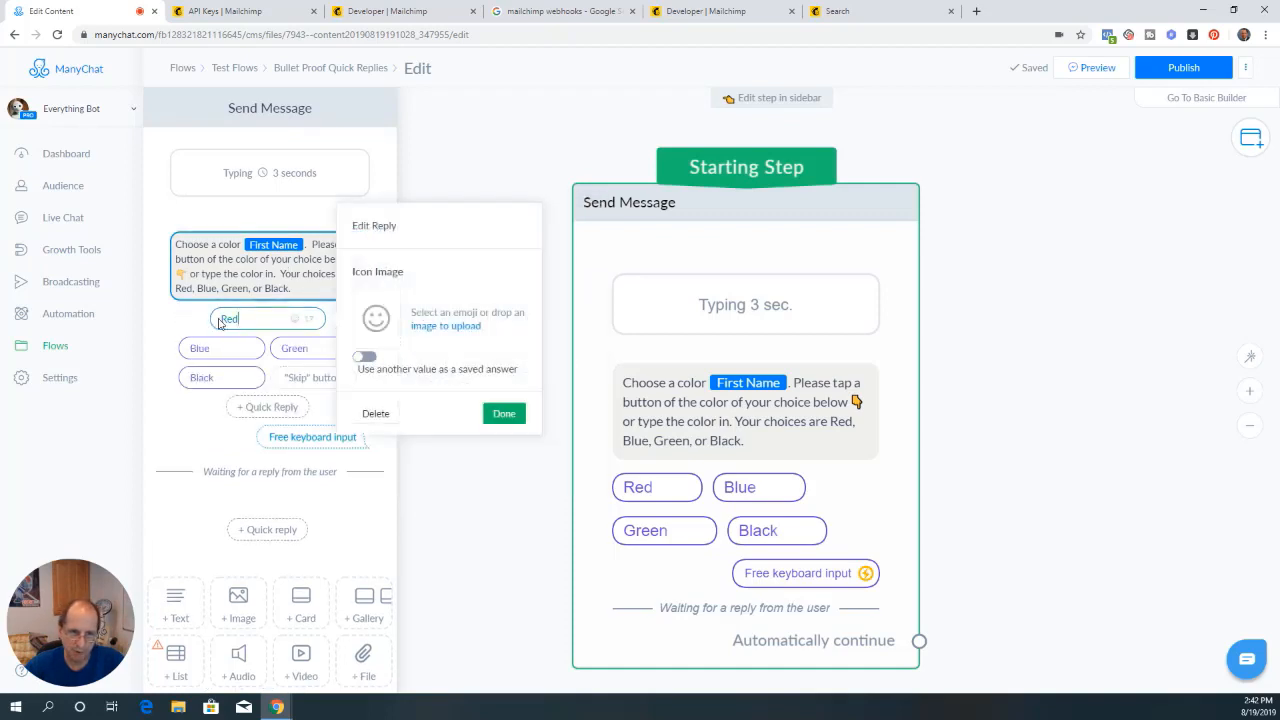
pyautogui.click(366, 358)
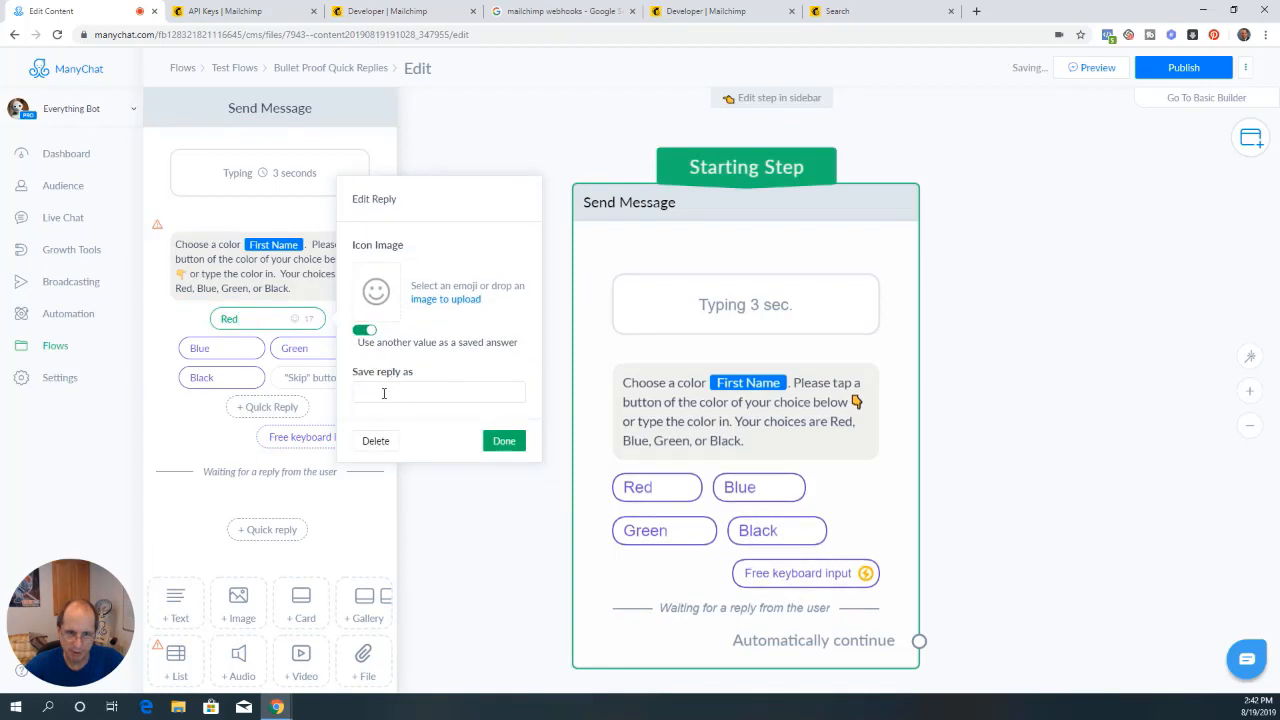
pyautogui.click(379, 393)
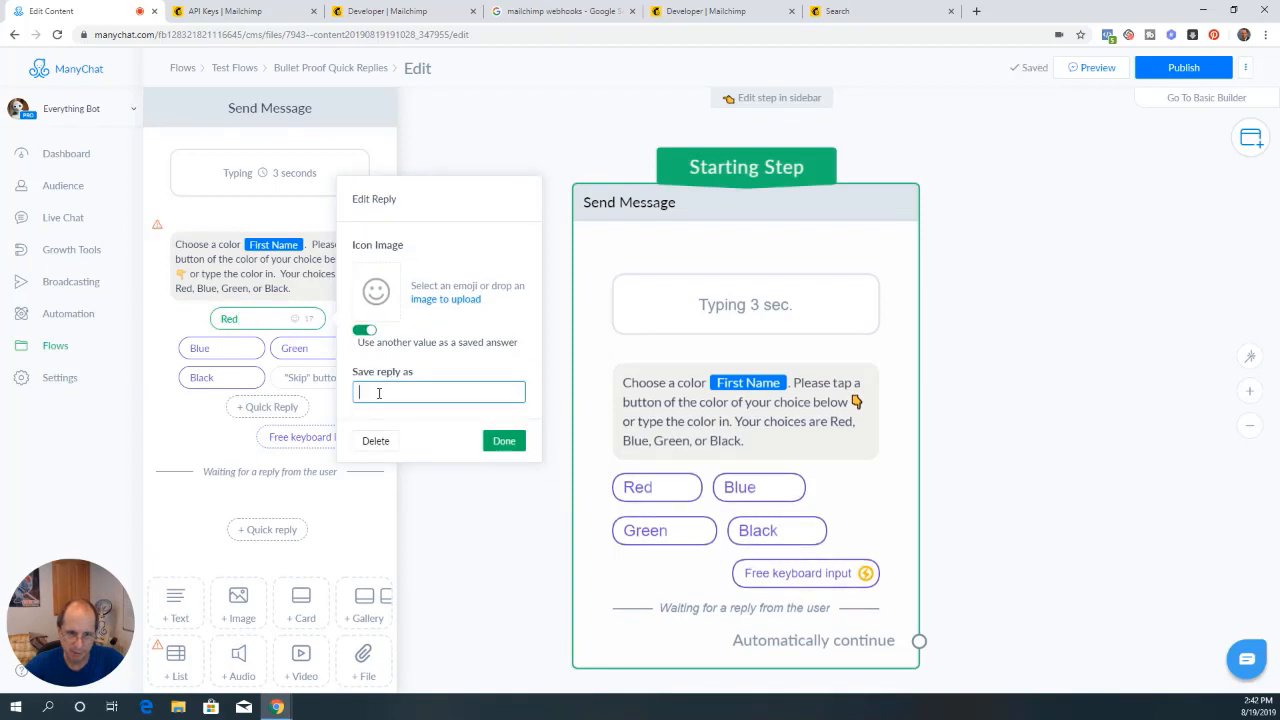
pyautogui.click(366, 340)
pyautogui.click(504, 413)
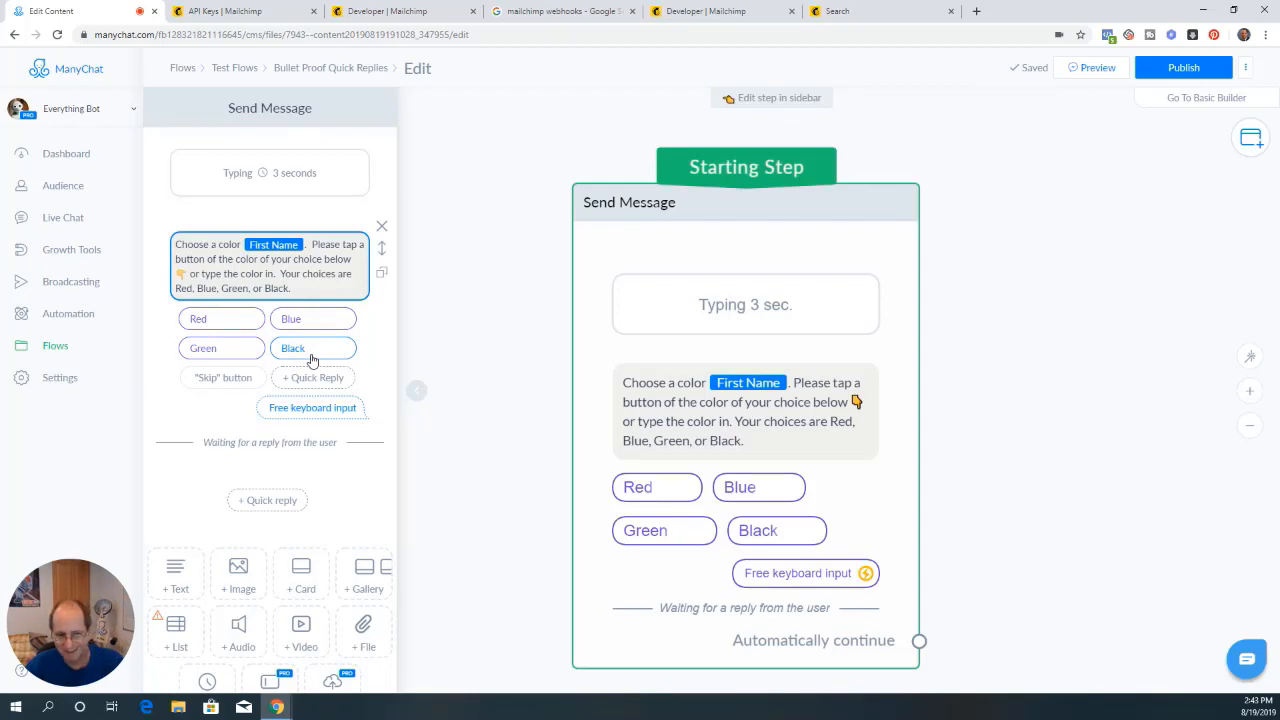
pyautogui.click(218, 288)
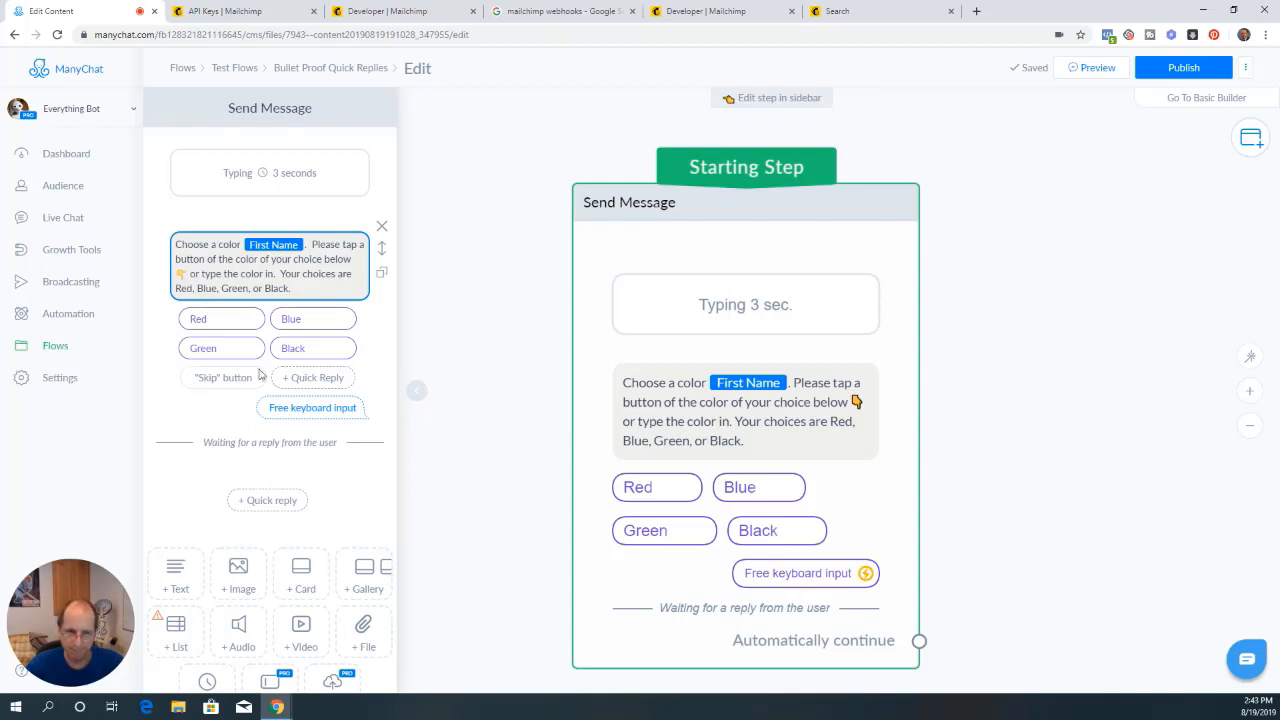
# Switch the color message's Continue to another step option off and back on
pyautogui.scroll(-1, 307, 503)
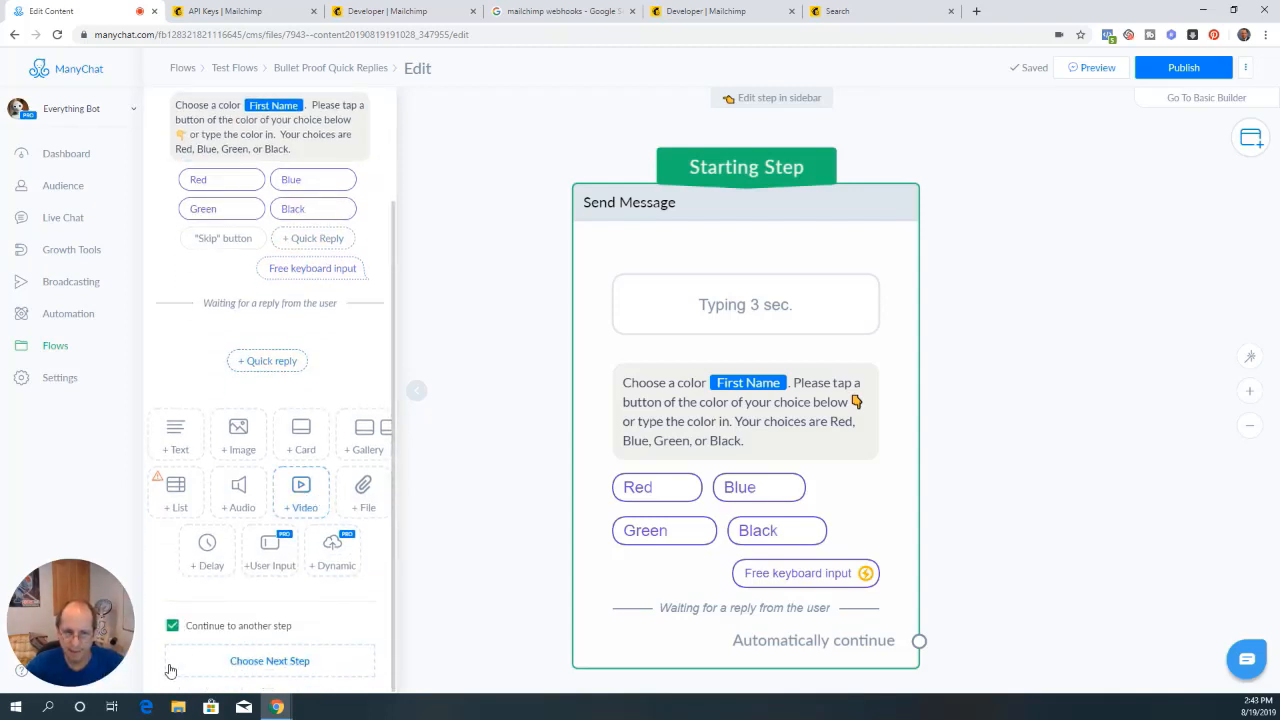
pyautogui.click(176, 622)
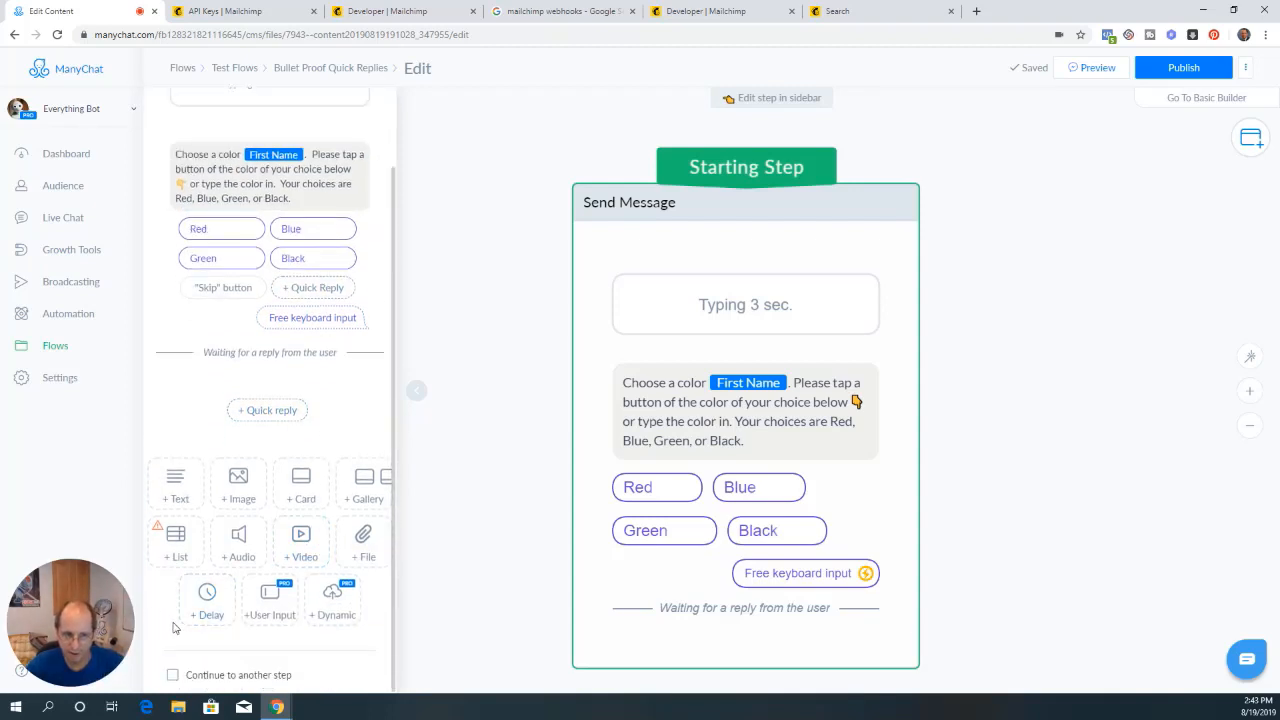
pyautogui.click(172, 675)
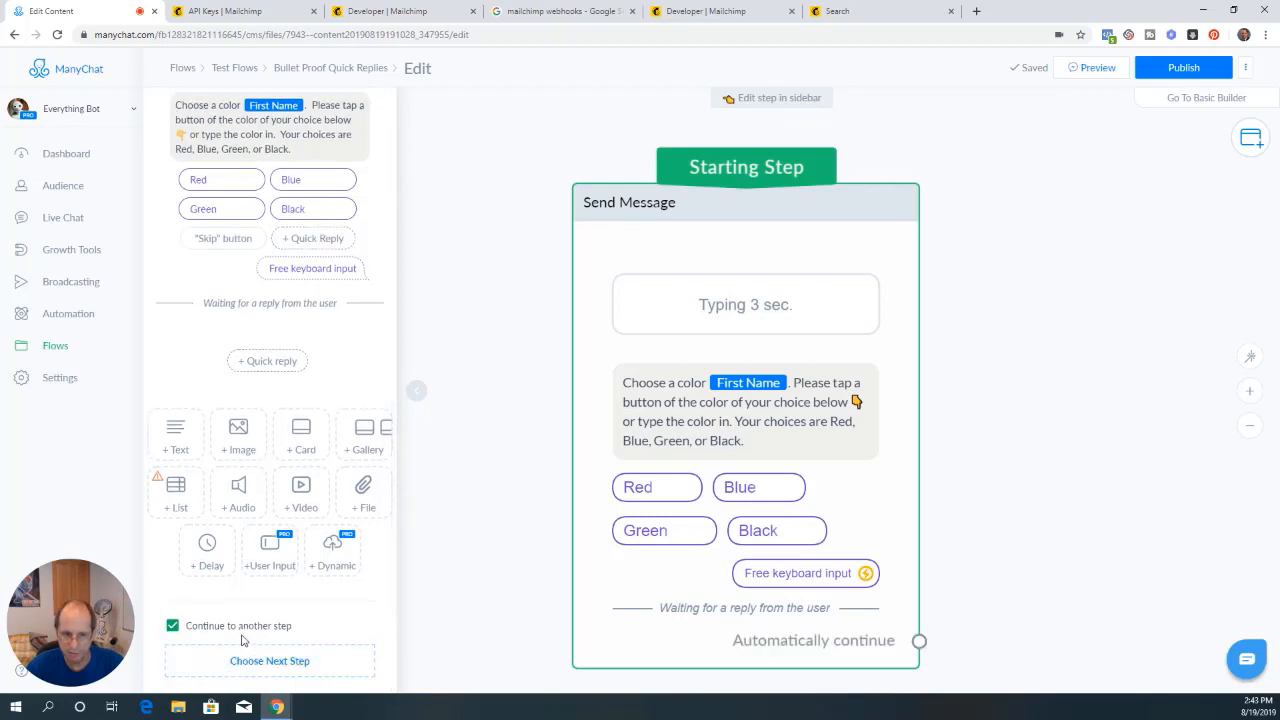
pyautogui.moveTo(81, 626); pyautogui.dragTo(1143, 182)
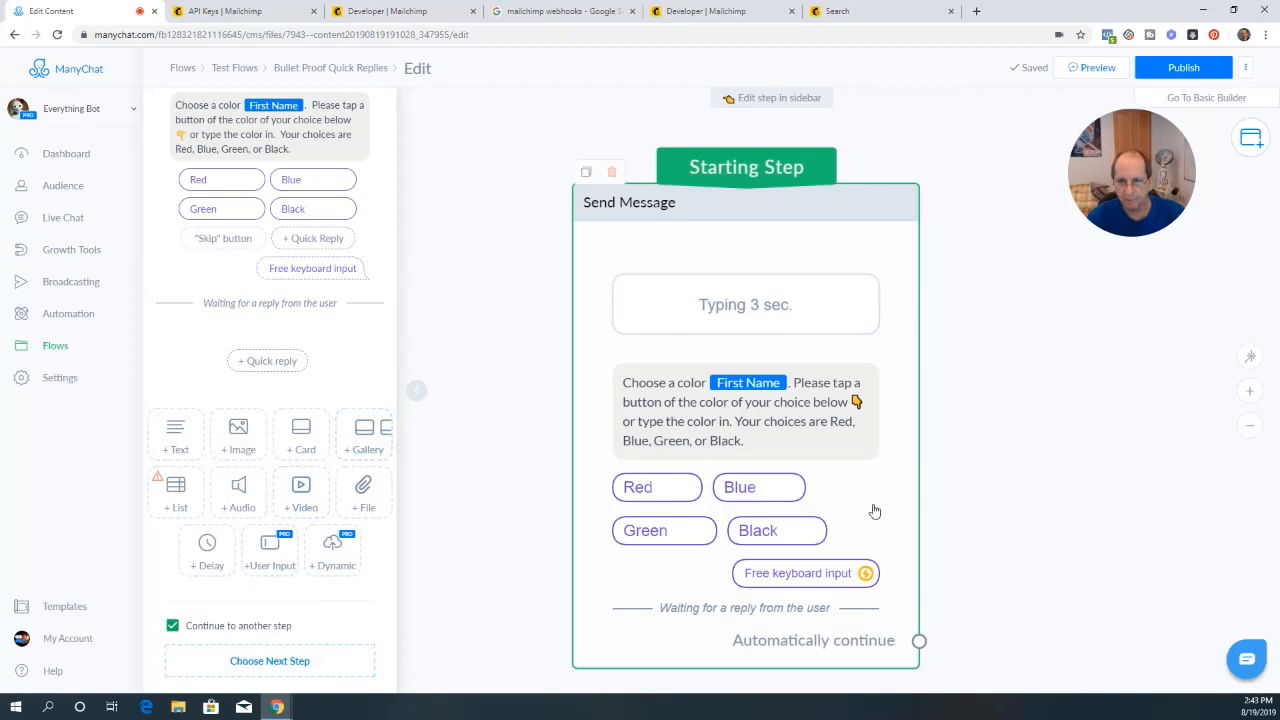
pyautogui.click(416, 392)
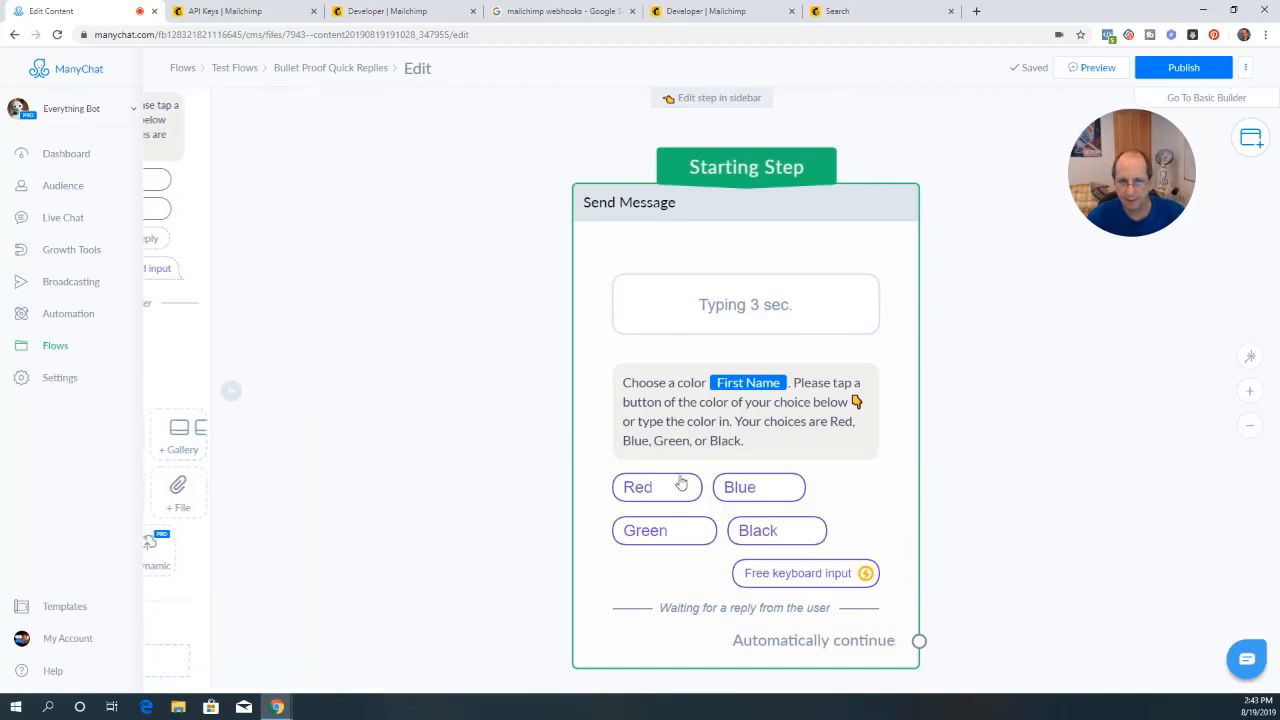
pyautogui.moveTo(917, 511); pyautogui.dragTo(787, 430)
pyautogui.moveTo(800, 537); pyautogui.dragTo(868, 390)
pyautogui.click(910, 490)
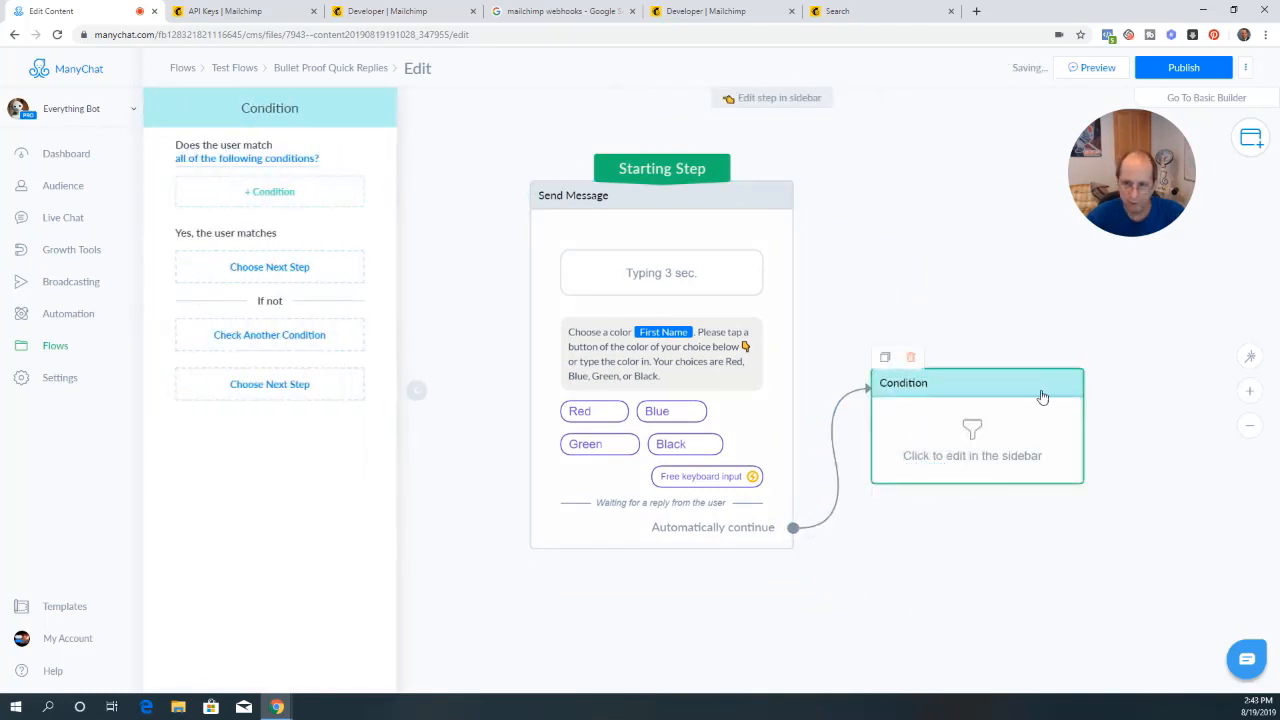
pyautogui.click(908, 358)
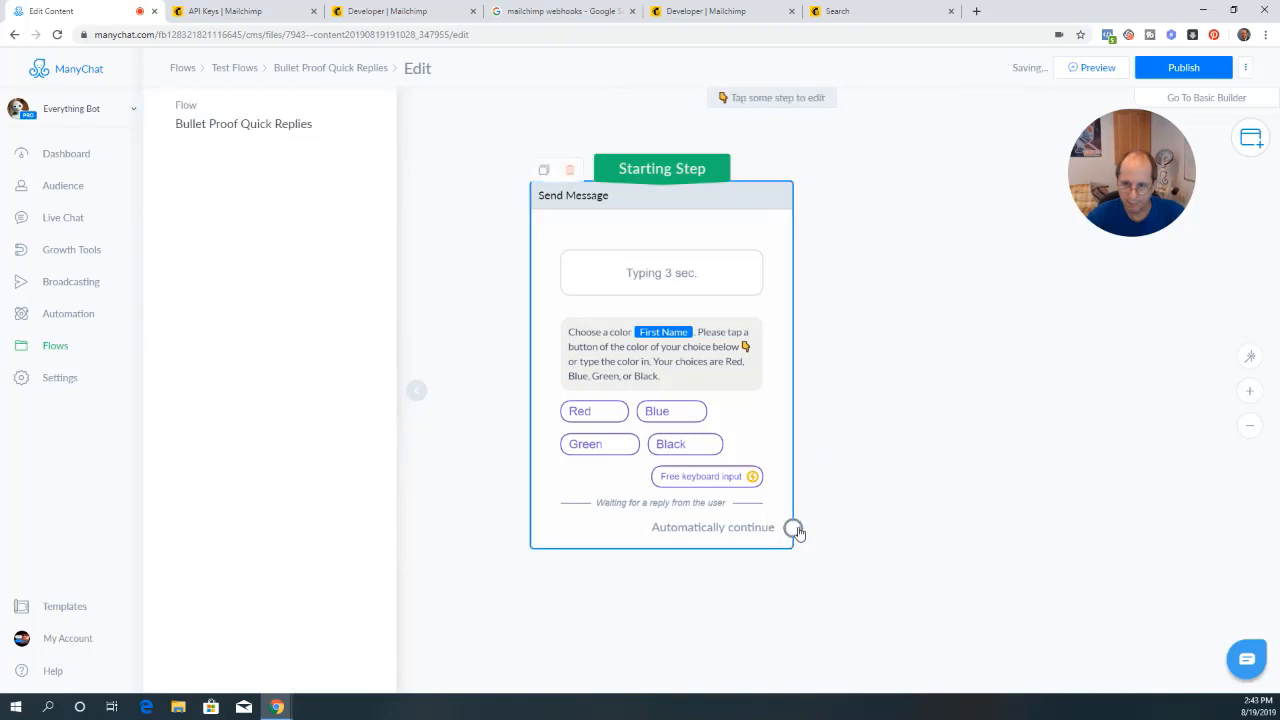
# Connect the starting step's Automatically continue output to a new Condition step placed beside the message
pyautogui.moveTo(794, 529); pyautogui.dragTo(907, 401)
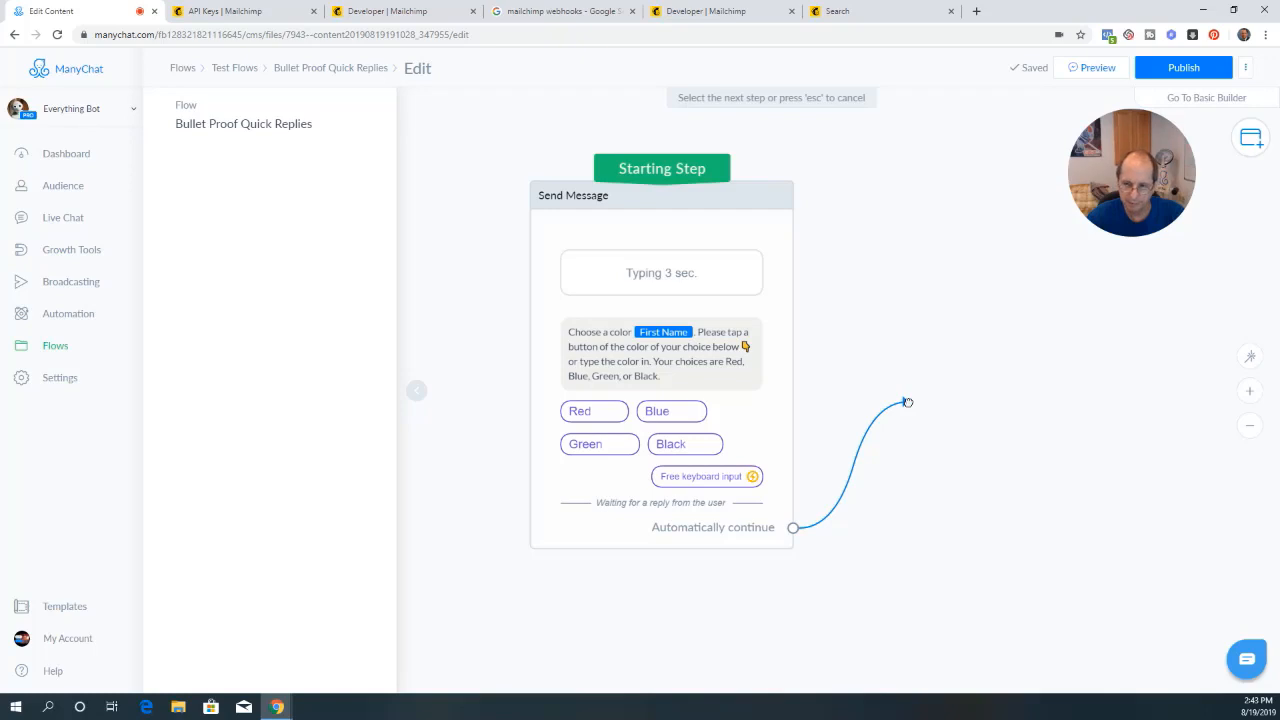
pyautogui.moveTo(907, 401); pyautogui.dragTo(908, 403)
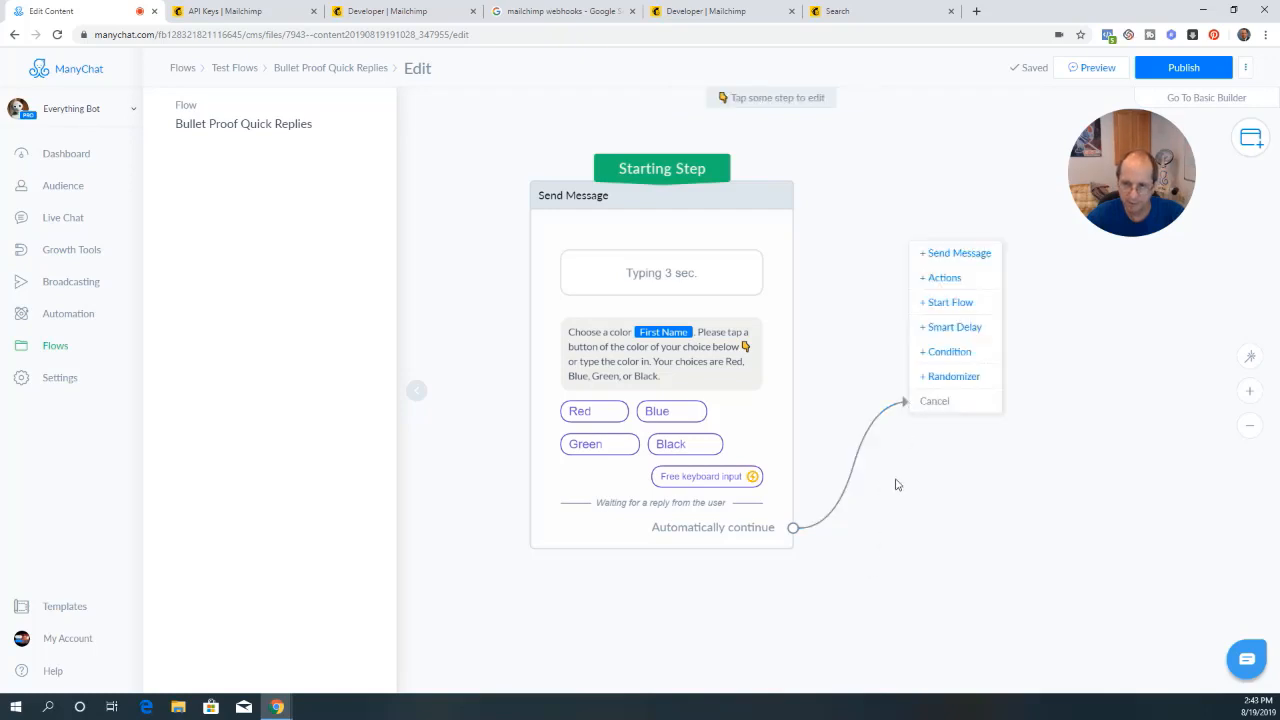
pyautogui.click(955, 352)
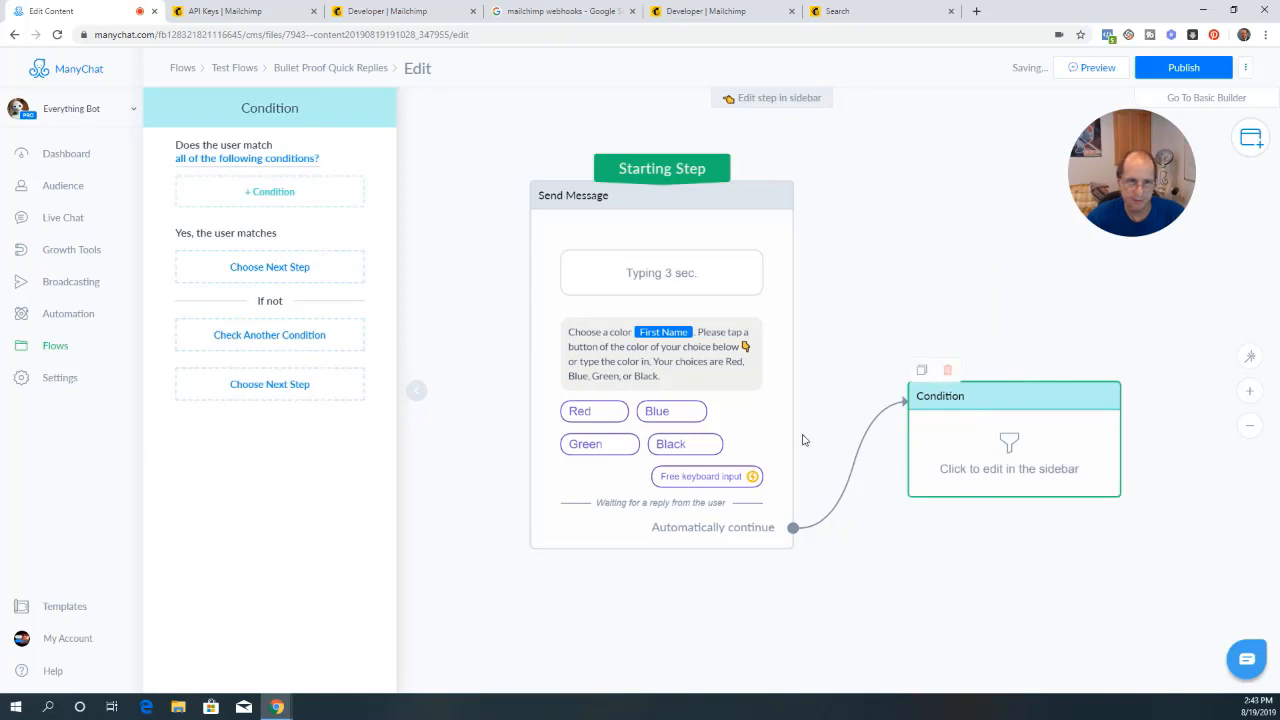
# Set the Condition step to match any of the following conditions
pyautogui.click(222, 160)
pyautogui.click(215, 216)
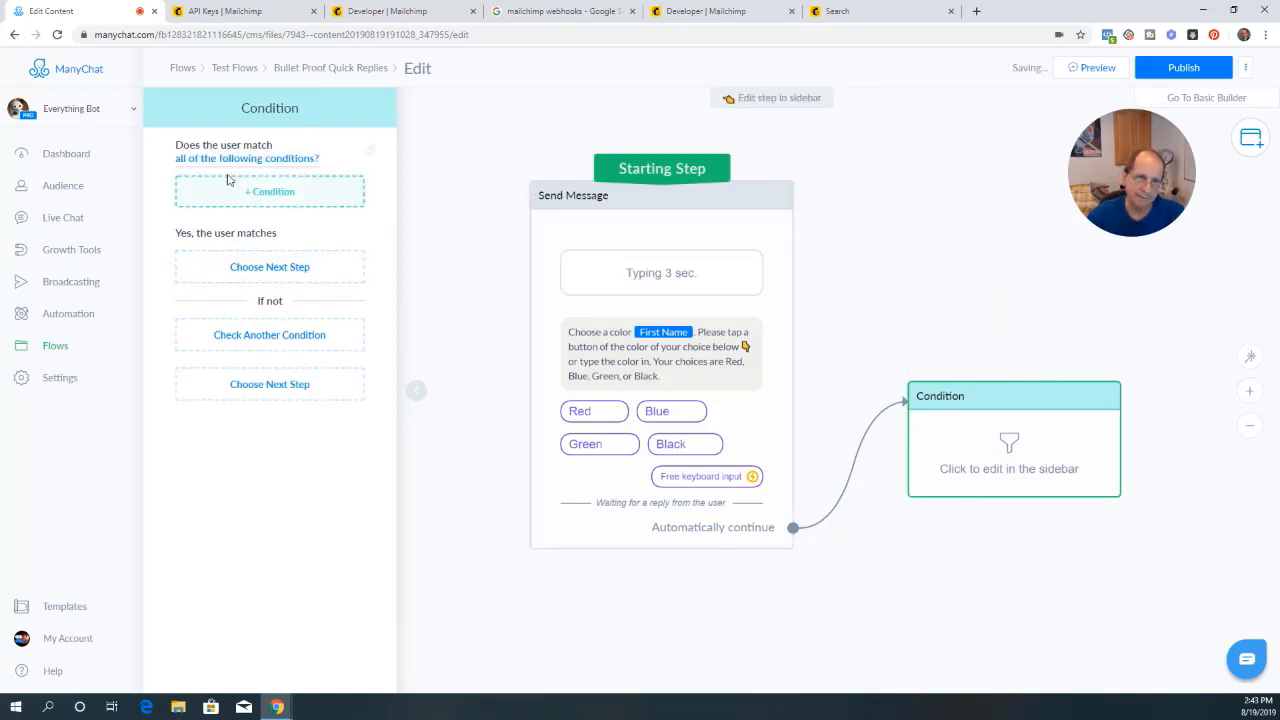
pyautogui.click(222, 160)
pyautogui.click(218, 200)
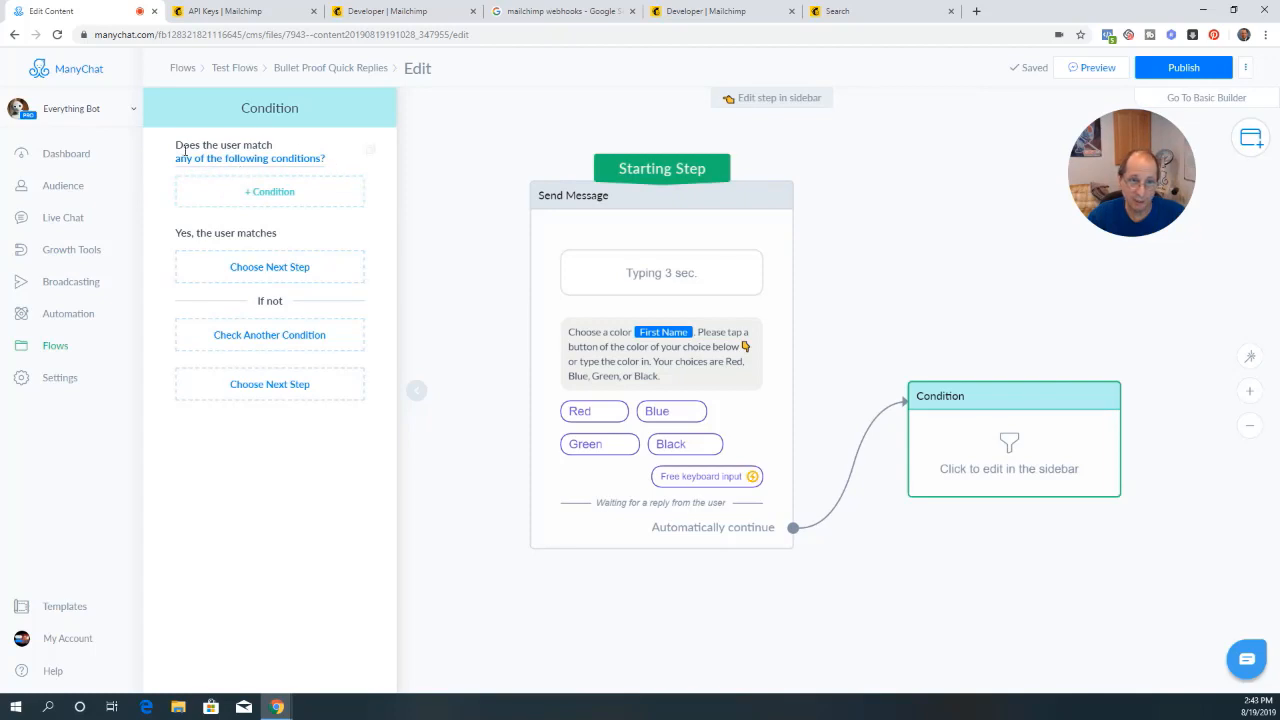
# Add a condition requiring the custom field A_Color to be Red
pyautogui.click(271, 196)
pyautogui.scroll(-5, 230, 345)
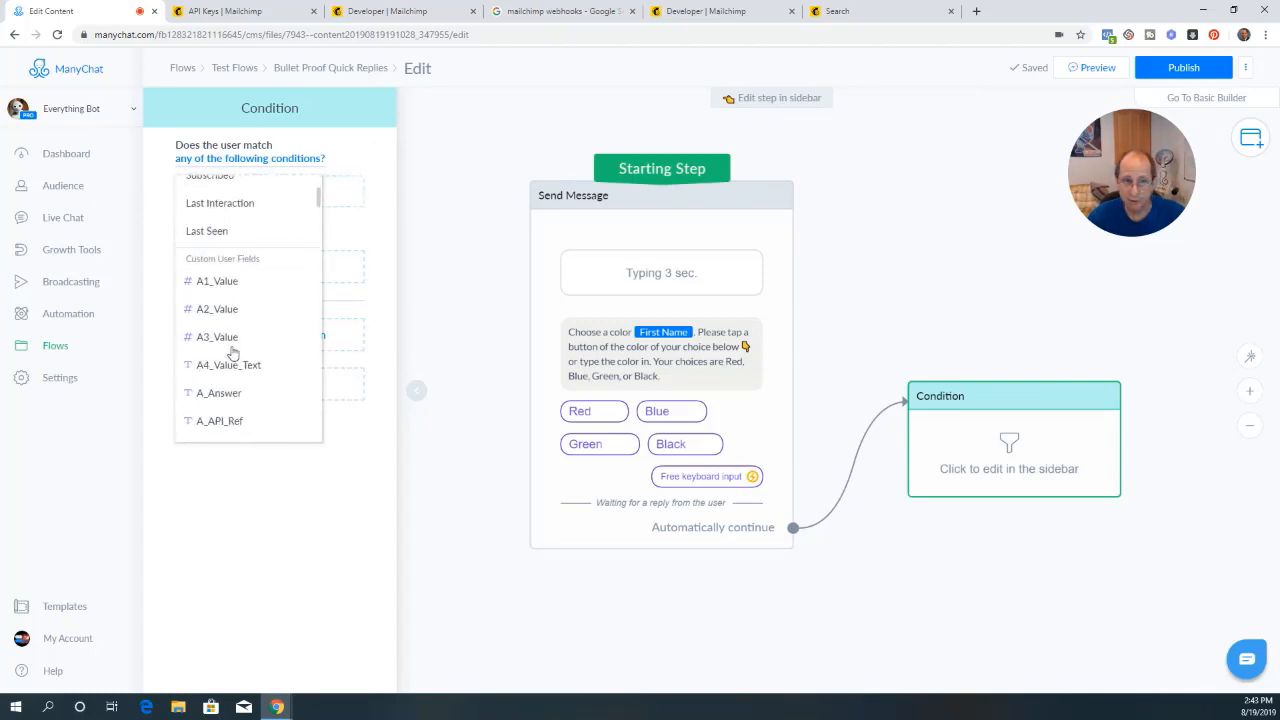
pyautogui.scroll(-1, 232, 354)
pyautogui.scroll(5, 232, 352)
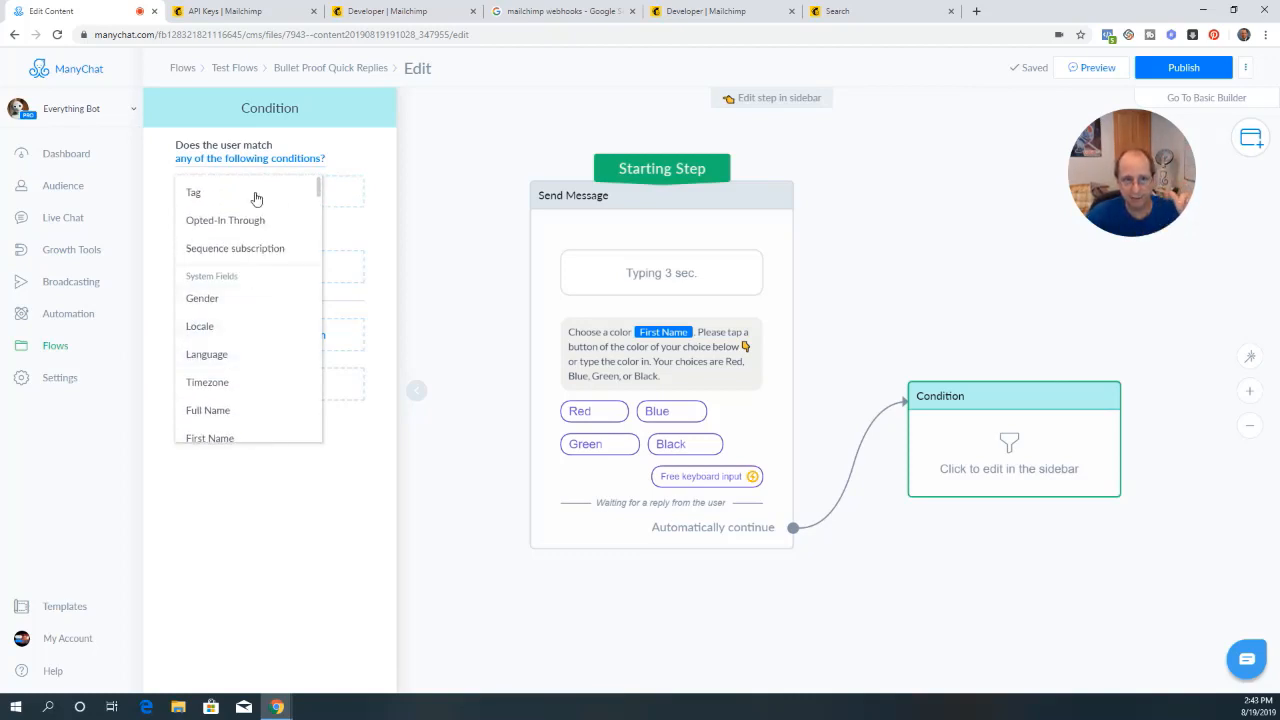
pyautogui.scroll(-2, 237, 358)
pyautogui.scroll(-3, 236, 358)
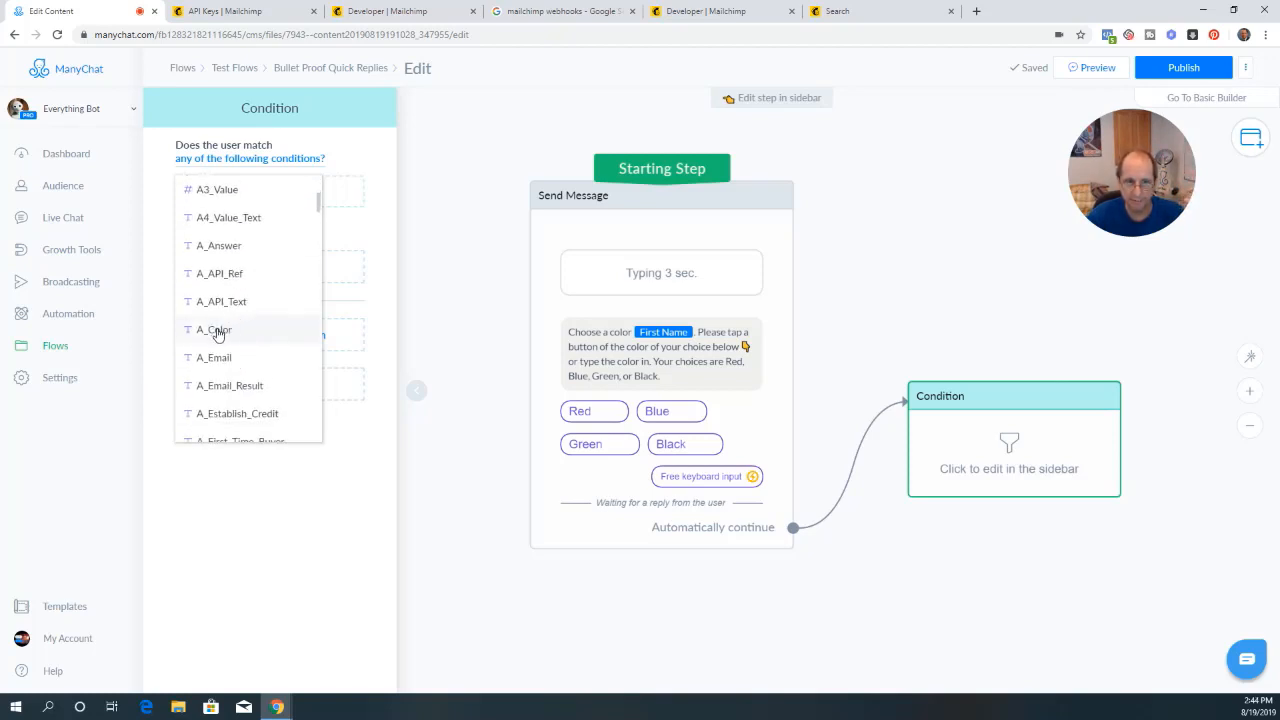
pyautogui.click(231, 329)
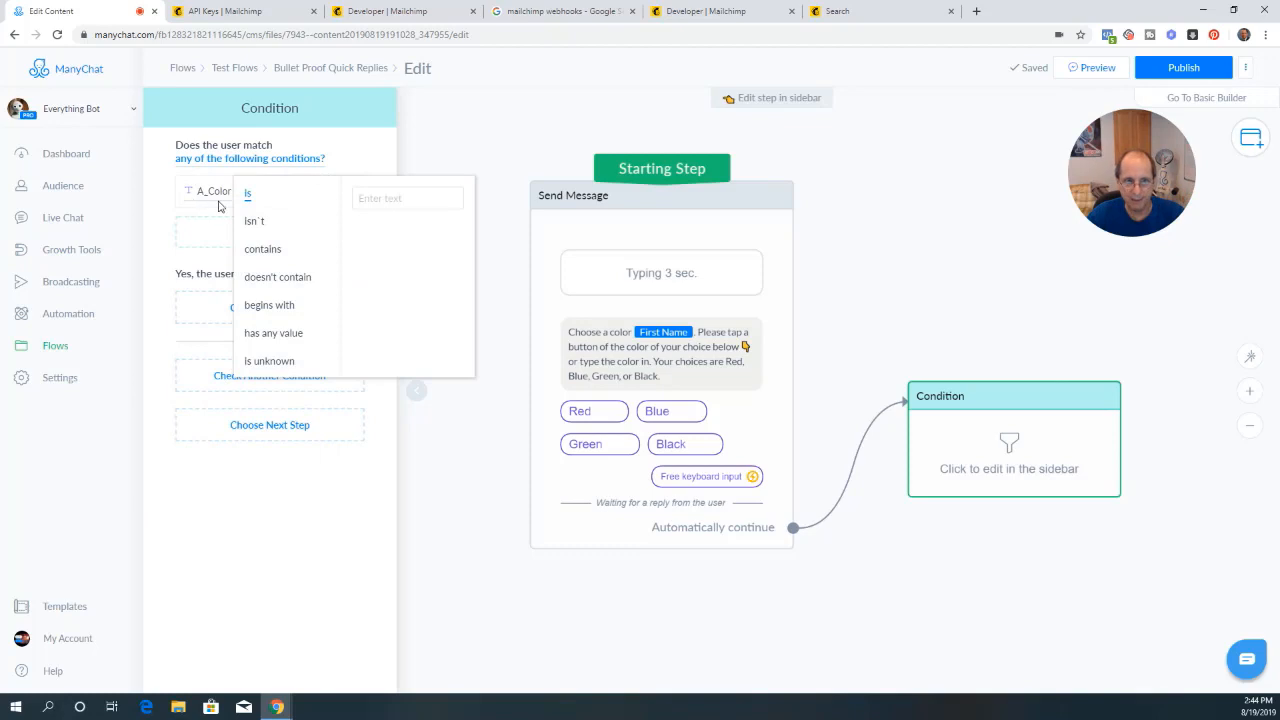
pyautogui.click(385, 198)
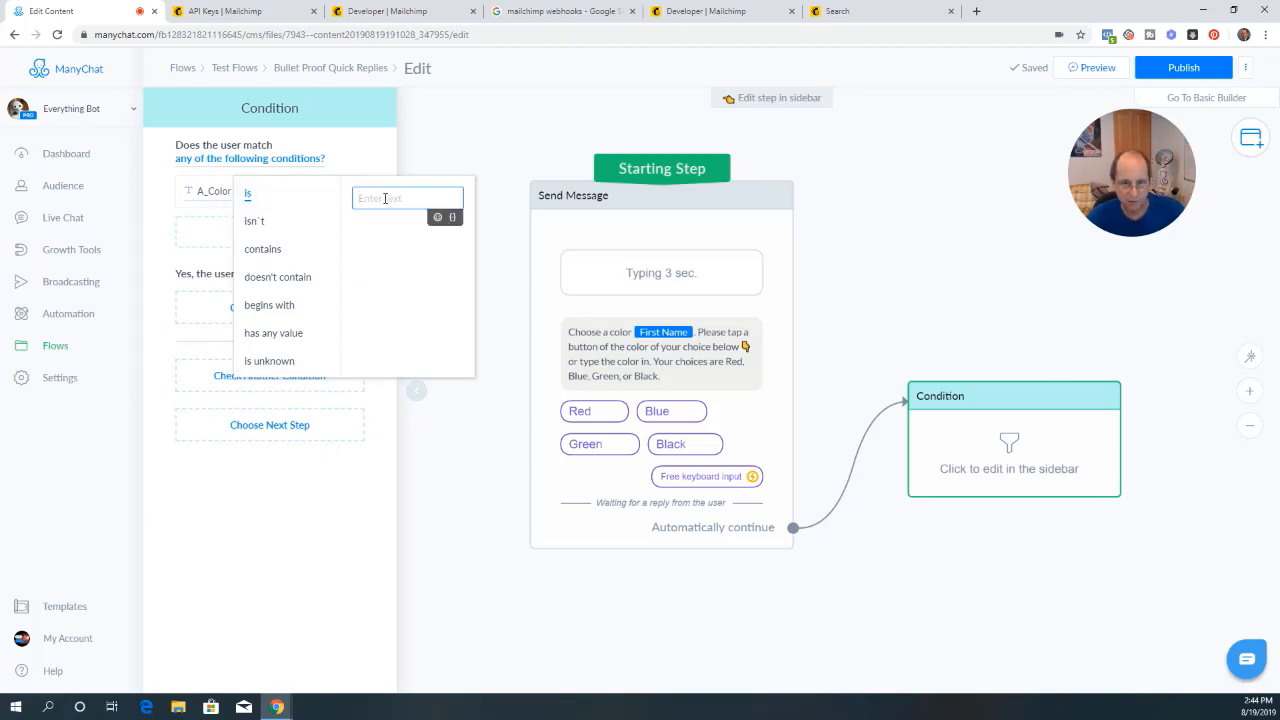
pyautogui.write('Red')
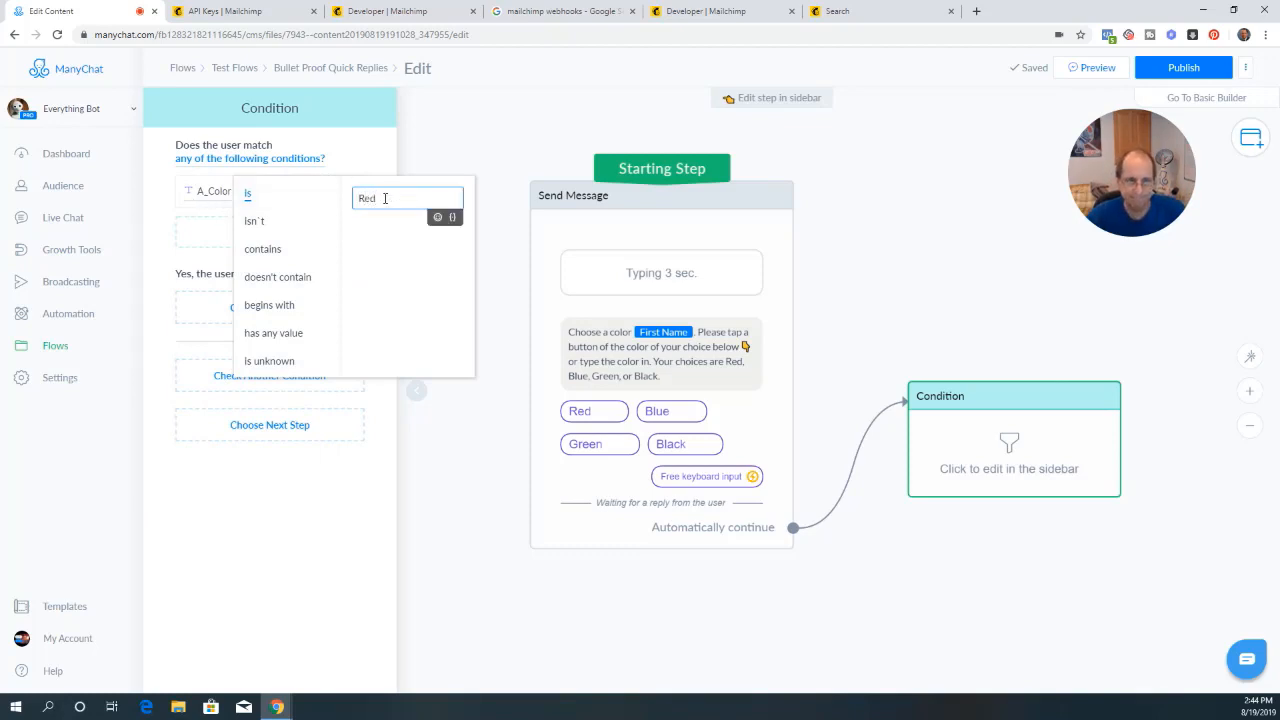
pyautogui.click(206, 241)
# Add a second condition requiring A_Color to be lowercase red
pyautogui.click(260, 245)
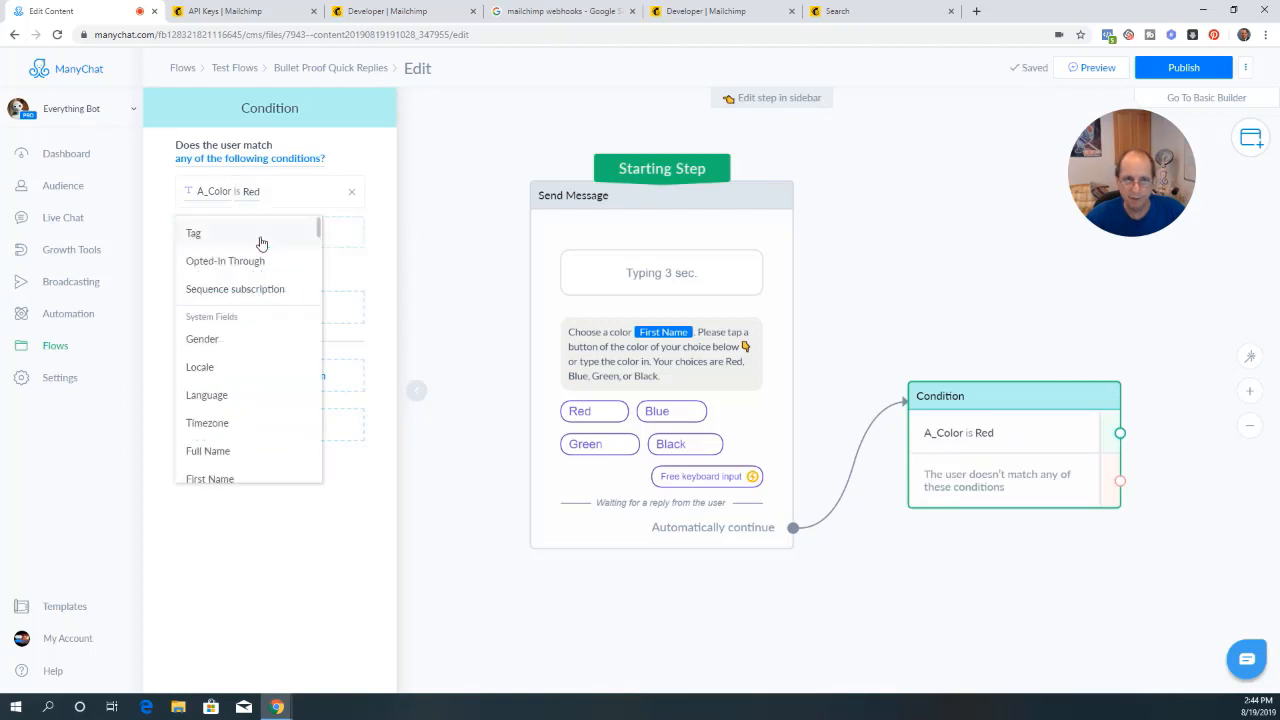
pyautogui.scroll(-5, 238, 400)
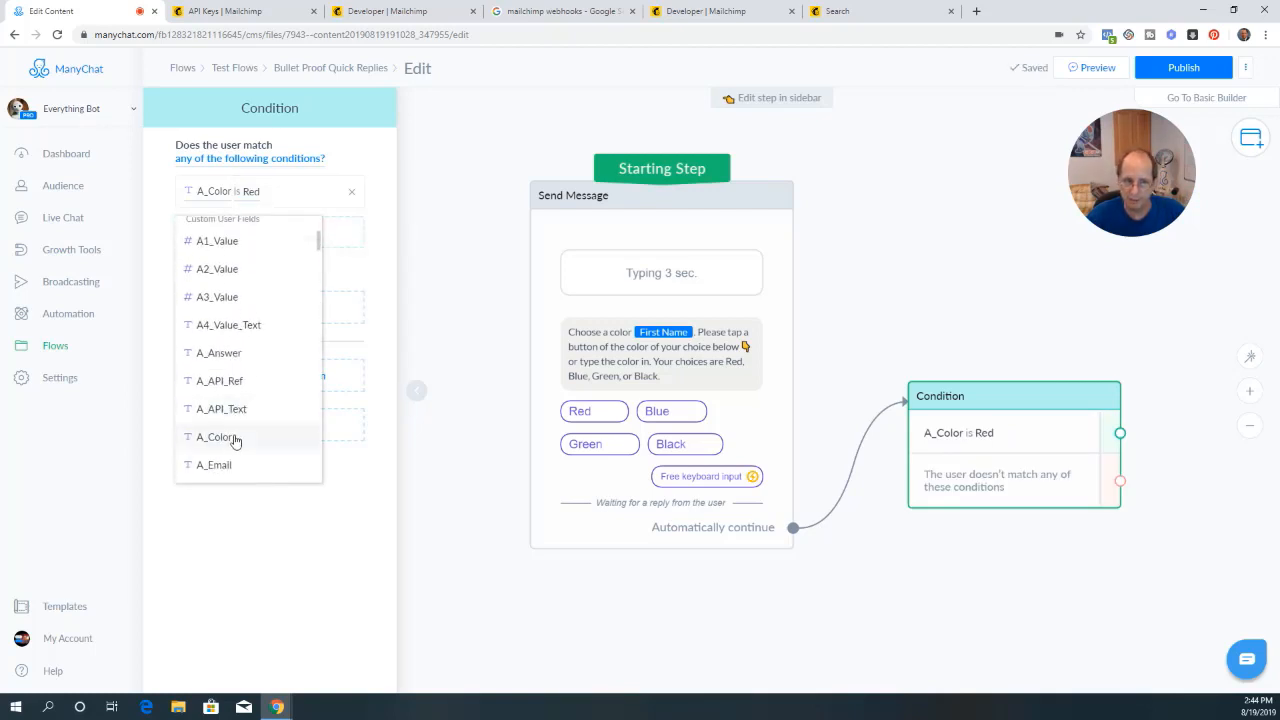
pyautogui.click(232, 437)
pyautogui.click(383, 238)
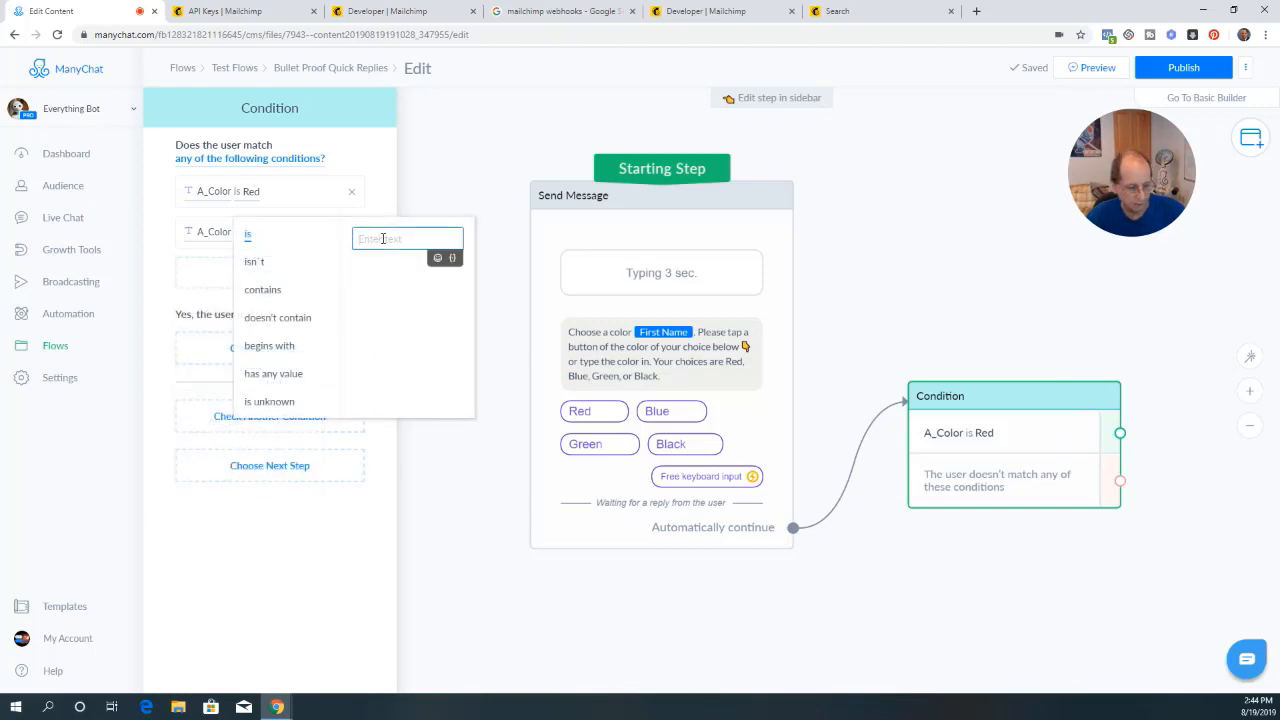
pyautogui.write('red')
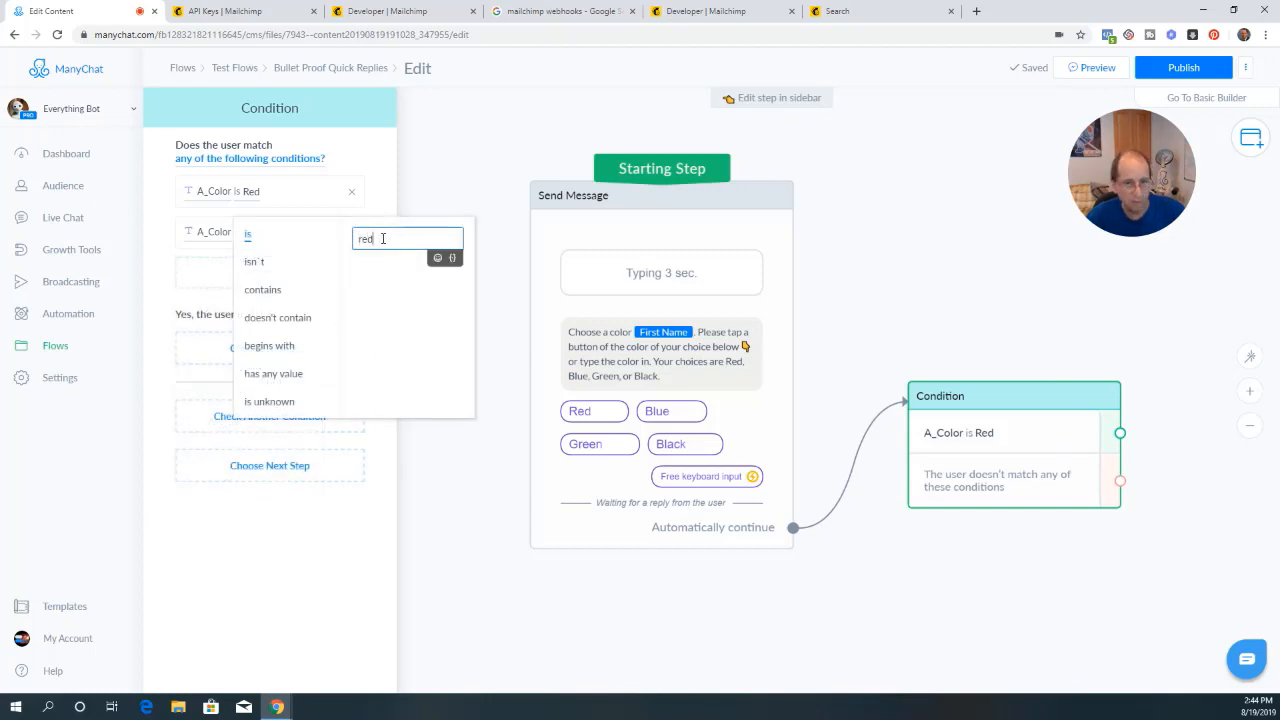
pyautogui.click(215, 281)
# Add a third condition requiring A_Color to be uppercase RED
pyautogui.click(254, 278)
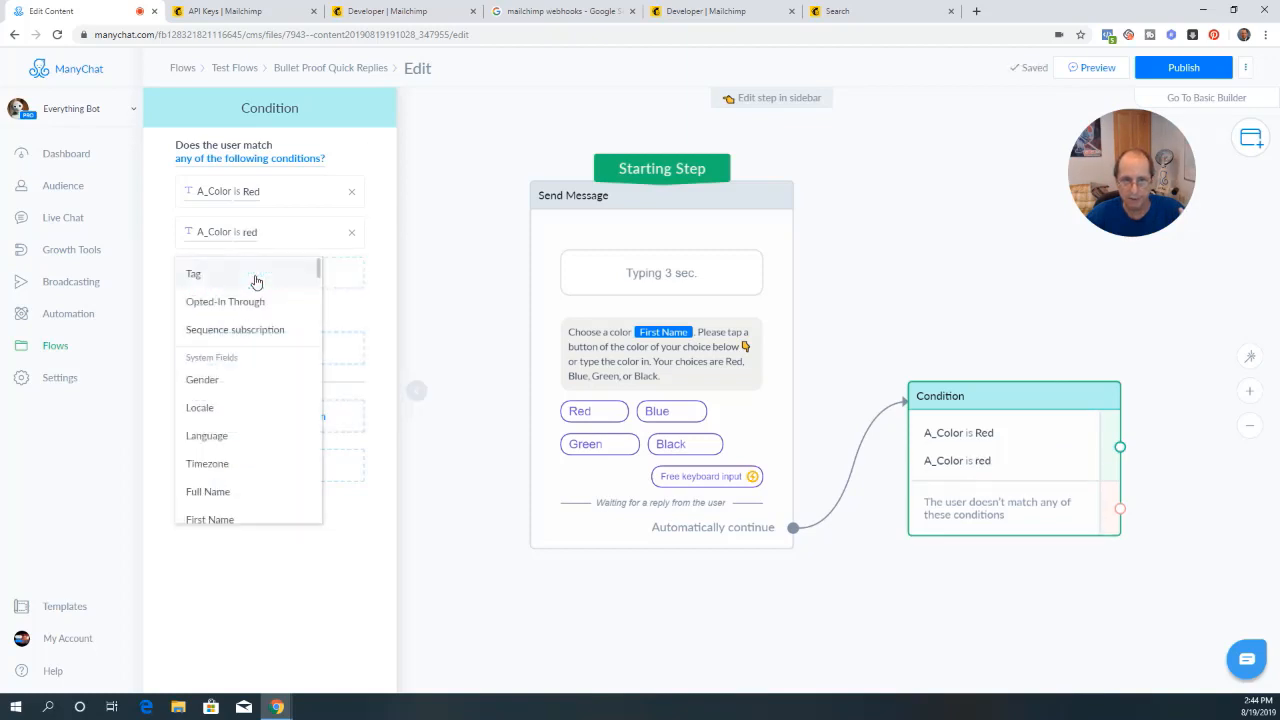
pyautogui.scroll(-10, 249, 415)
pyautogui.click(238, 410)
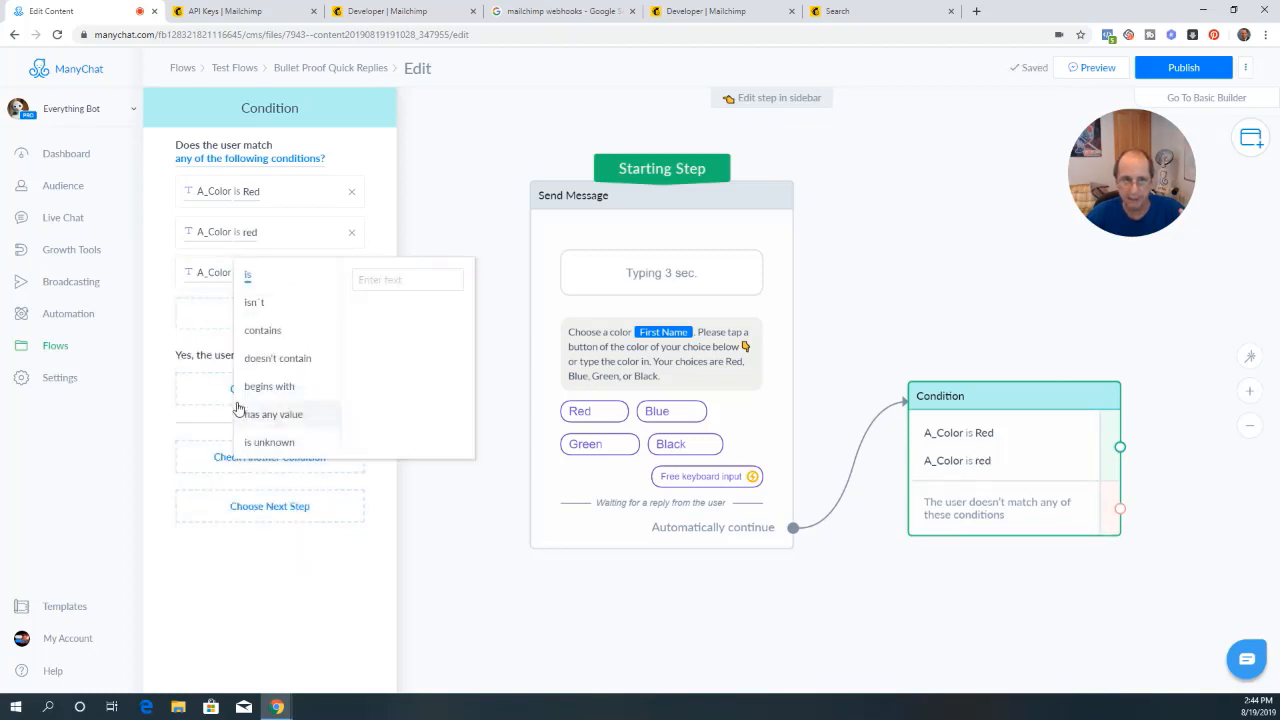
pyautogui.click(386, 283)
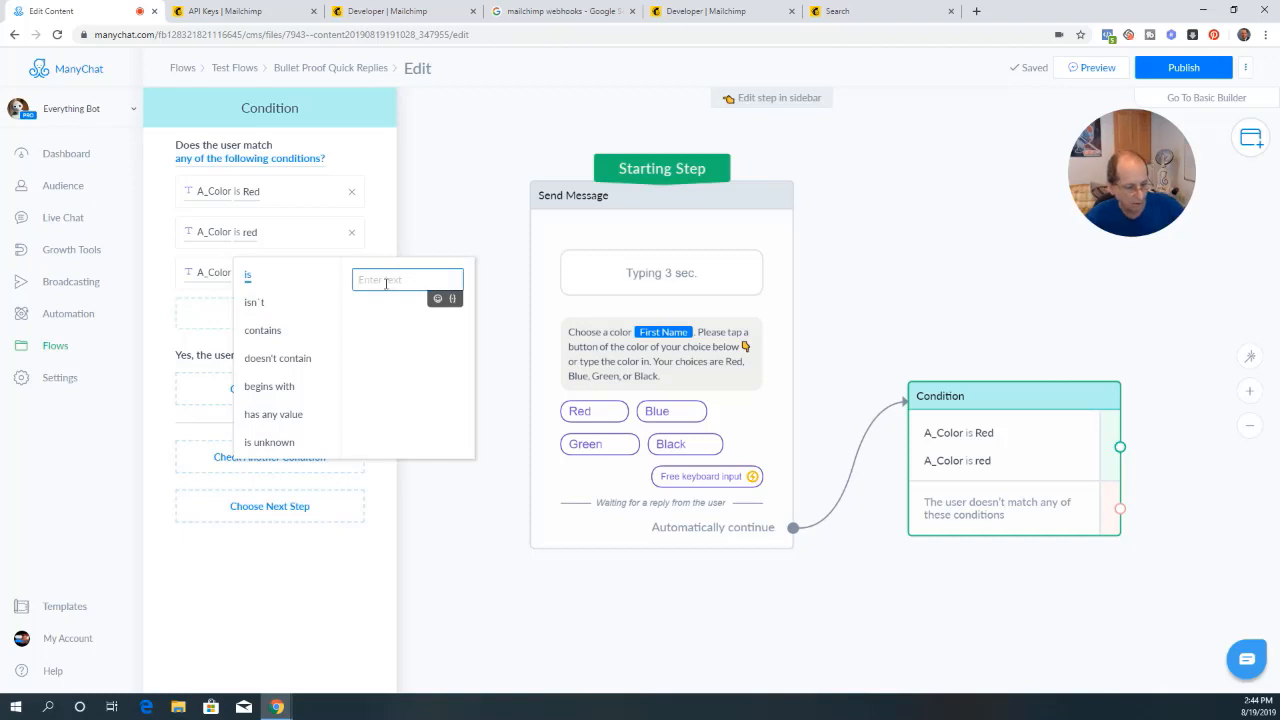
pyautogui.click(170, 328)
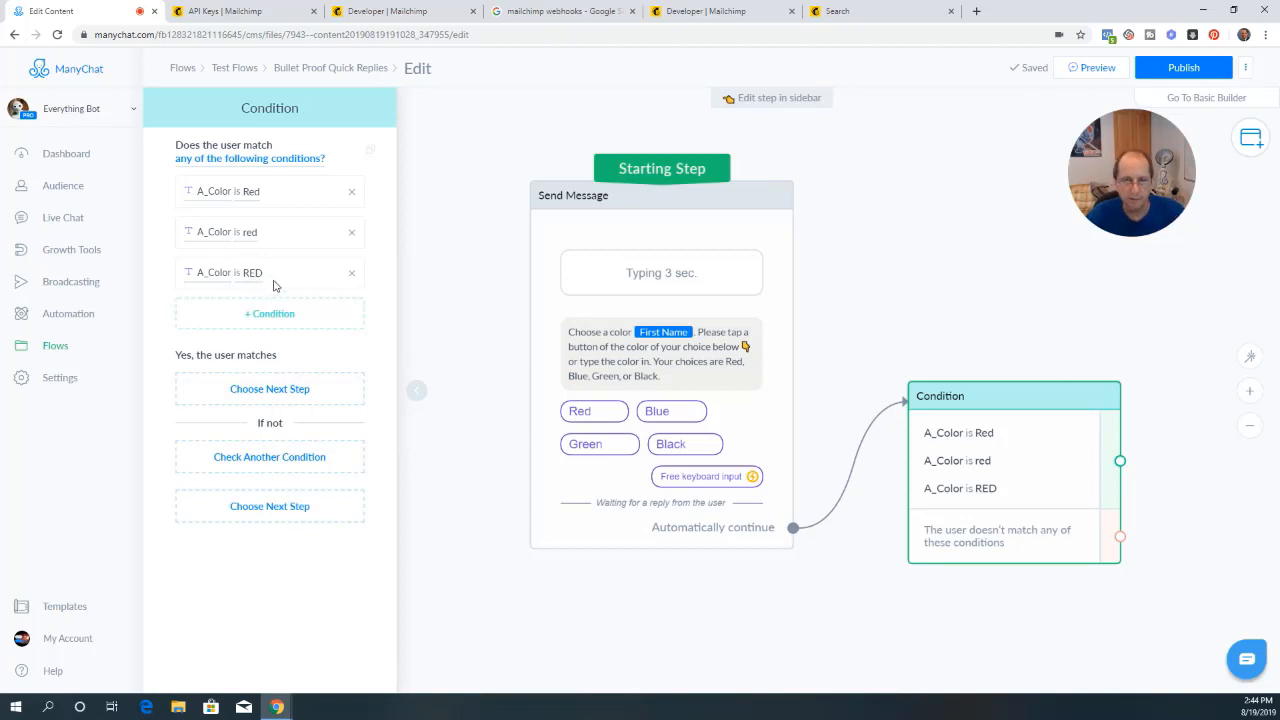
# Add a fourth condition to the red group requiring the custom field A_Color to be REd
pyautogui.click(262, 316)
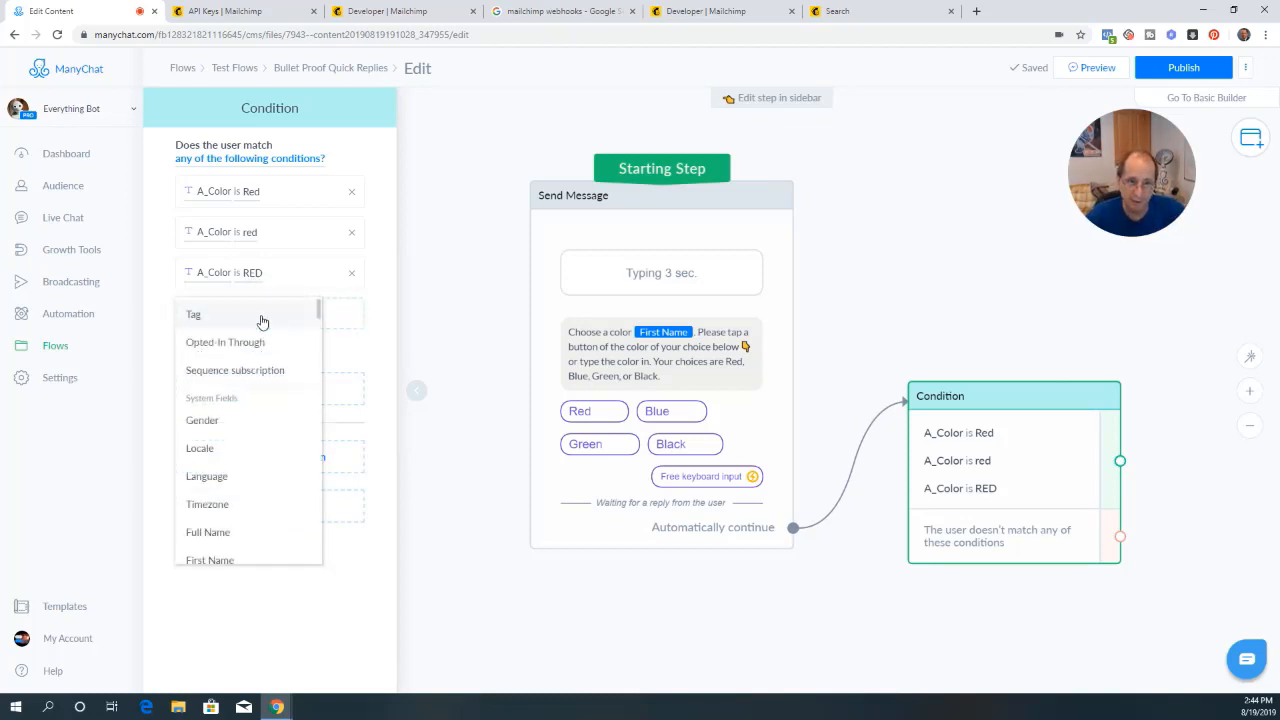
pyautogui.scroll(-5, 247, 505)
pyautogui.click(240, 517)
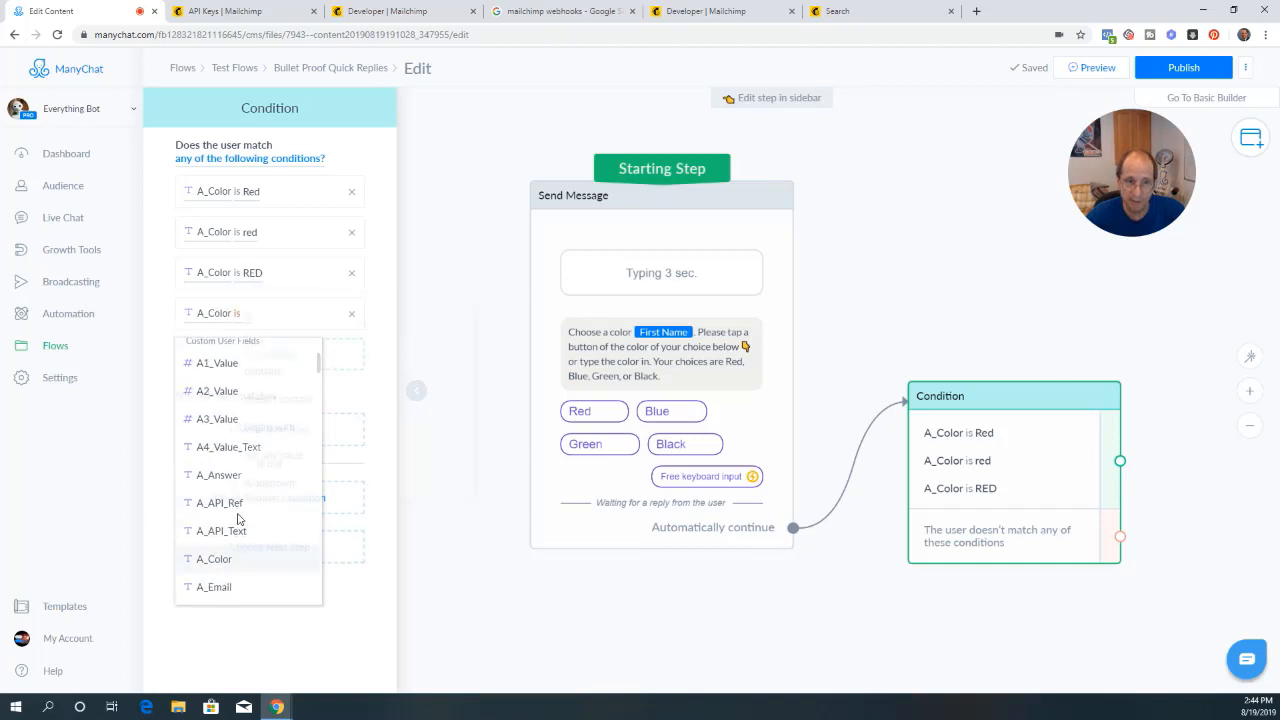
pyautogui.click(371, 320)
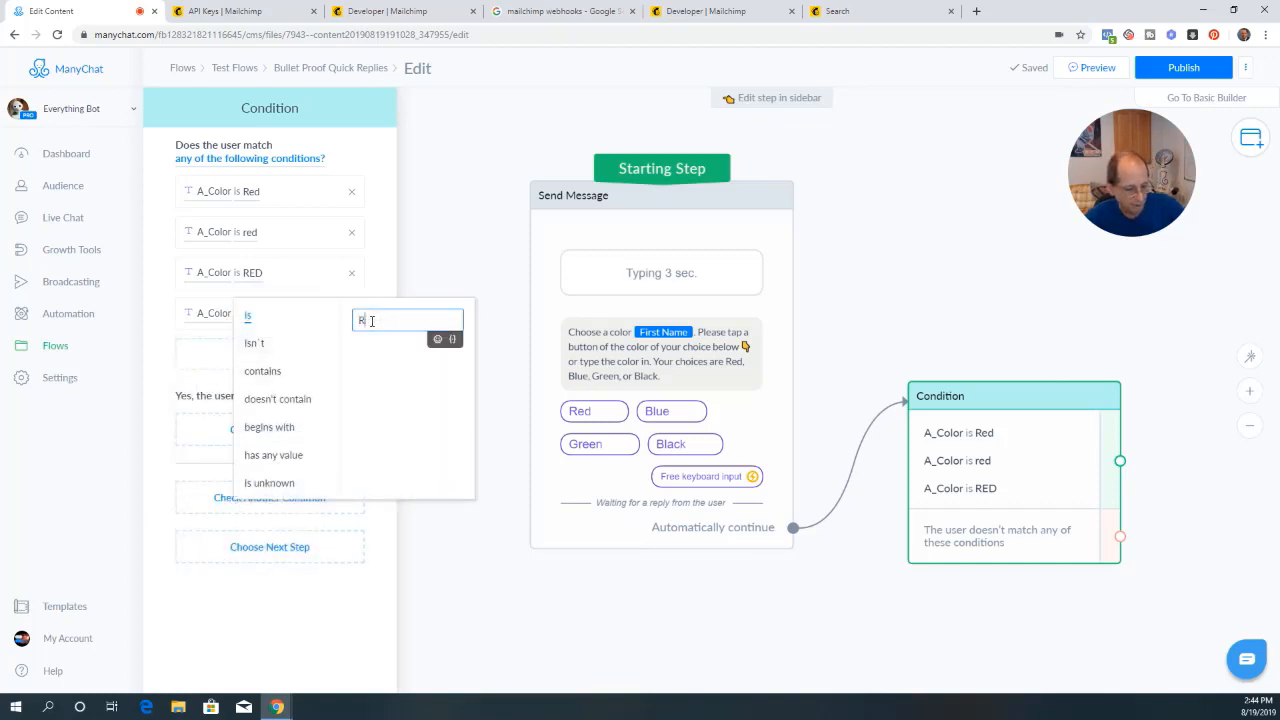
pyautogui.write('REd')
pyautogui.click(160, 380)
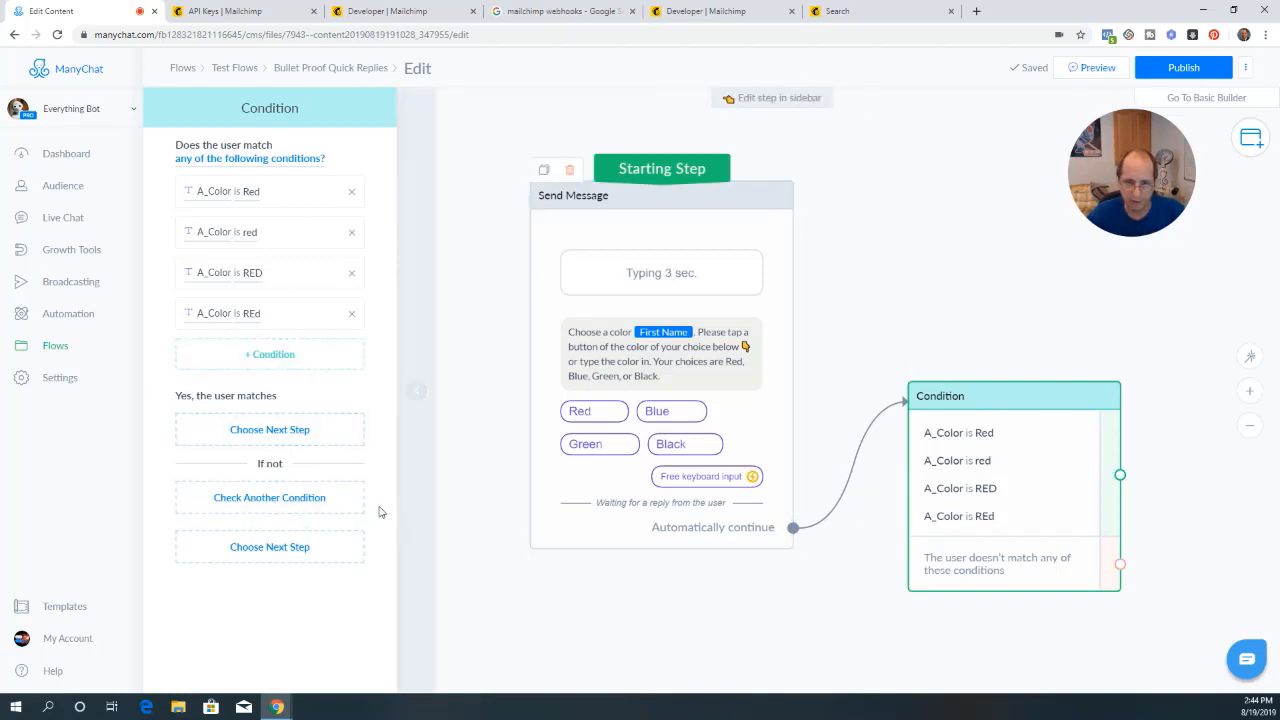
# Add another condition check for users not matching the red variants, set to match any of the following conditions
pyautogui.click(262, 498)
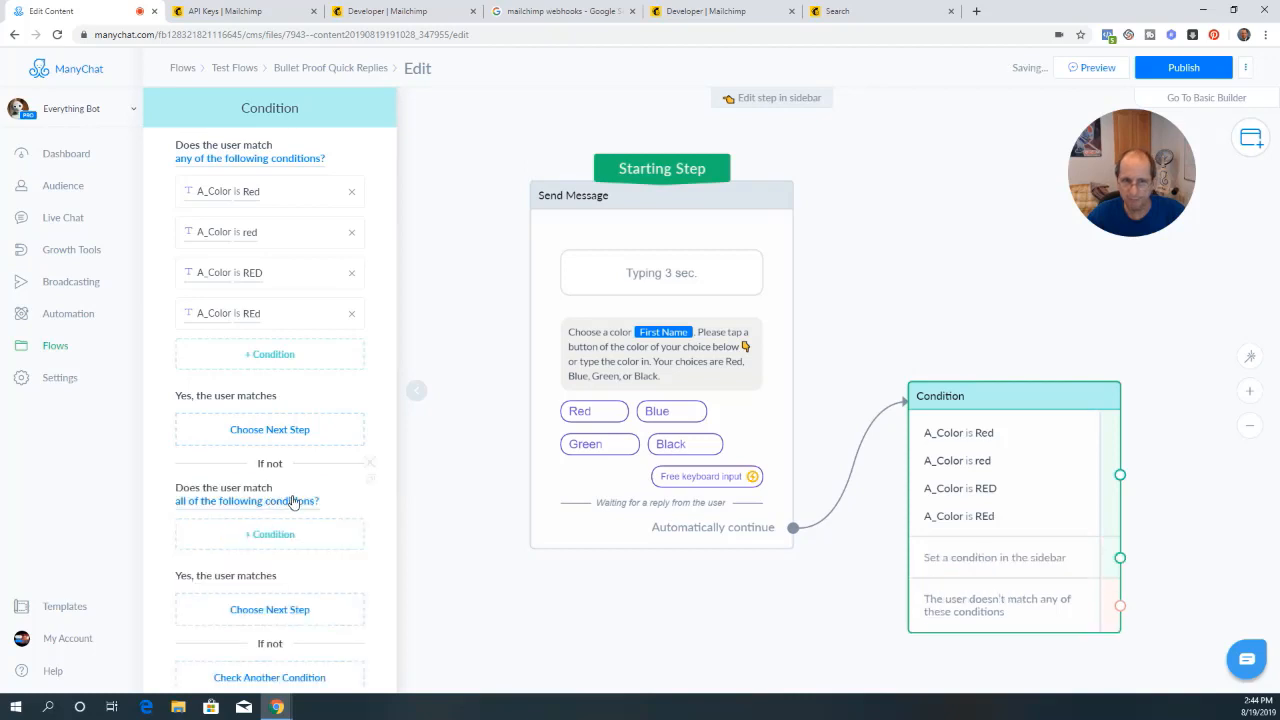
pyautogui.scroll(-1, 280, 500)
pyautogui.click(224, 446)
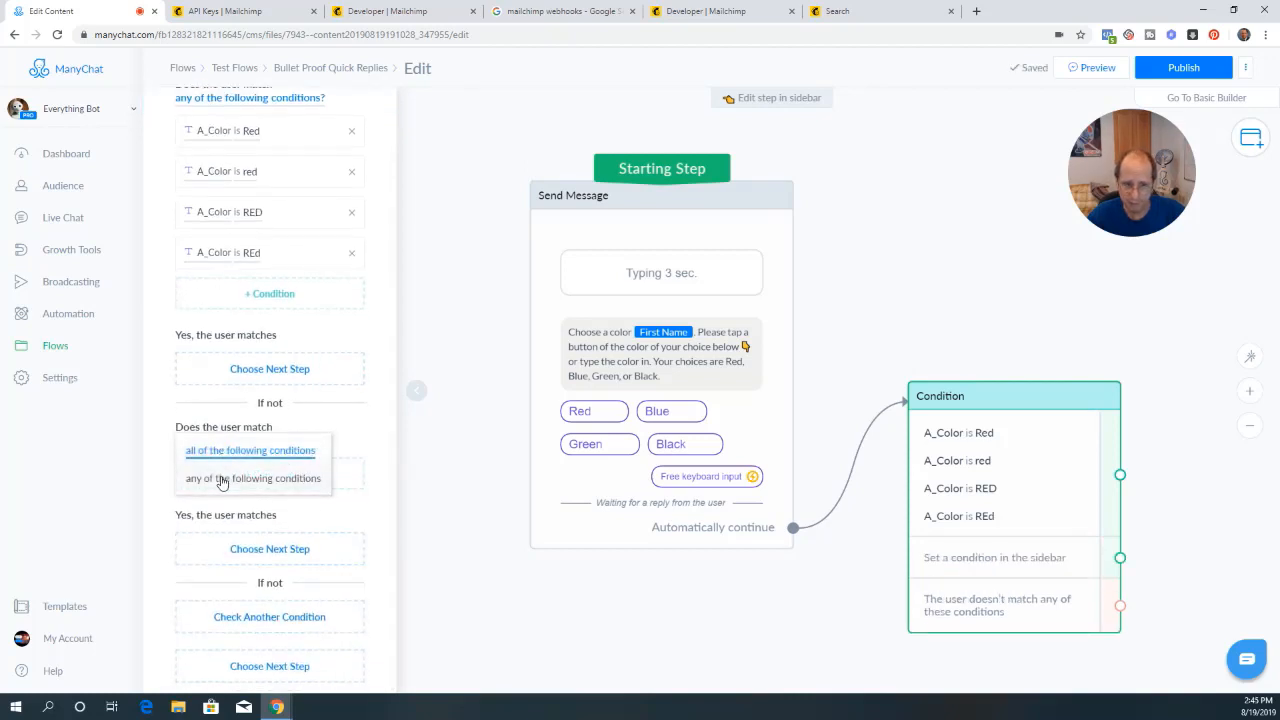
pyautogui.click(224, 450)
pyautogui.click(223, 442)
pyautogui.click(225, 482)
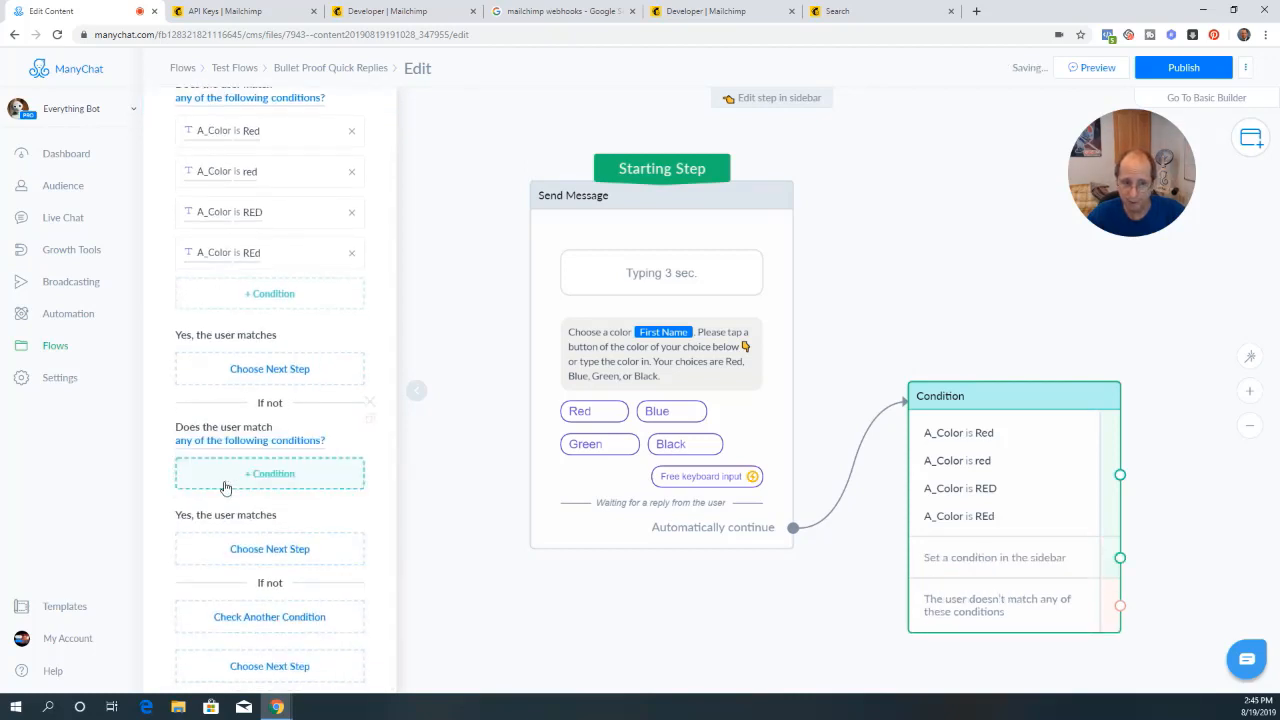
# Add a condition to the second check requiring the custom field A_Color to be Blue
pyautogui.scroll(1, 295, 425)
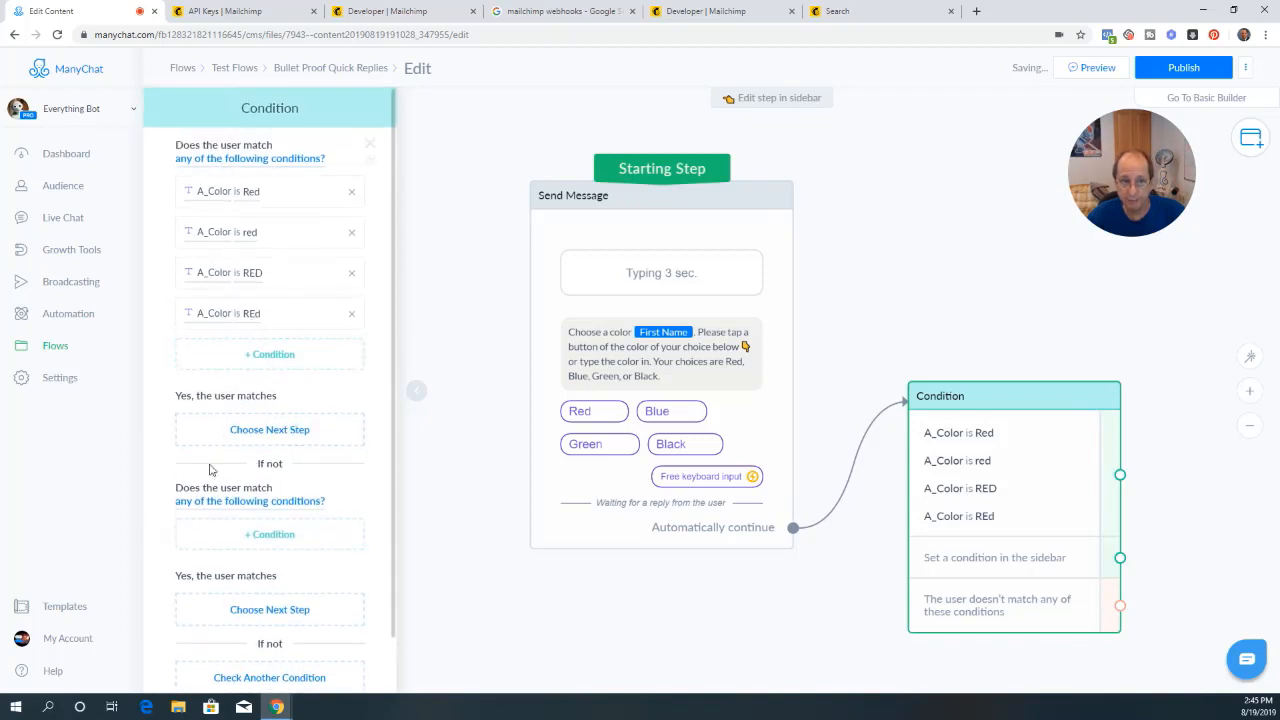
pyautogui.scroll(-1, 210, 469)
pyautogui.click(285, 472)
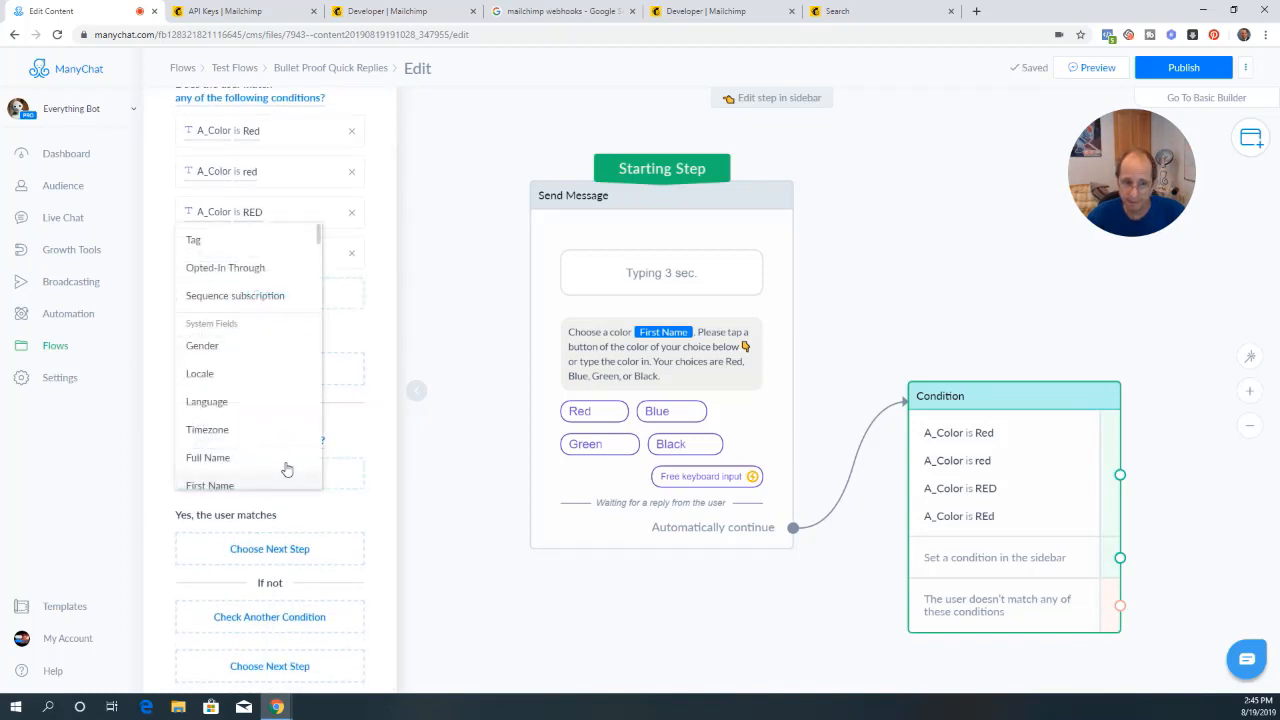
pyautogui.scroll(-3, 233, 400)
pyautogui.click(231, 387)
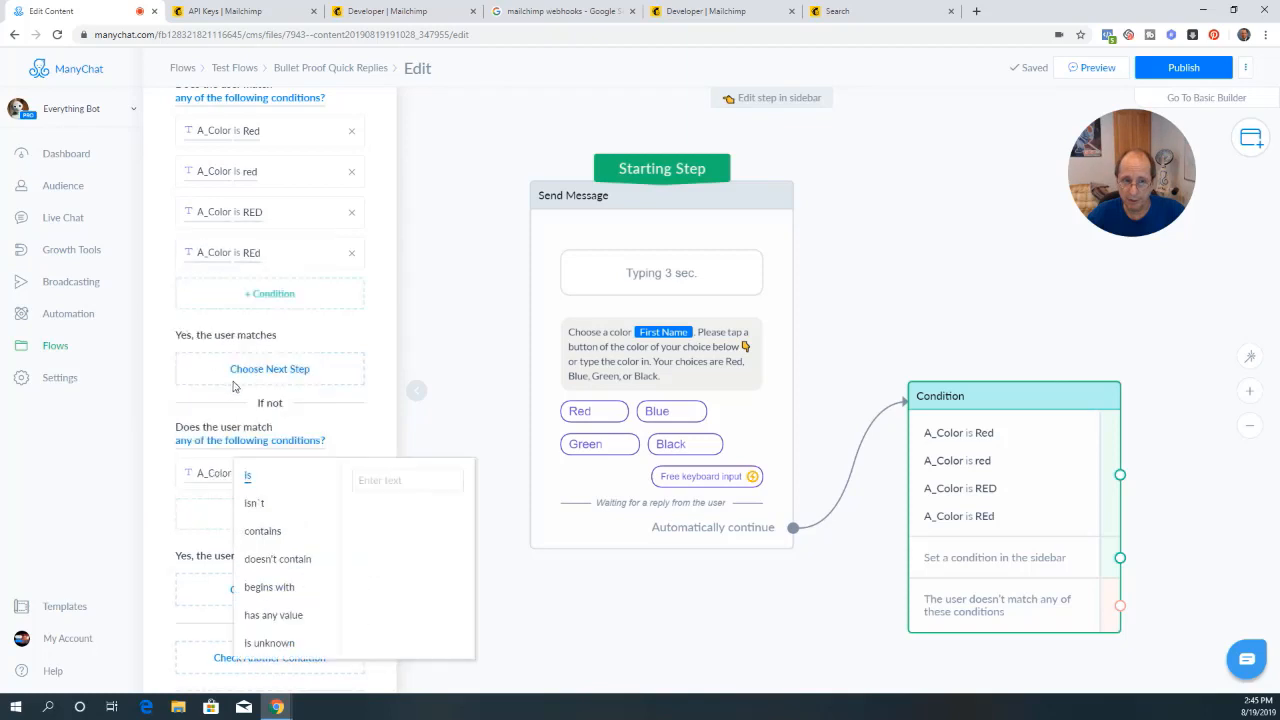
pyautogui.click(364, 481)
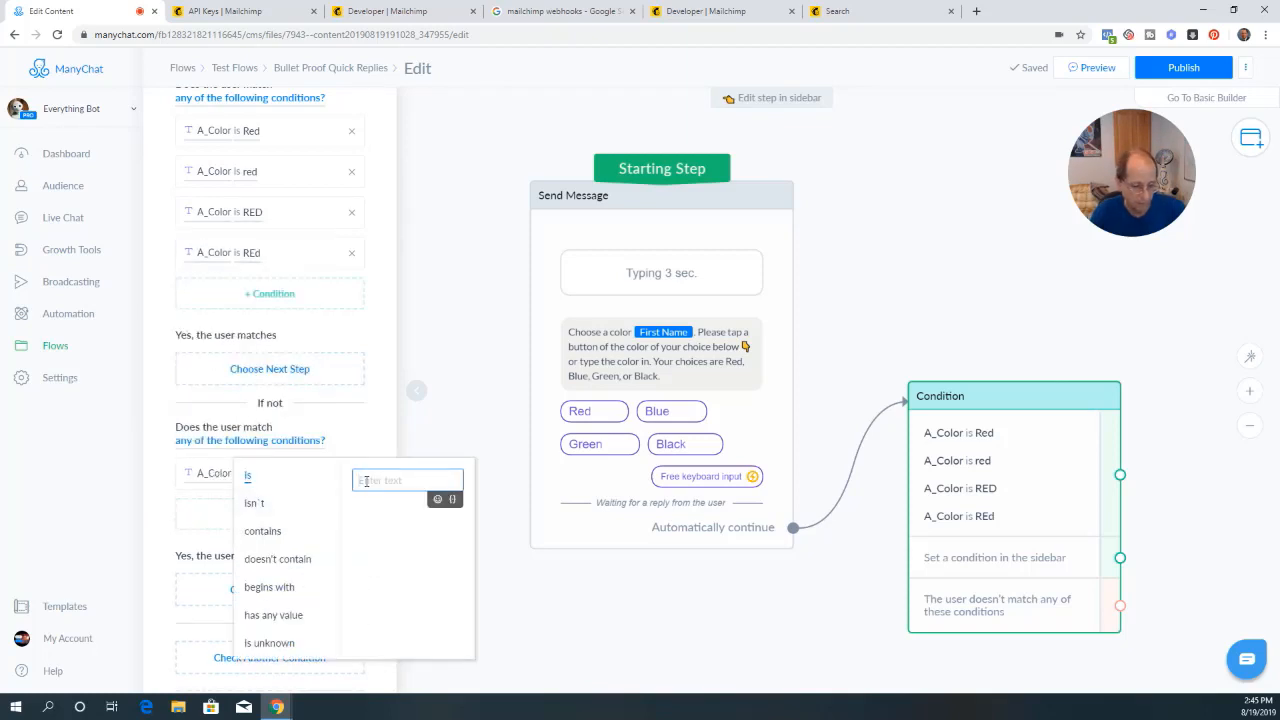
pyautogui.write('Blue')
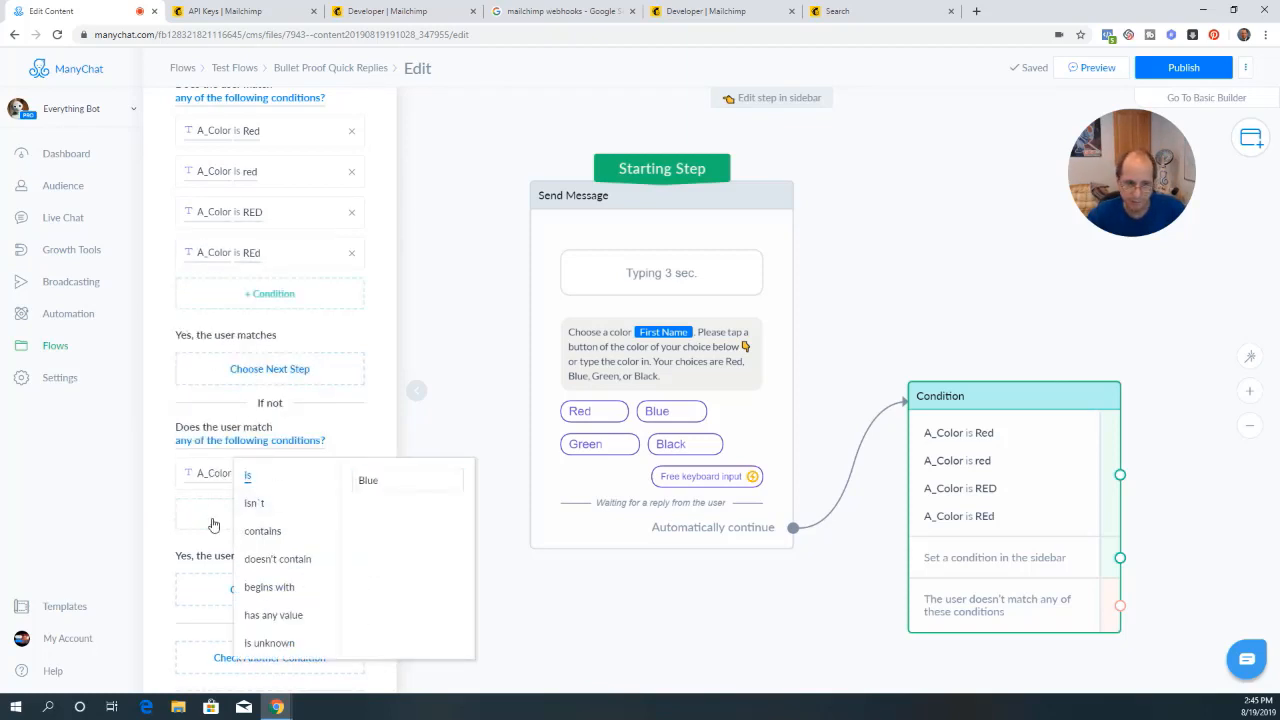
pyautogui.click(213, 522)
# Add a condition to the second check requiring A_Color to be lowercase blue
pyautogui.click(239, 519)
pyautogui.scroll(-5, 240, 475)
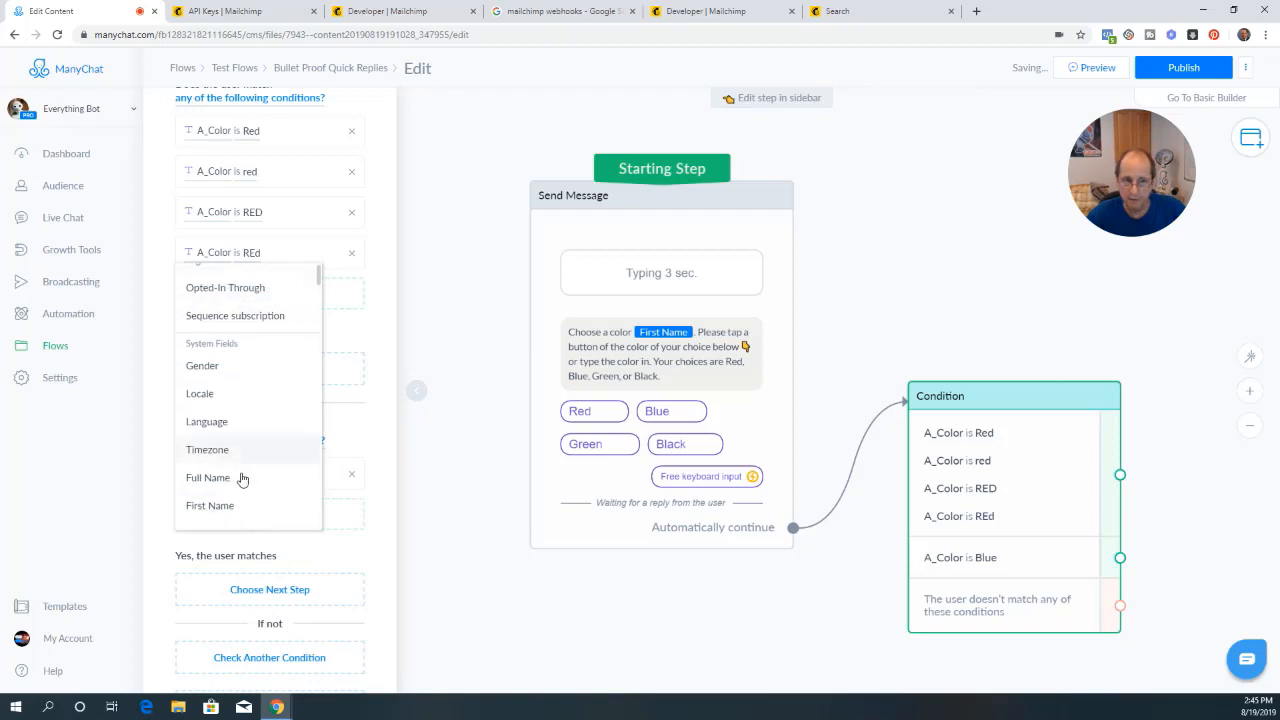
pyautogui.click(258, 366)
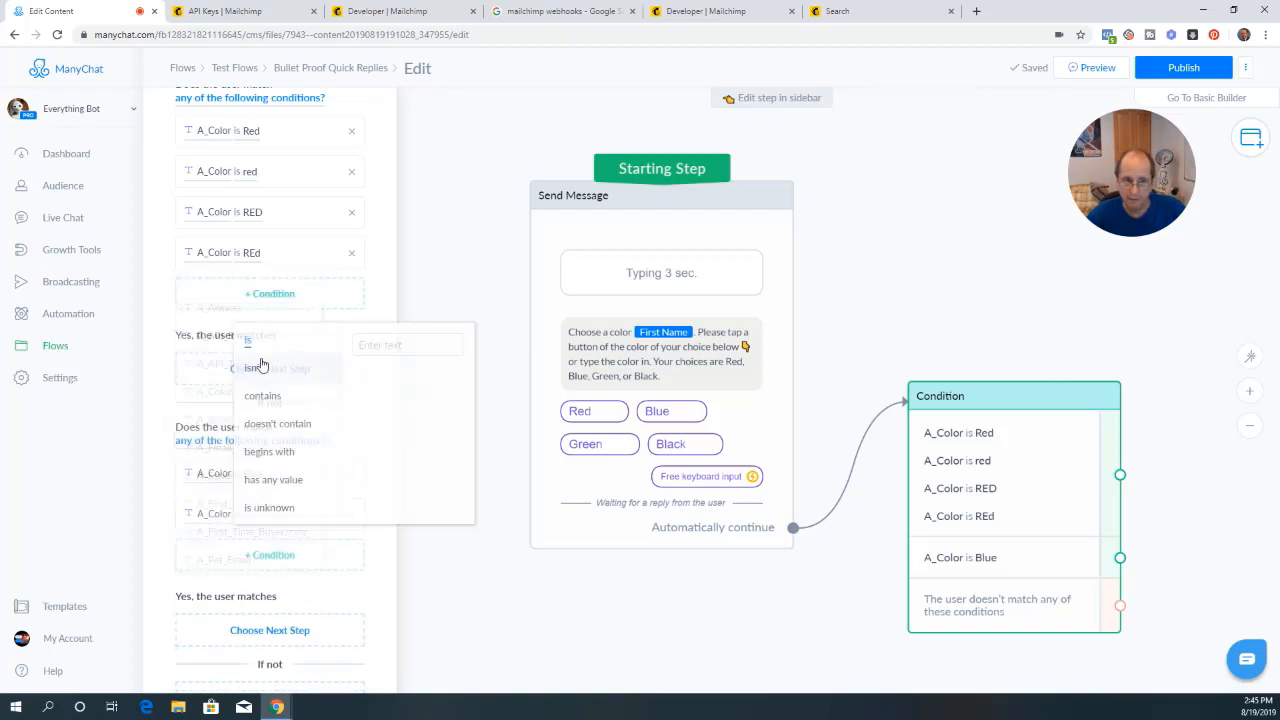
pyautogui.click(380, 345)
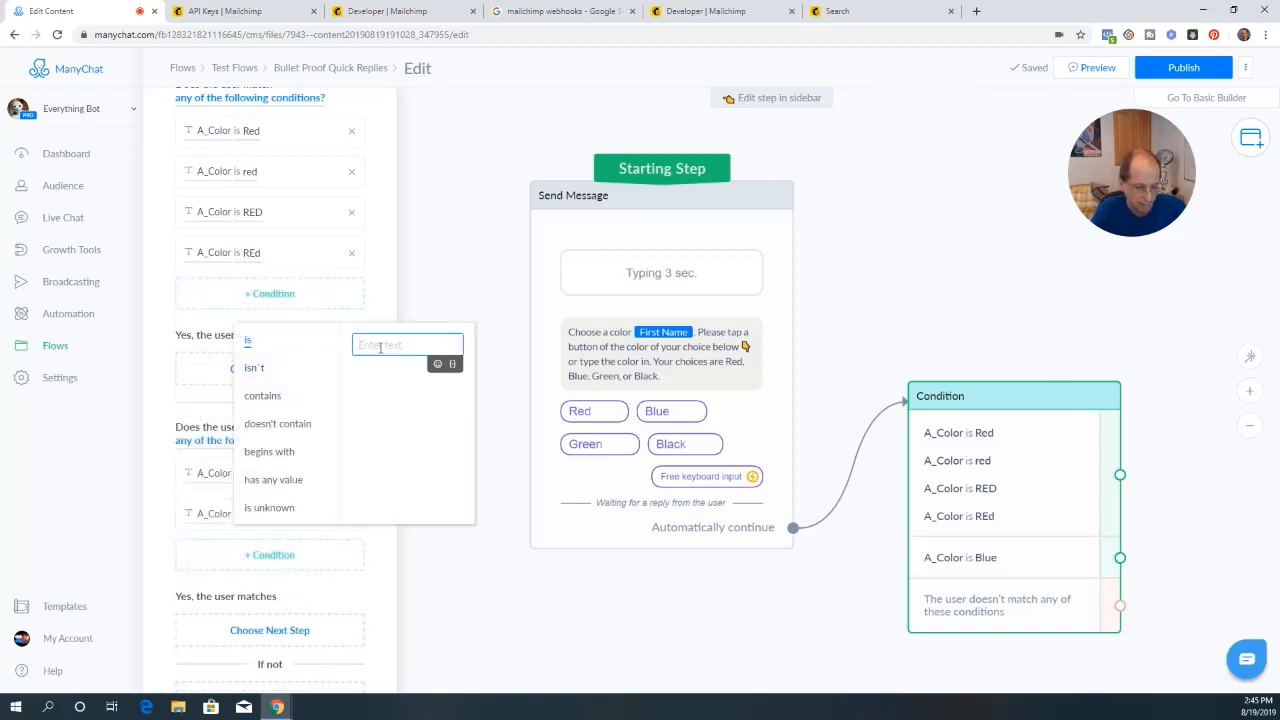
pyautogui.write('blue')
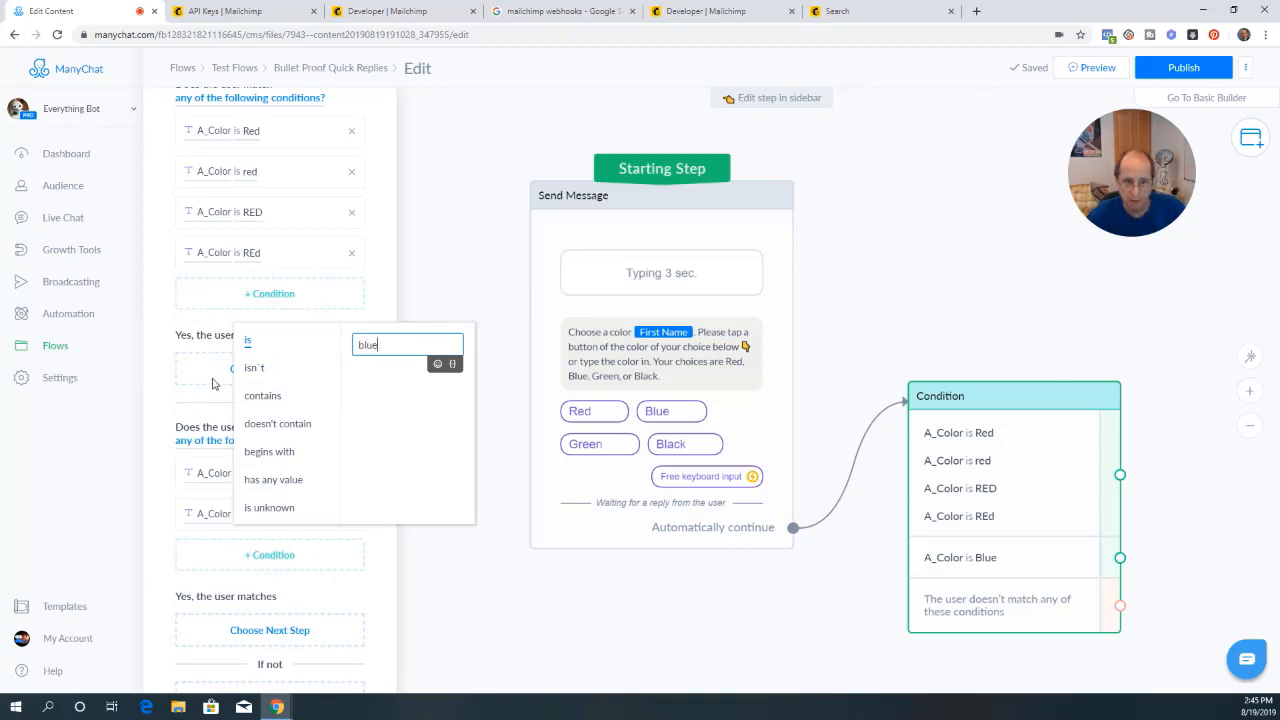
pyautogui.click(224, 567)
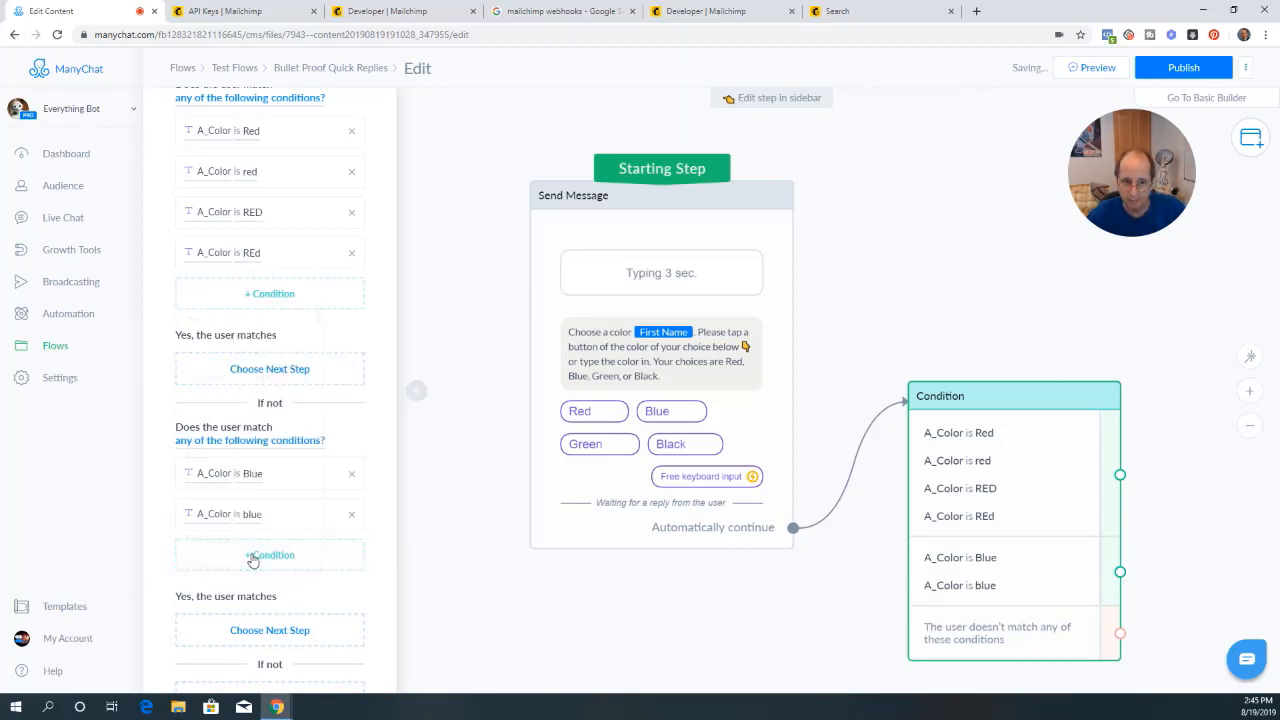
# Add a third condition to the blue group requiring A_Color to be uppercase BLUE
pyautogui.click(251, 560)
pyautogui.scroll(-3, 232, 480)
pyautogui.scroll(-3, 232, 470)
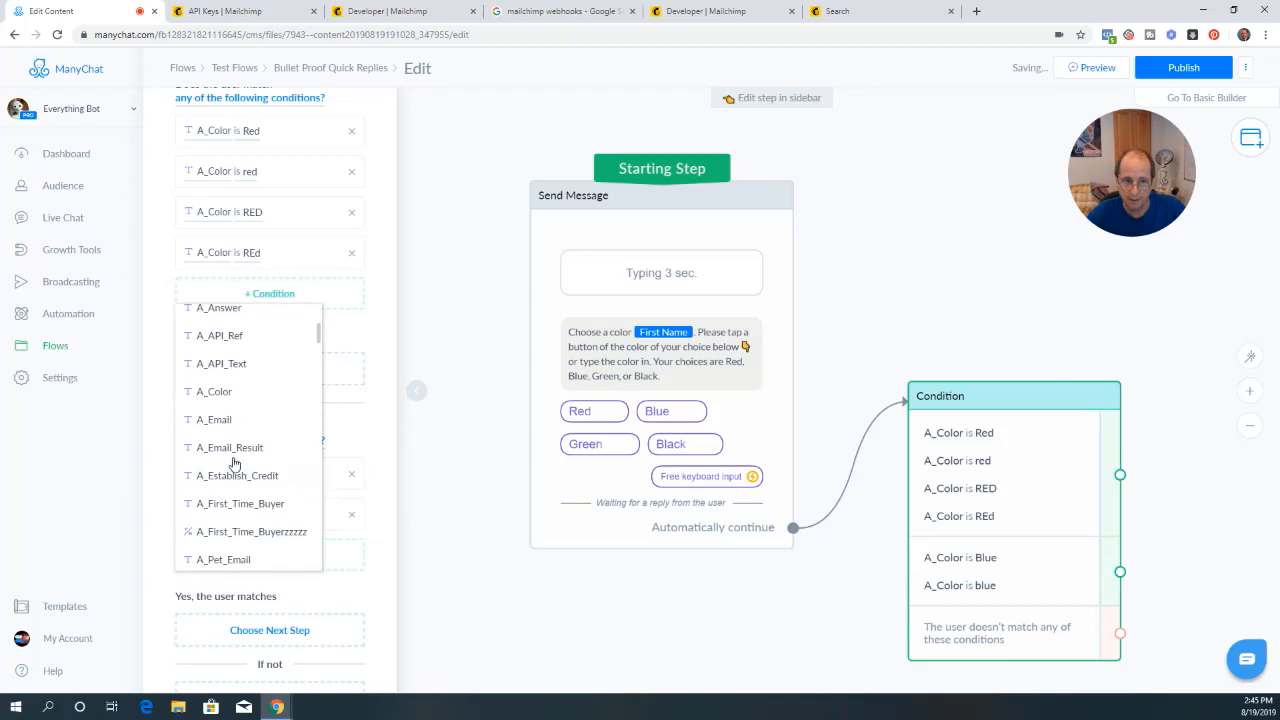
pyautogui.click(243, 391)
pyautogui.click(362, 388)
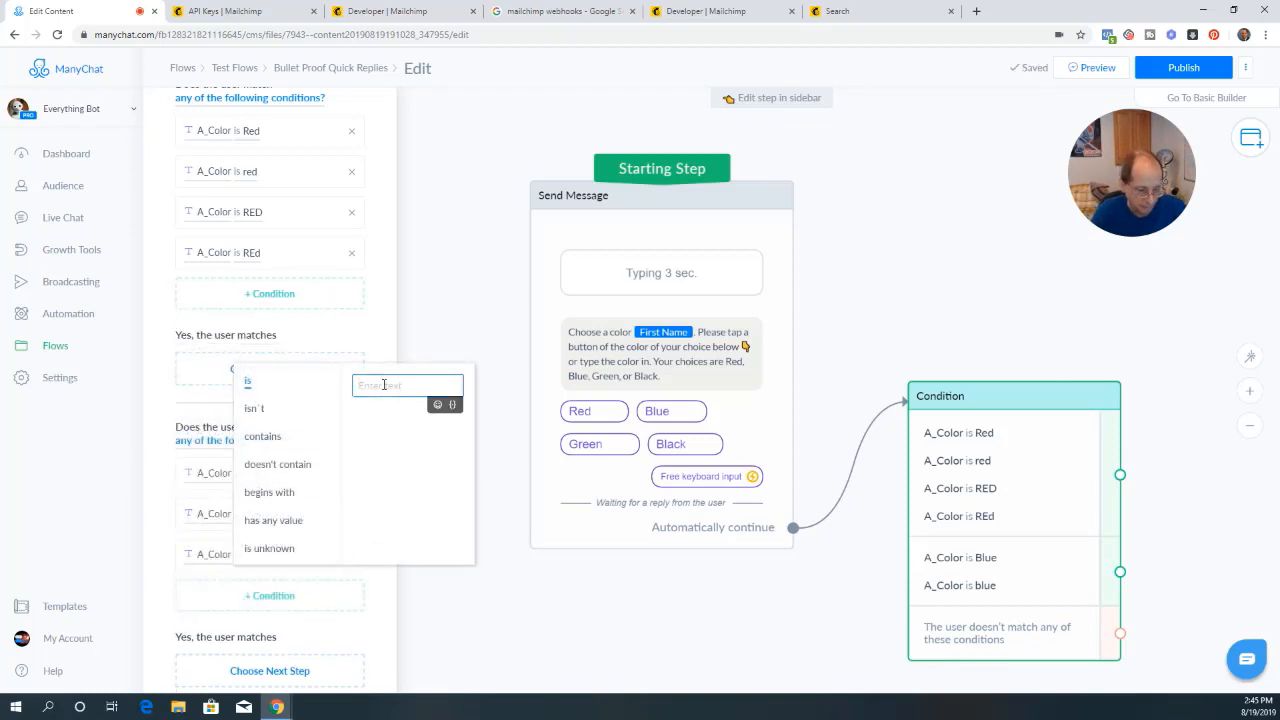
pyautogui.write('BLUE')
pyautogui.click(164, 537)
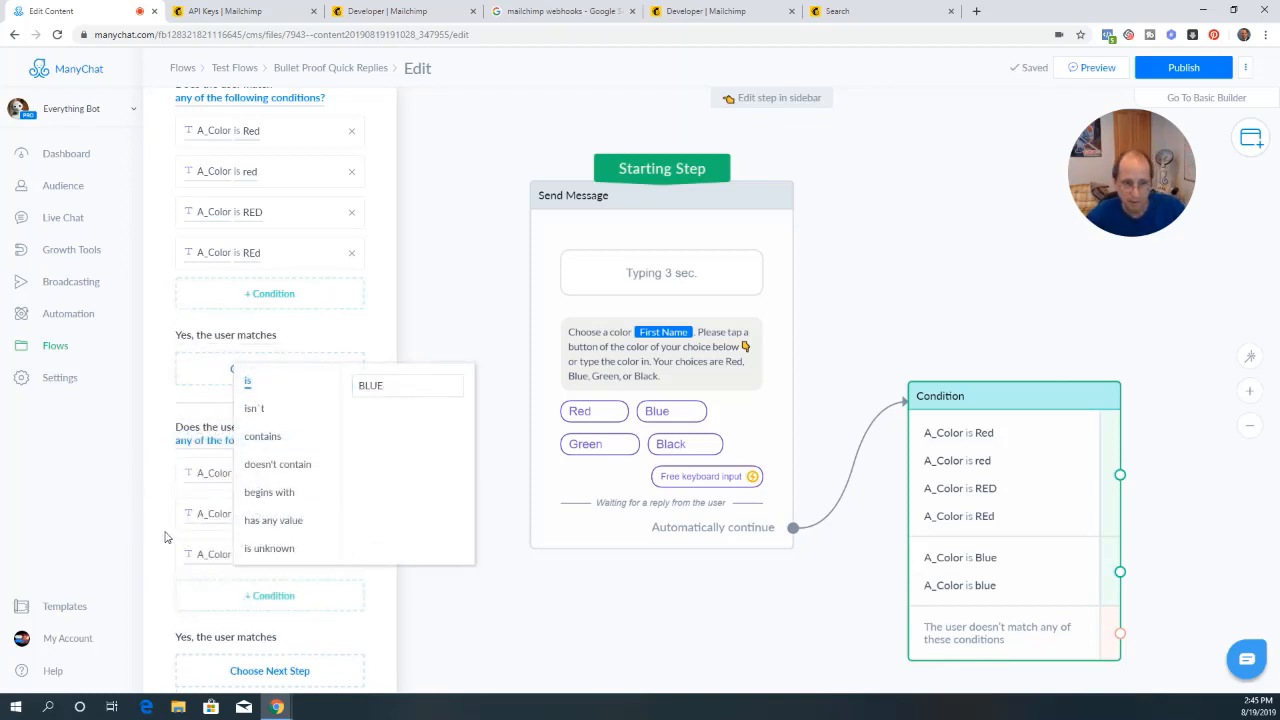
# Add a third condition check after the blue group and set it to match any of the following conditions
pyautogui.scroll(-3, 185, 520)
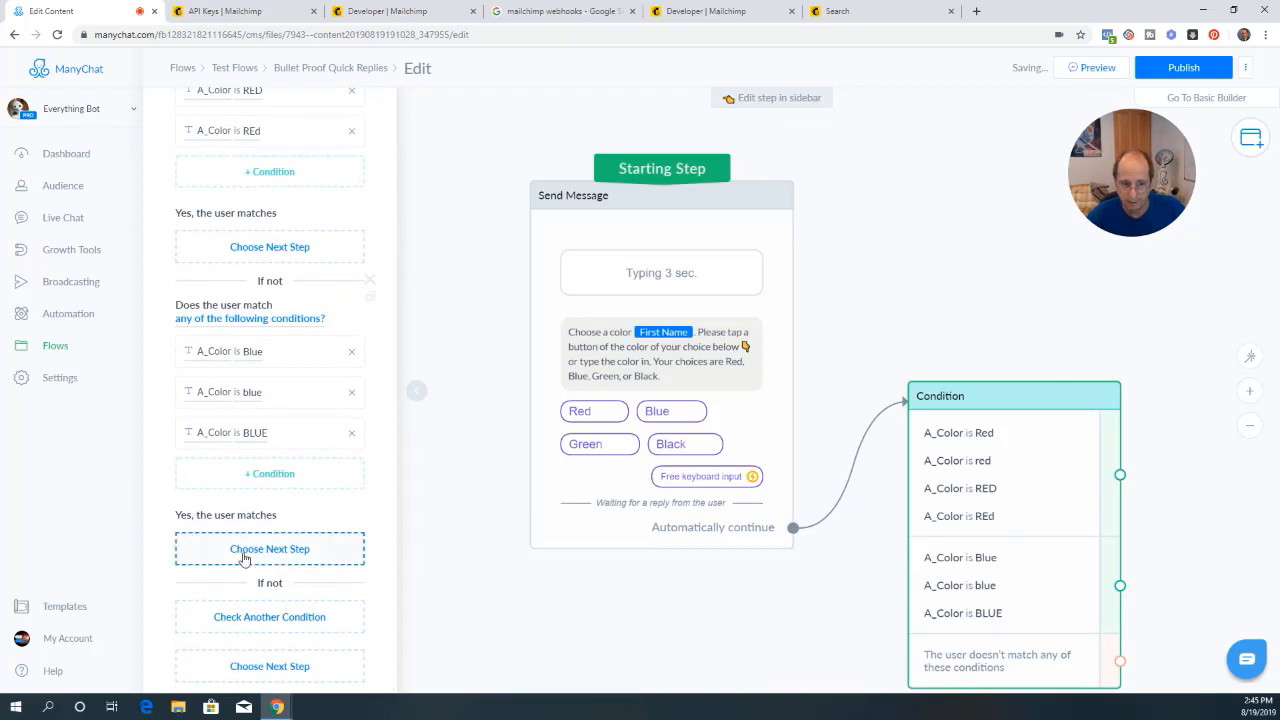
pyautogui.click(266, 616)
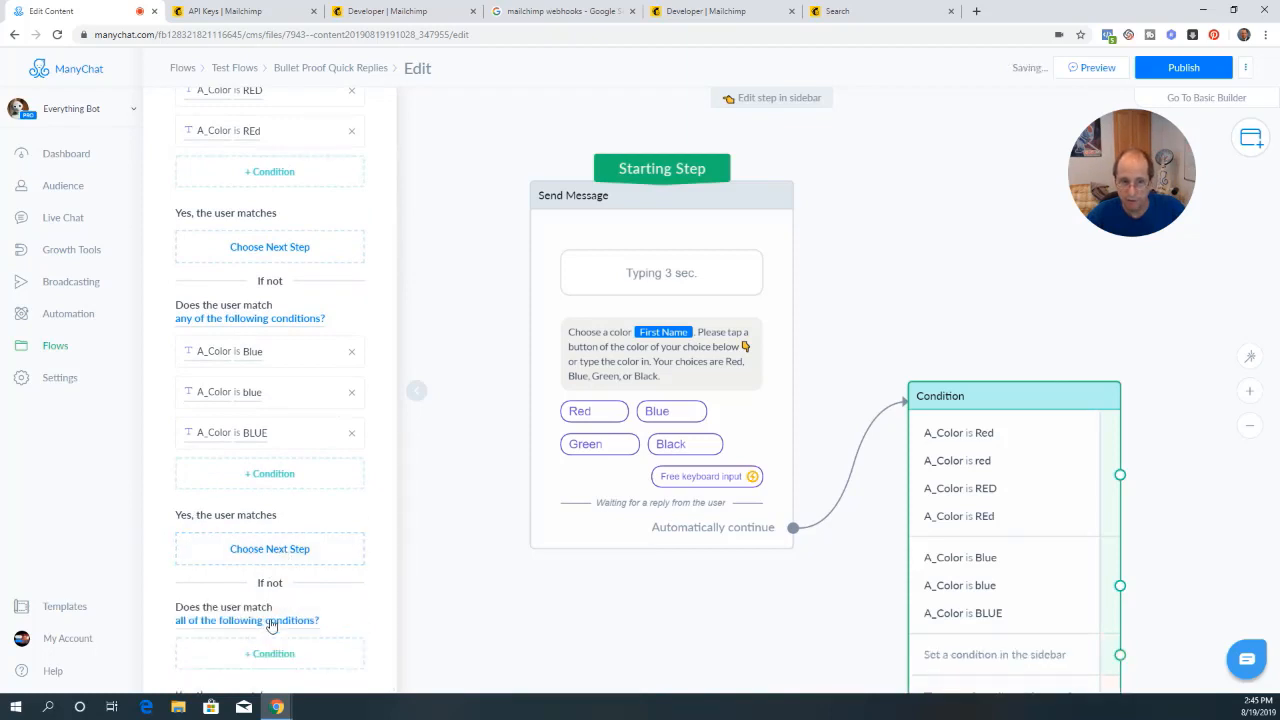
pyautogui.scroll(-2, 177, 585)
pyautogui.click(242, 442)
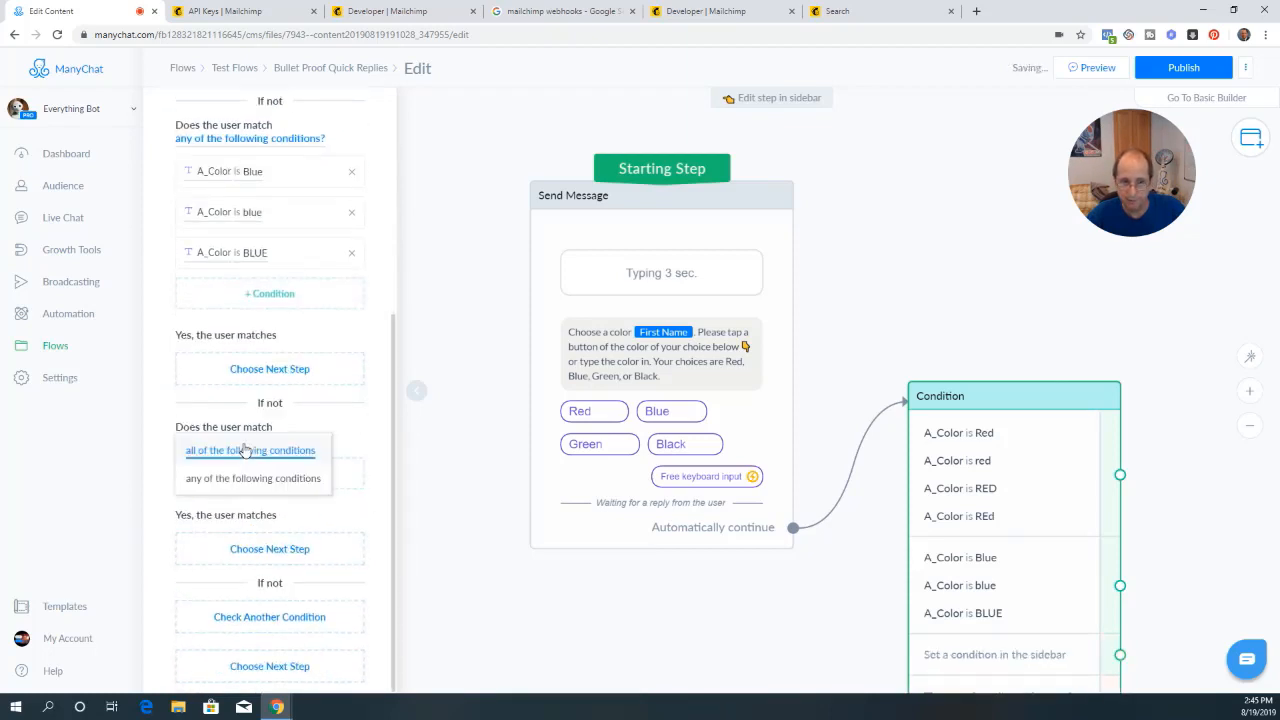
pyautogui.click(223, 483)
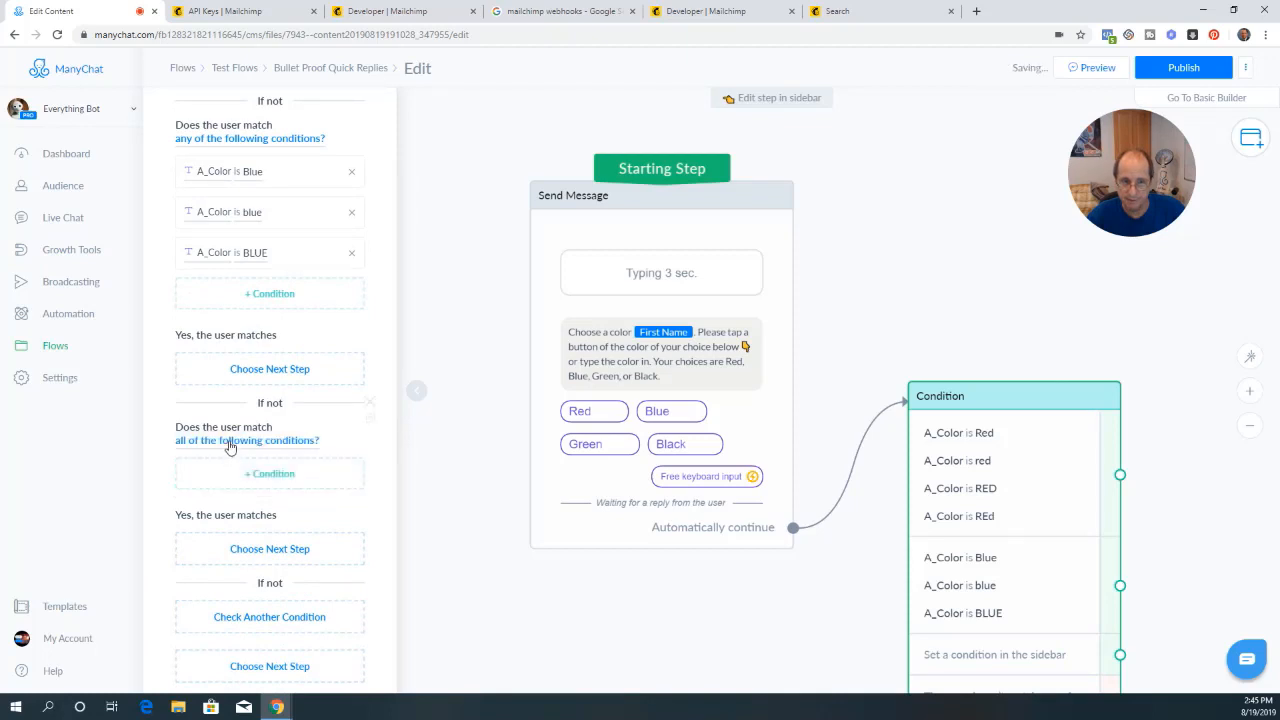
pyautogui.click(229, 440)
pyautogui.click(229, 478)
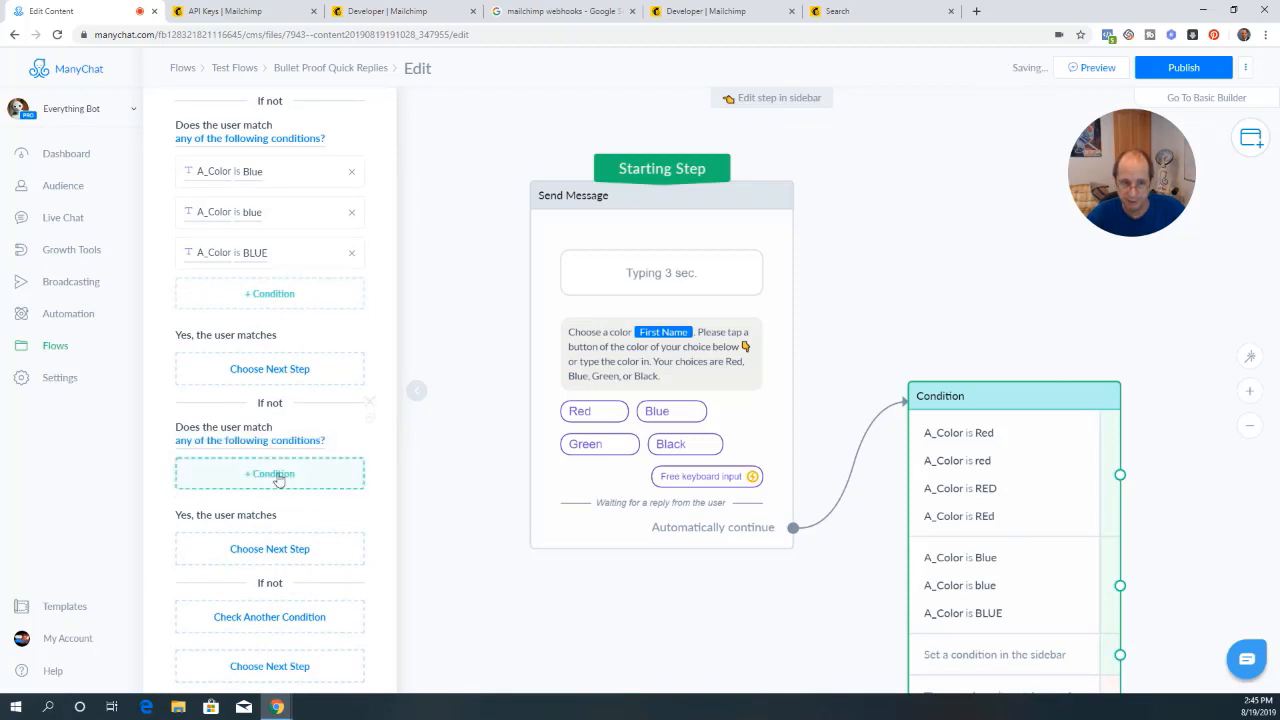
# Add a condition to the third check requiring the custom field A_Color to be Green
pyautogui.click(250, 474)
pyautogui.scroll(-5, 240, 418)
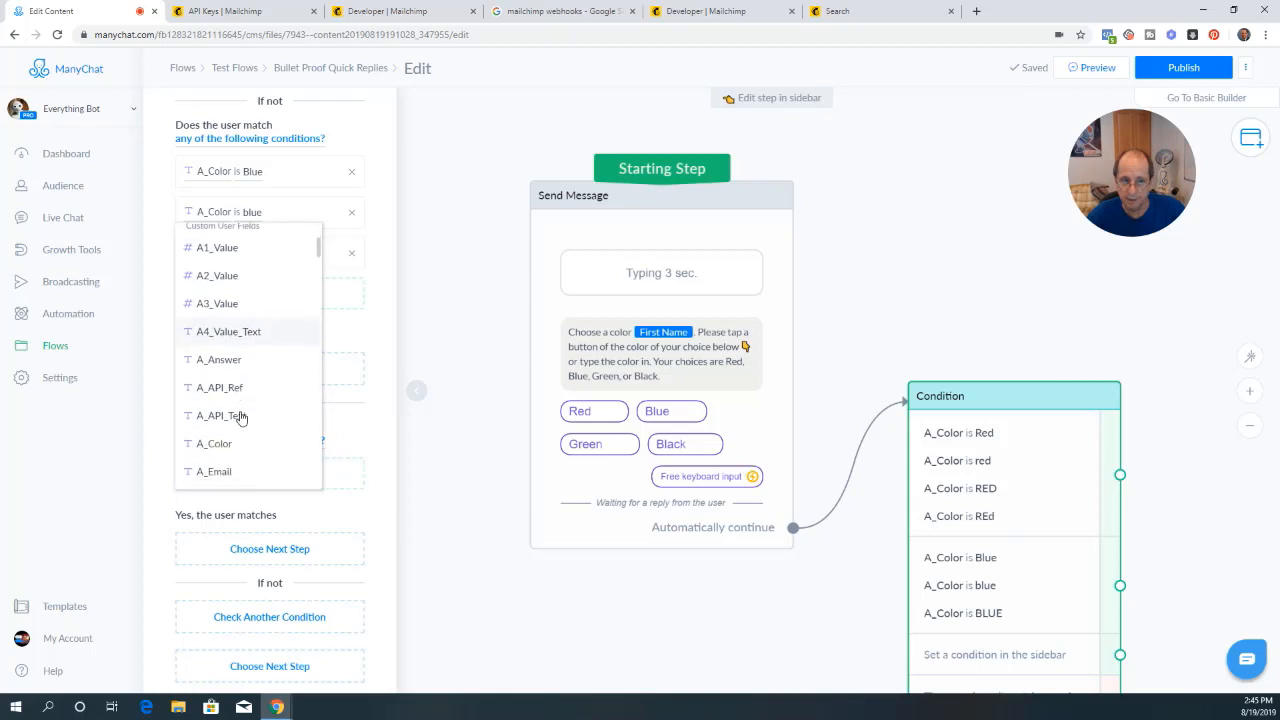
pyautogui.click(240, 444)
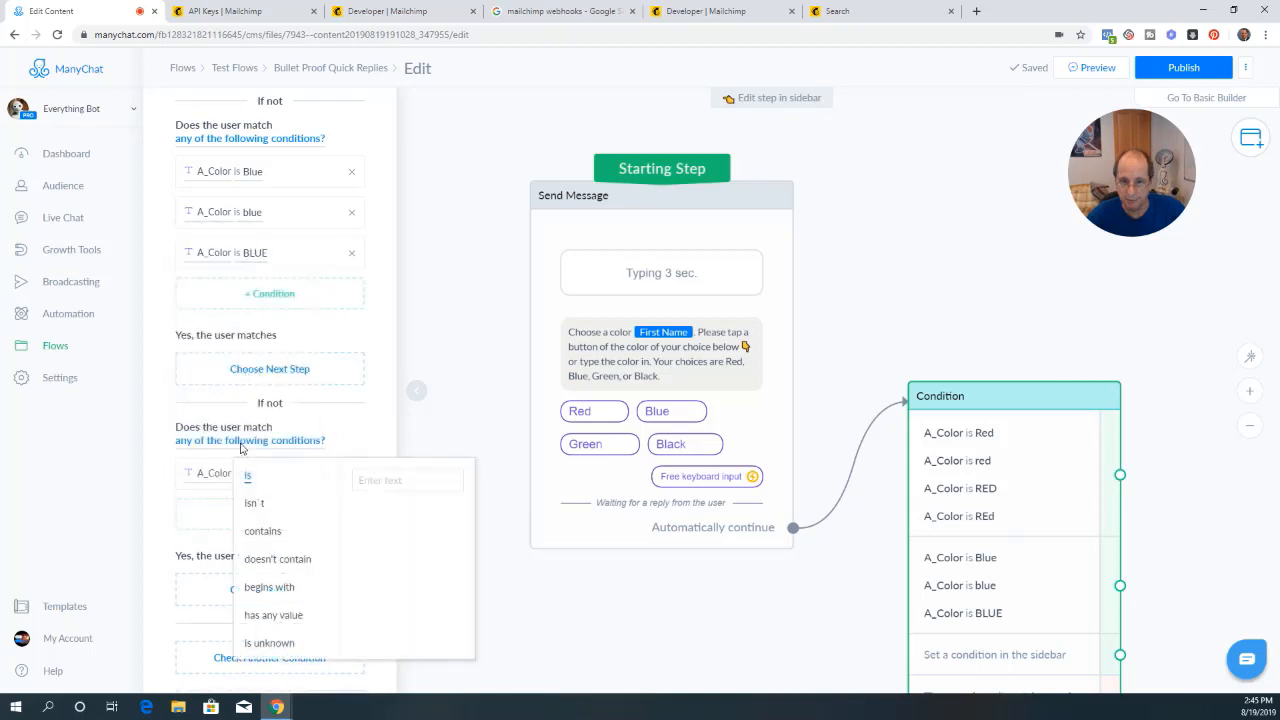
pyautogui.click(365, 481)
pyautogui.write('Green')
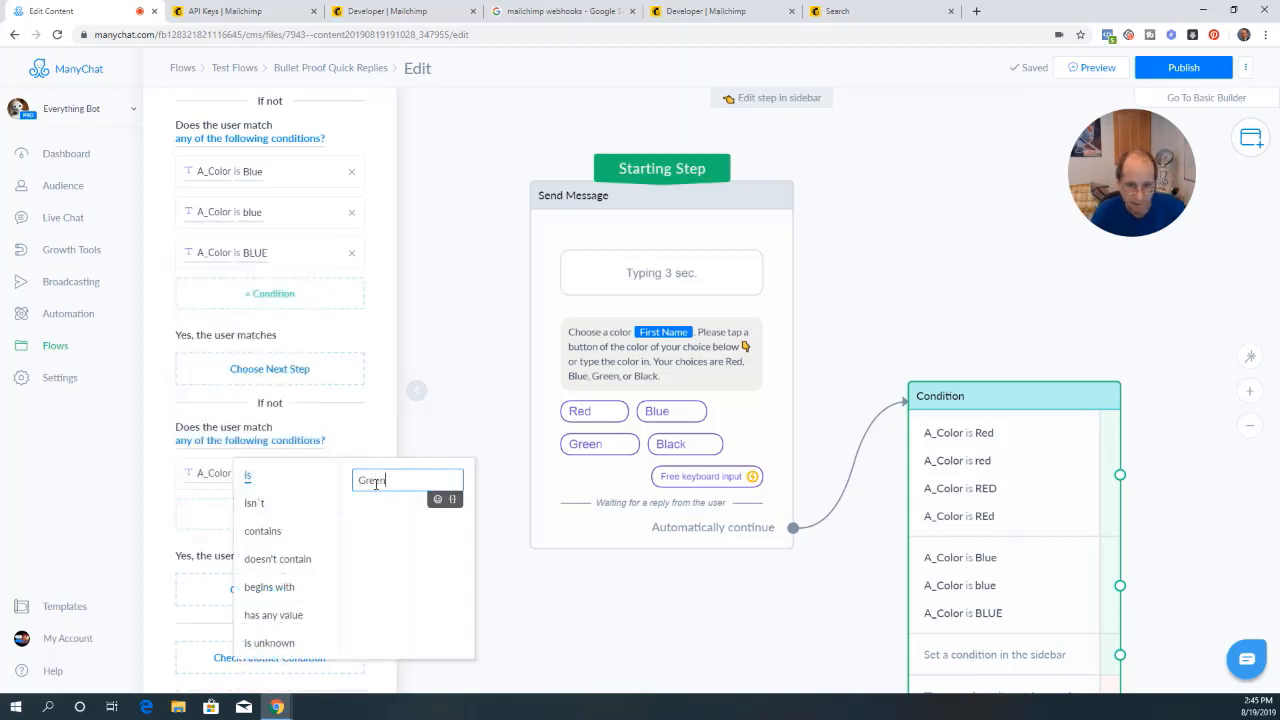
pyautogui.click(215, 520)
# Add a condition to the third check requiring A_Color to be lowercase green
pyautogui.click(247, 516)
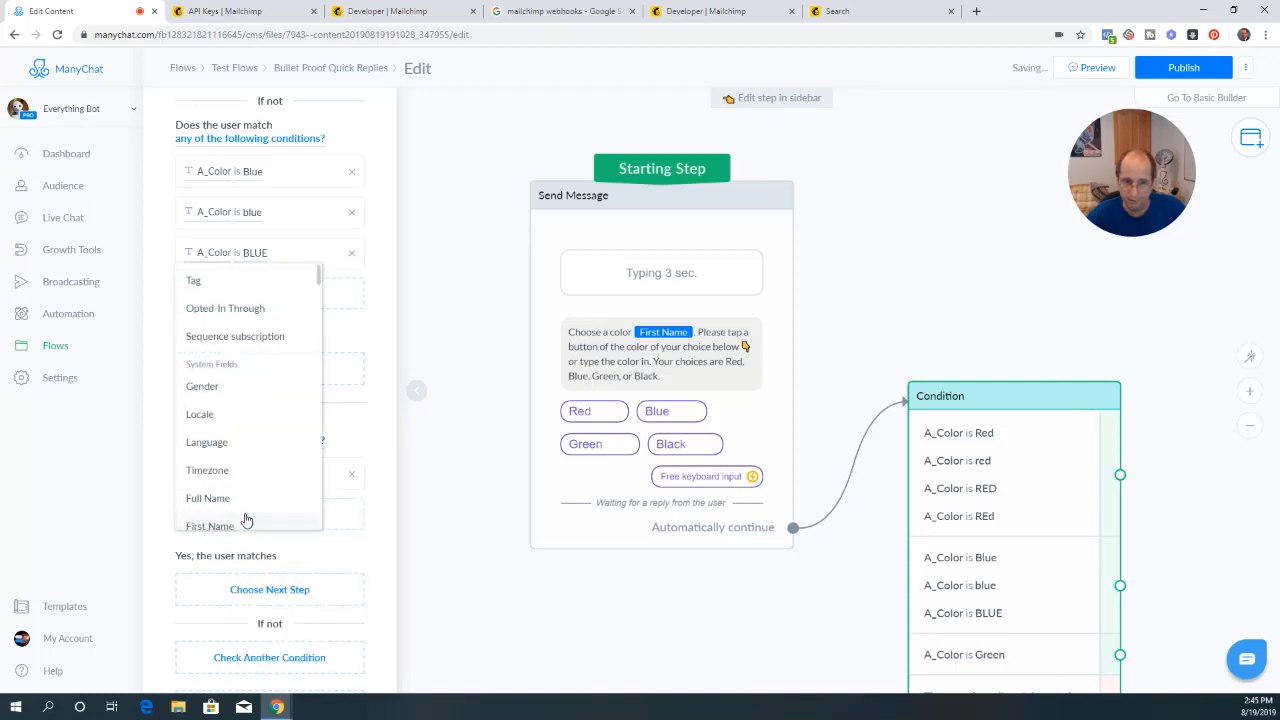
pyautogui.scroll(-6, 240, 505)
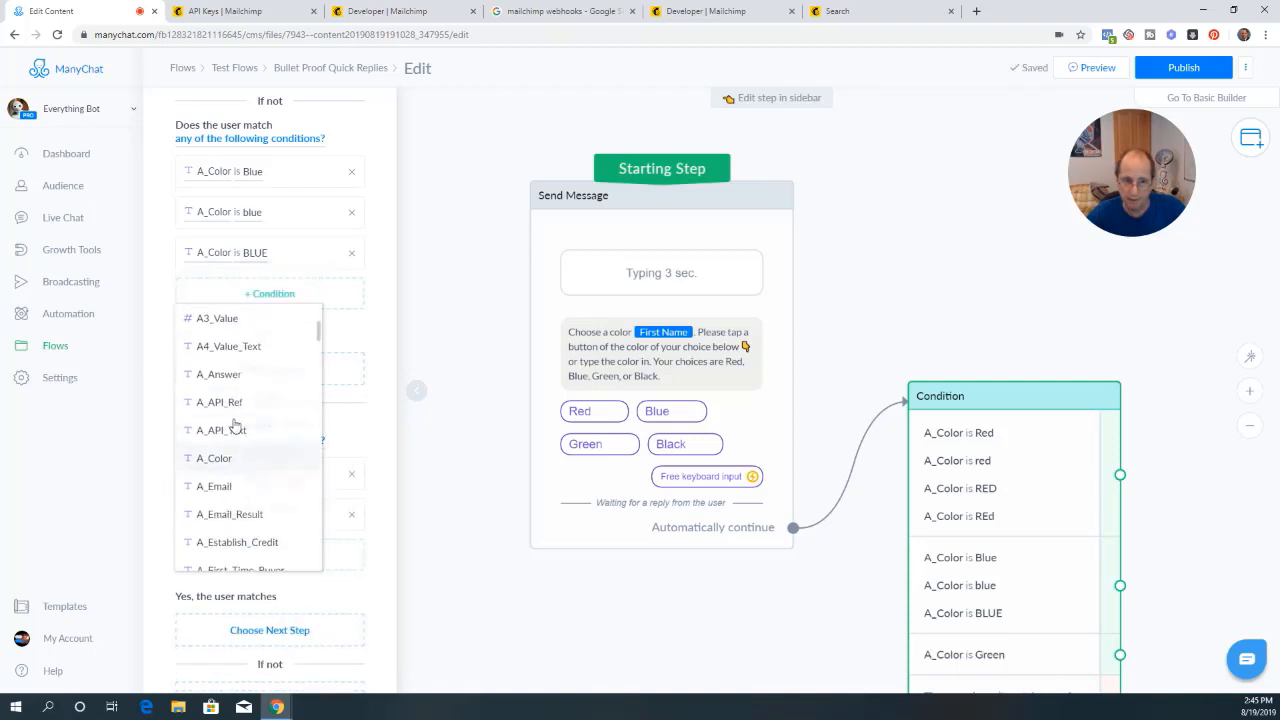
pyautogui.click(231, 457)
pyautogui.click(398, 342)
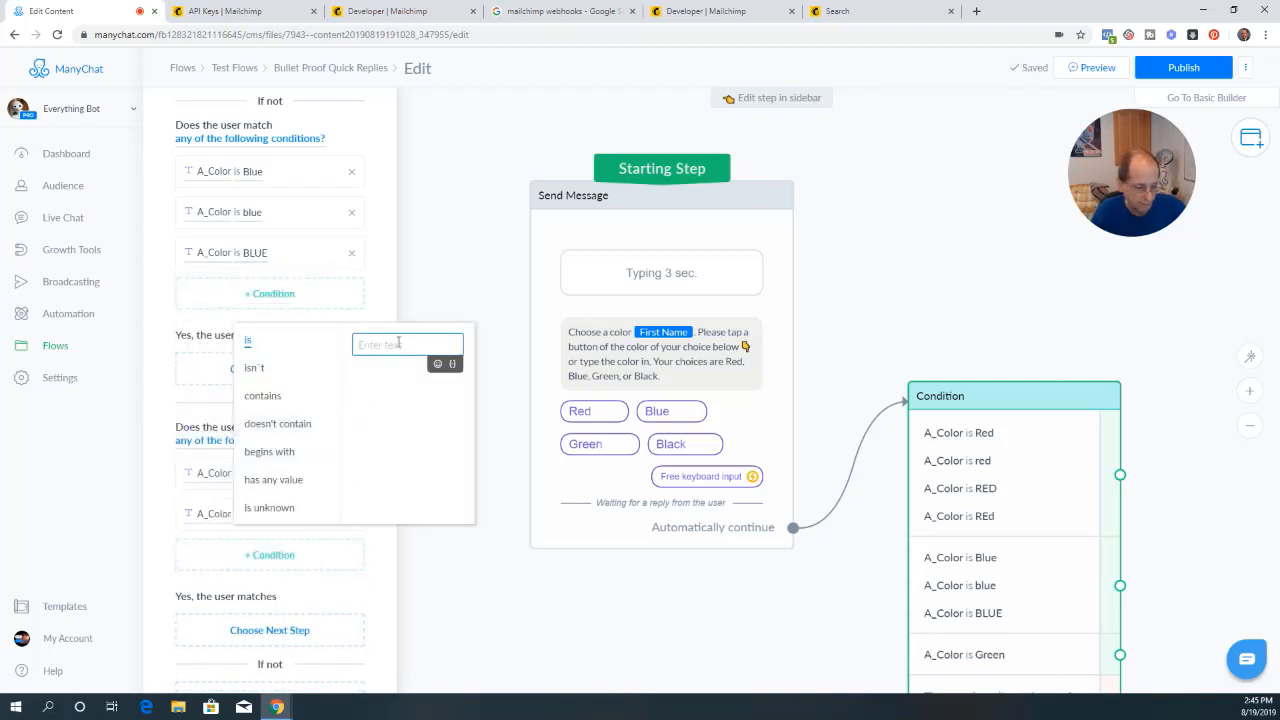
pyautogui.write('green')
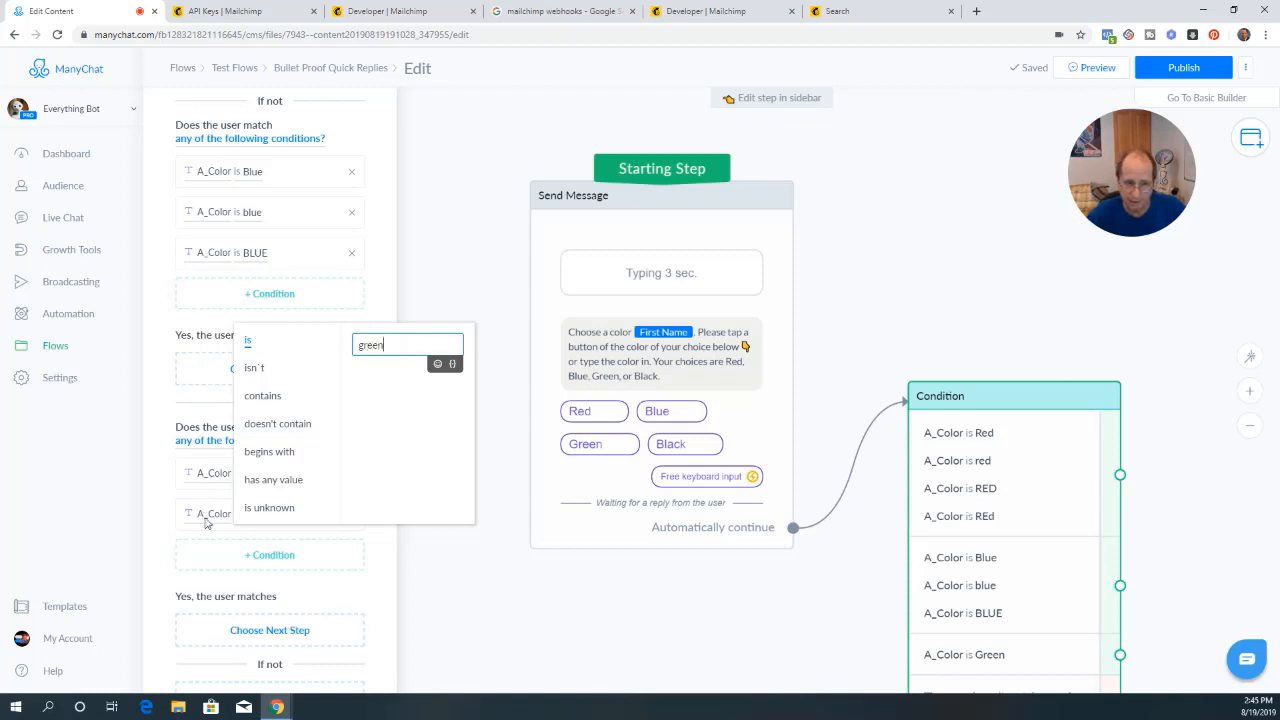
pyautogui.press('Return')
# Add a condition to the third check requiring A_Color to be uppercase GREEN
pyautogui.click(271, 555)
pyautogui.scroll(-3, 255, 510)
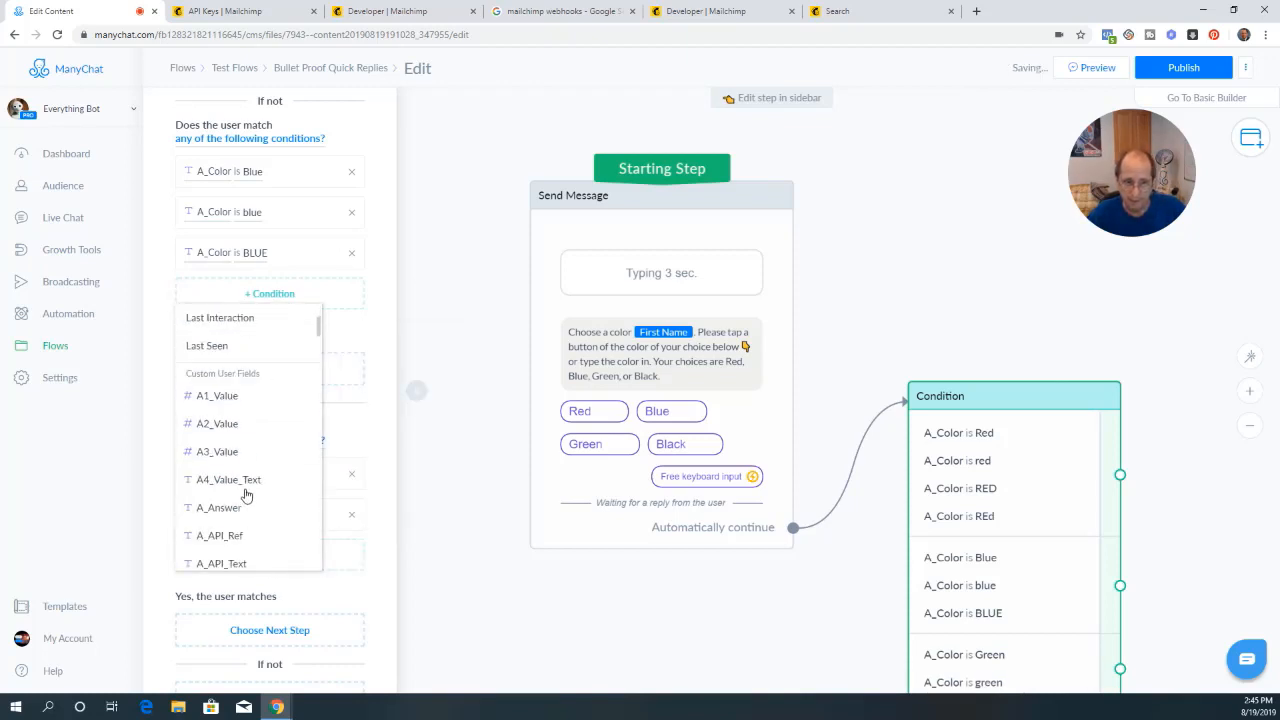
pyautogui.scroll(-2, 246, 490)
pyautogui.click(240, 523)
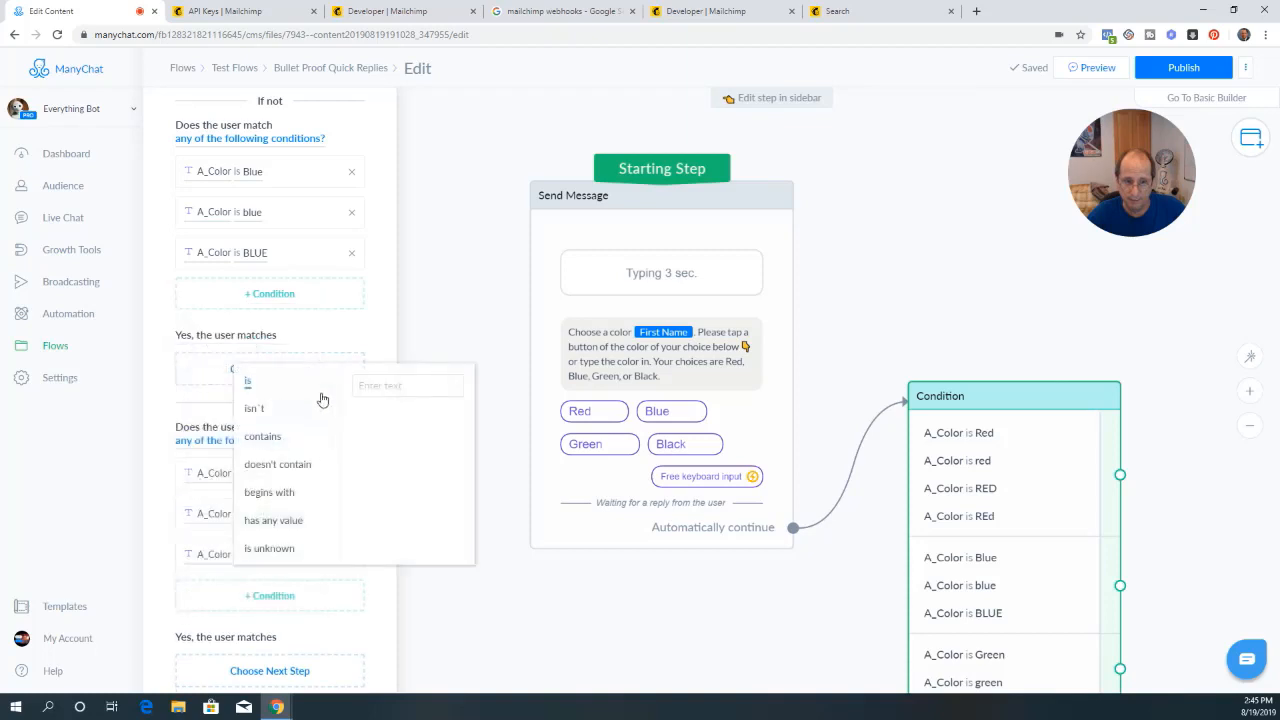
pyautogui.click(383, 385)
pyautogui.write('GREEN')
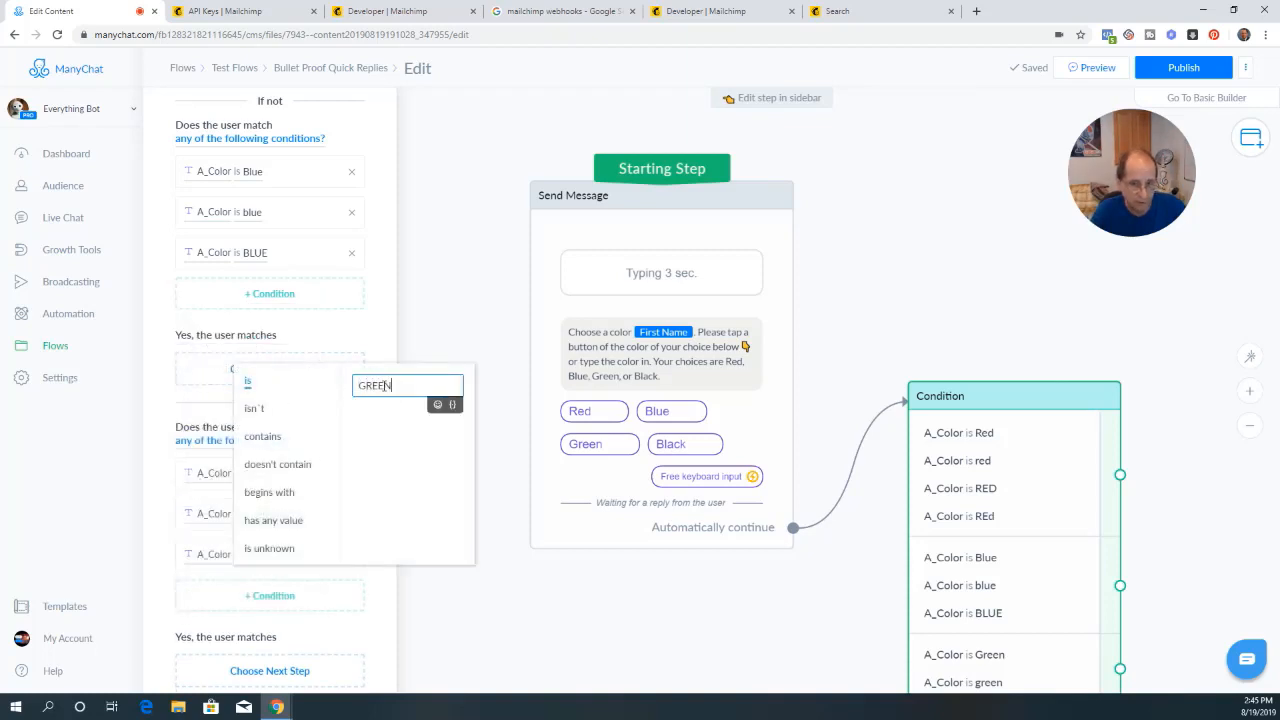
pyautogui.click(162, 577)
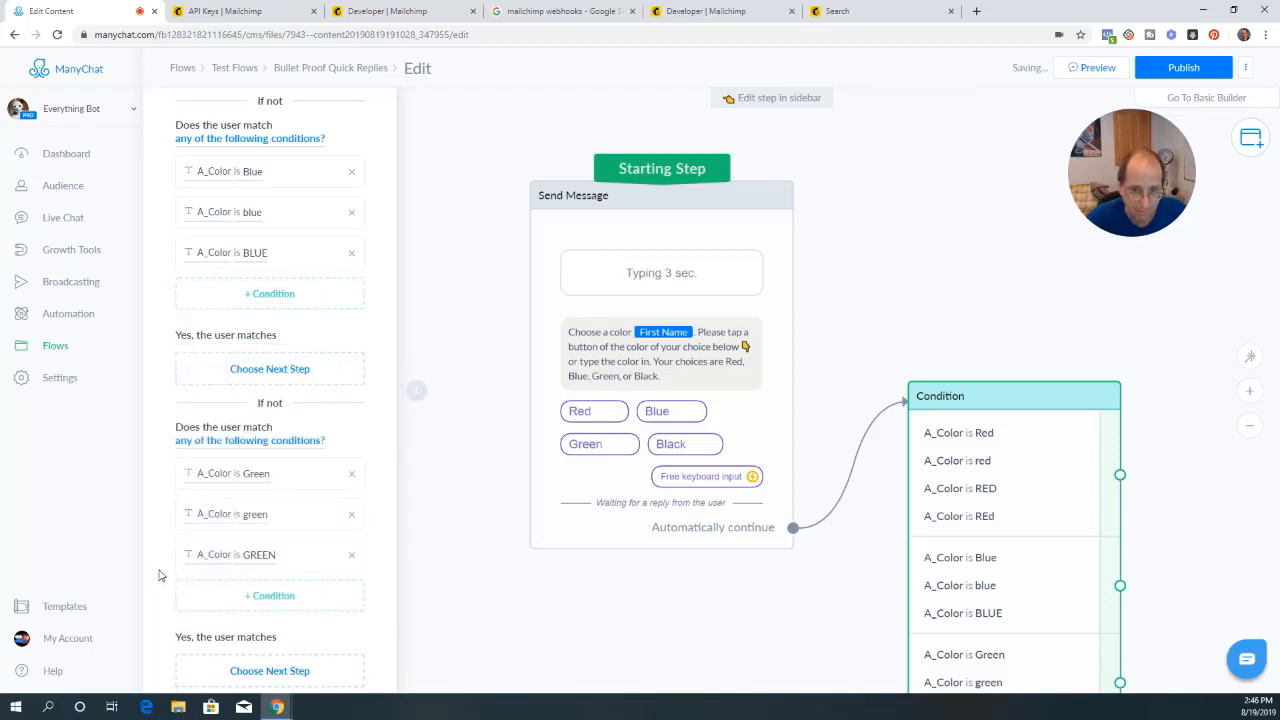
# Delete the Black quick reply from the starting color question message
pyautogui.click(751, 443)
pyautogui.click(290, 195)
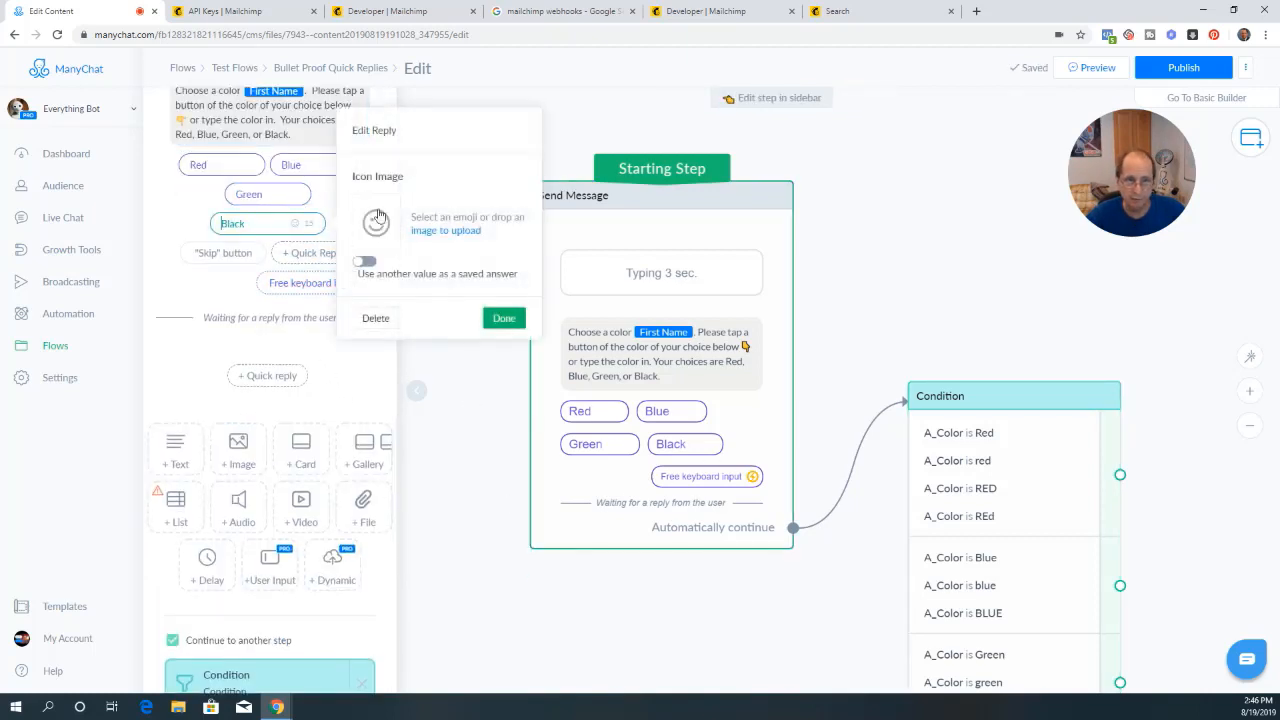
pyautogui.click(376, 318)
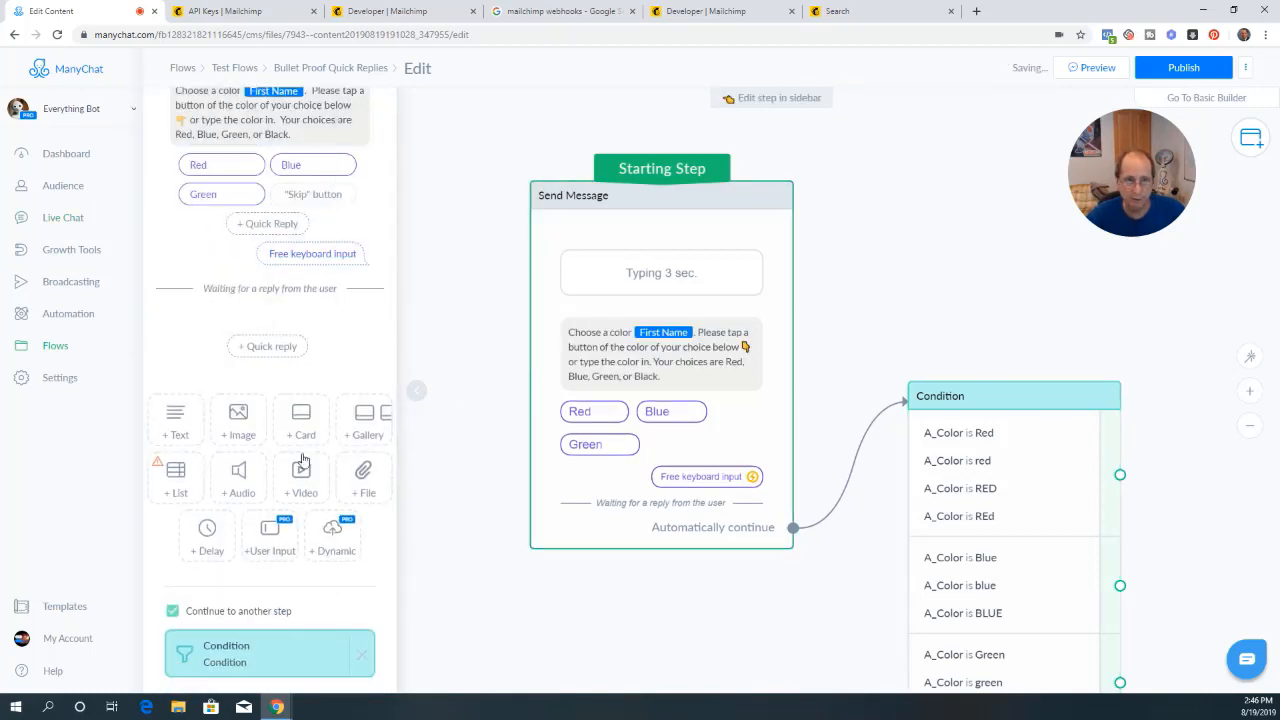
# Edit the color question text so the listed choices read "Red, Blue, or Green." without Black
pyautogui.click(416, 392)
pyautogui.scroll(-2, 433, 427)
pyautogui.moveTo(434, 531); pyautogui.dragTo(277, 402)
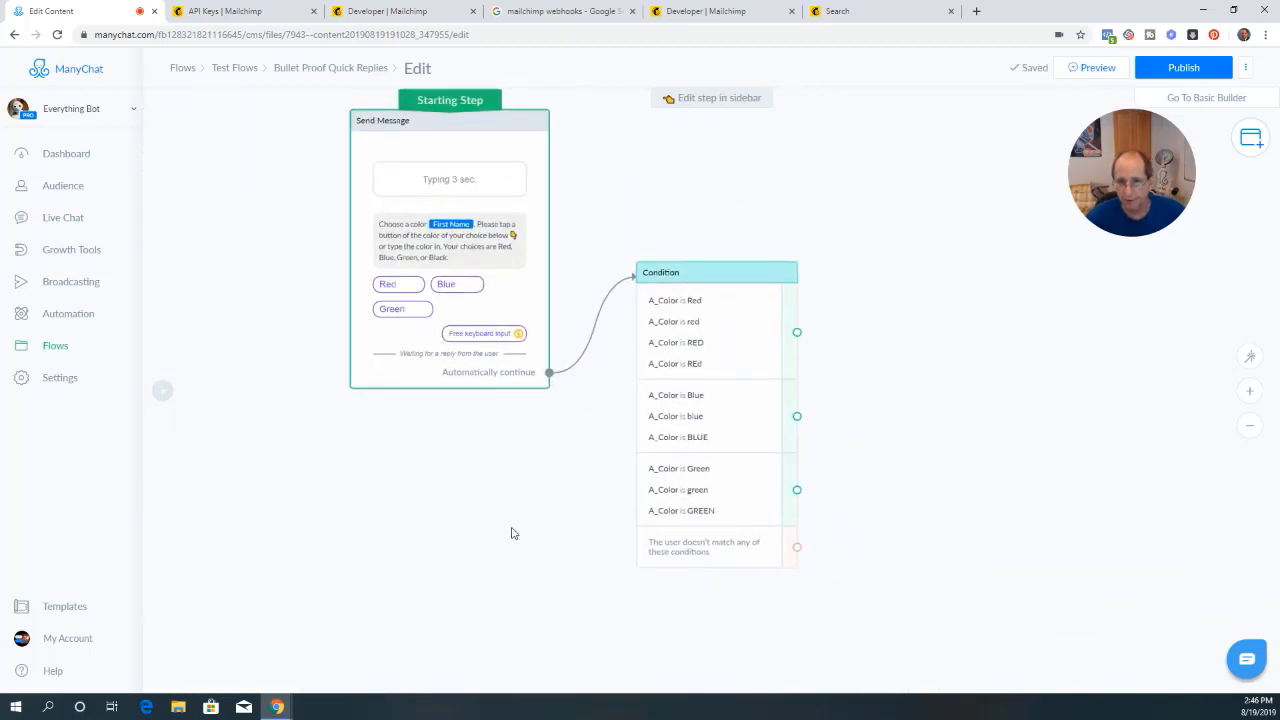
pyautogui.scroll(3, 555, 531)
pyautogui.moveTo(419, 435); pyautogui.dragTo(575, 580)
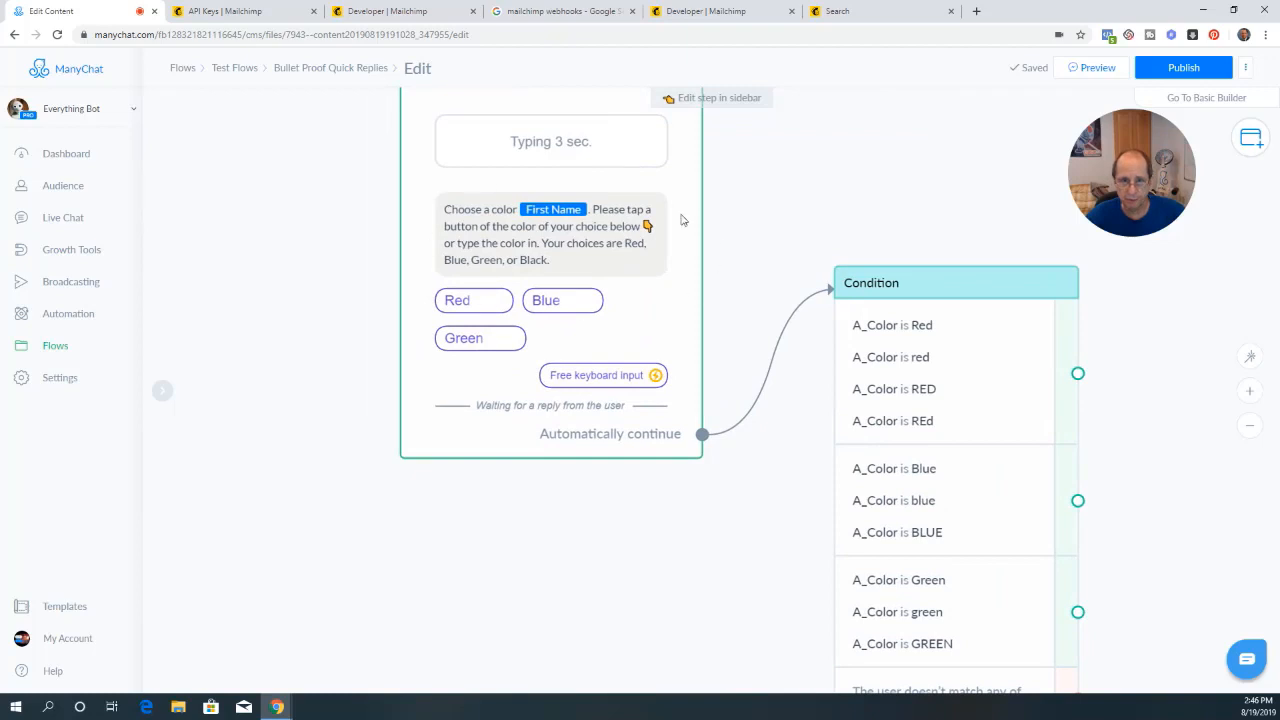
pyautogui.click(558, 259)
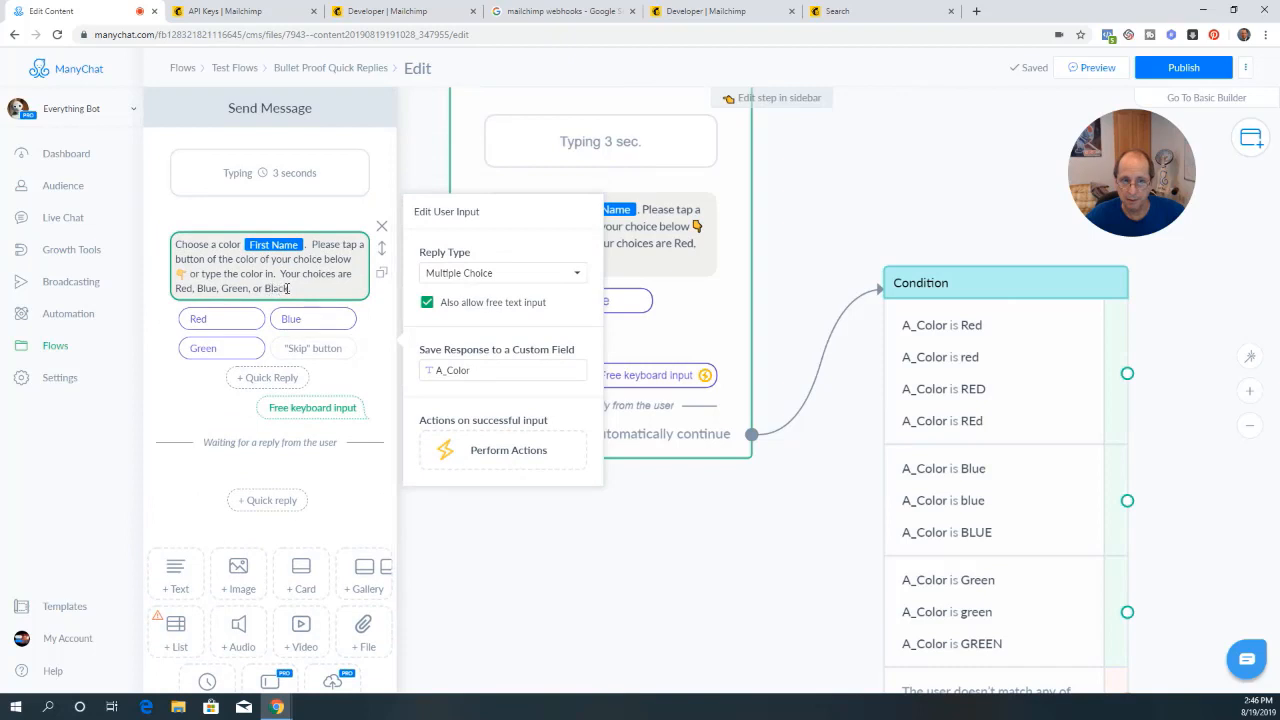
pyautogui.click(288, 288)
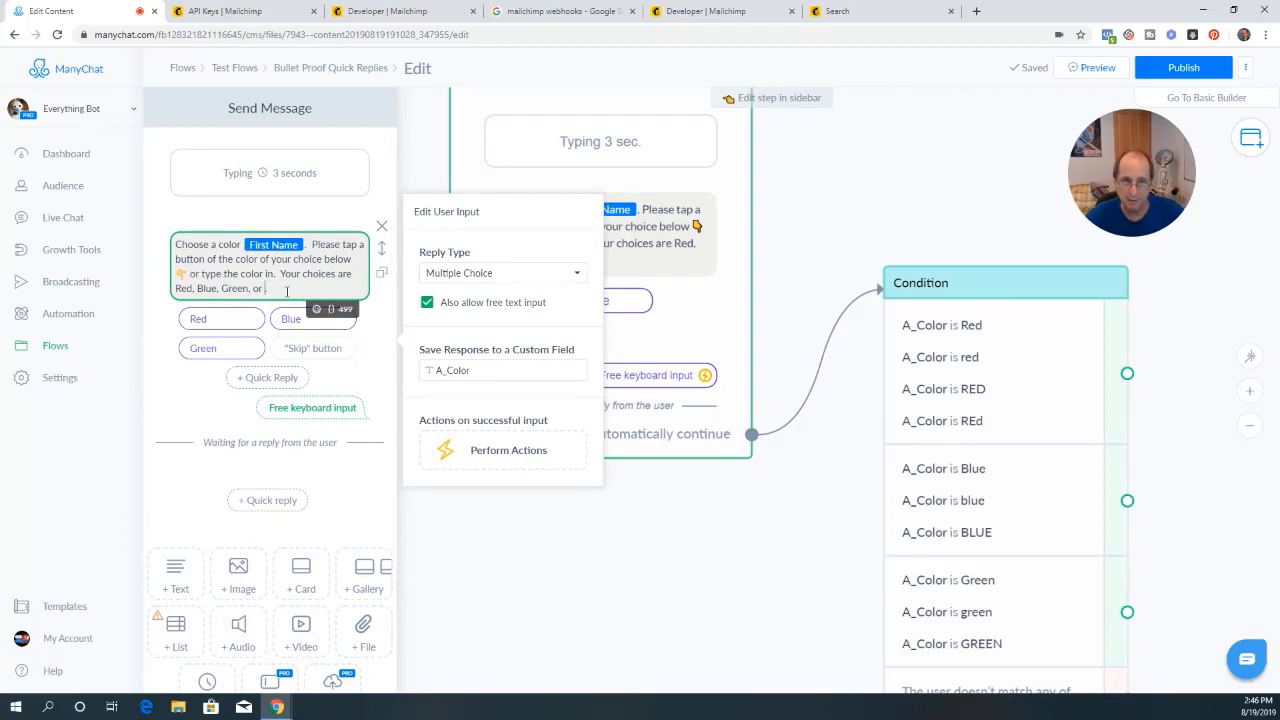
pyautogui.press('BackSpace')
pyautogui.write('.')
pyautogui.click(224, 288)
pyautogui.write('or')
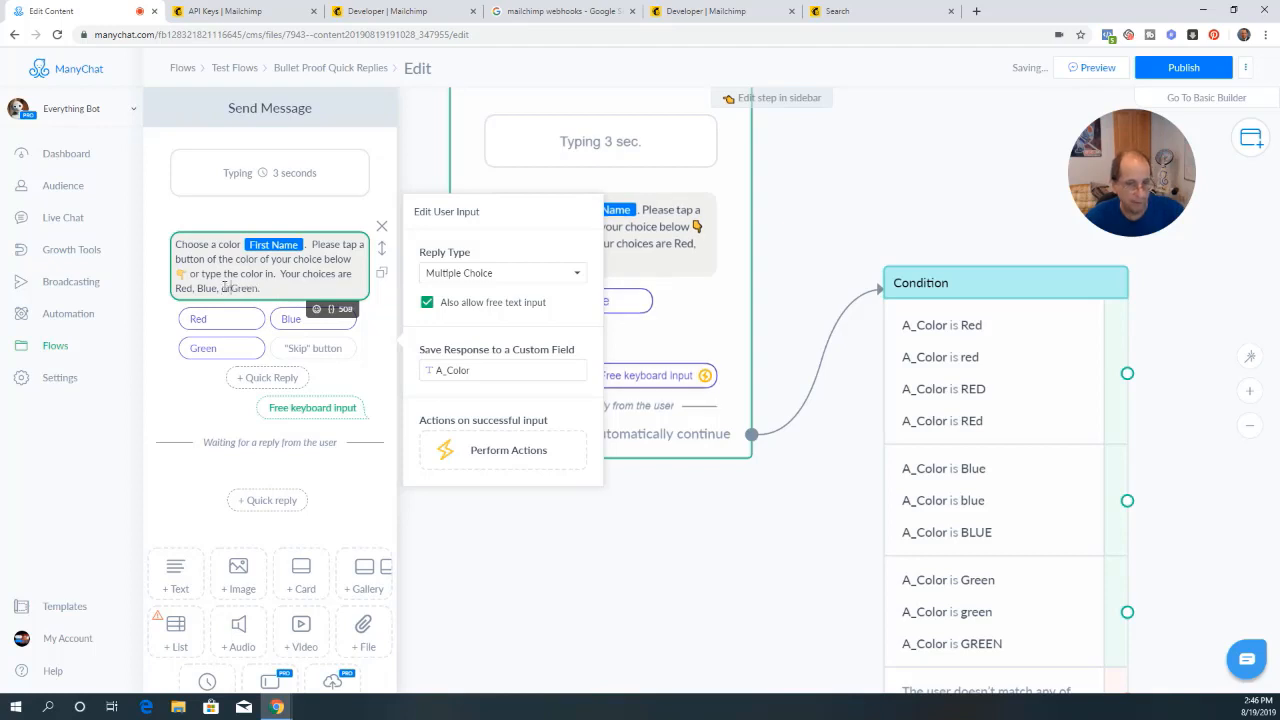
pyautogui.click(527, 552)
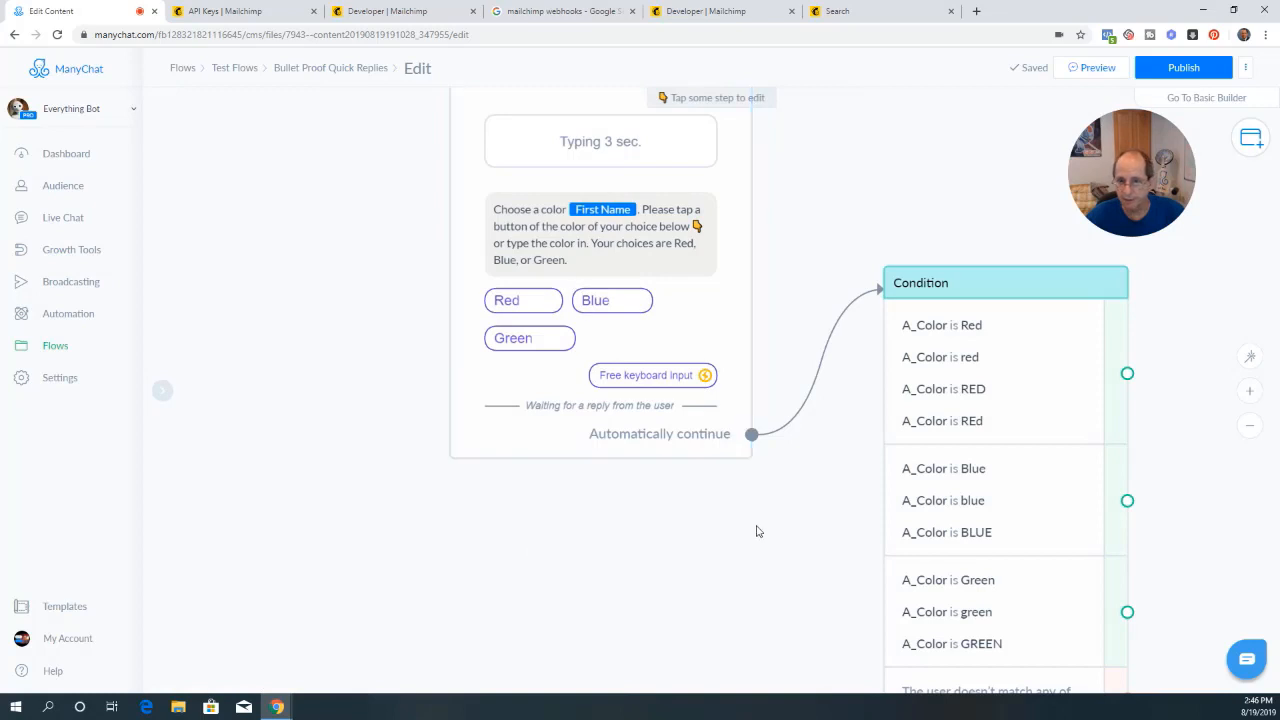
# Route users who match none of the Condition step's checks to a new Send Message step
pyautogui.moveTo(758, 531); pyautogui.dragTo(529, 451)
pyautogui.scroll(-1, 543, 486)
pyautogui.scroll(-1, 543, 486)
pyautogui.scroll(2, 547, 479)
pyautogui.scroll(-1, 555, 438)
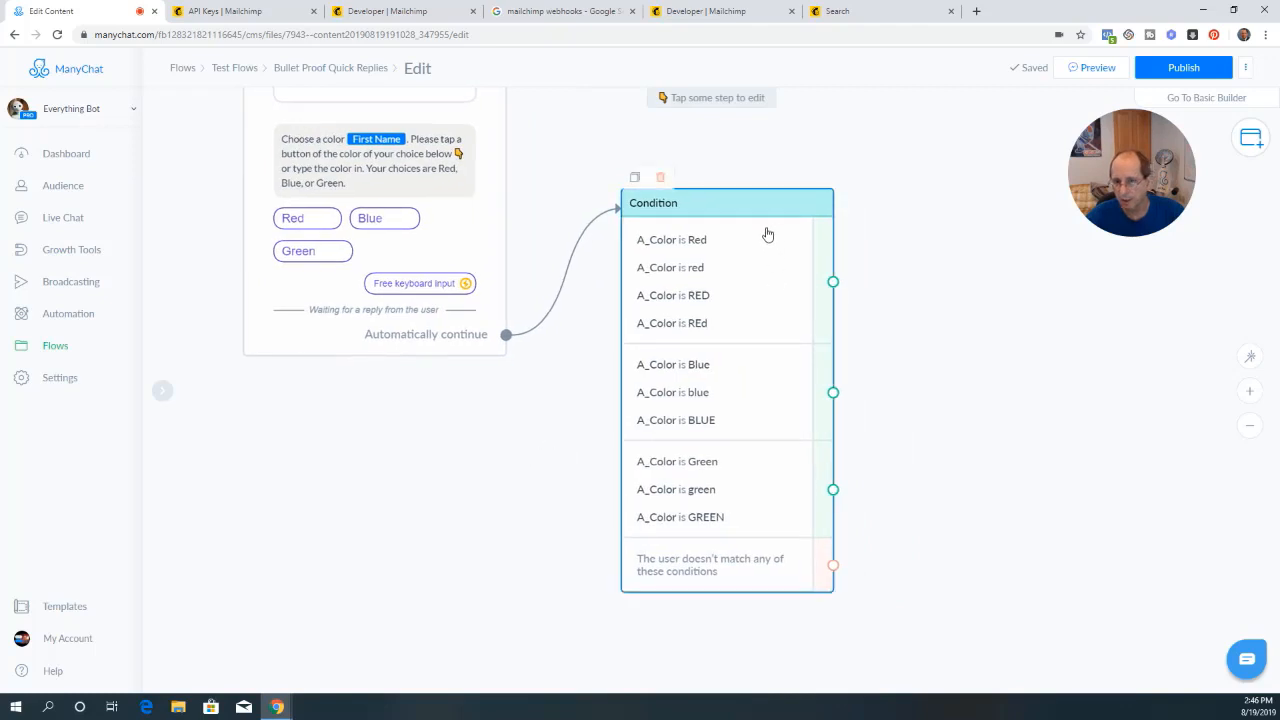
pyautogui.scroll(-1, 911, 386)
pyautogui.moveTo(925, 412); pyautogui.dragTo(877, 354)
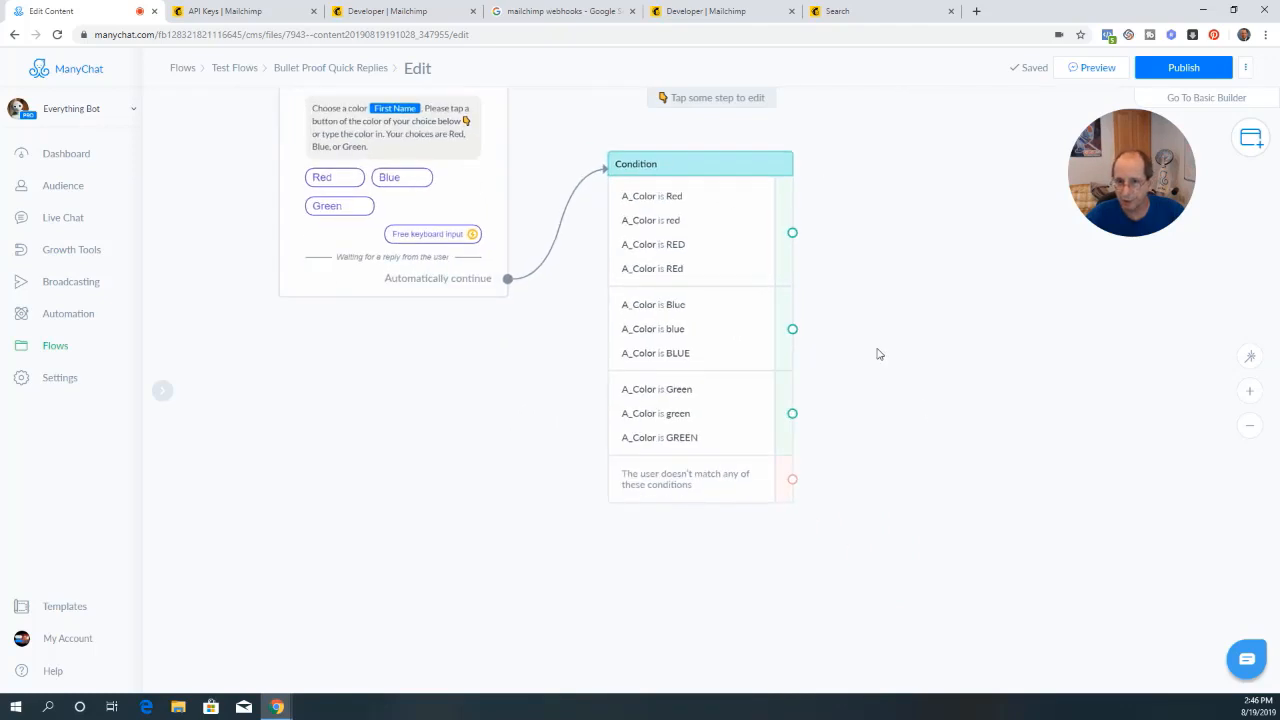
pyautogui.moveTo(793, 480); pyautogui.dragTo(878, 504)
pyautogui.click(932, 357)
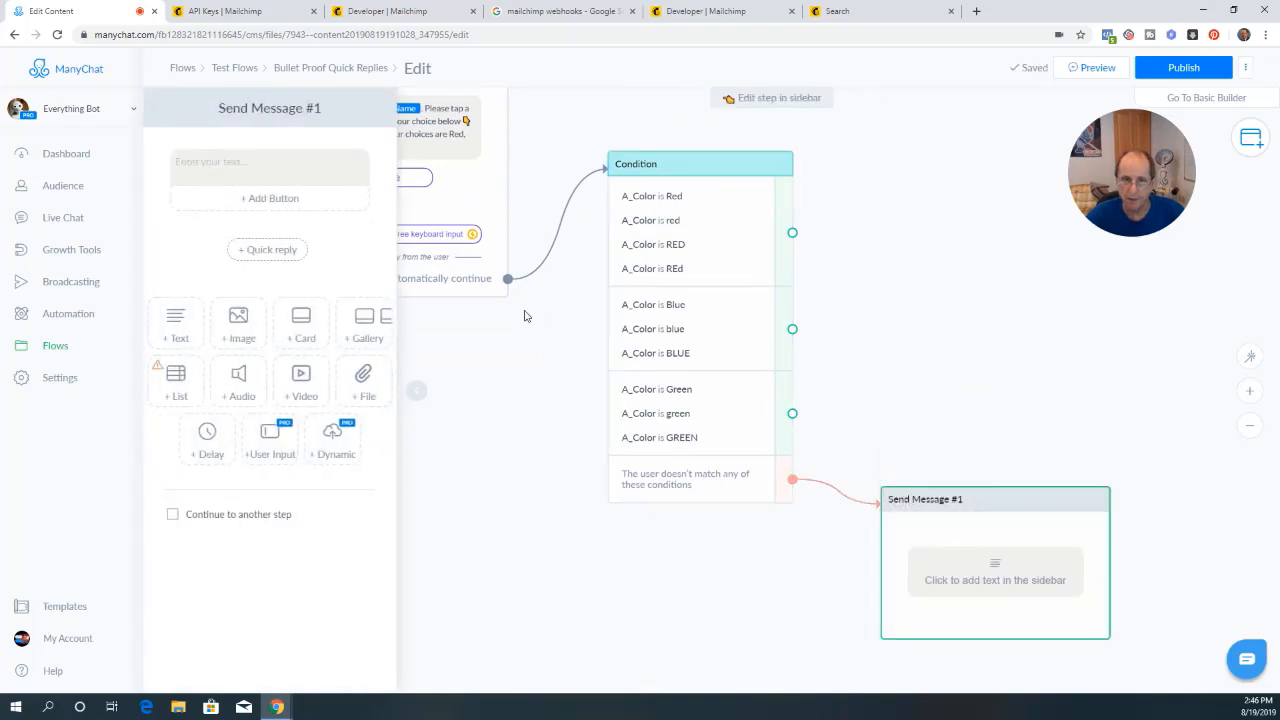
# Place a 3-second typing delay above the new message's text block and start the text with "Hey" and the First Name variable
pyautogui.click(207, 440)
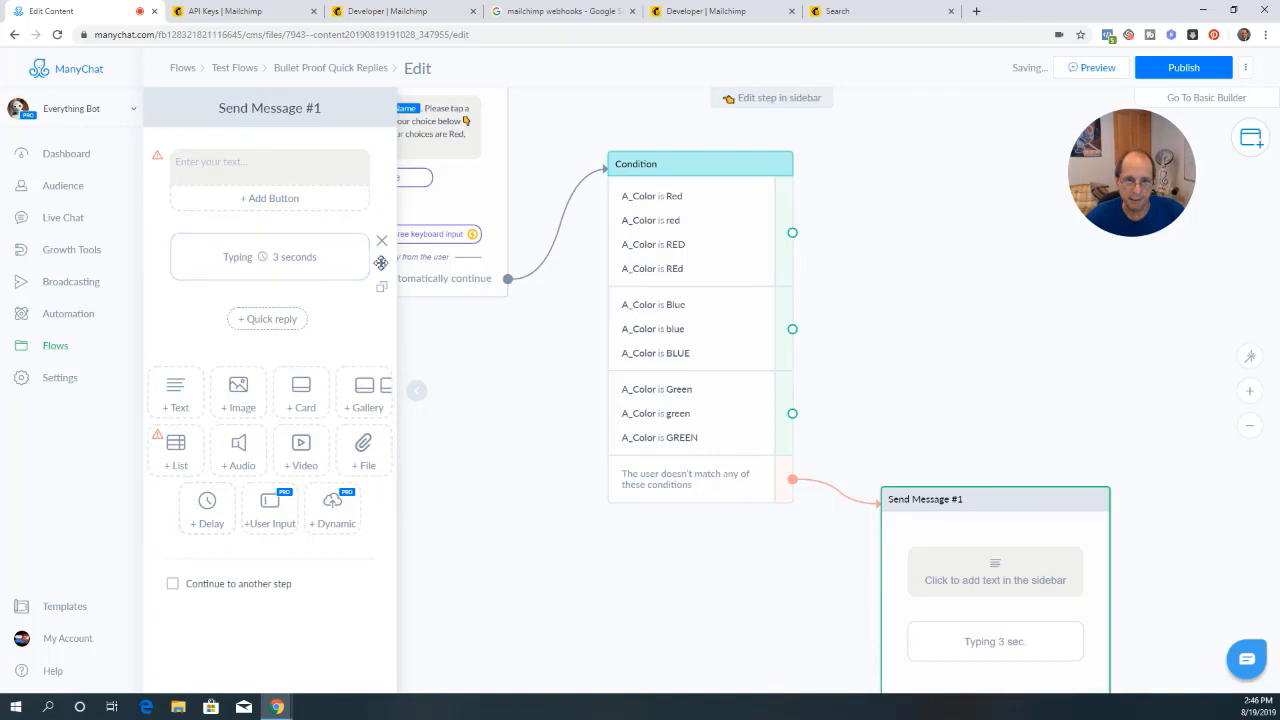
pyautogui.moveTo(377, 252); pyautogui.dragTo(374, 166)
pyautogui.click(244, 231)
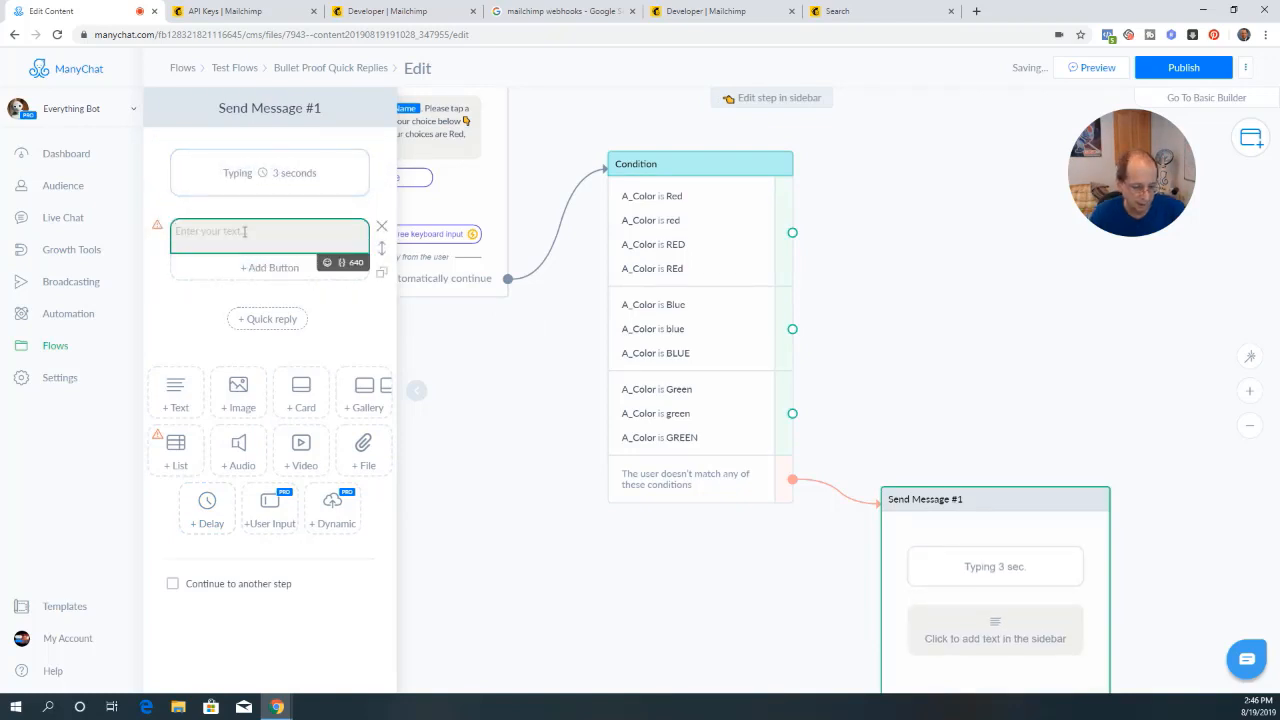
pyautogui.write('Hey {')
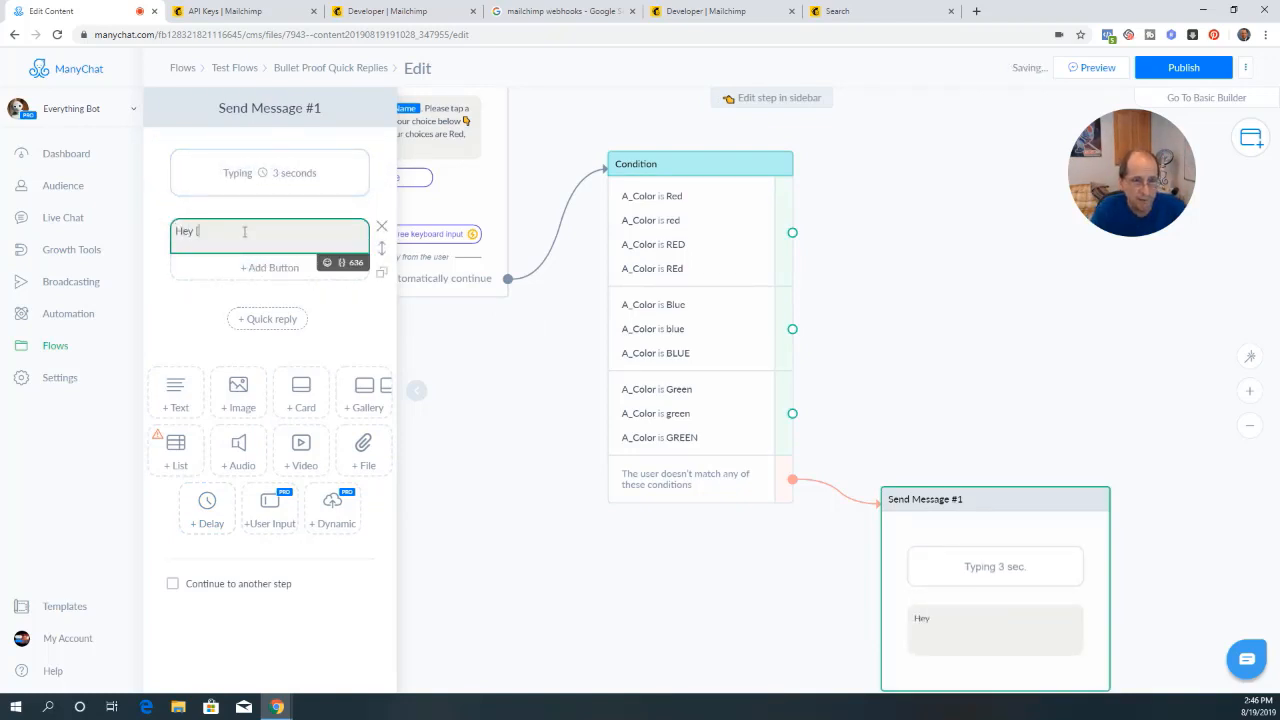
pyautogui.write('{')
pyautogui.click(244, 236)
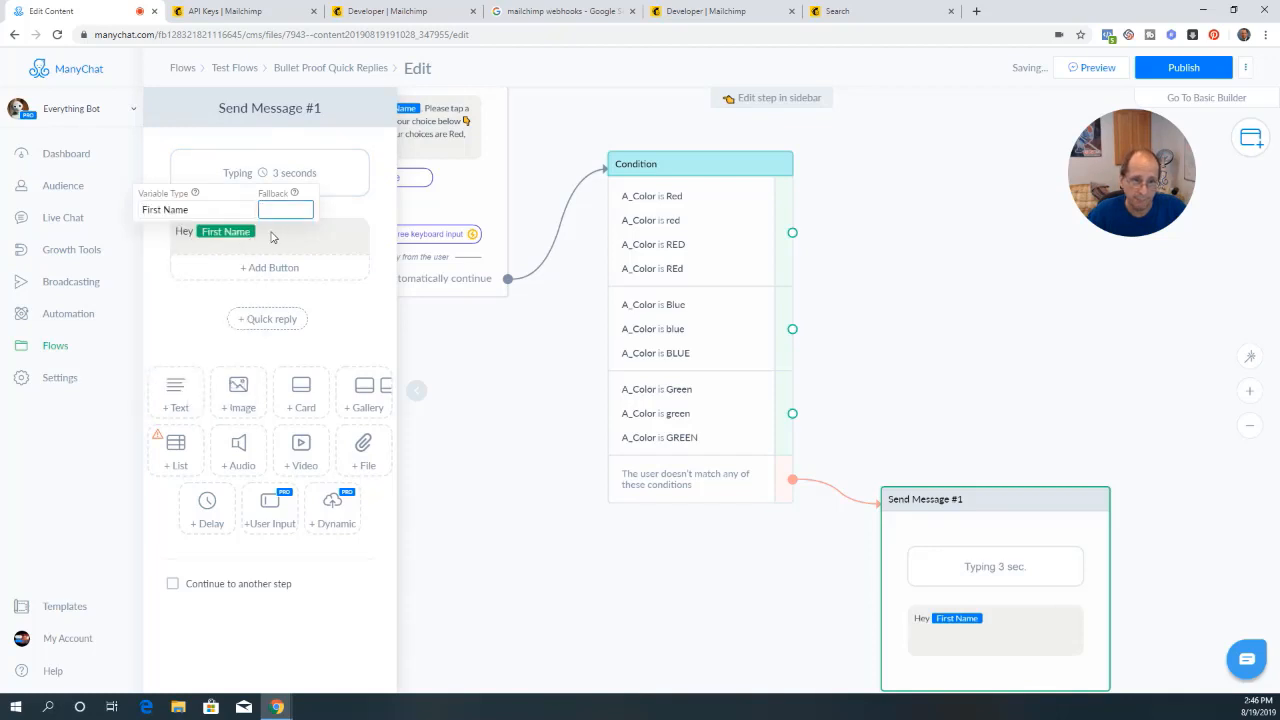
pyautogui.click(270, 235)
# Continue the text with "we need you to select one of the colors - Red, Blue or Green. Here is the question again."
pyautogui.write('we')
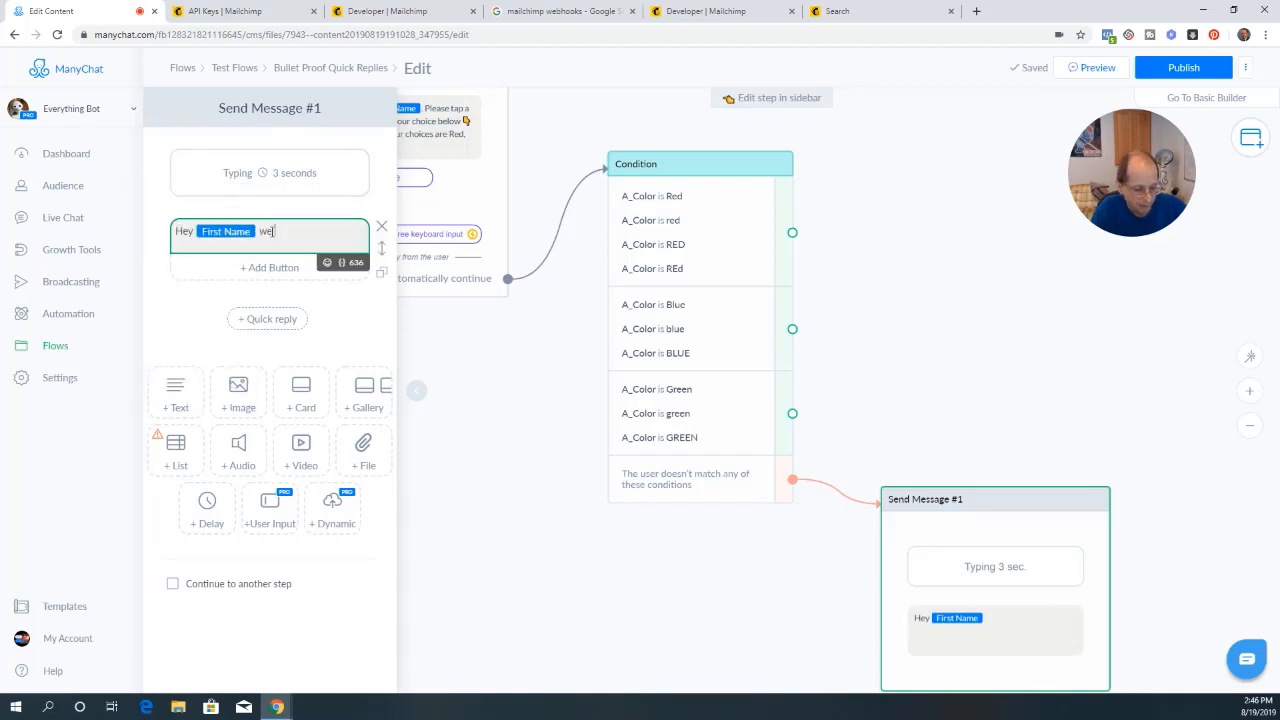
pyautogui.write(' need you to select')
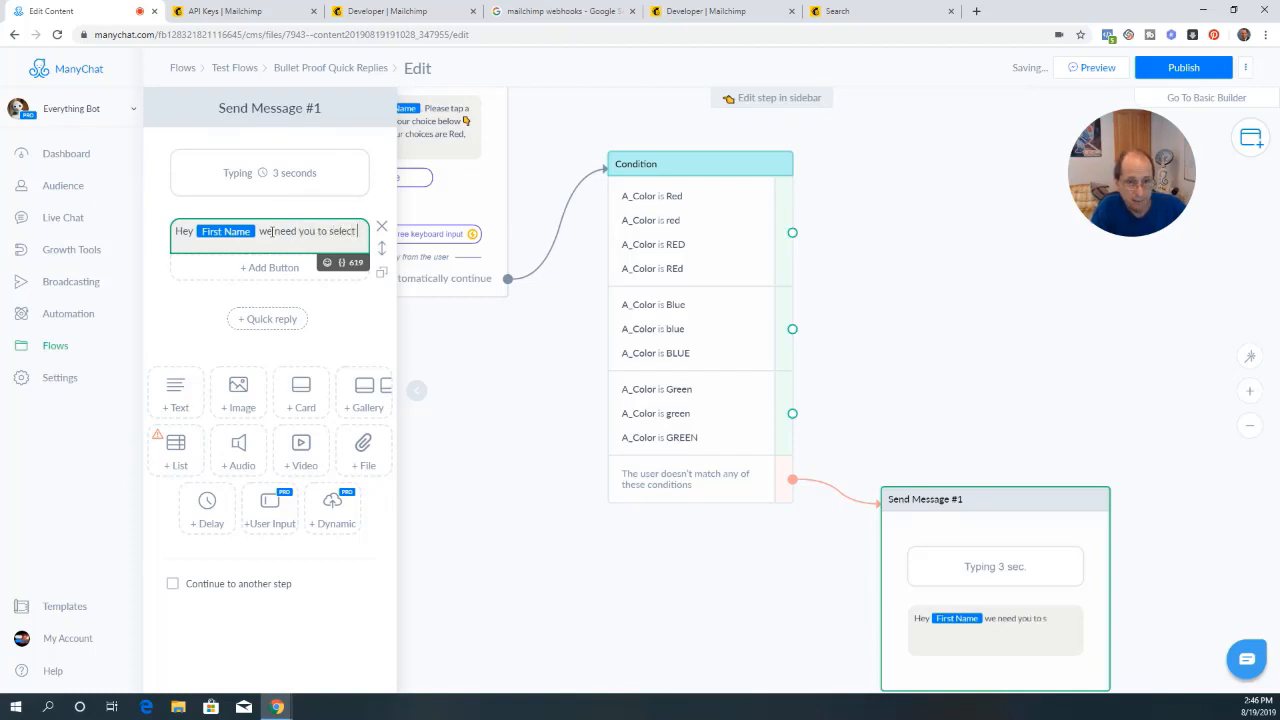
pyautogui.write(' on eof the')
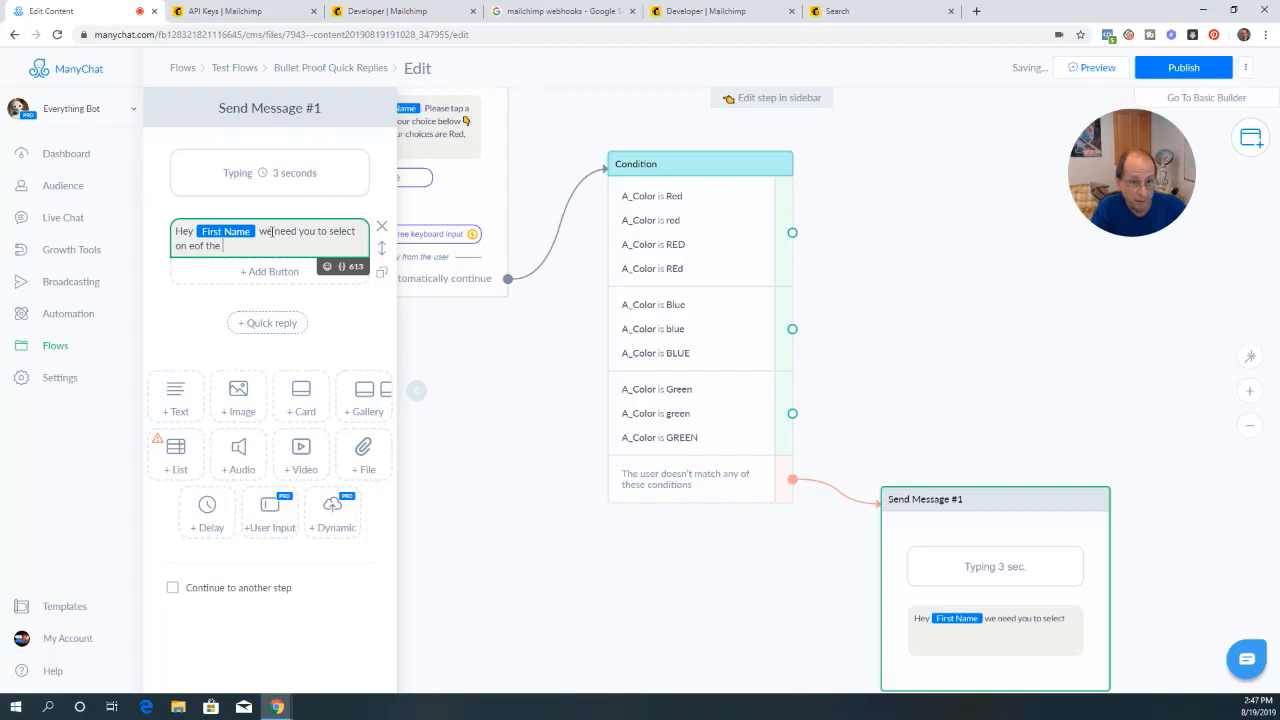
pyautogui.press('BackSpace')
pyautogui.press('BackSpace')
pyautogui.press('BackSpace')
pyautogui.press('BackSpace')
pyautogui.press('BackSpace')
pyautogui.press('BackSpace')
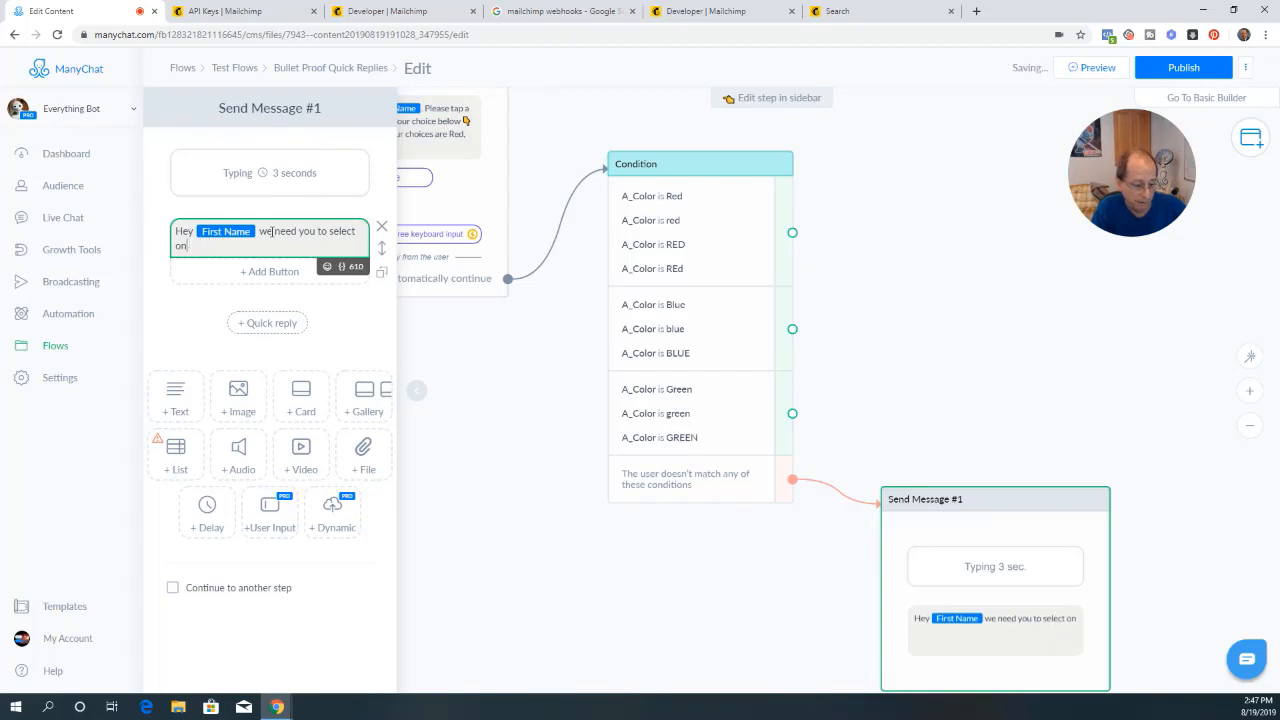
pyautogui.write('of the co')
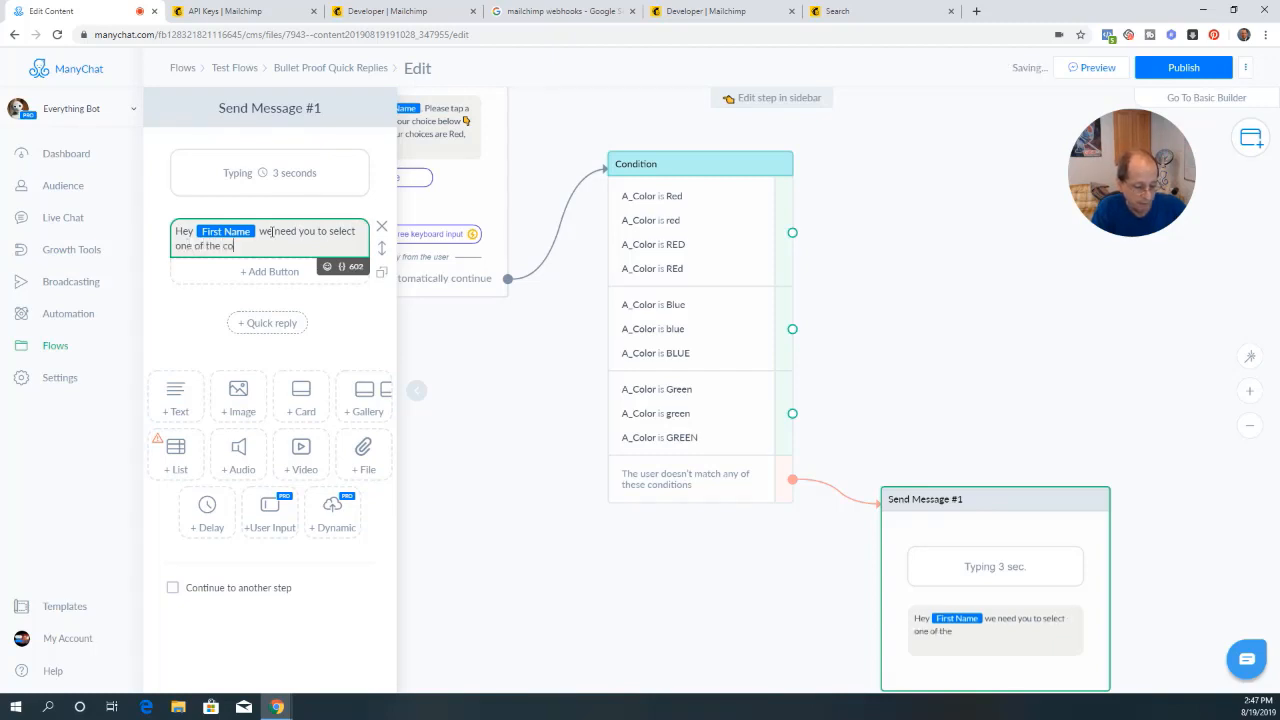
pyautogui.write('lors - Red, Blue or Green')
pyautogui.write('.')
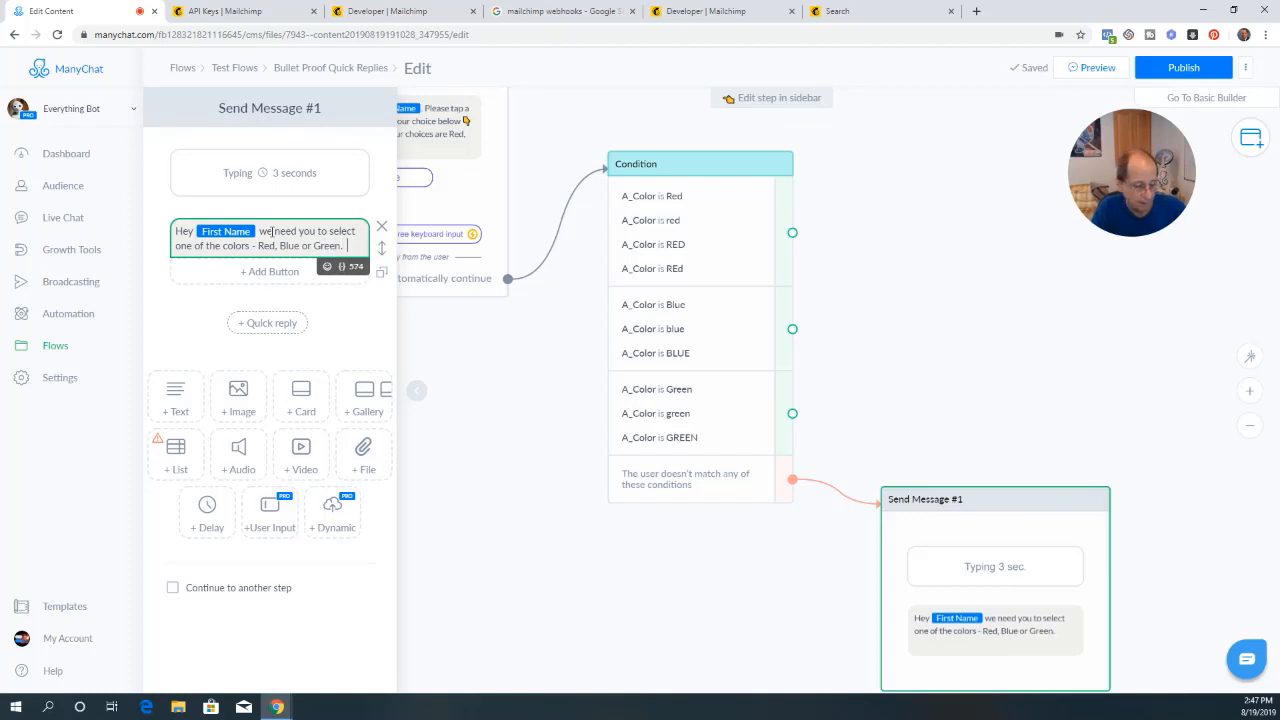
pyautogui.write('  Here is the question again.')
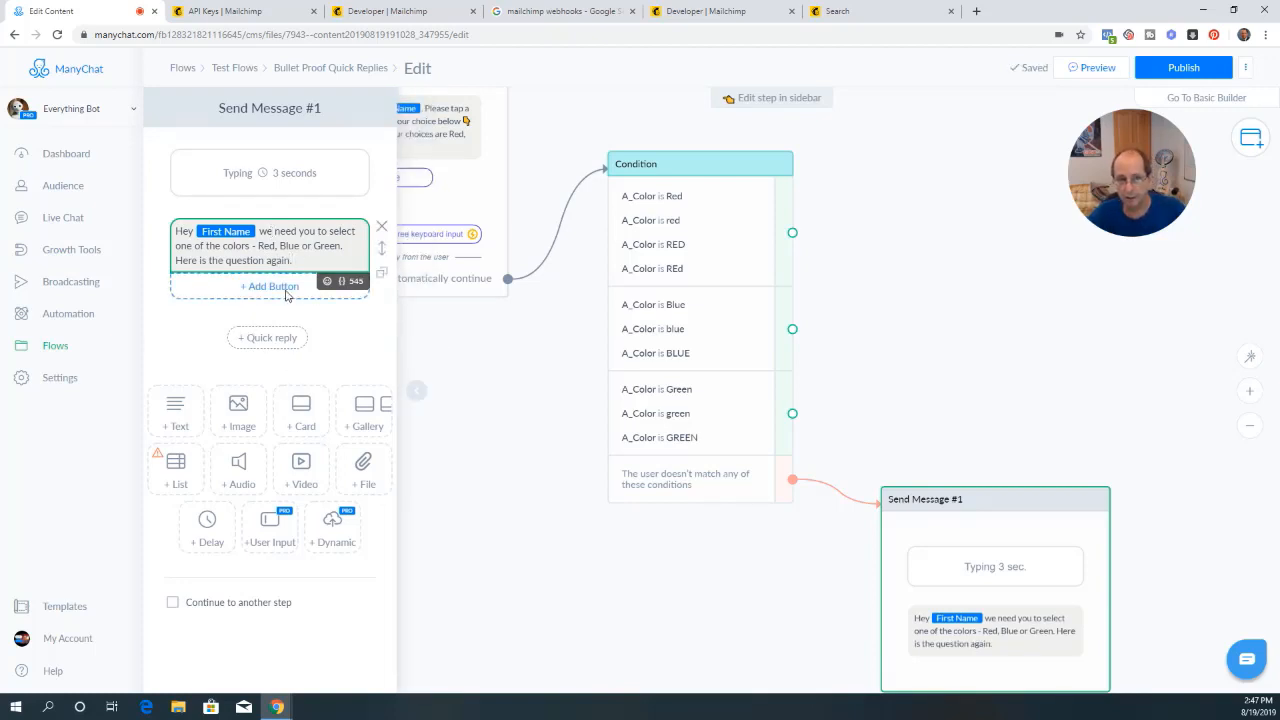
# Enable continuing to another step on the no-match message
pyautogui.click(422, 398)
pyautogui.scroll(-3, 471, 414)
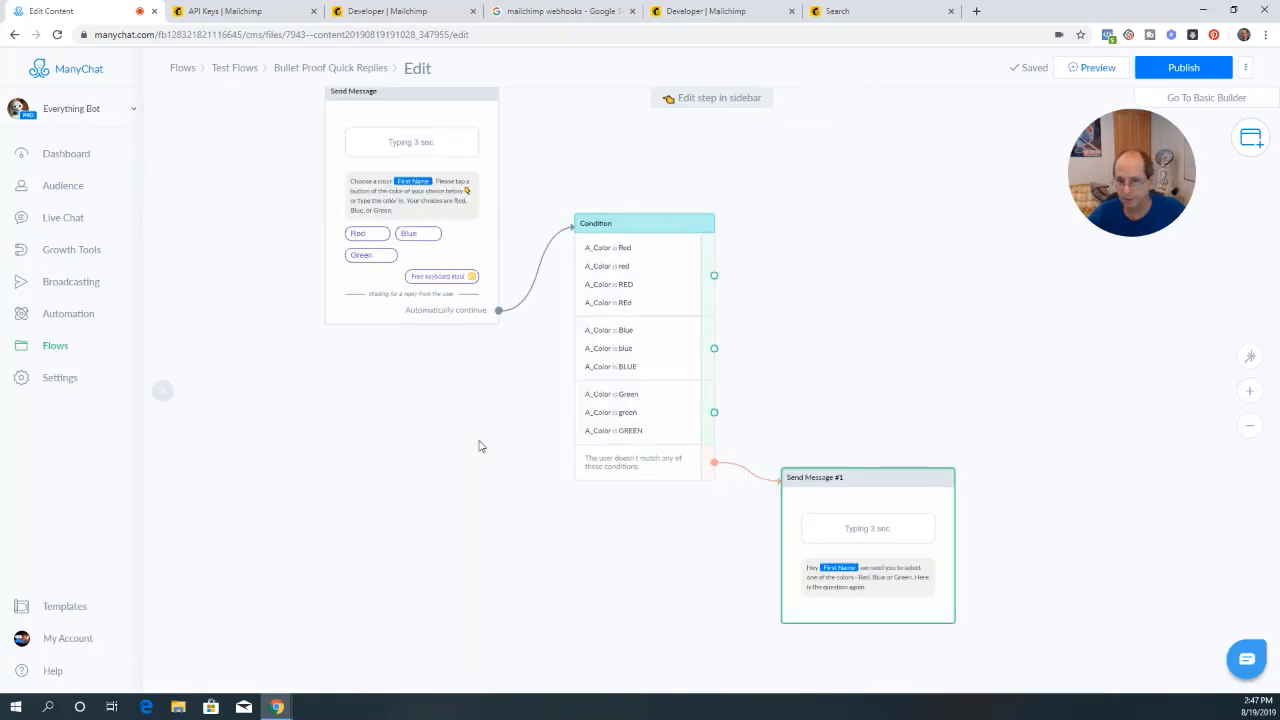
pyautogui.moveTo(528, 508); pyautogui.dragTo(508, 458)
pyautogui.click(886, 506)
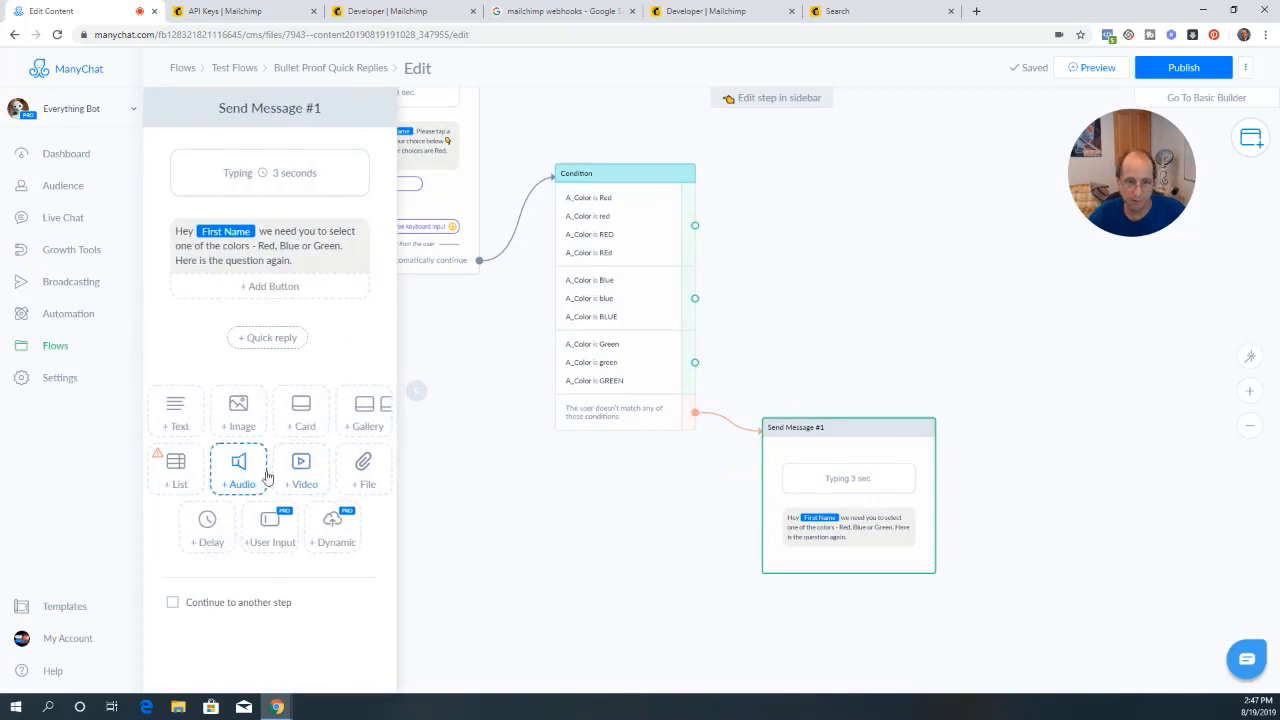
pyautogui.click(187, 605)
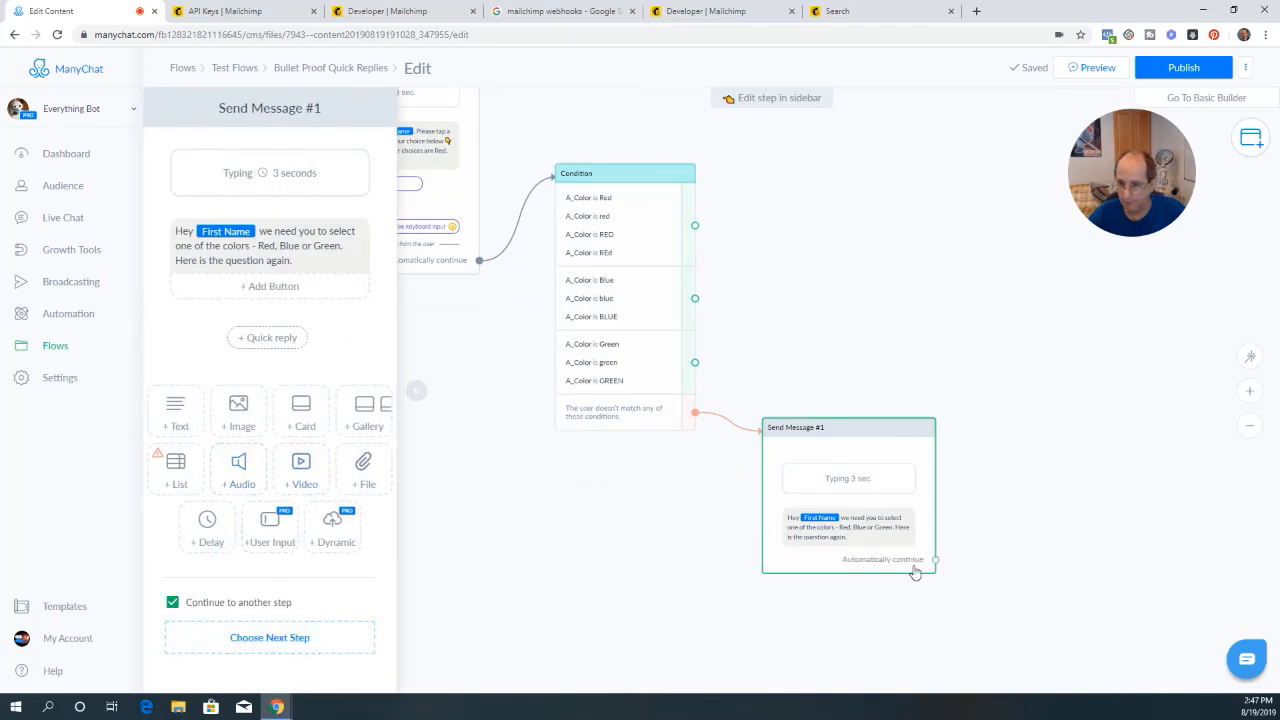
pyautogui.click(568, 594)
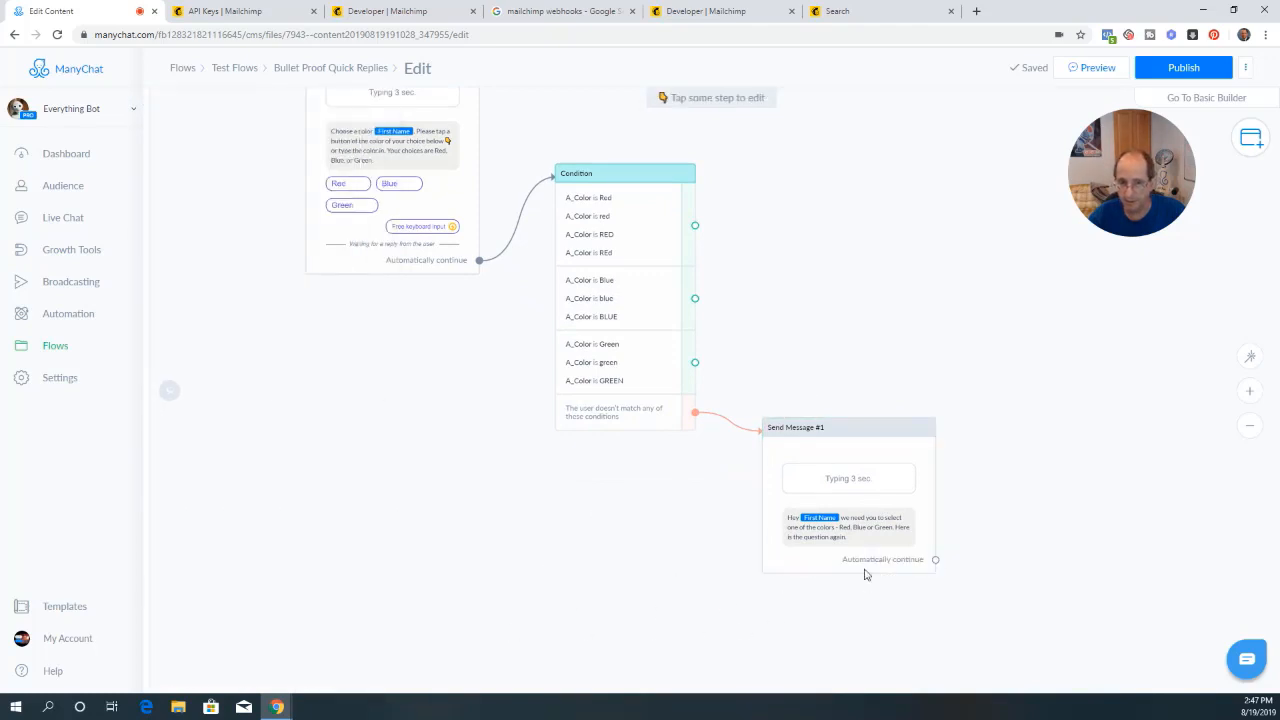
# Connect the no-match message's automatic continue output back to the starting color question message
pyautogui.click(935, 559)
pyautogui.scroll(2, 320, 115)
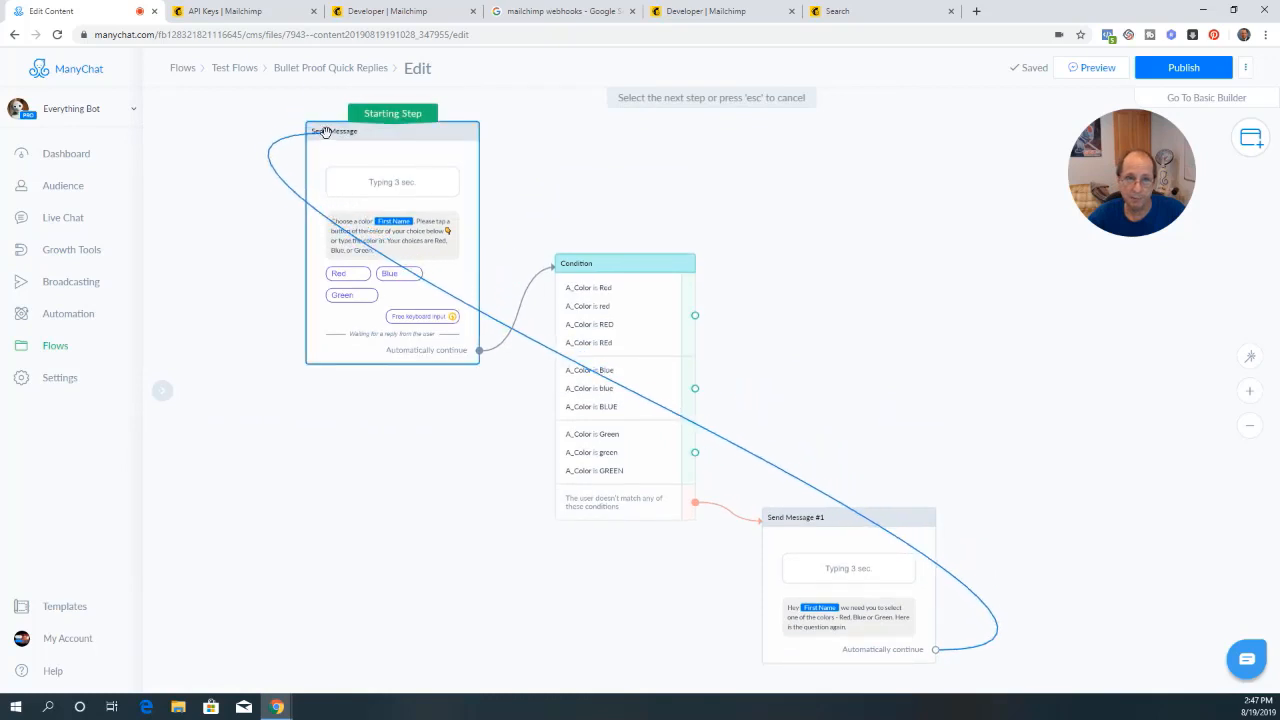
pyautogui.click(330, 131)
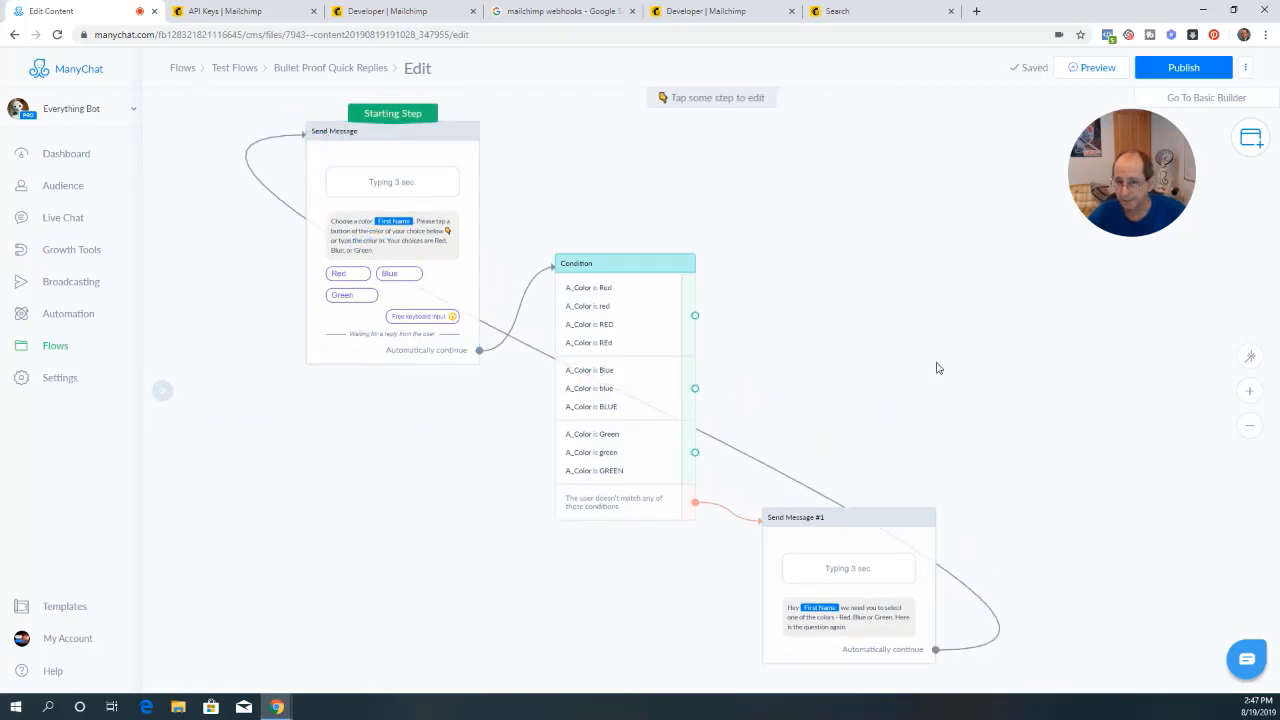
pyautogui.scroll(-1, 937, 368)
pyautogui.moveTo(817, 322); pyautogui.dragTo(743, 251)
pyautogui.scroll(-1, 767, 318)
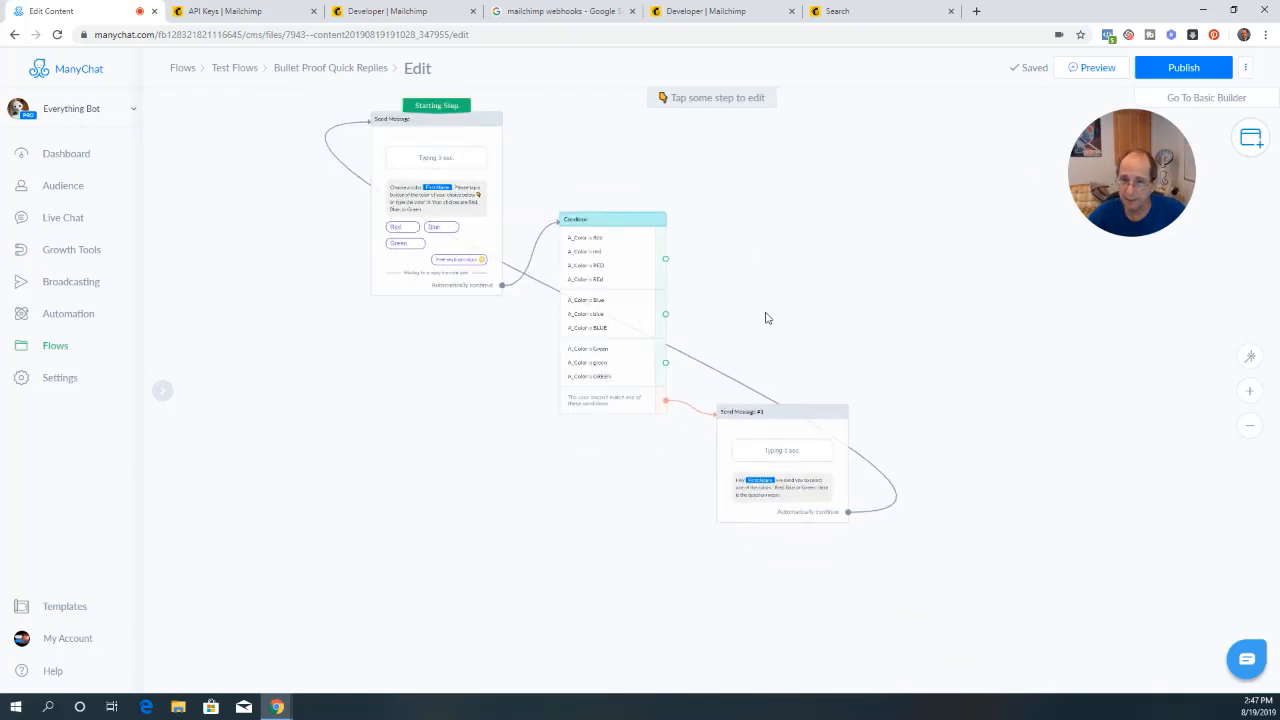
pyautogui.scroll(1, 720, 326)
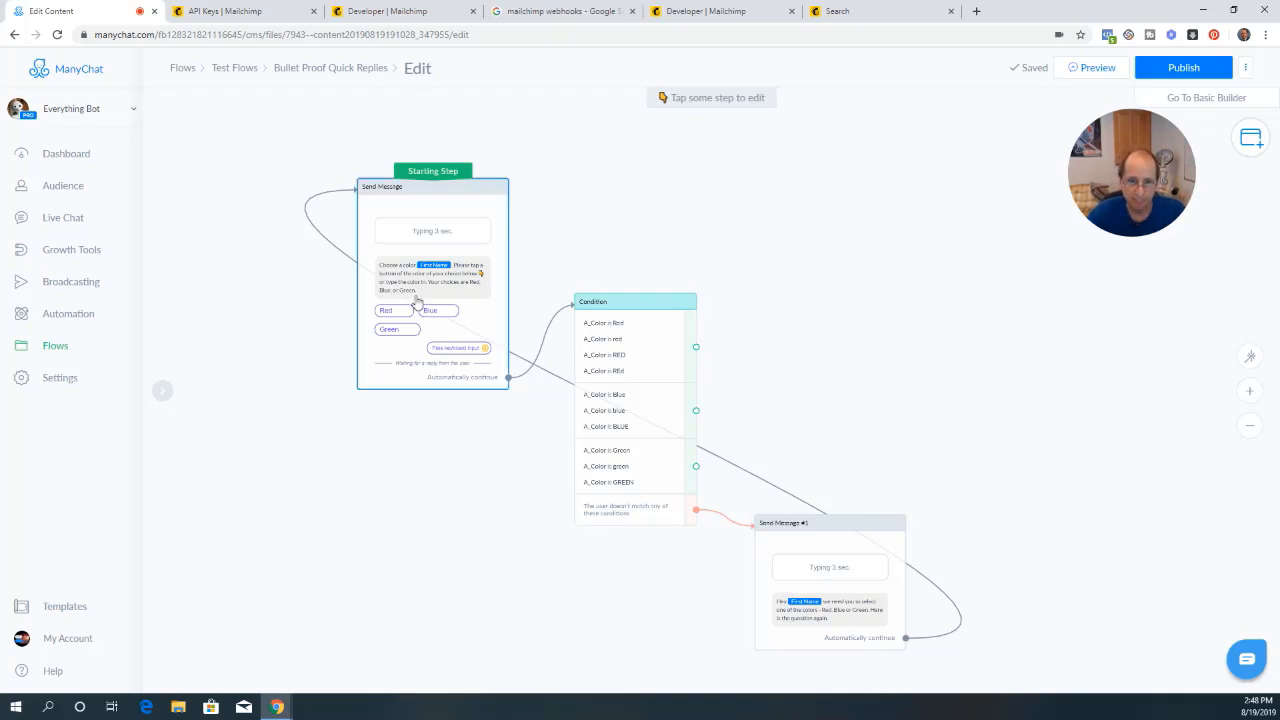
# Open the starting color question's reply settings and inspect them with free text input switched off and back on
pyautogui.click(479, 328)
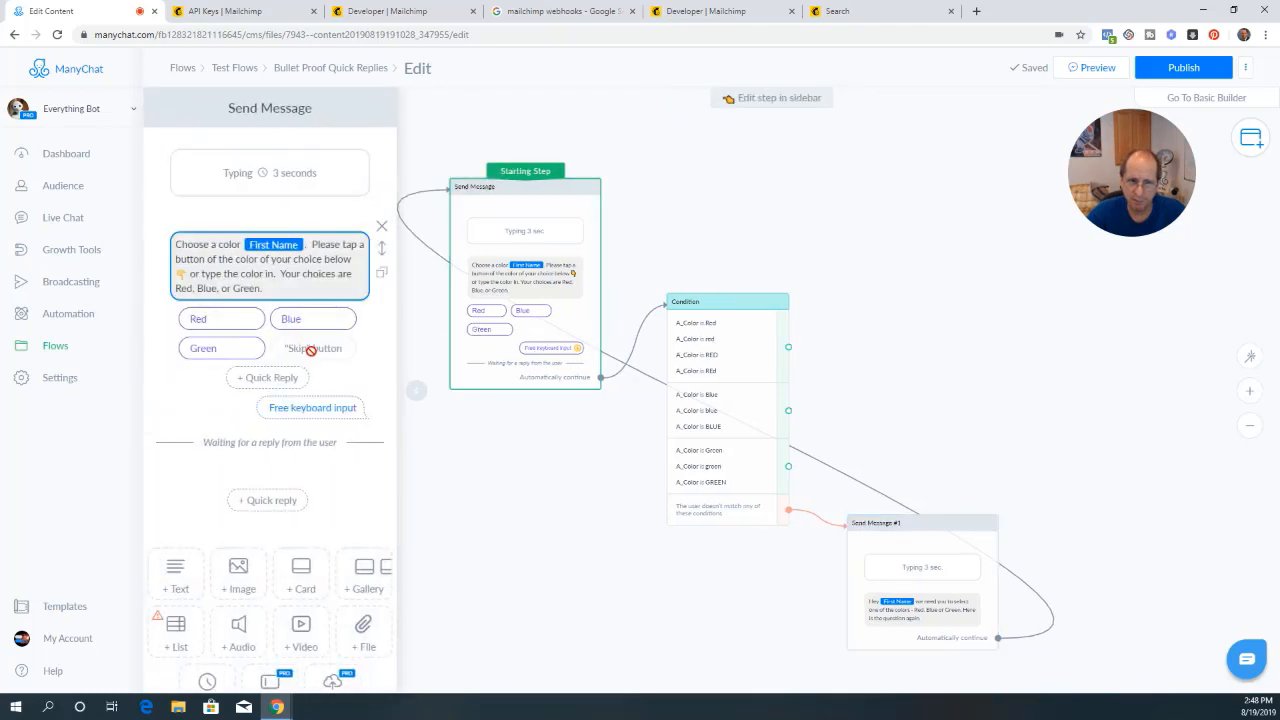
pyautogui.click(285, 275)
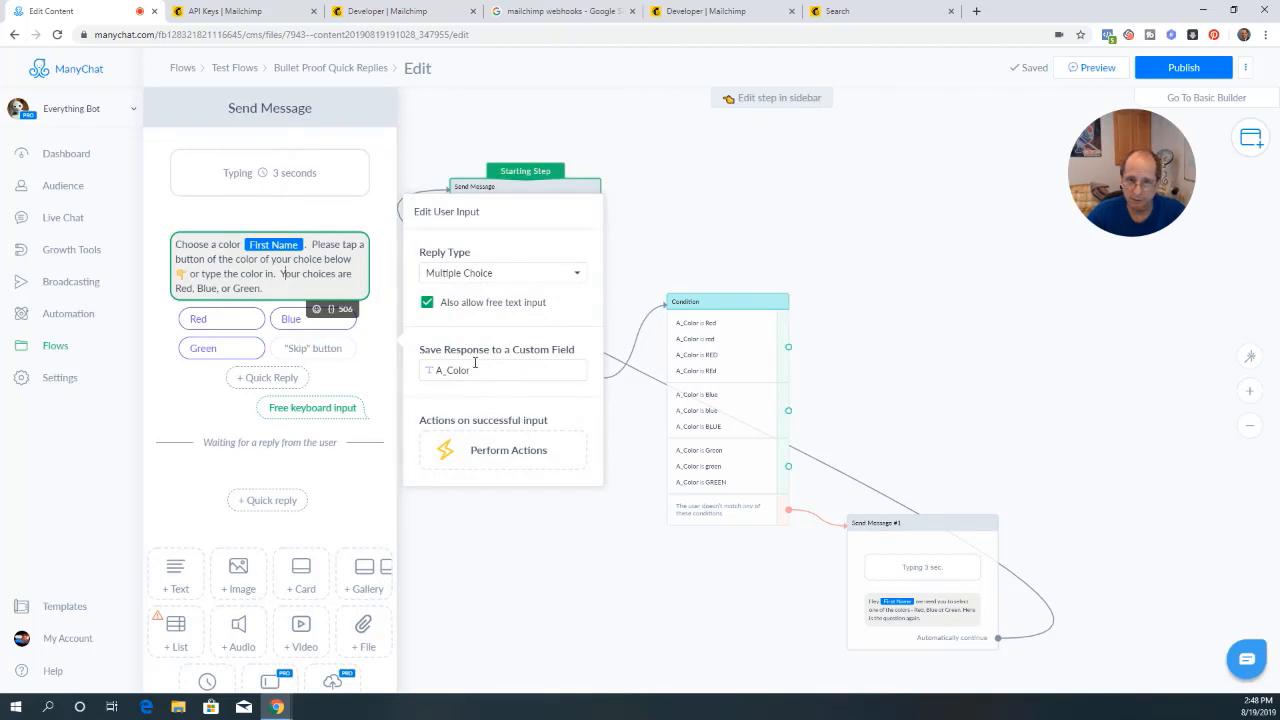
pyautogui.click(427, 302)
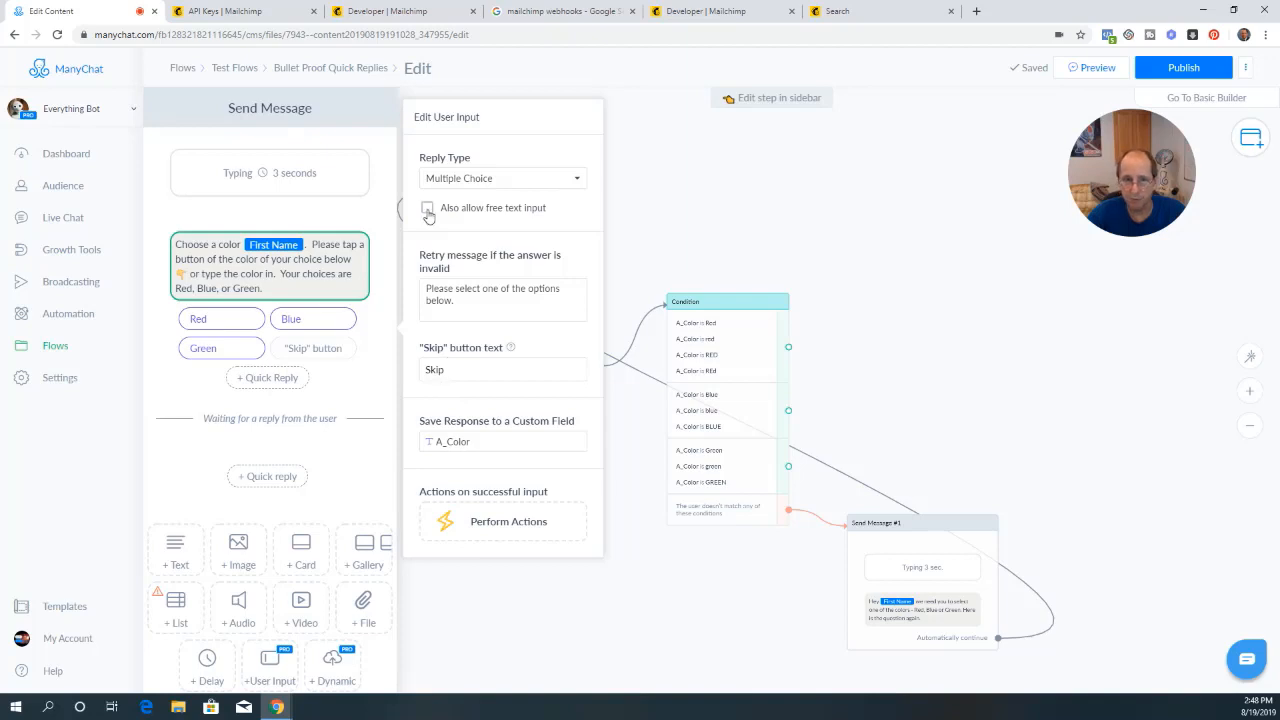
pyautogui.click(427, 209)
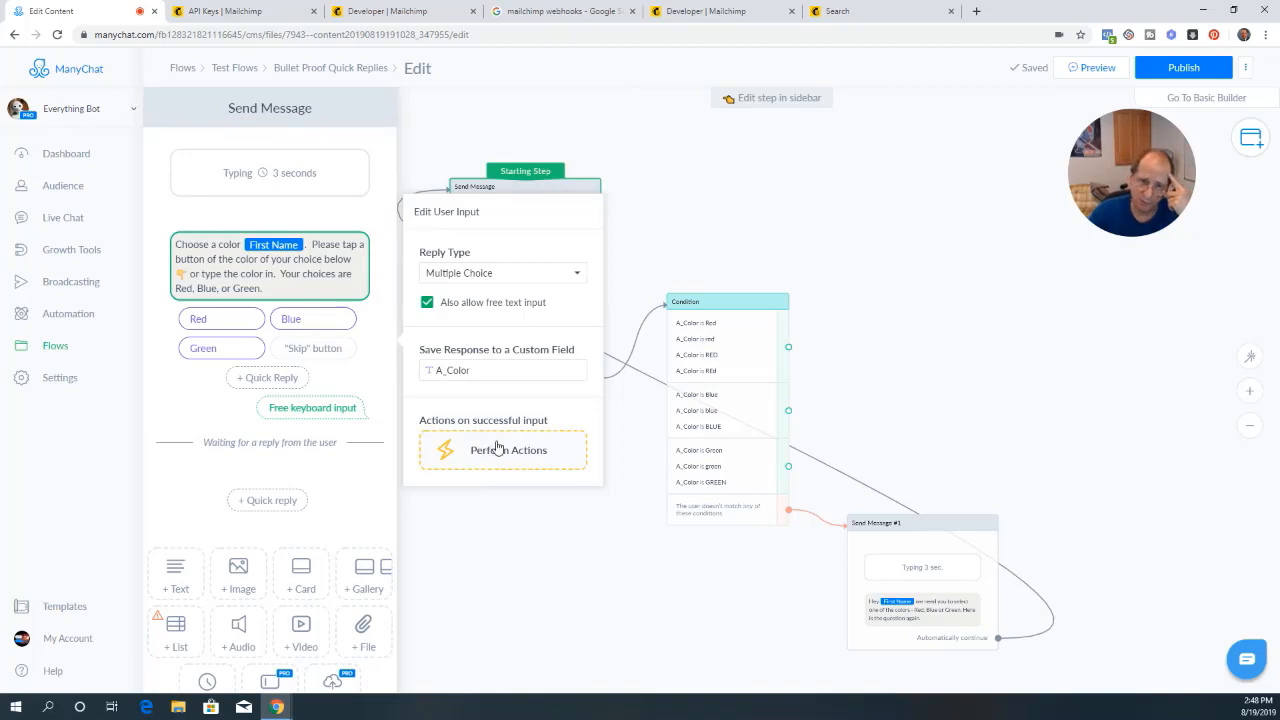
# Append "If you don't want to answer type in SKIP." to the starting color question's text
pyautogui.click(277, 290)
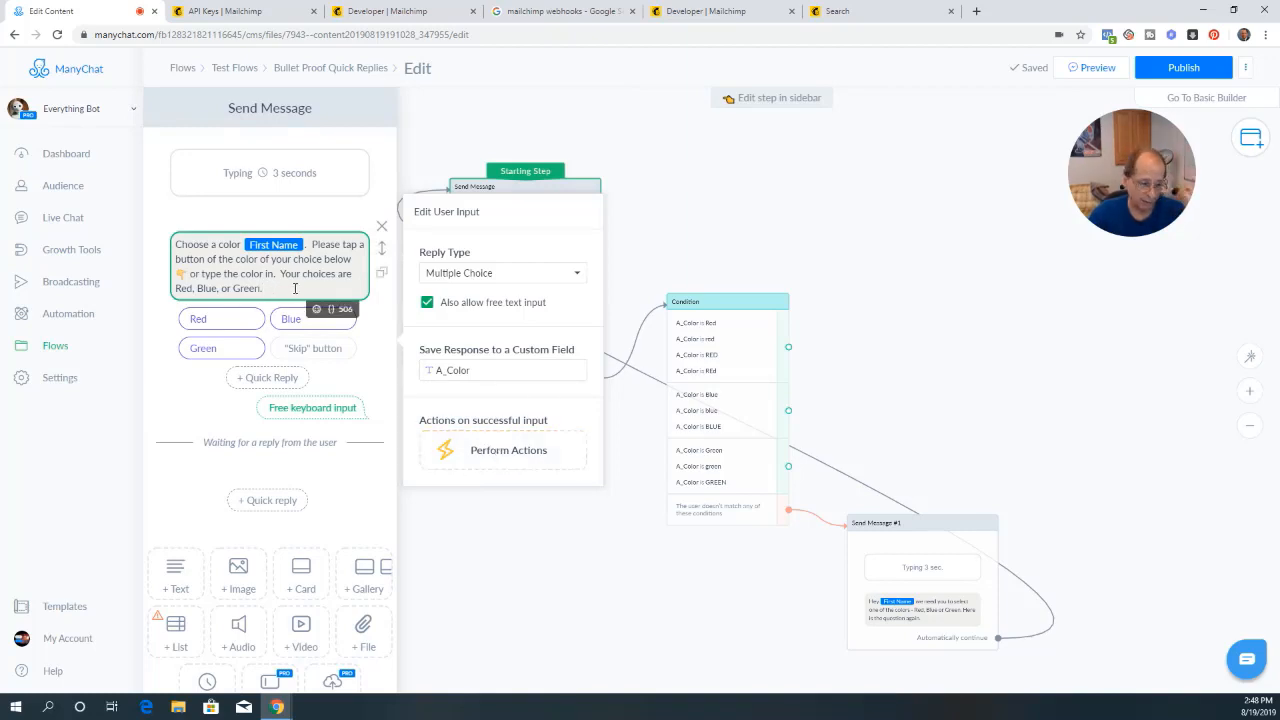
pyautogui.write("If you don't w")
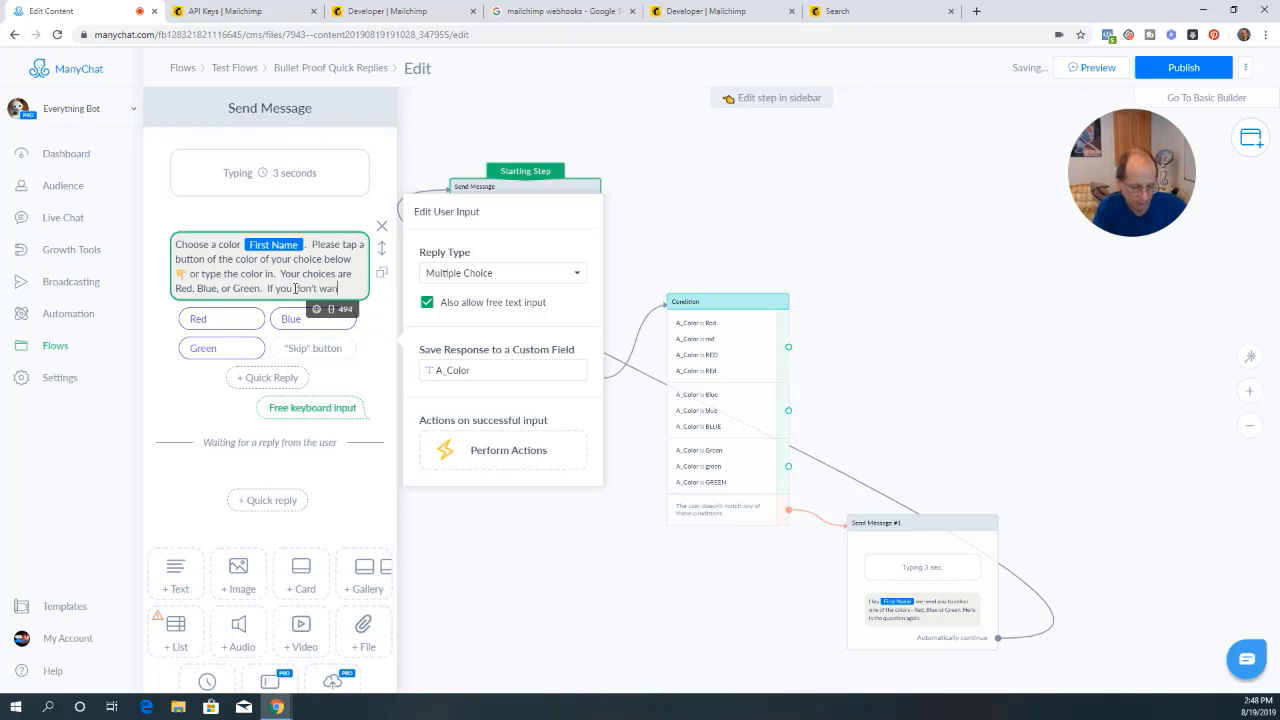
pyautogui.write(' answert')
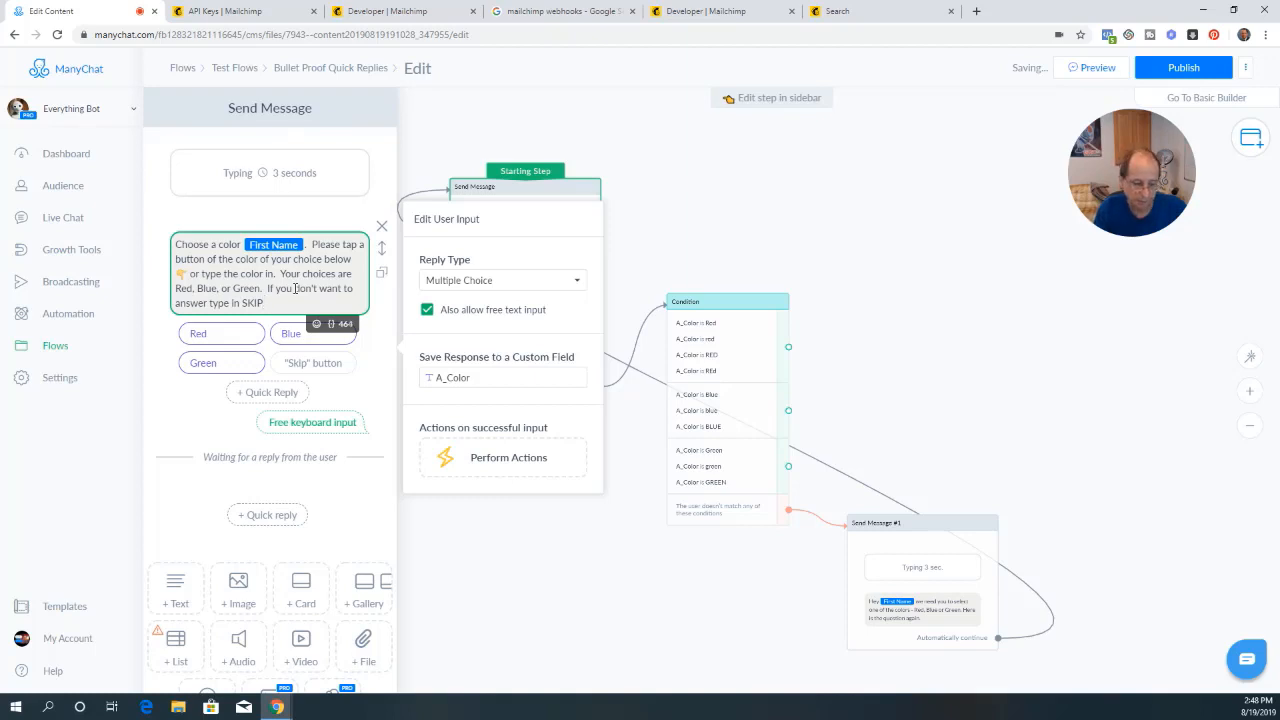
pyautogui.write('.')
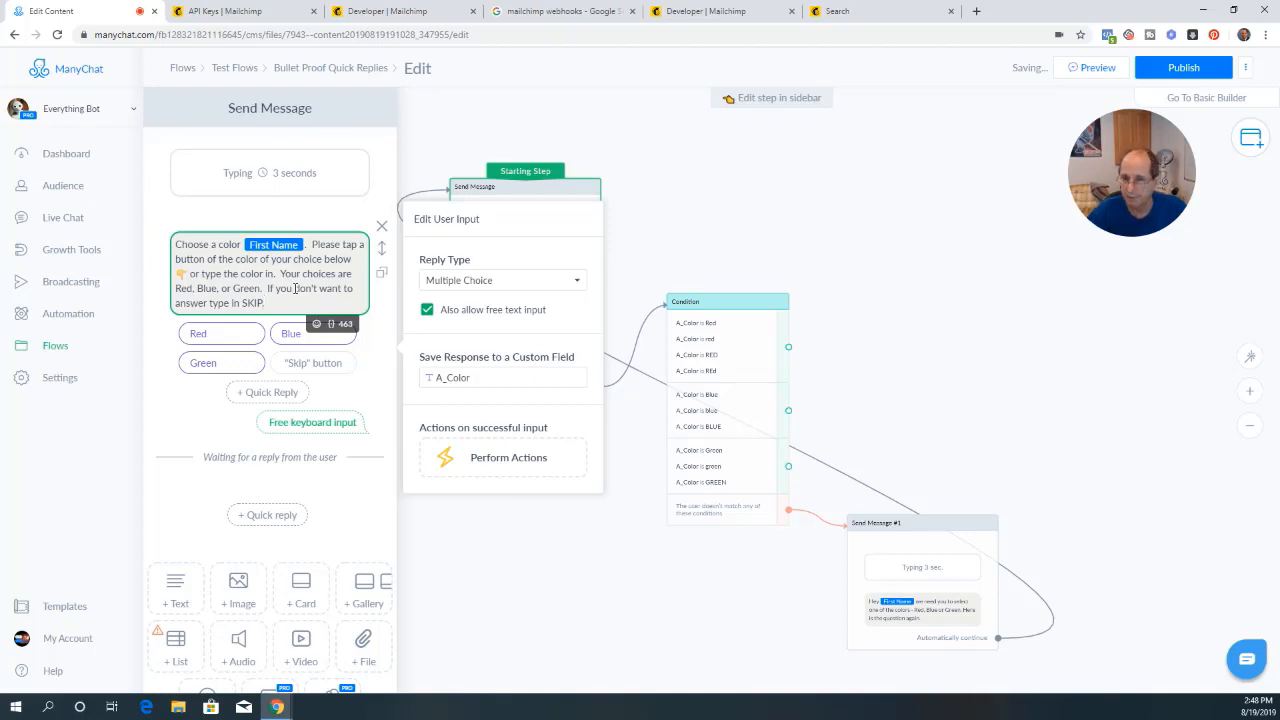
# Add another branch below the Green branch in the Condition step and set it to match any of the following conditions
pyautogui.click(754, 424)
pyautogui.scroll(-5, 280, 345)
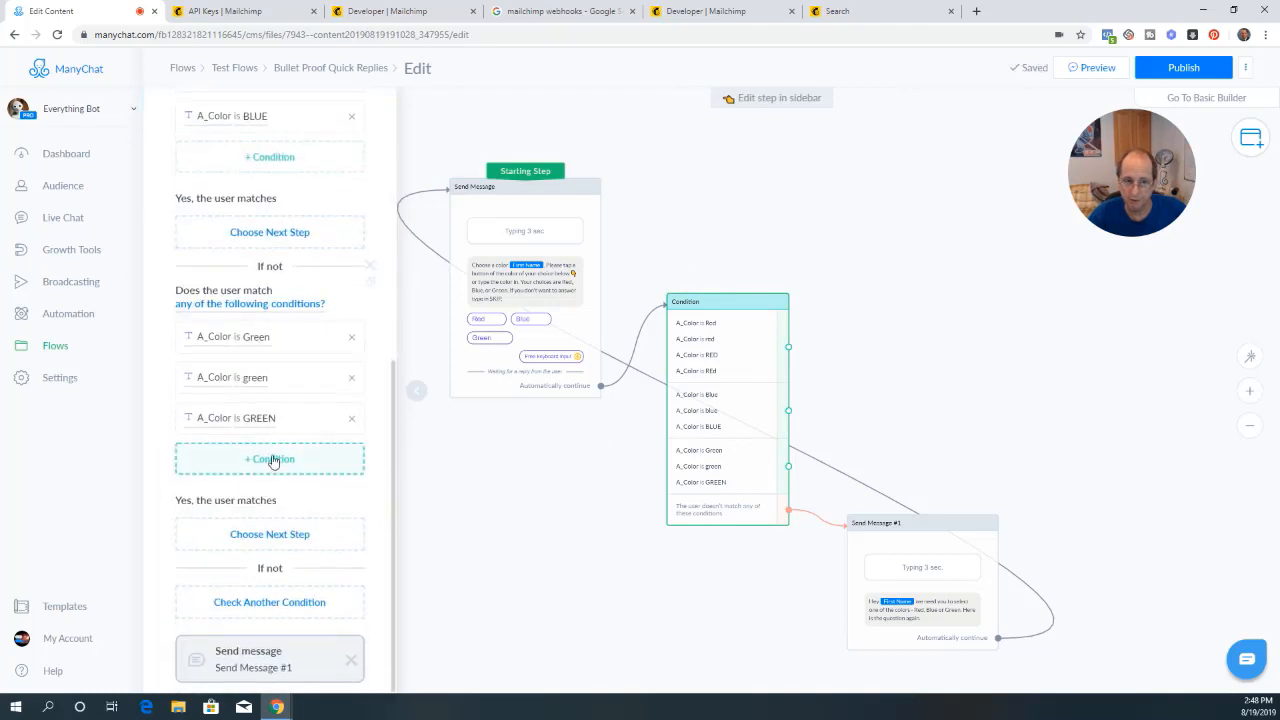
pyautogui.click(269, 609)
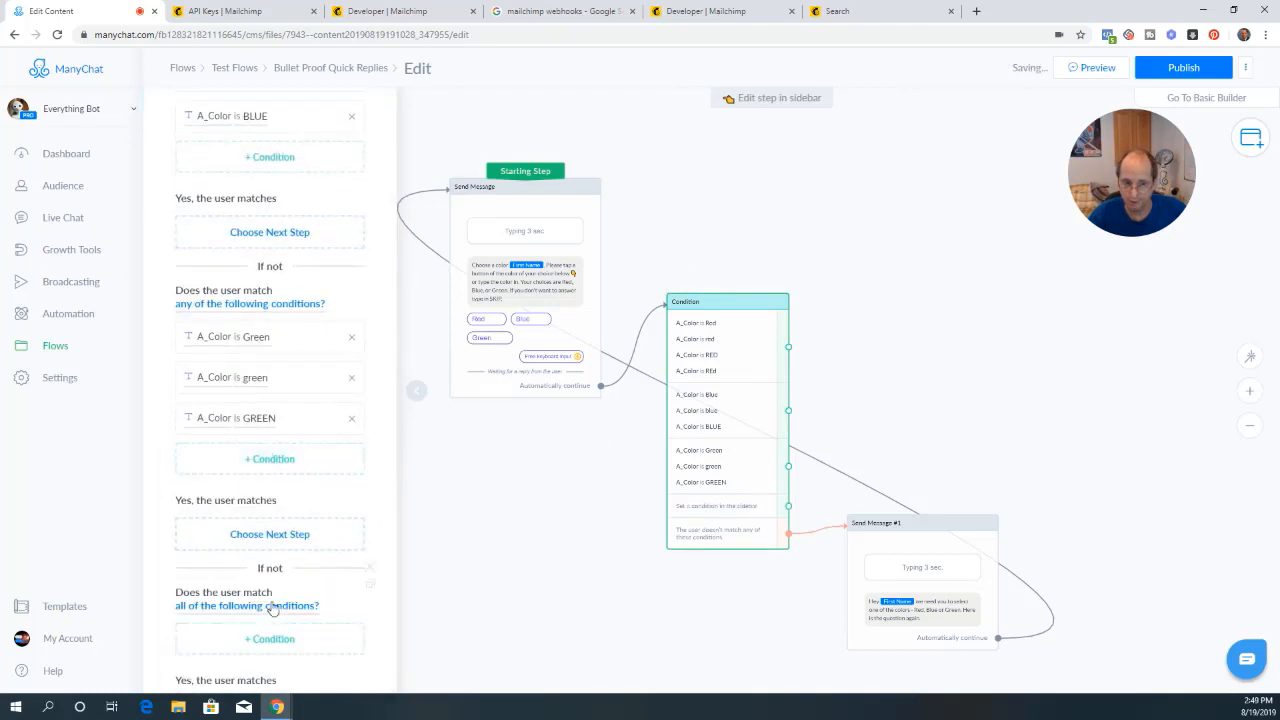
pyautogui.scroll(-1, 265, 600)
pyautogui.click(225, 484)
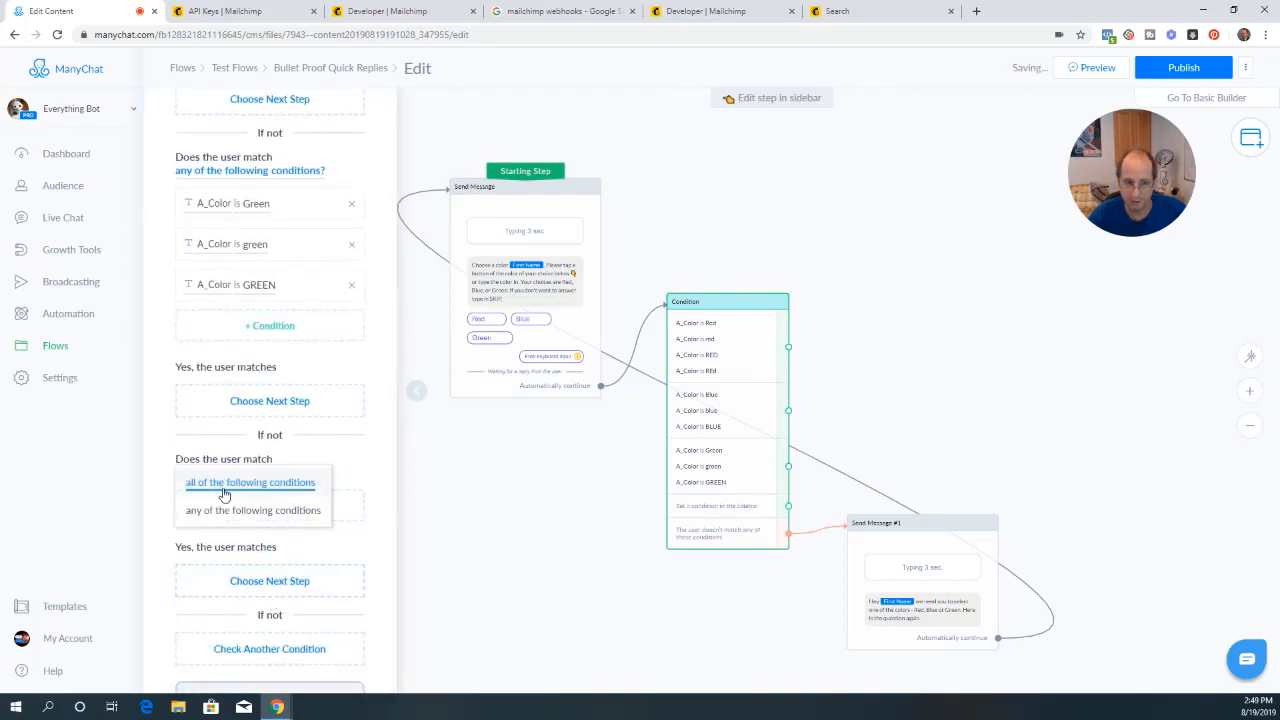
pyautogui.click(225, 486)
pyautogui.click(228, 474)
pyautogui.click(231, 508)
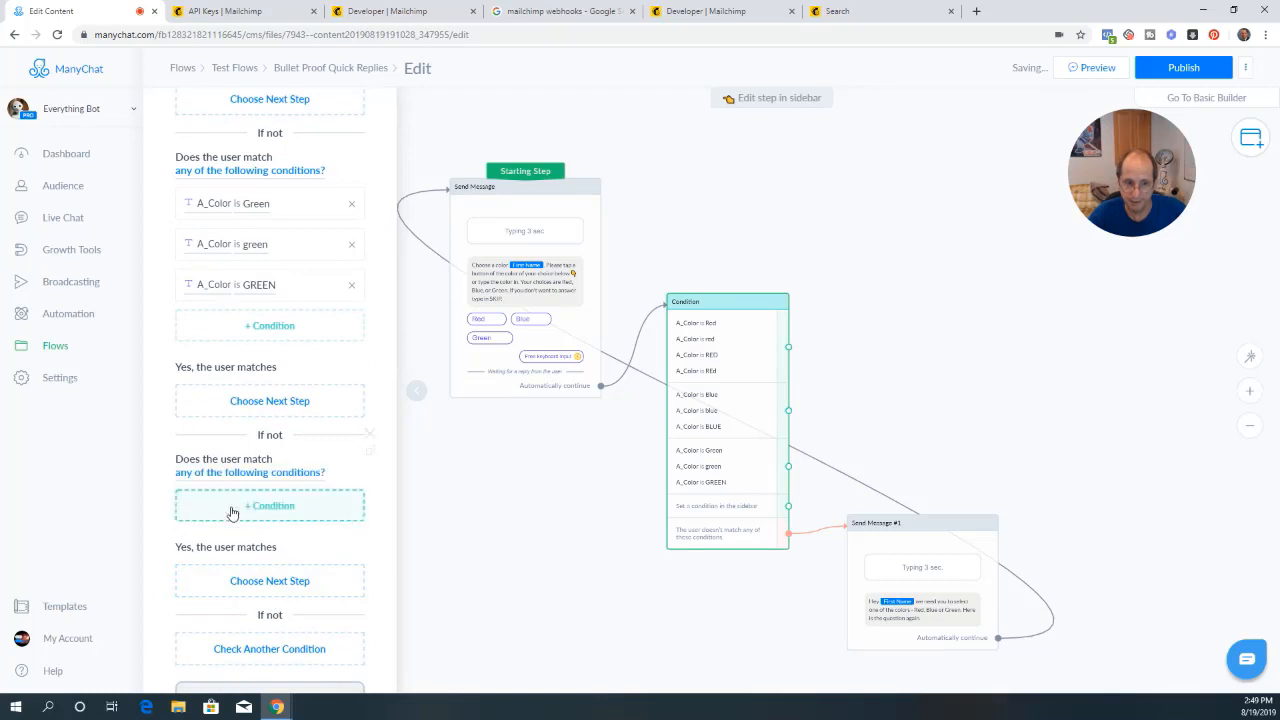
# Add the condition "A_Color is SKIP" to the new branch
pyautogui.click(265, 508)
pyautogui.scroll(-3, 245, 440)
pyautogui.scroll(-2, 237, 420)
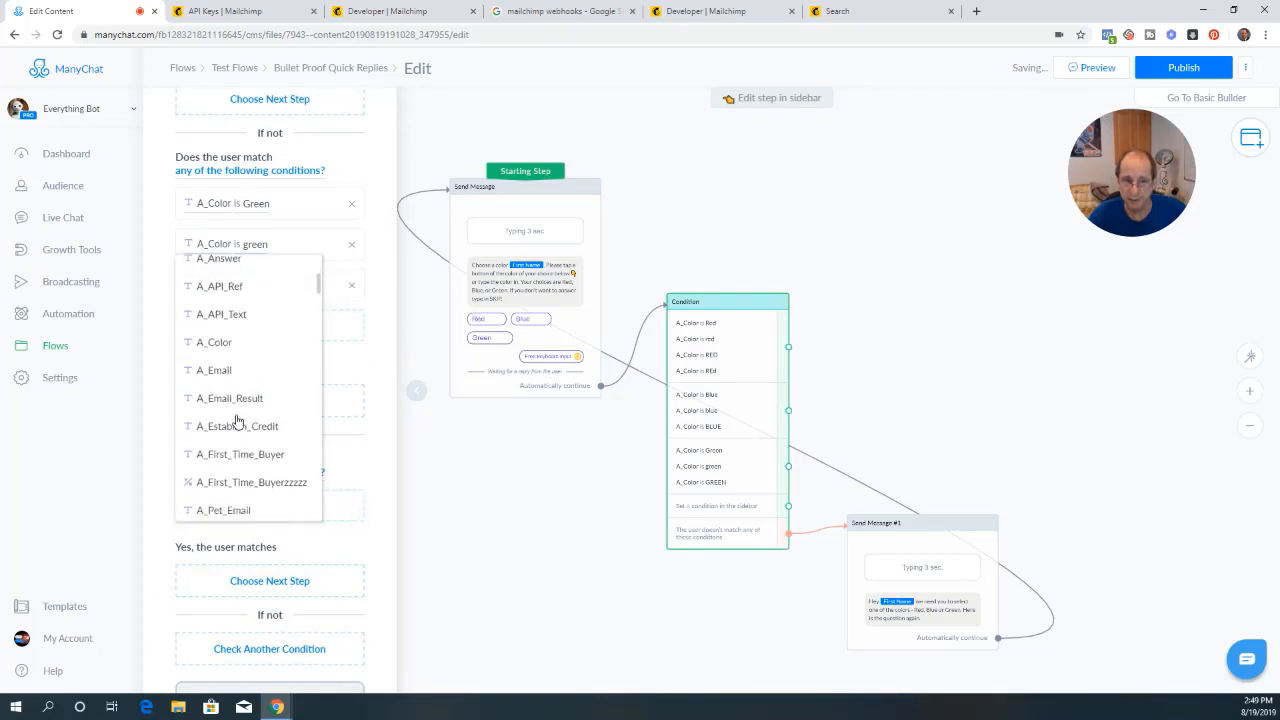
pyautogui.click(236, 345)
pyautogui.click(389, 511)
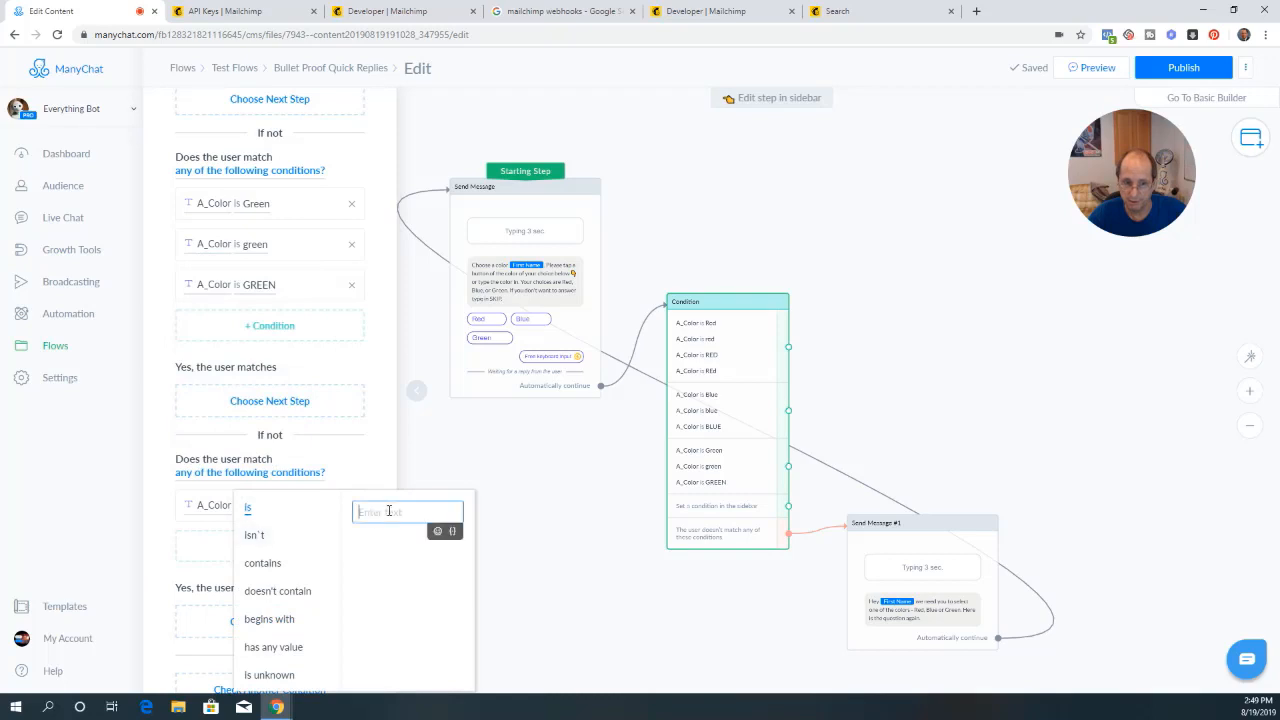
pyautogui.write('SKIP')
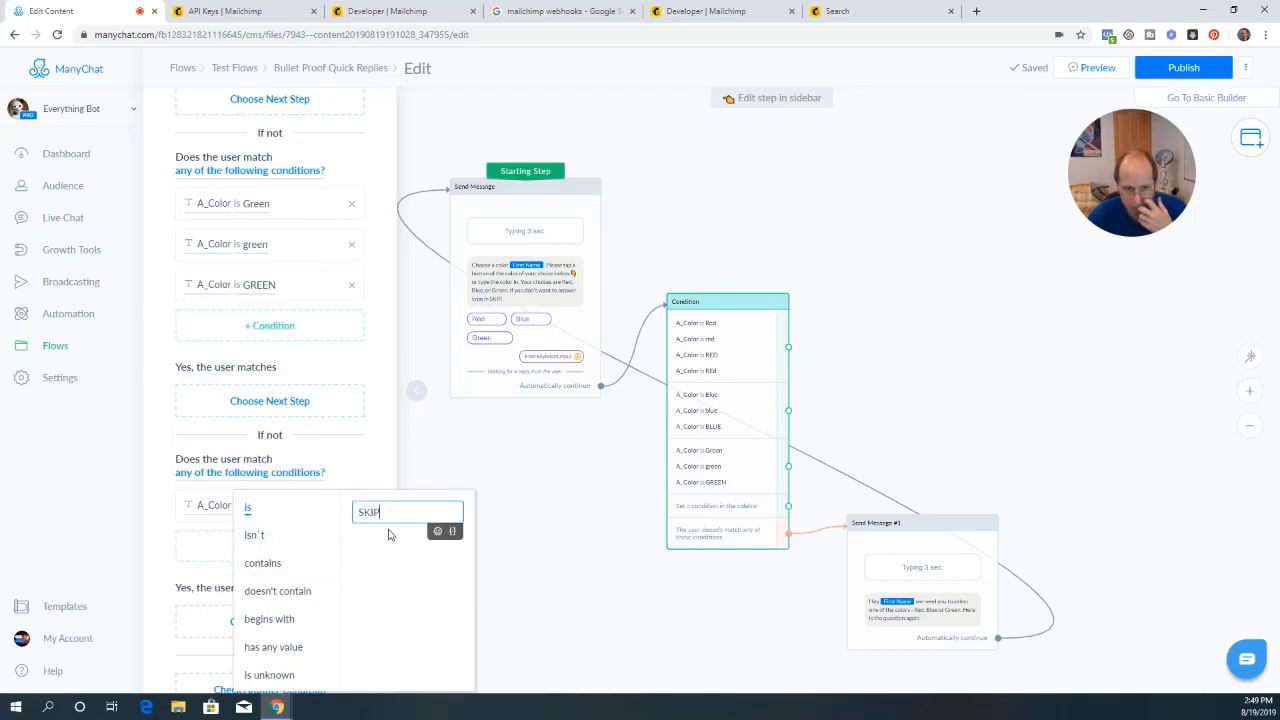
pyautogui.click(192, 547)
# Add a second condition, "A_Color is skip", to the SKIP branch
pyautogui.click(251, 546)
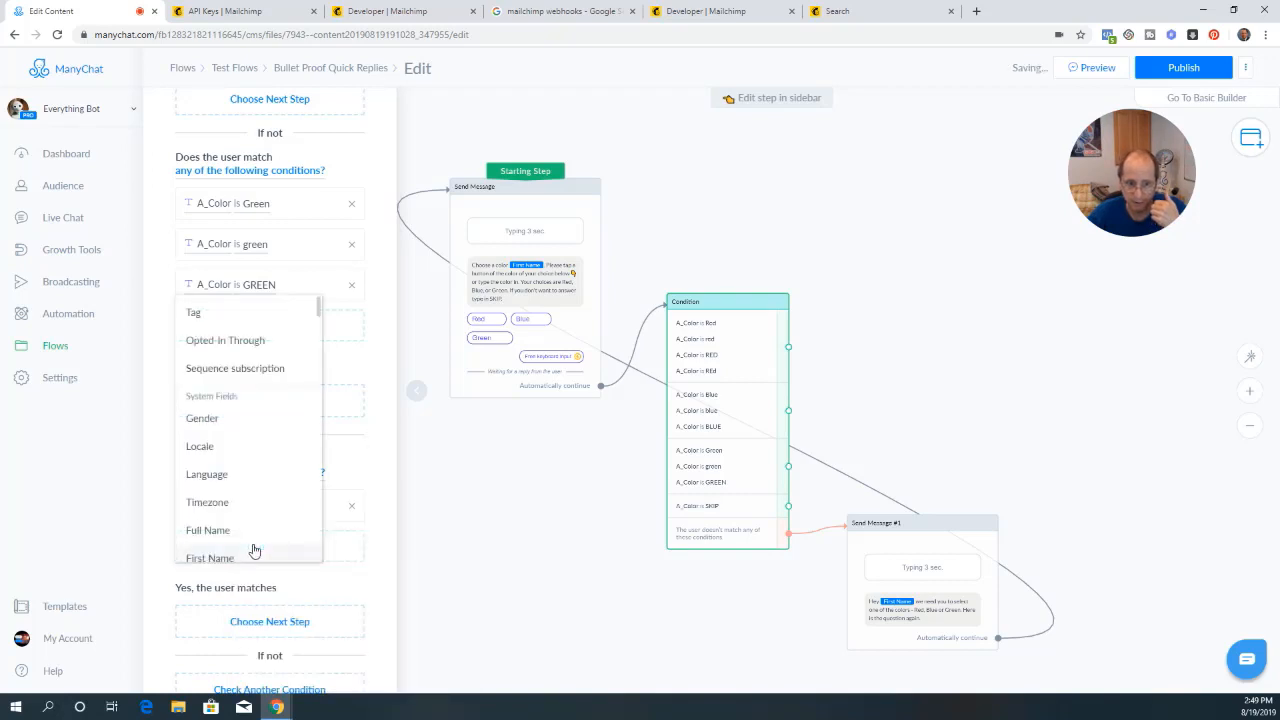
pyautogui.scroll(-3, 244, 479)
pyautogui.scroll(-3, 244, 479)
pyautogui.click(237, 386)
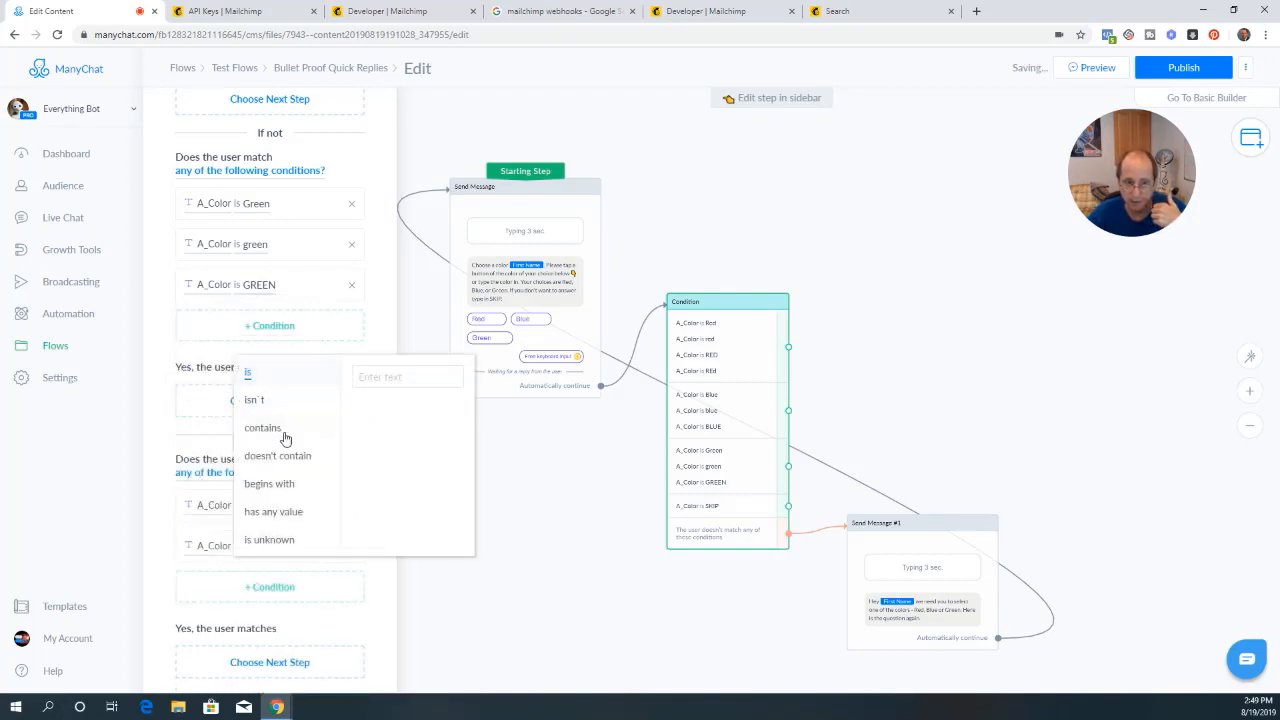
pyautogui.click(390, 377)
pyautogui.write('skip')
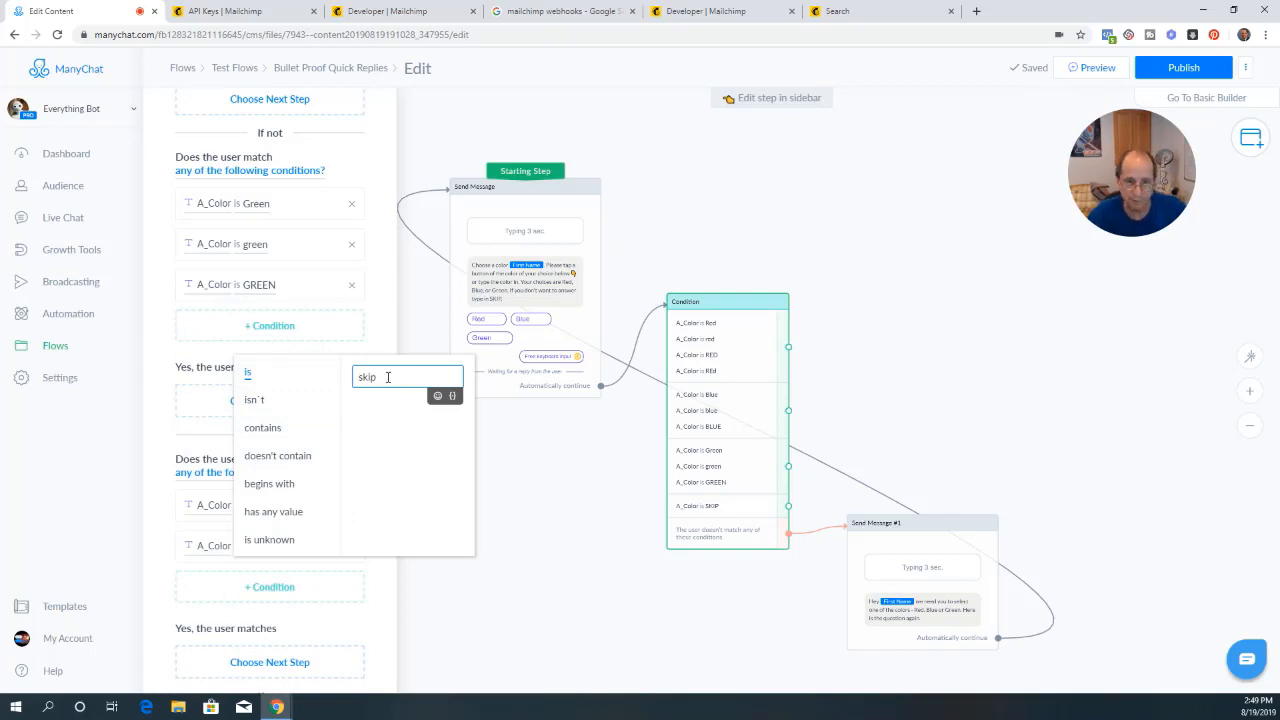
pyautogui.click(167, 462)
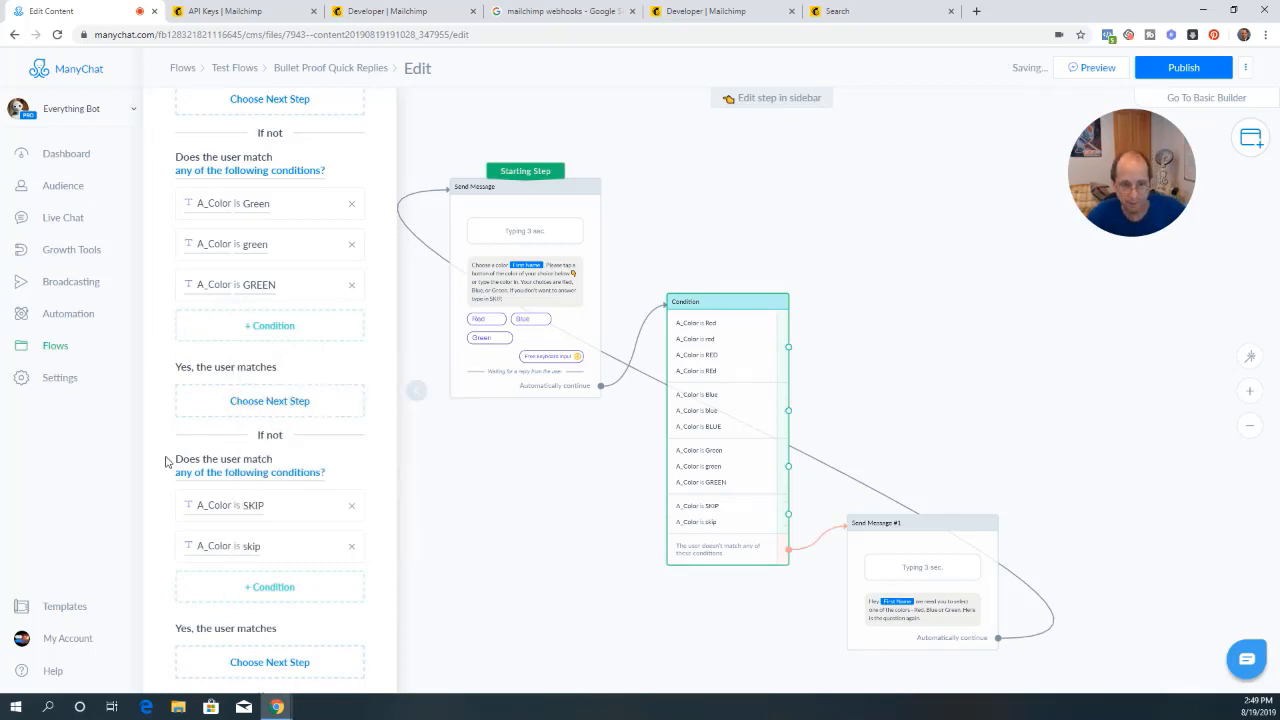
# Connect the SKIP branch's output to a new Send Message step above the no-match message
pyautogui.scroll(-1, 567, 505)
pyautogui.scroll(3, 565, 505)
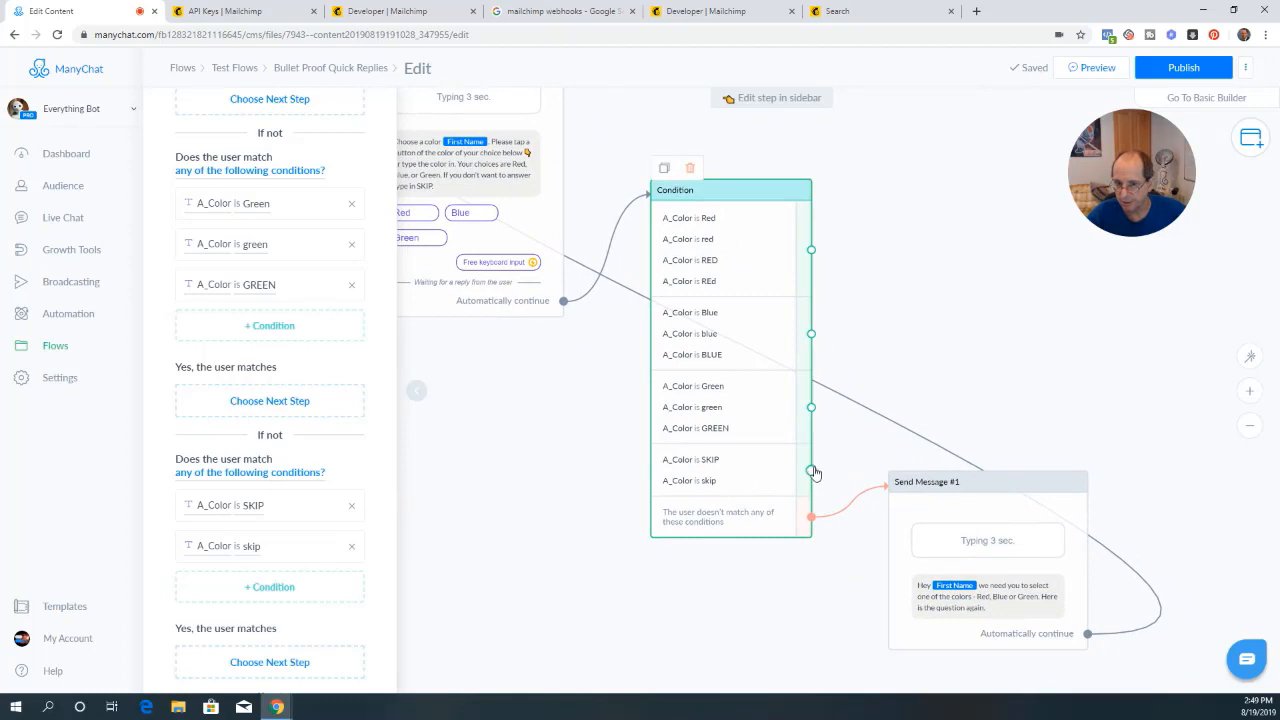
pyautogui.moveTo(811, 470); pyautogui.dragTo(968, 352)
pyautogui.click(990, 350)
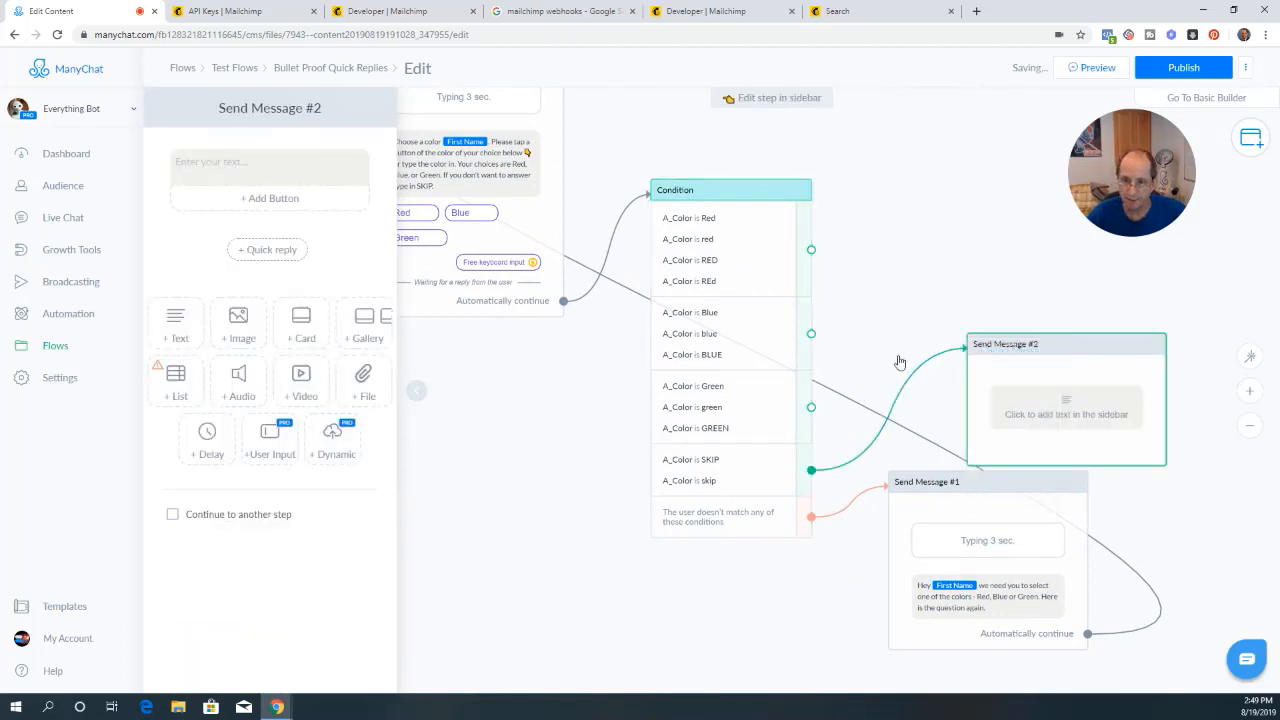
# Enter "OK we skipped this message" followed by the First Name variable as the skip message's text
pyautogui.click(288, 166)
pyautogui.write('OK we skip')
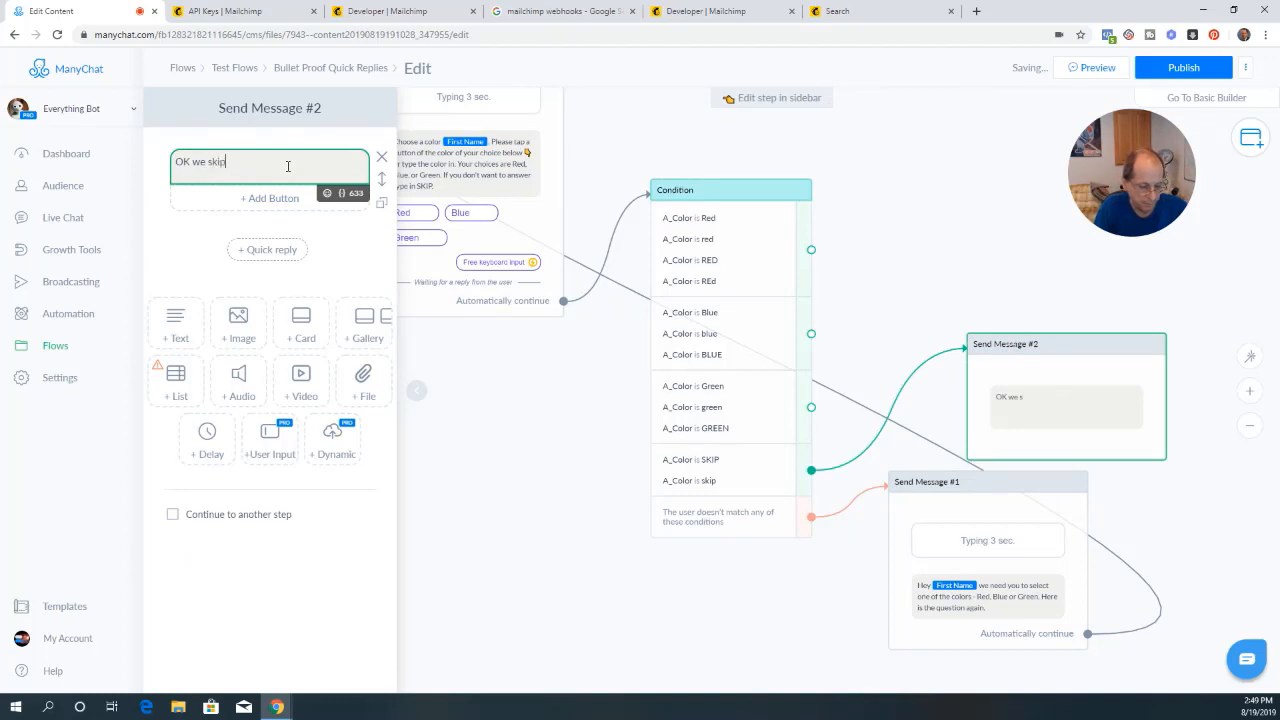
pyautogui.write('ped this mes')
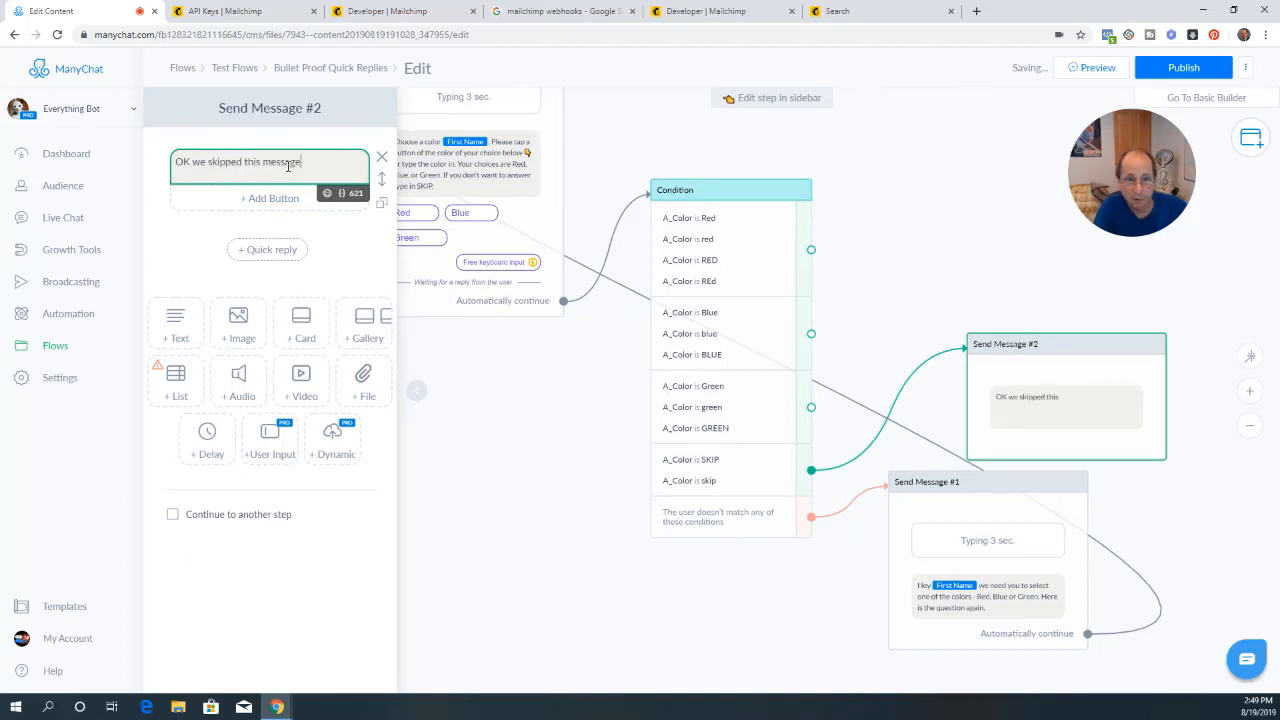
pyautogui.write('sage ')
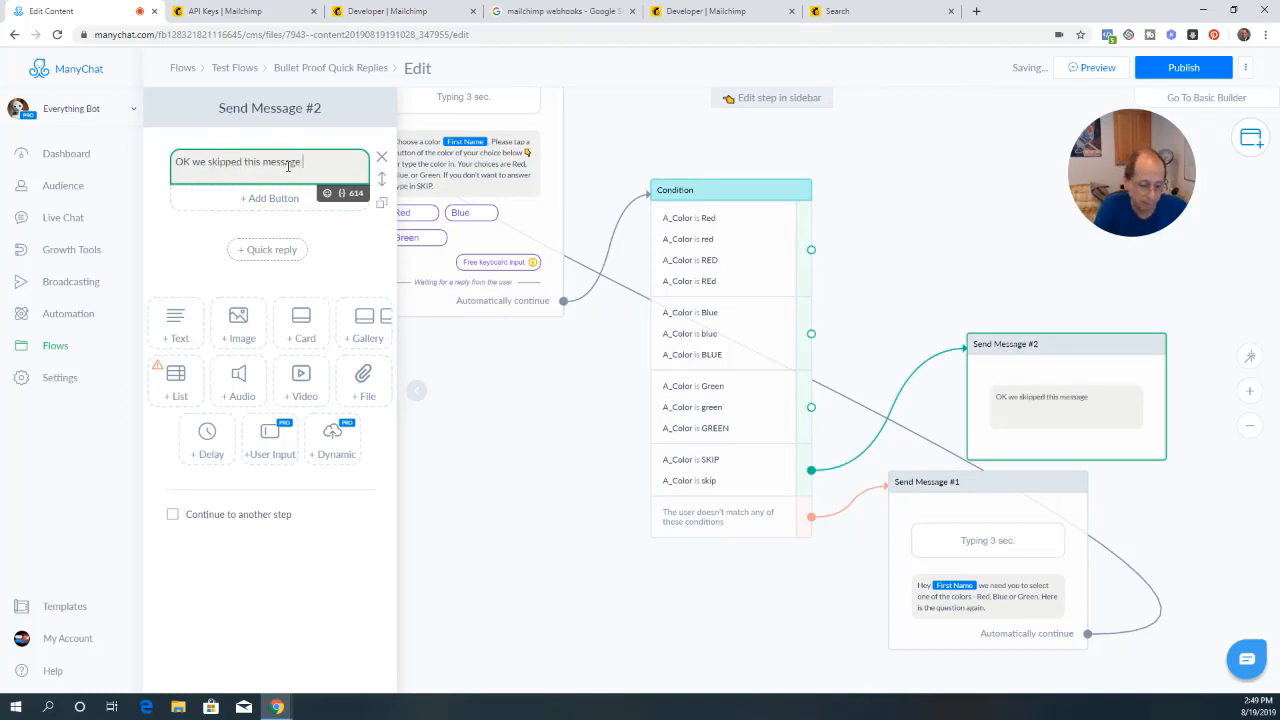
pyautogui.write('{{')
pyautogui.click(288, 170)
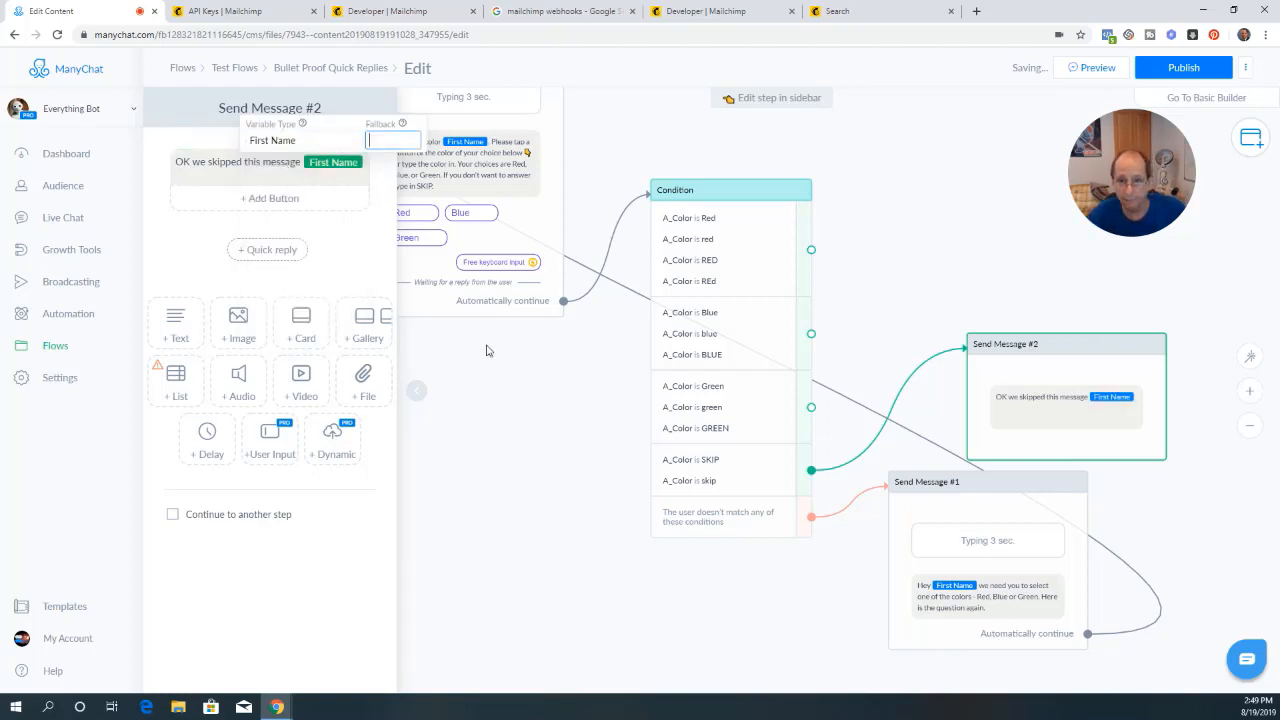
pyautogui.click(497, 406)
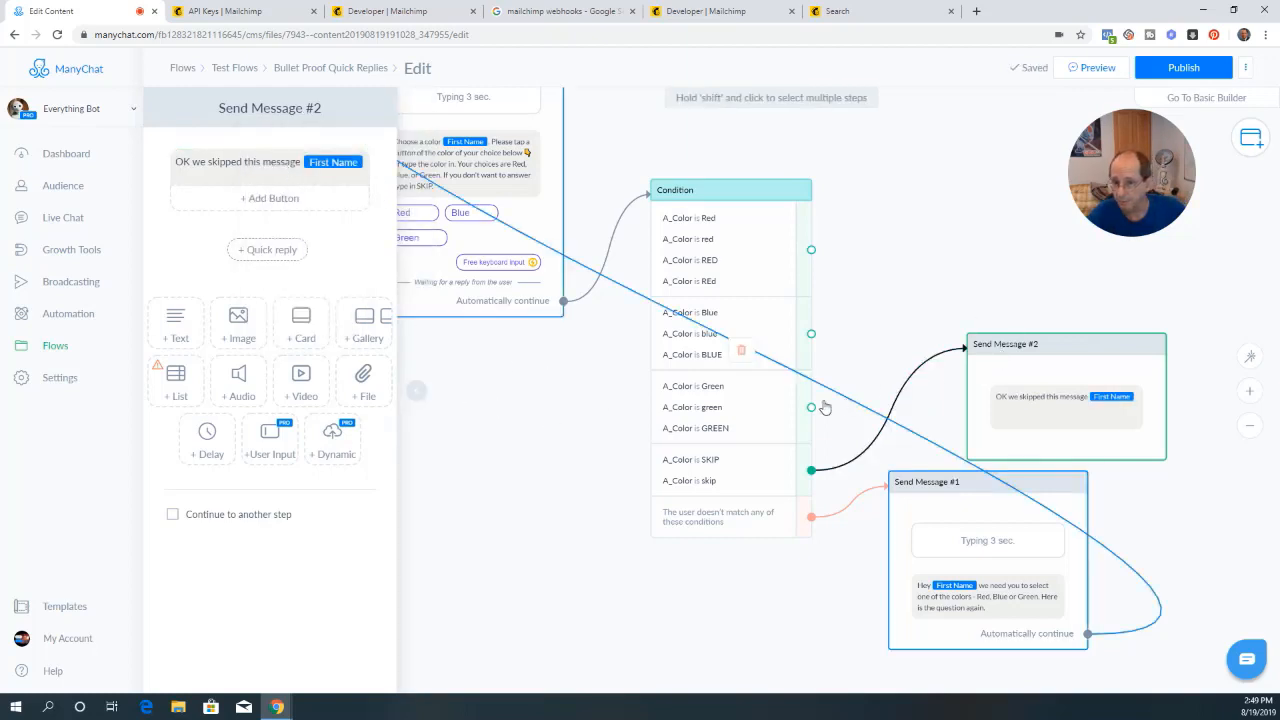
# Connect the Green branch to a new Send Message step with the text "Color is" followed by the A_Color variable
pyautogui.moveTo(812, 410); pyautogui.dragTo(946, 264)
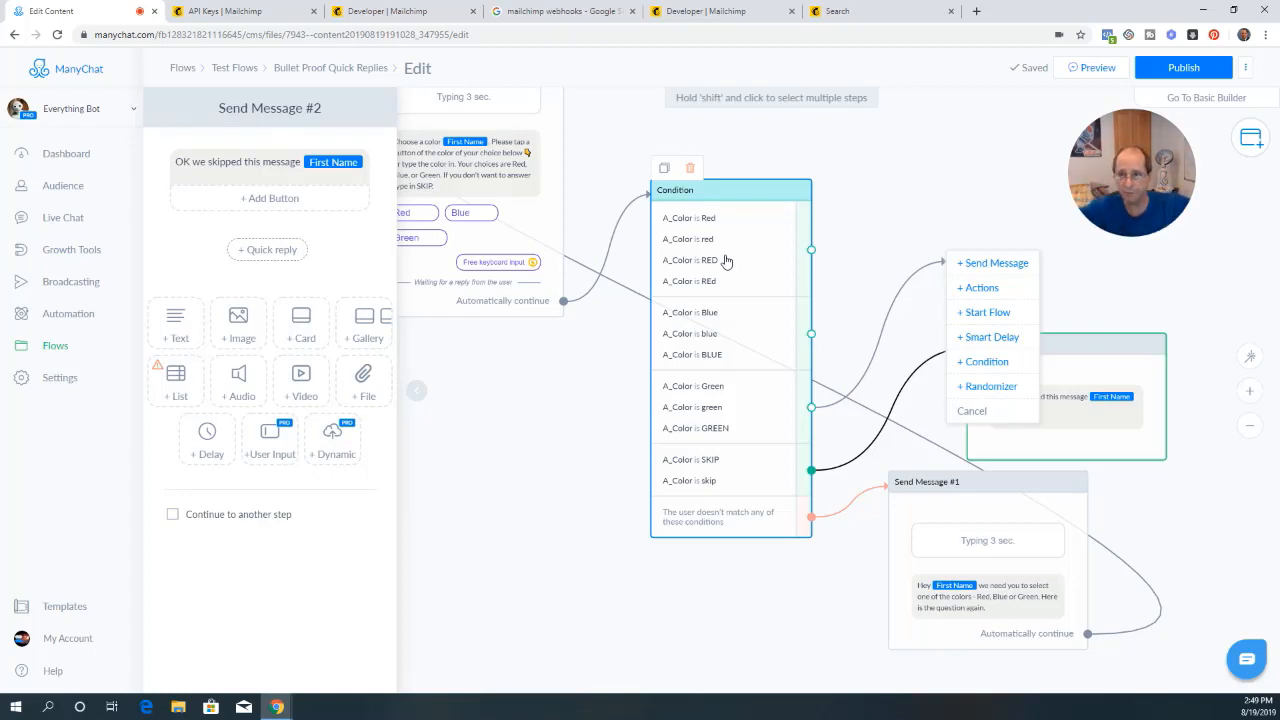
pyautogui.click(1026, 266)
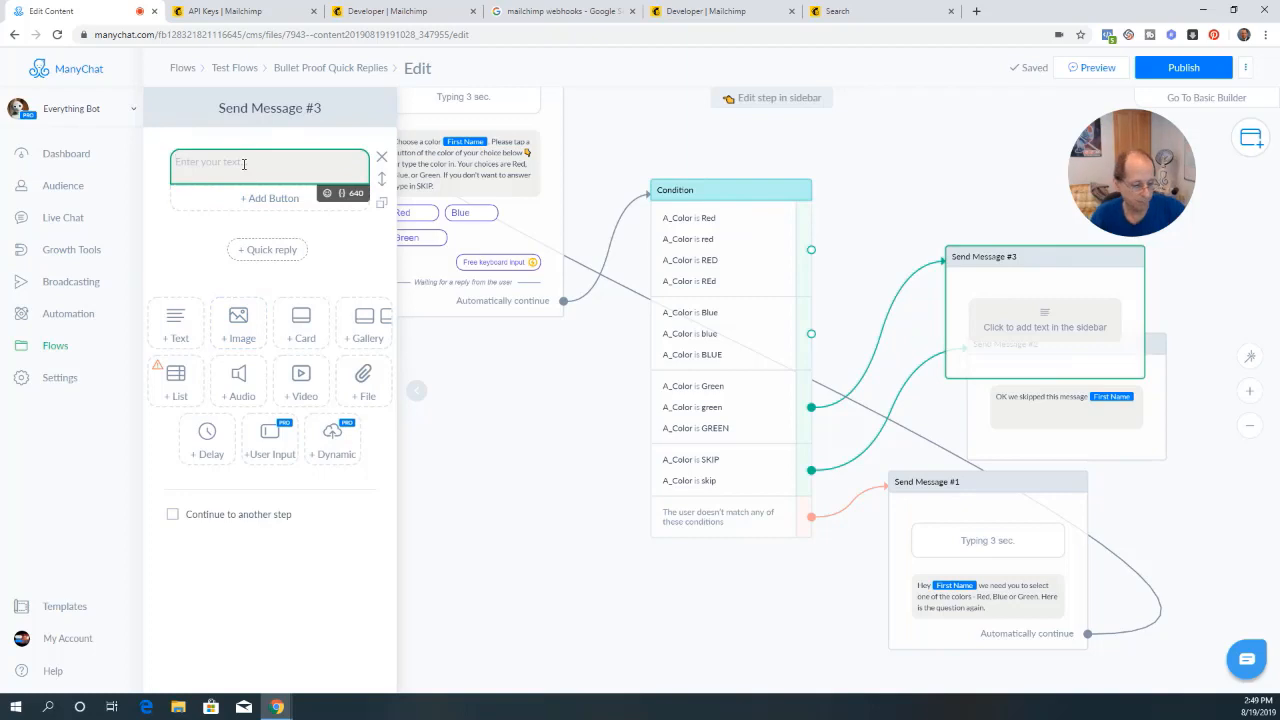
pyautogui.write('Colo')
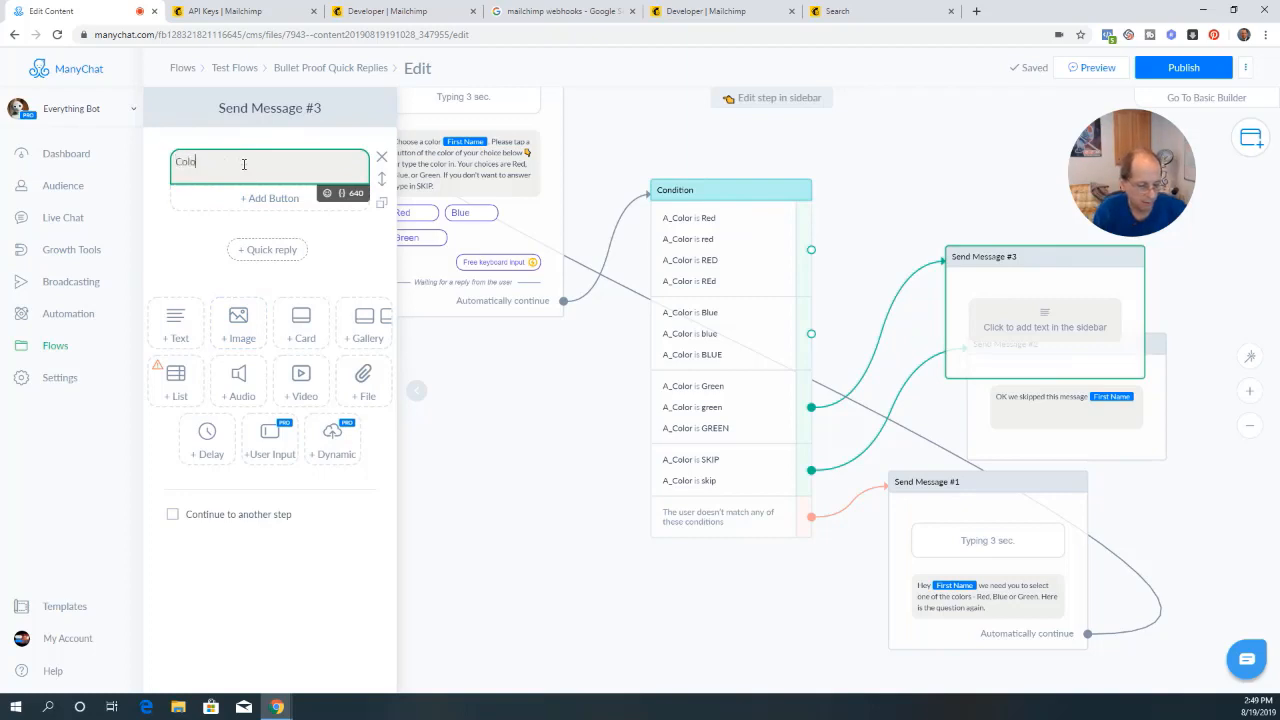
pyautogui.write('r')
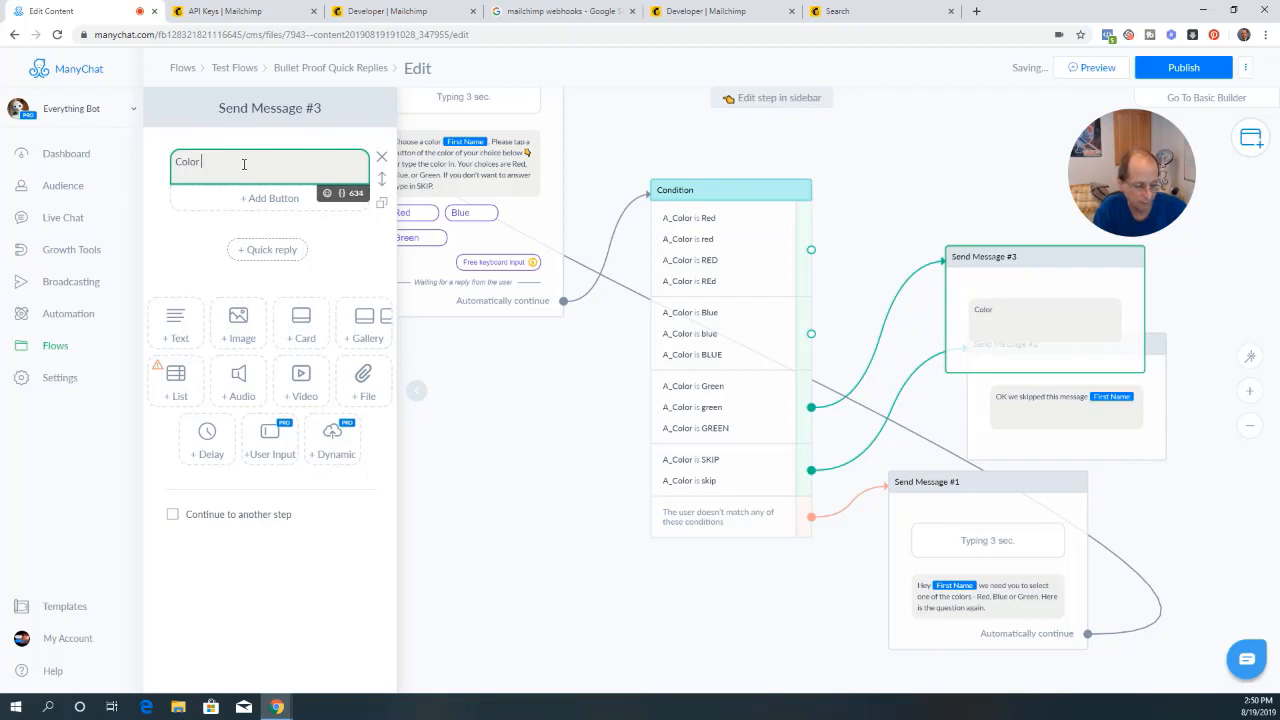
pyautogui.write(' is {{')
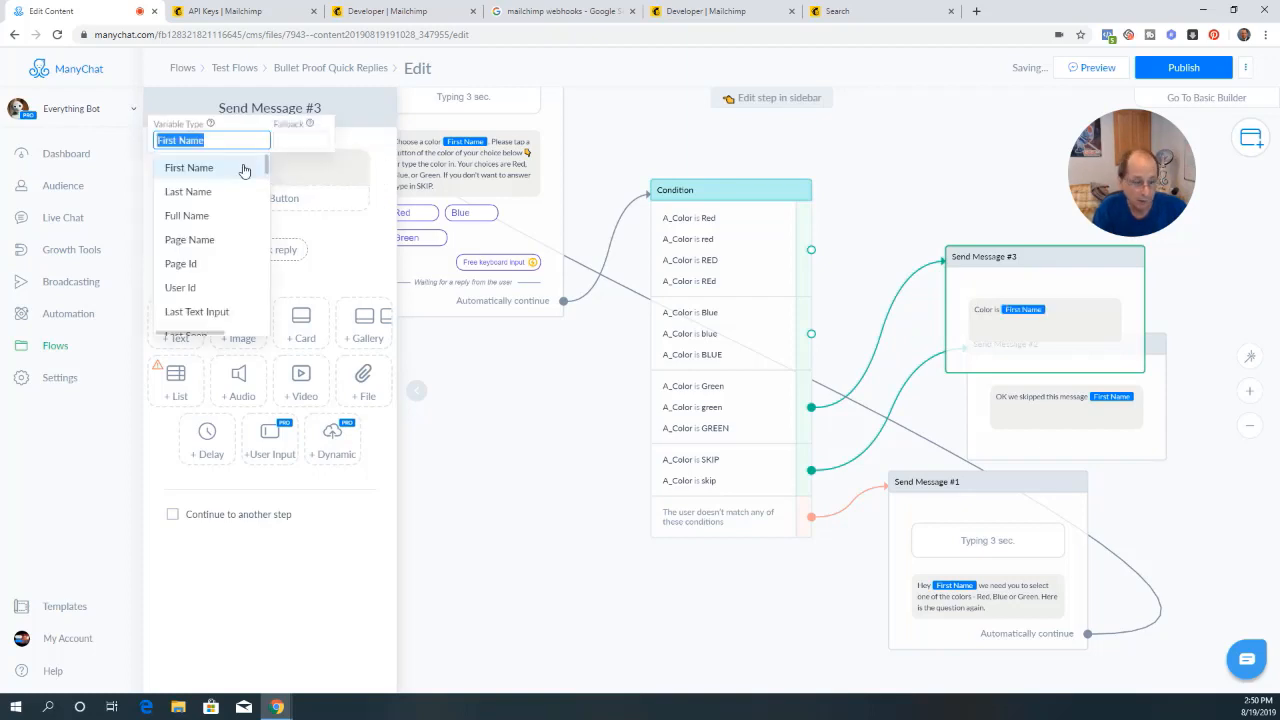
pyautogui.press('BackSpace')
pyautogui.write('A')
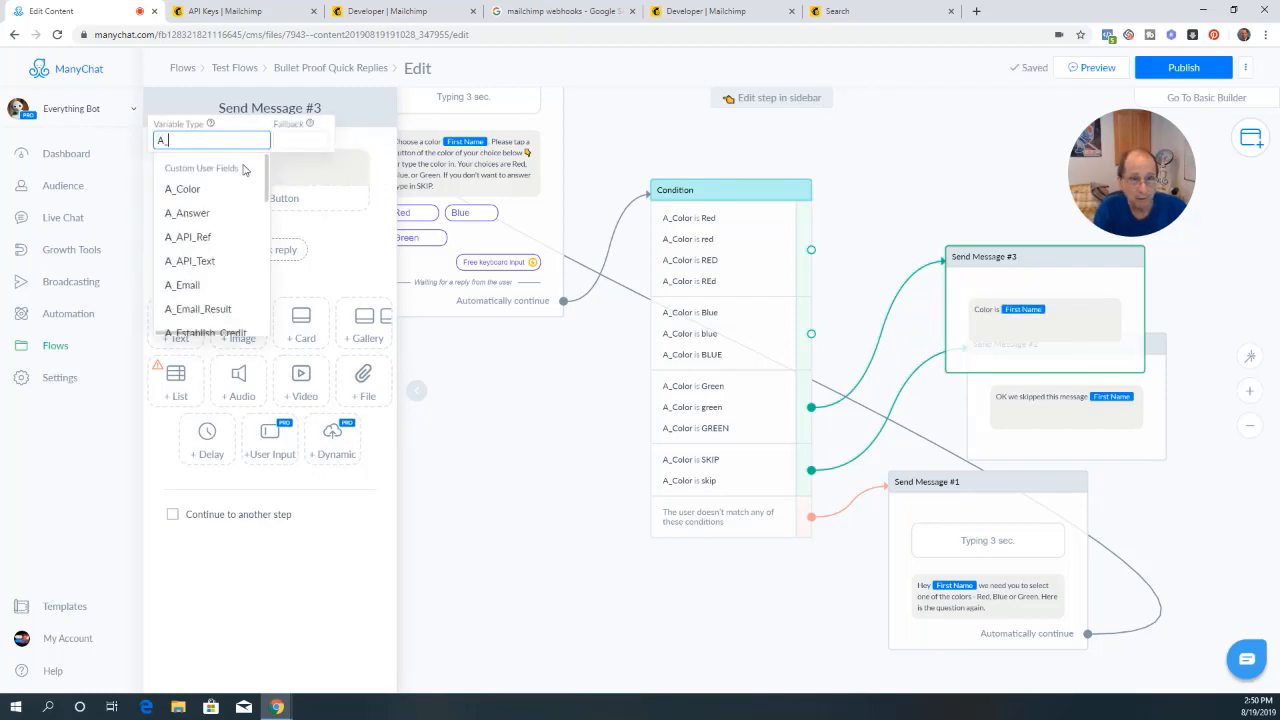
pyautogui.write('_')
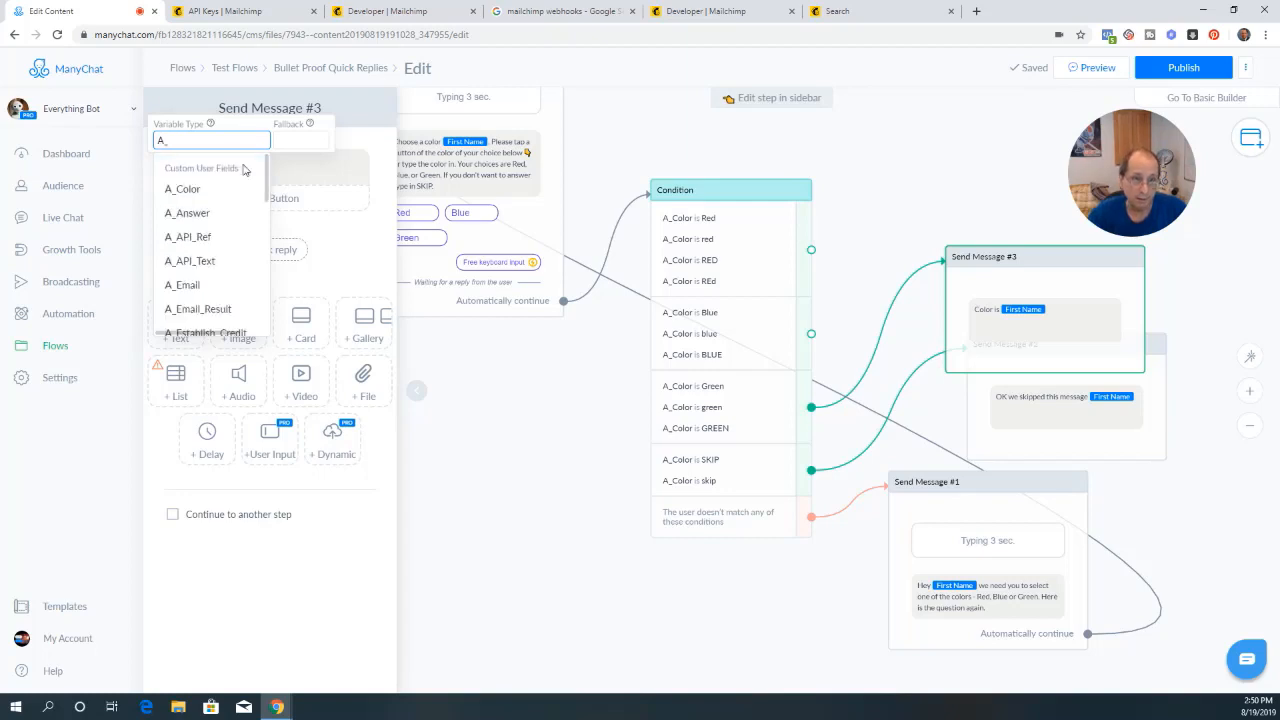
pyautogui.click(237, 190)
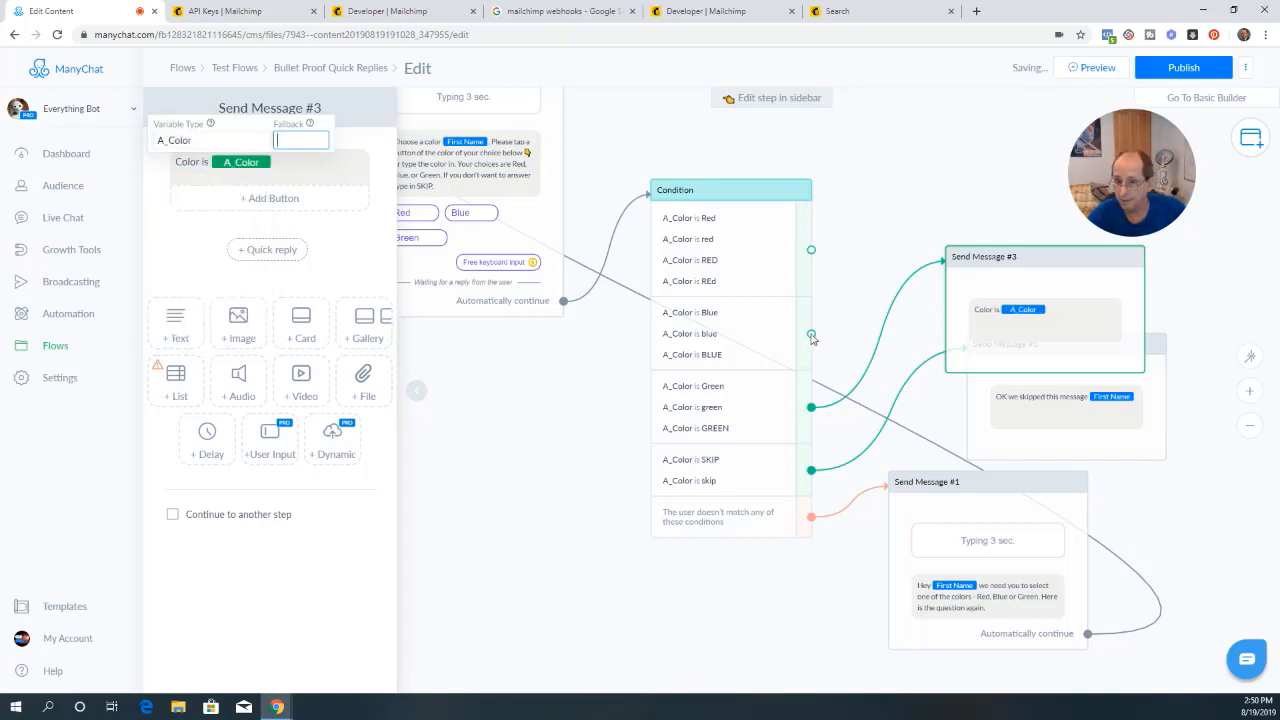
pyautogui.click(869, 243)
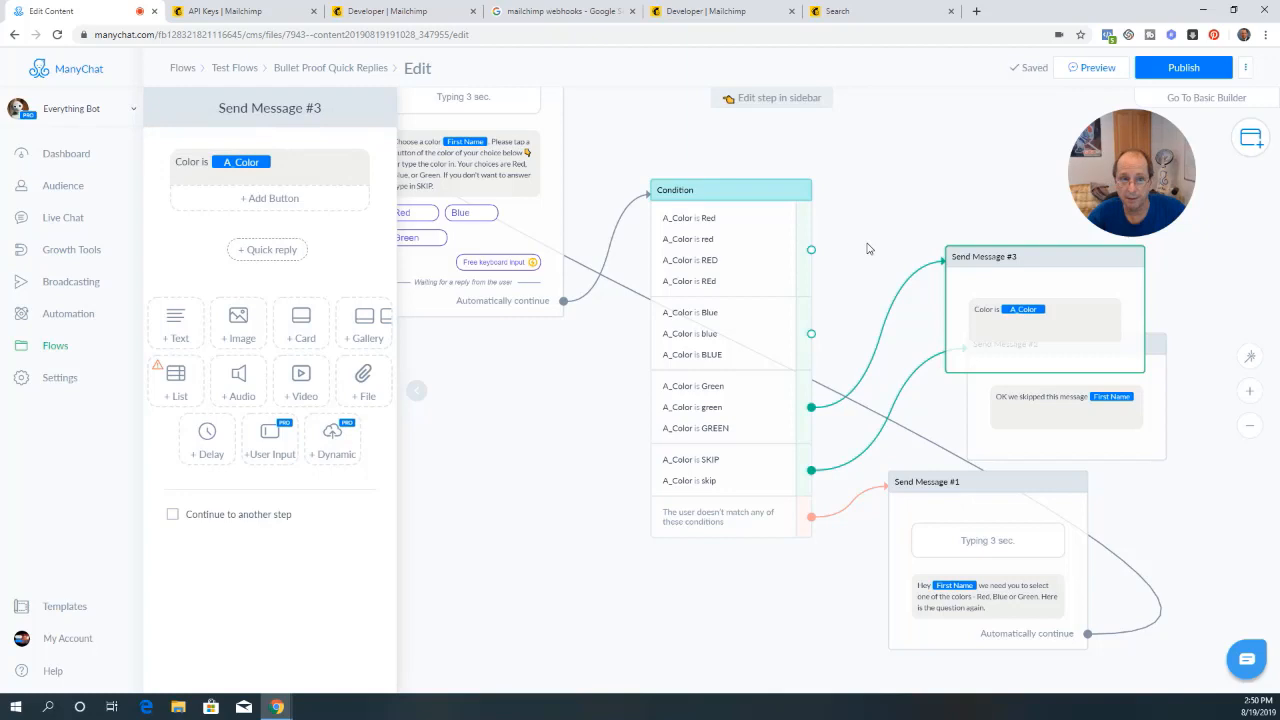
pyautogui.click(868, 248)
# Duplicate the "Color is A_Color" message twice and place the copies beside the condition's Blue and Red branches
pyautogui.moveTo(811, 333); pyautogui.dragTo(884, 231)
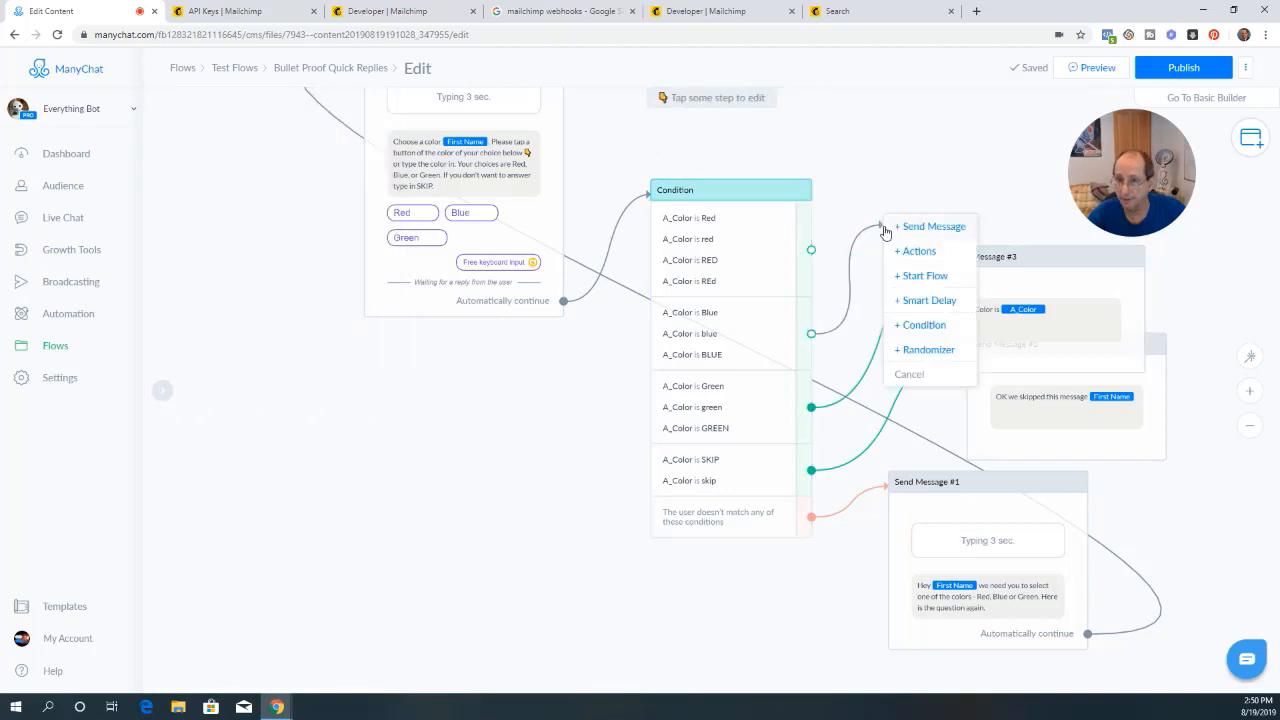
pyautogui.click(903, 378)
pyautogui.moveTo(994, 263)
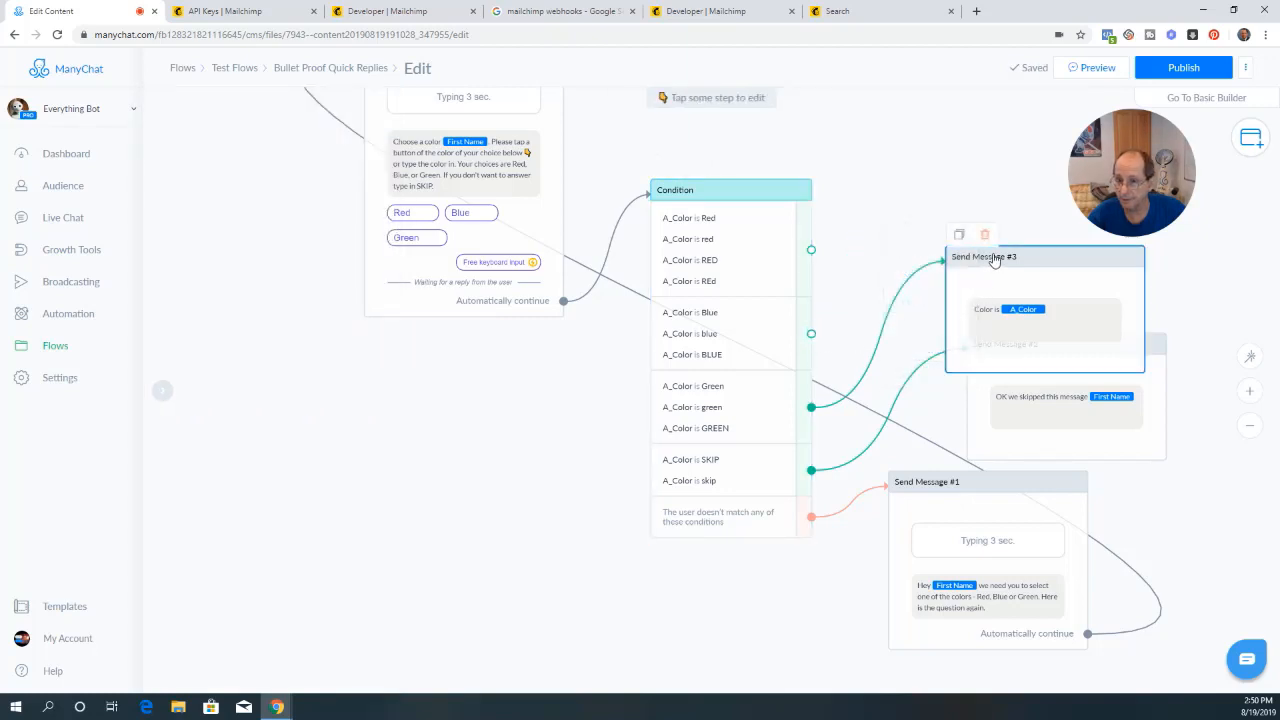
pyautogui.click(961, 238)
pyautogui.moveTo(750, 401); pyautogui.dragTo(895, 215)
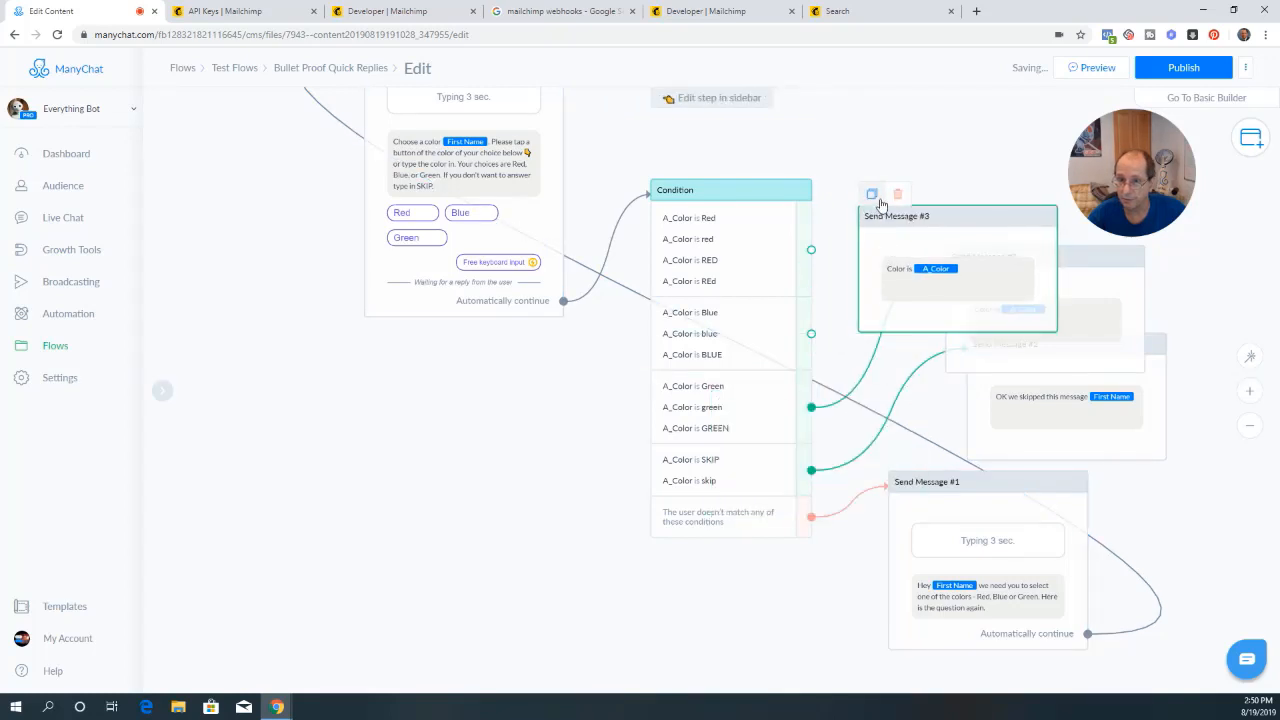
pyautogui.moveTo(840, 406); pyautogui.dragTo(965, 106)
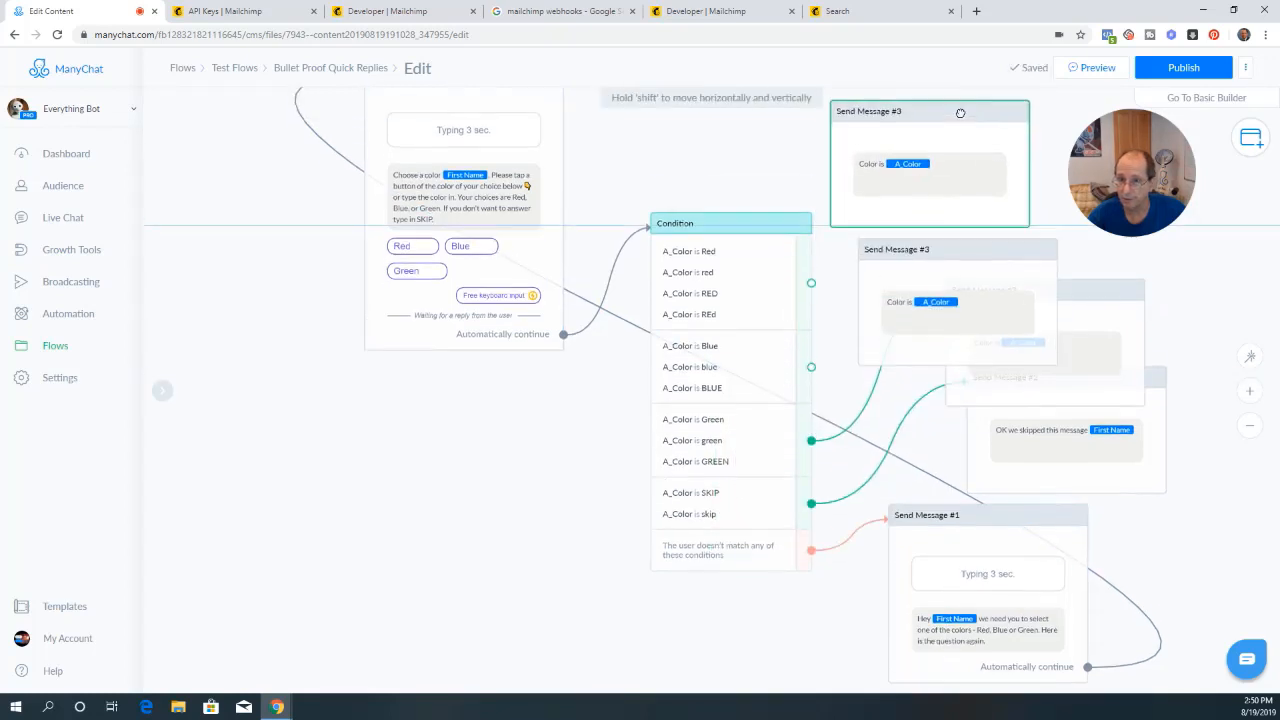
# Connect the Blue branch to the lower message copy and the Red branch to the upper one
pyautogui.click(811, 376)
pyautogui.moveTo(843, 338); pyautogui.dragTo(874, 258)
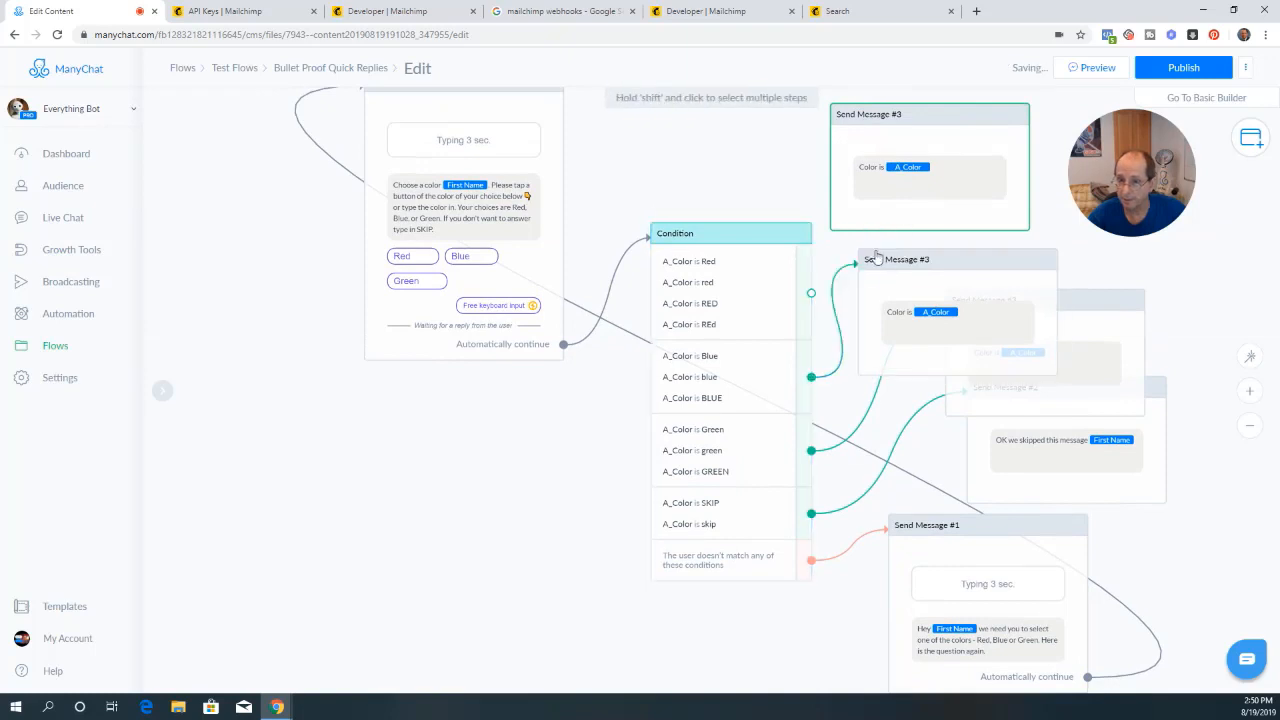
pyautogui.moveTo(812, 293); pyautogui.dragTo(846, 119)
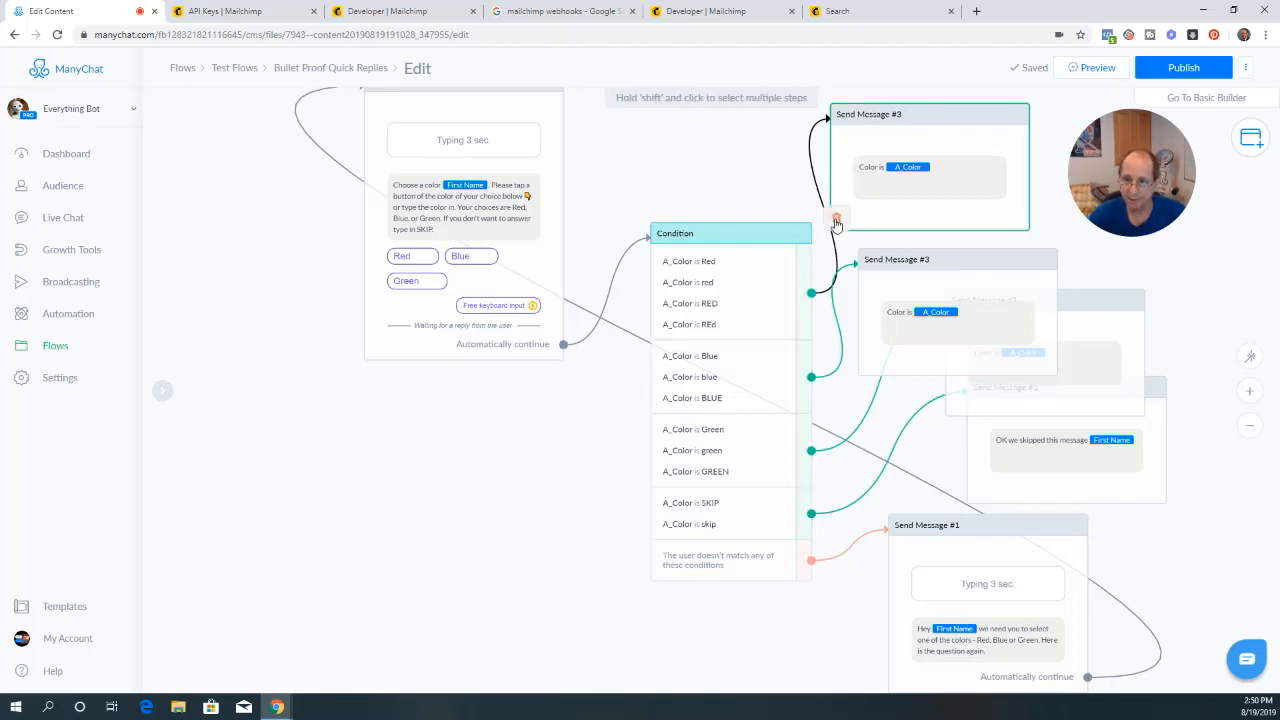
# Remove the Red and Blue branch connections and delete both duplicates of the color message
pyautogui.click(836, 216)
pyautogui.click(850, 340)
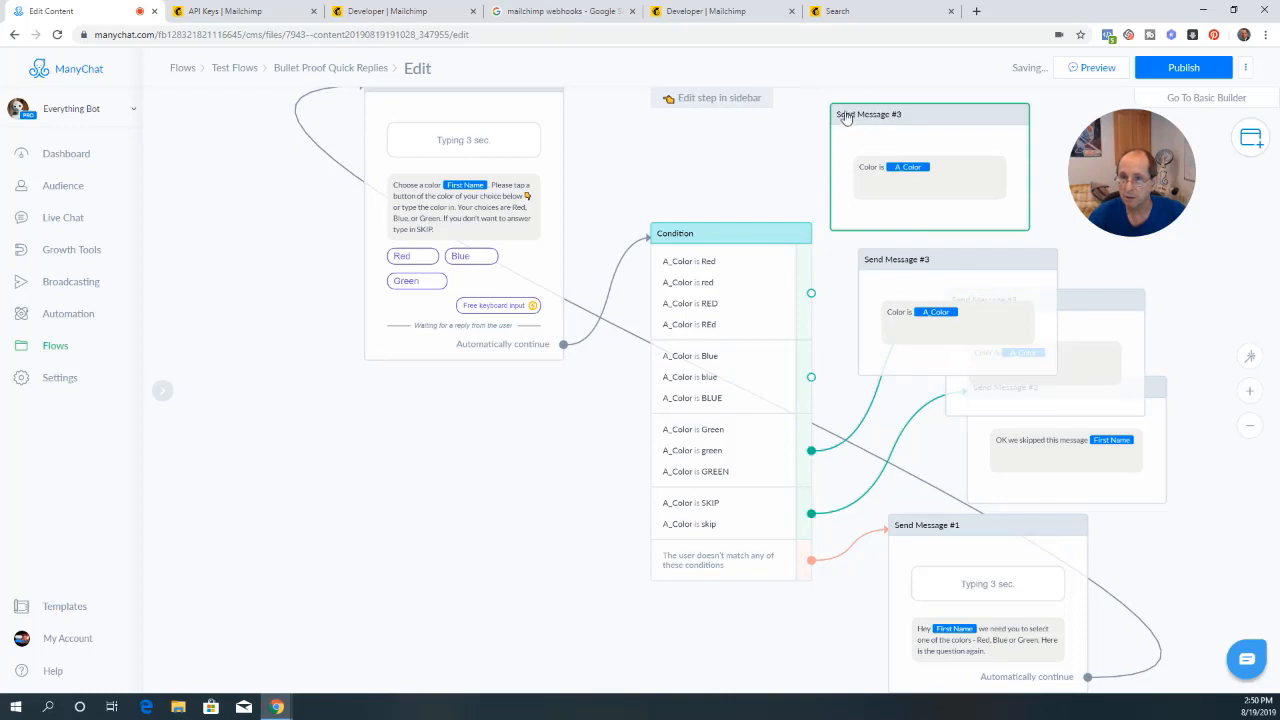
pyautogui.moveTo(858, 120); pyautogui.dragTo(856, 167)
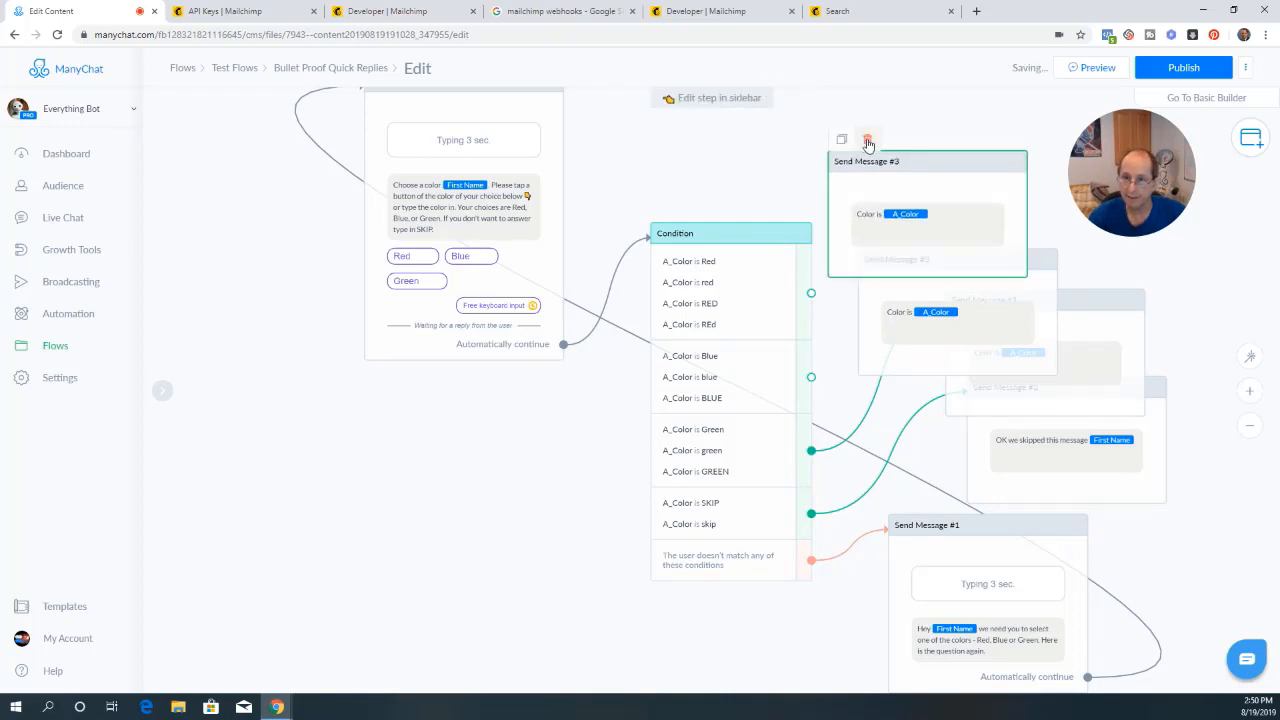
pyautogui.click(868, 141)
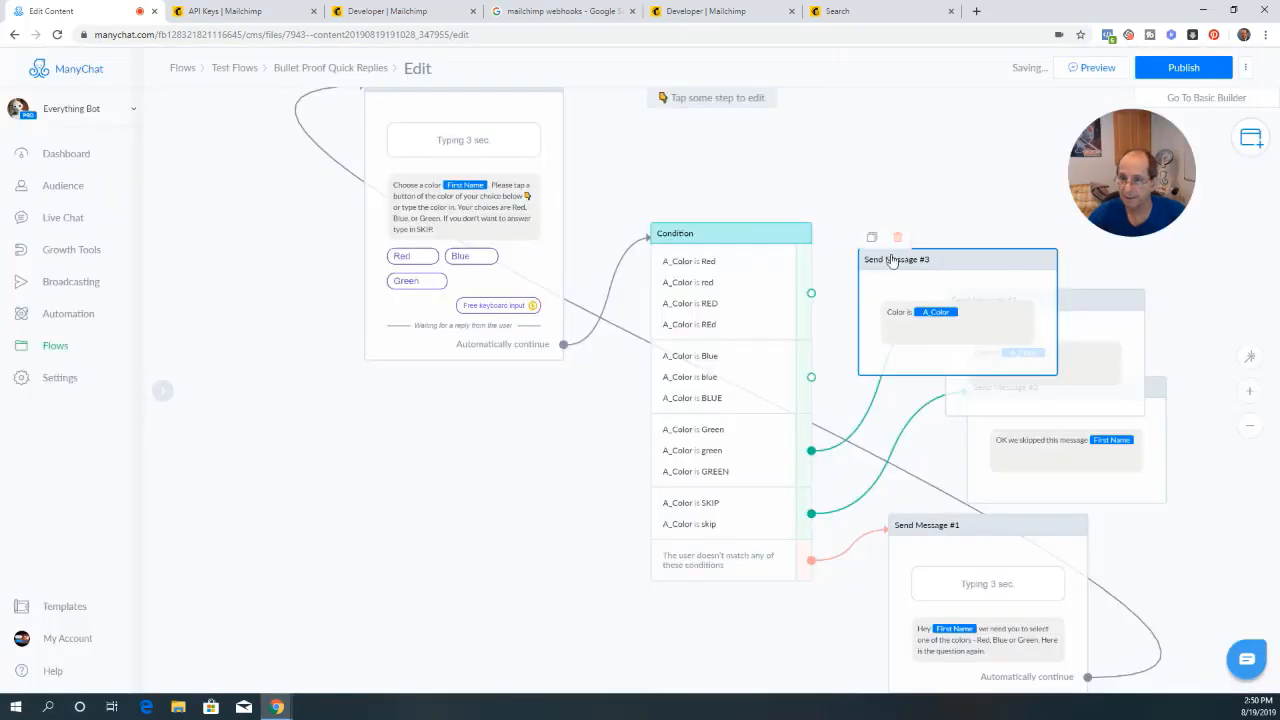
pyautogui.click(894, 240)
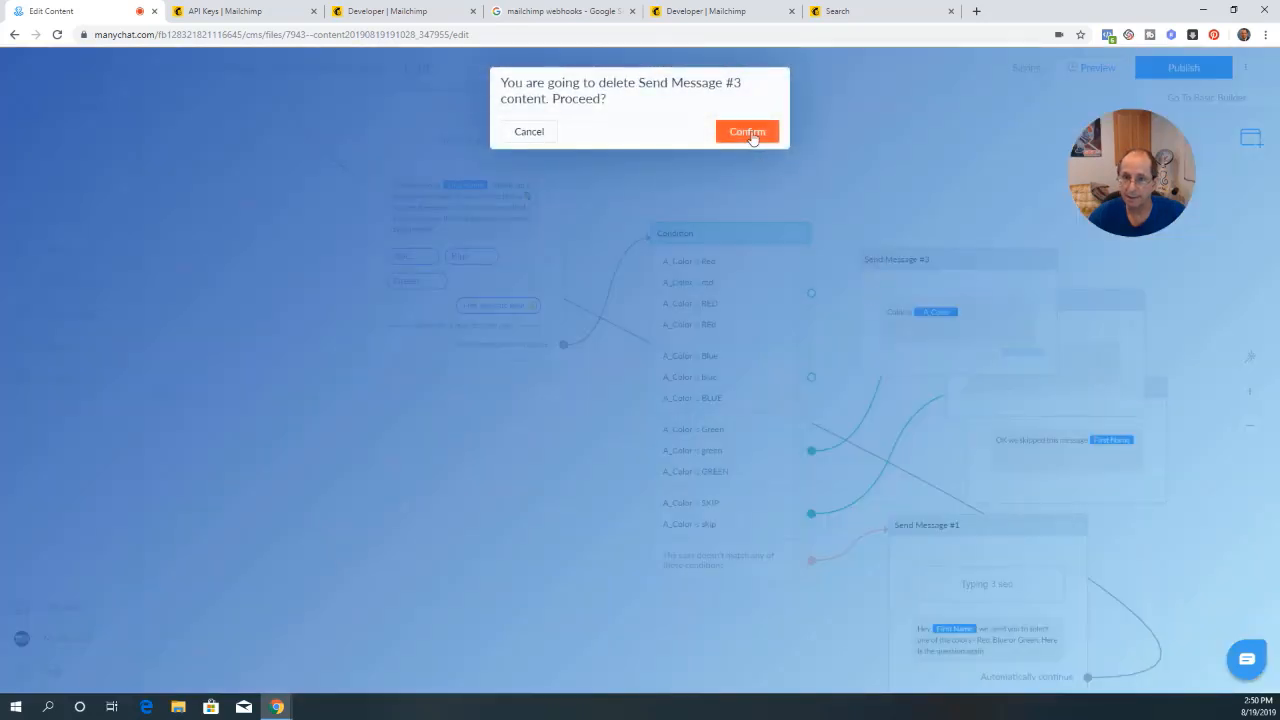
pyautogui.click(747, 132)
# Move the remaining color message above the skip message and add "here is question 2" on a new line of its text
pyautogui.moveTo(1014, 320); pyautogui.dragTo(951, 229)
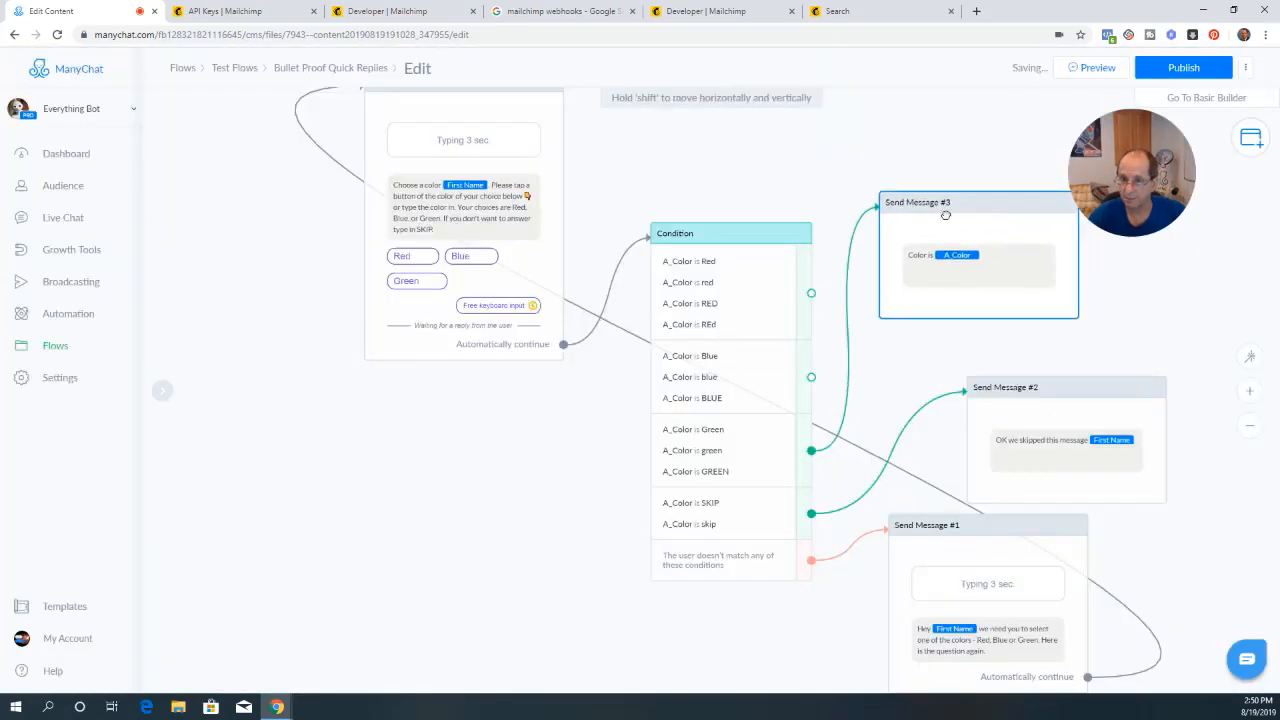
pyautogui.click(977, 274)
pyautogui.click(290, 166)
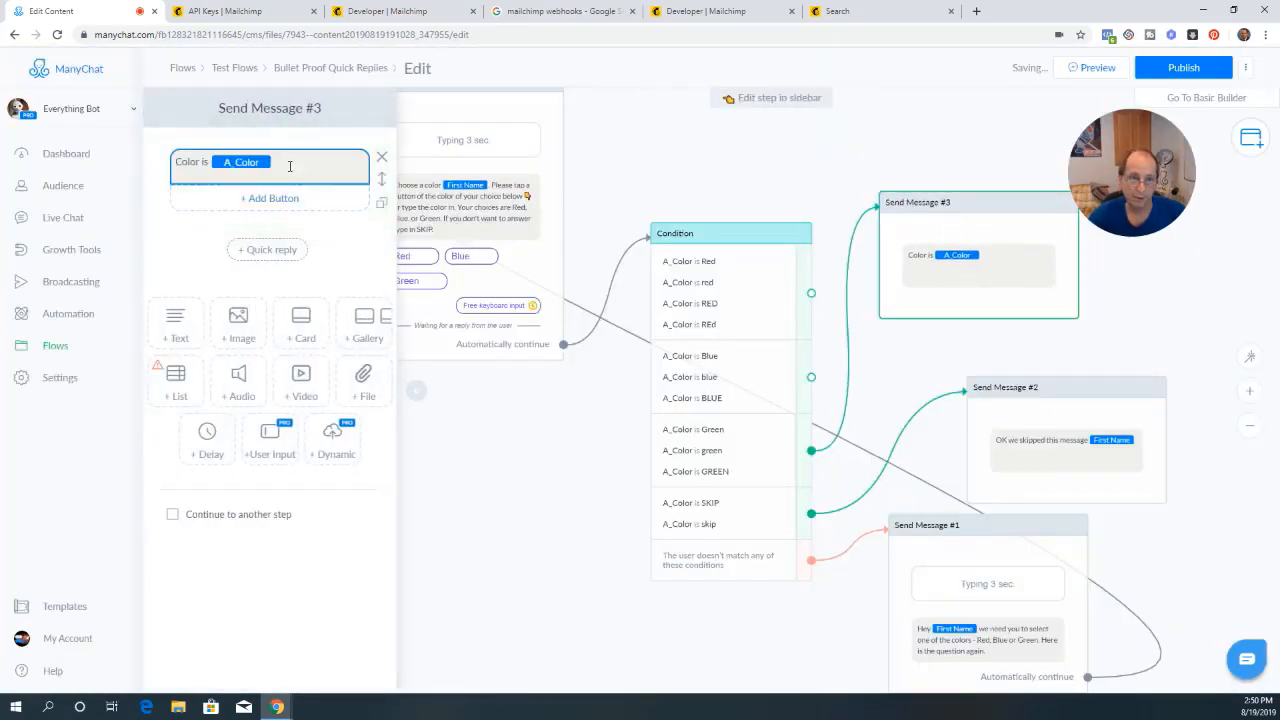
pyautogui.press('Return')
pyautogui.write('h')
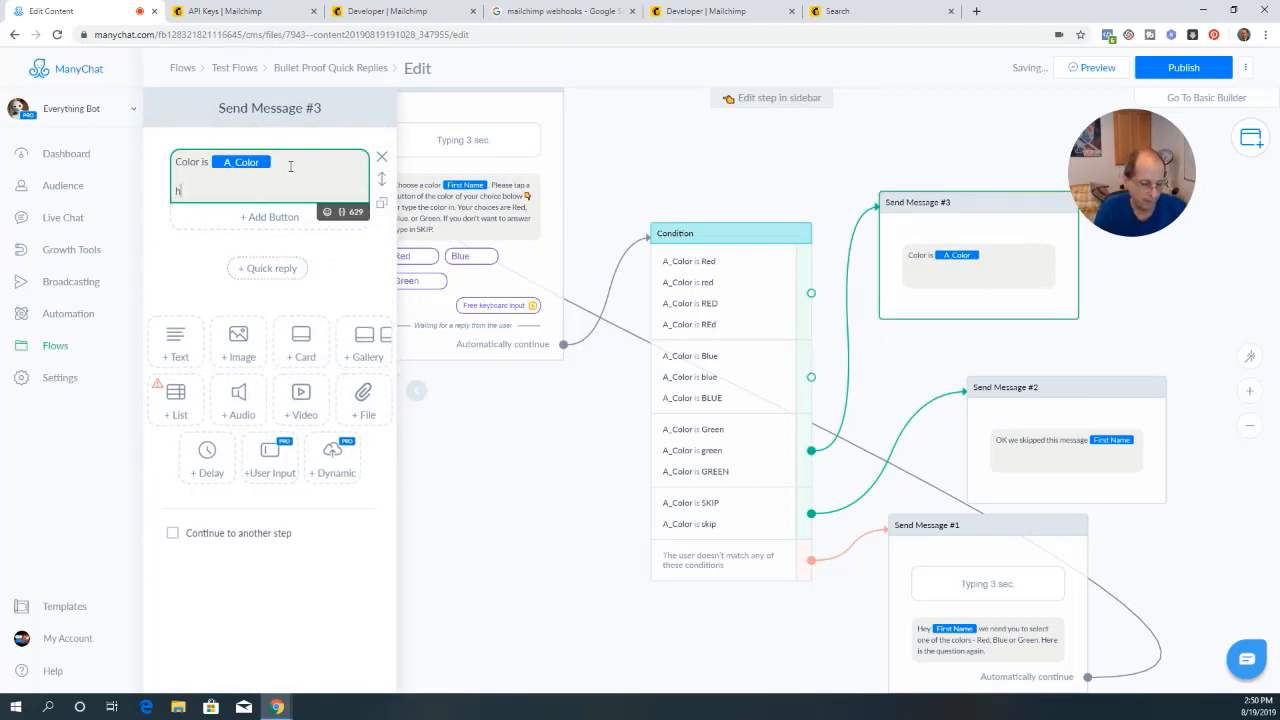
pyautogui.write('ere is qu')
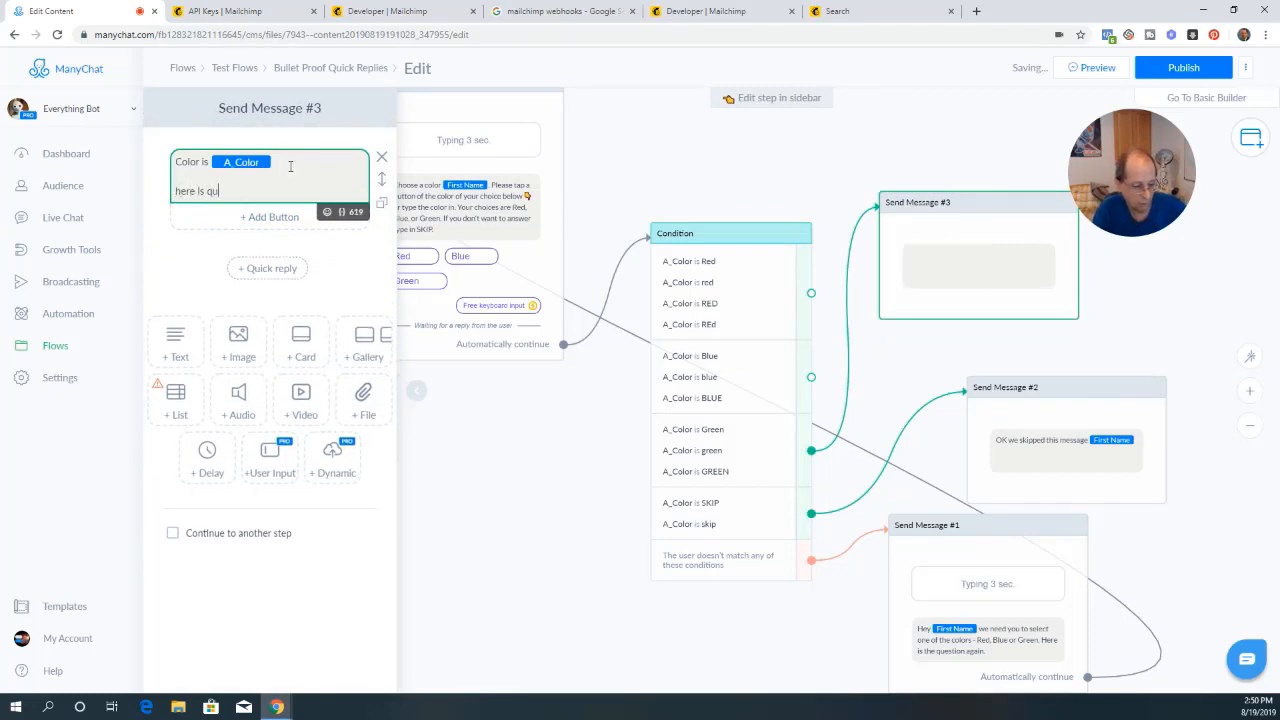
pyautogui.write('estion 2')
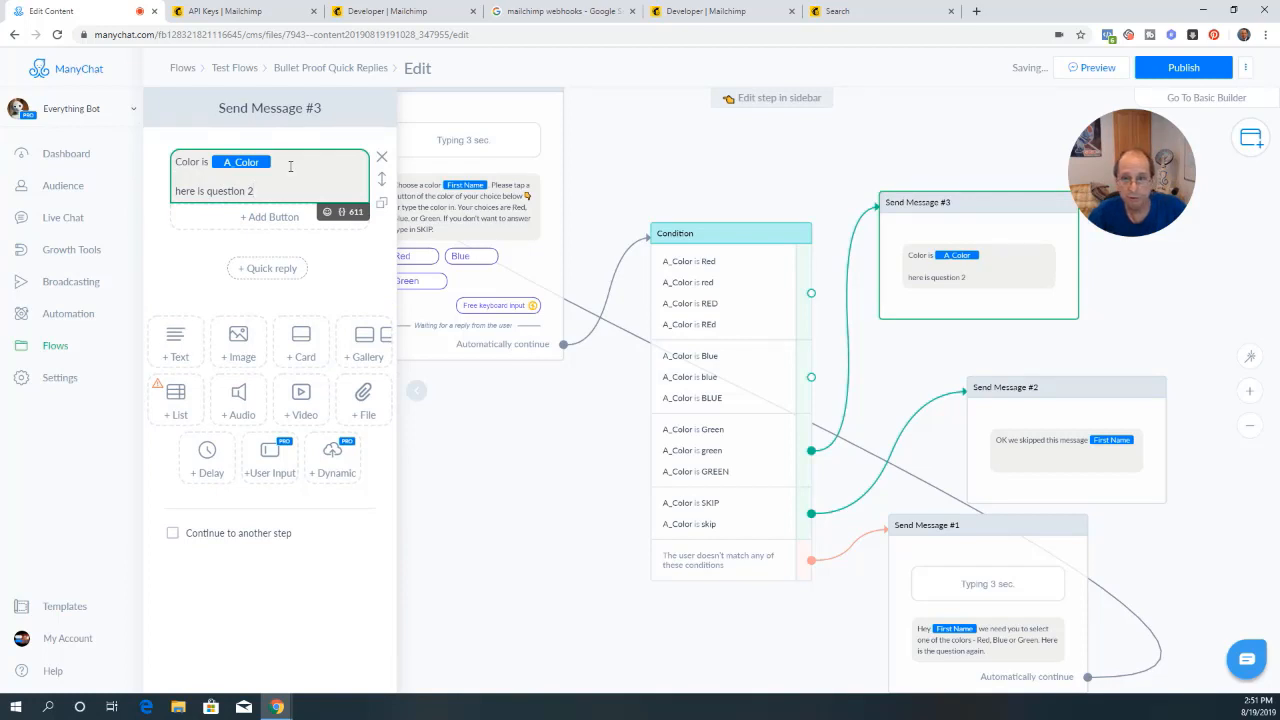
# Connect the Blue and Red branches to the same color message as the Green branch
pyautogui.click(624, 428)
pyautogui.moveTo(811, 377); pyautogui.dragTo(905, 225)
pyautogui.moveTo(812, 294); pyautogui.dragTo(894, 220)
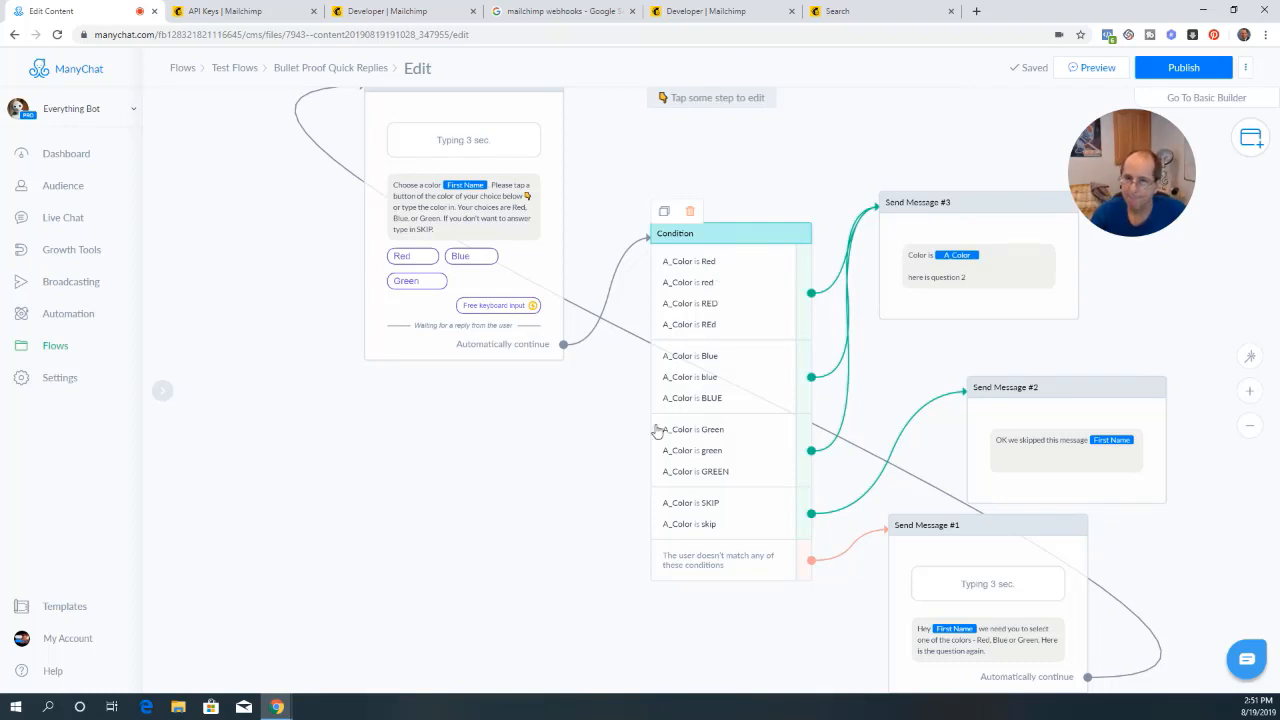
# Move the color message farther from the condition and remove its connections from the Blue, Red and Green branches
pyautogui.moveTo(656, 430); pyautogui.dragTo(423, 420)
pyautogui.click(540, 278)
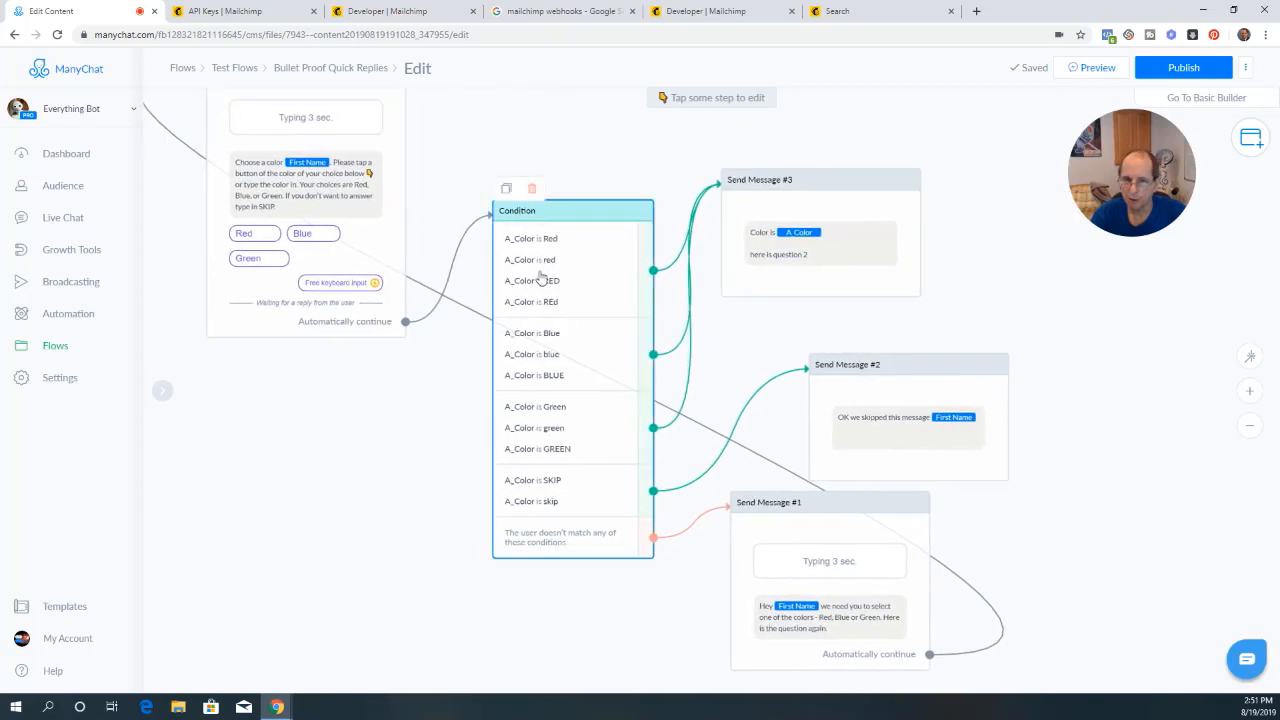
pyautogui.moveTo(828, 196); pyautogui.dragTo(969, 207)
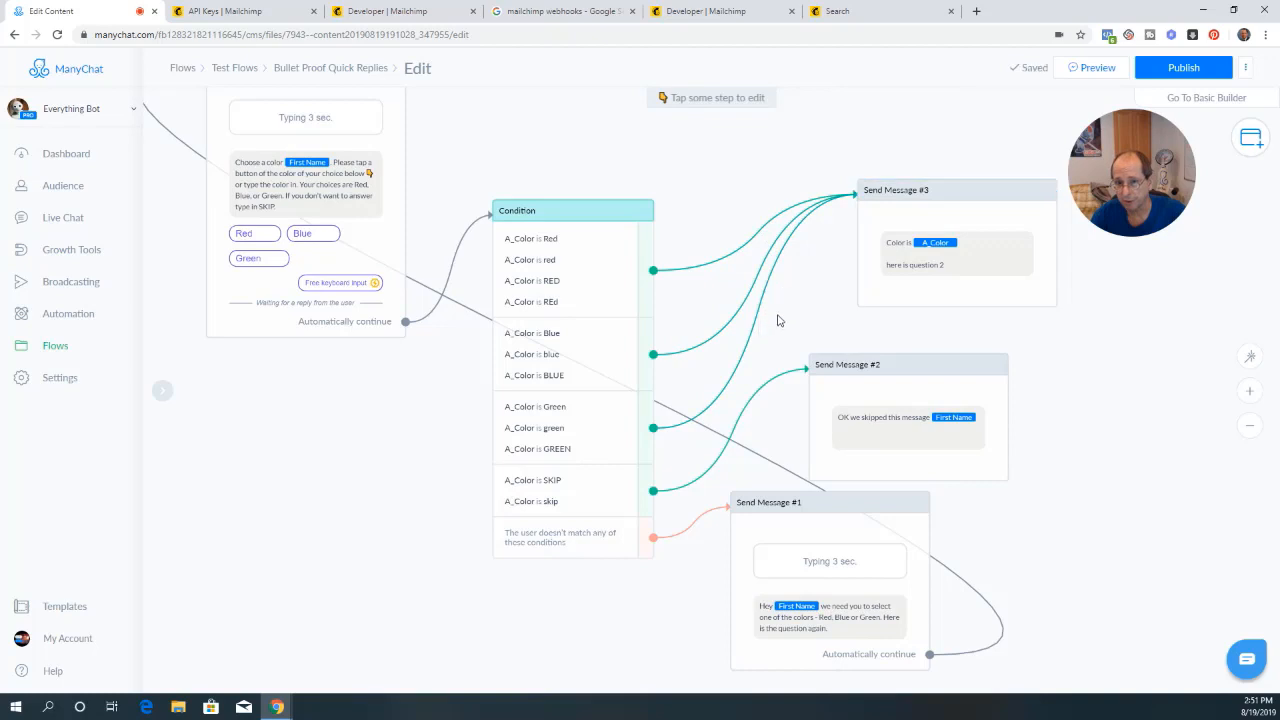
pyautogui.click(771, 290)
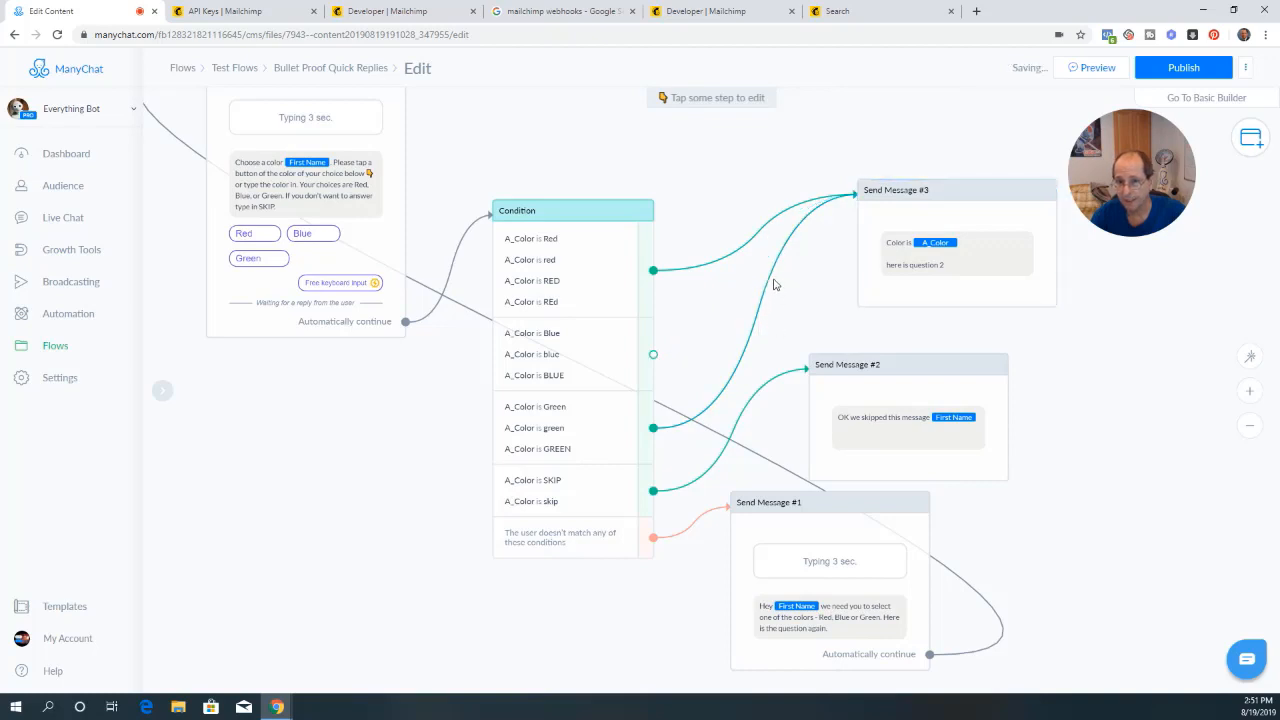
pyautogui.click(772, 249)
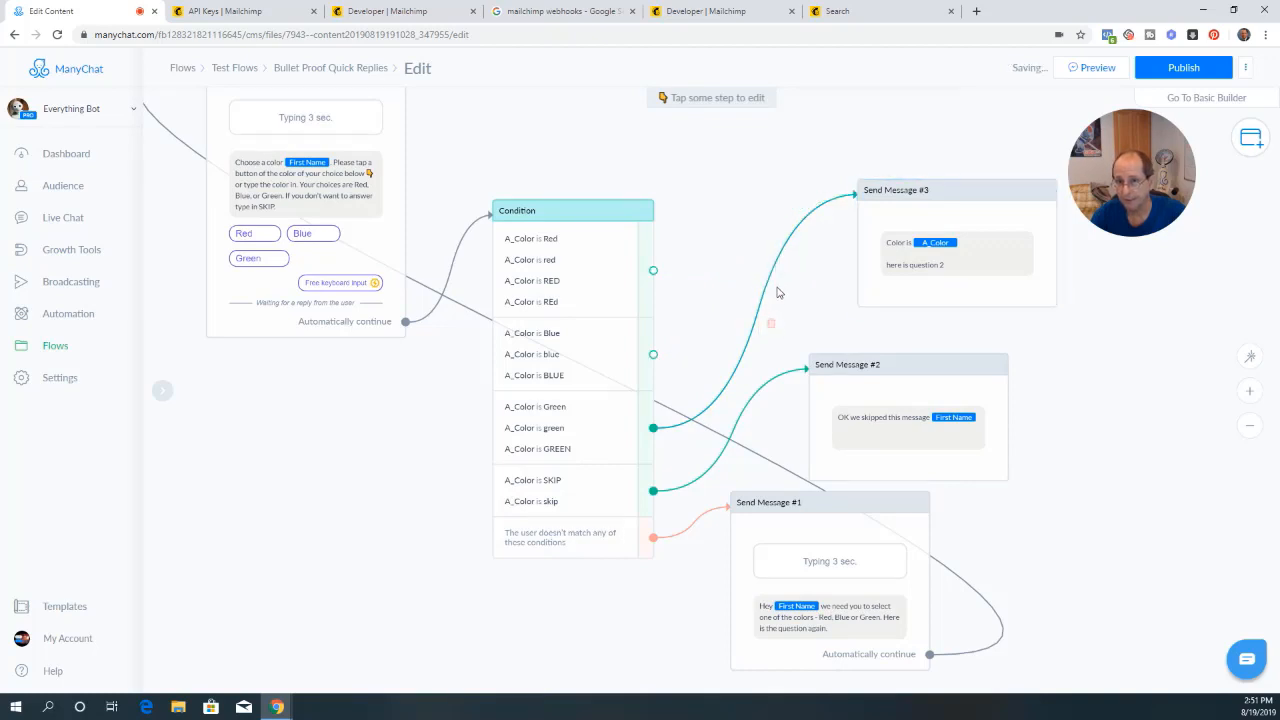
pyautogui.click(772, 322)
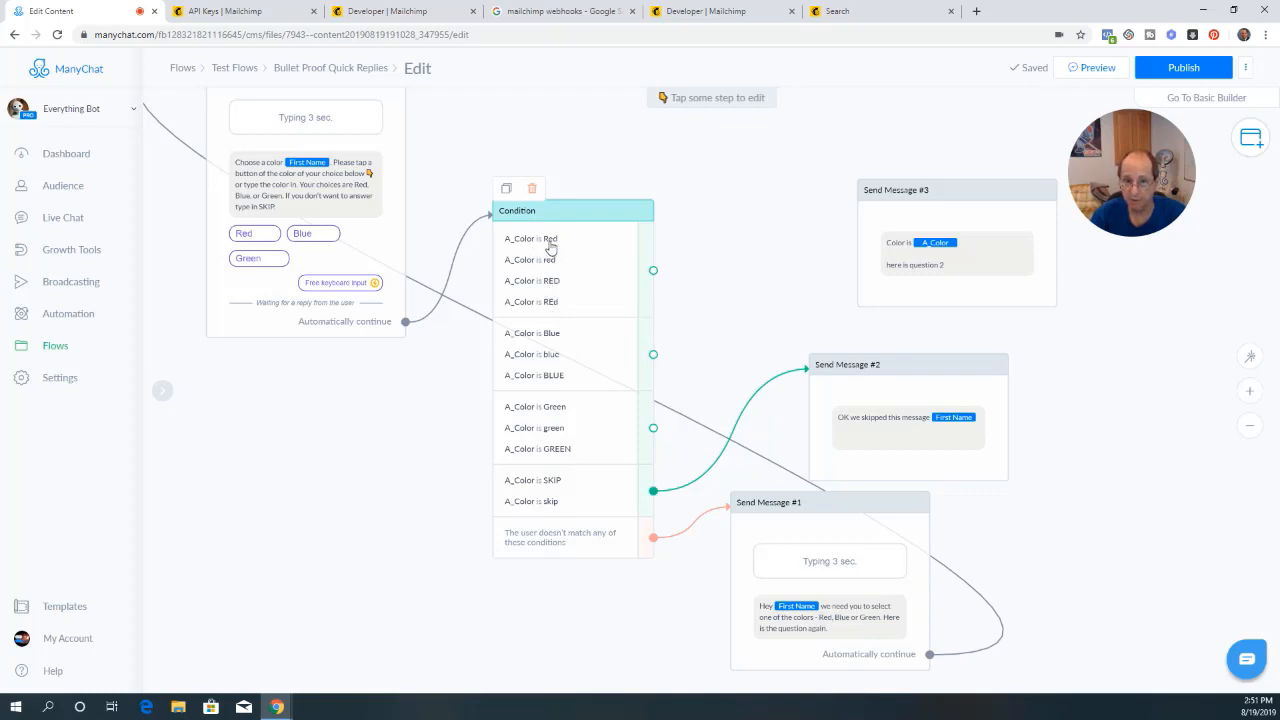
# Connect the Red branch to a new Actions step and add a Set Custom Field action to it
pyautogui.moveTo(653, 270); pyautogui.dragTo(700, 228)
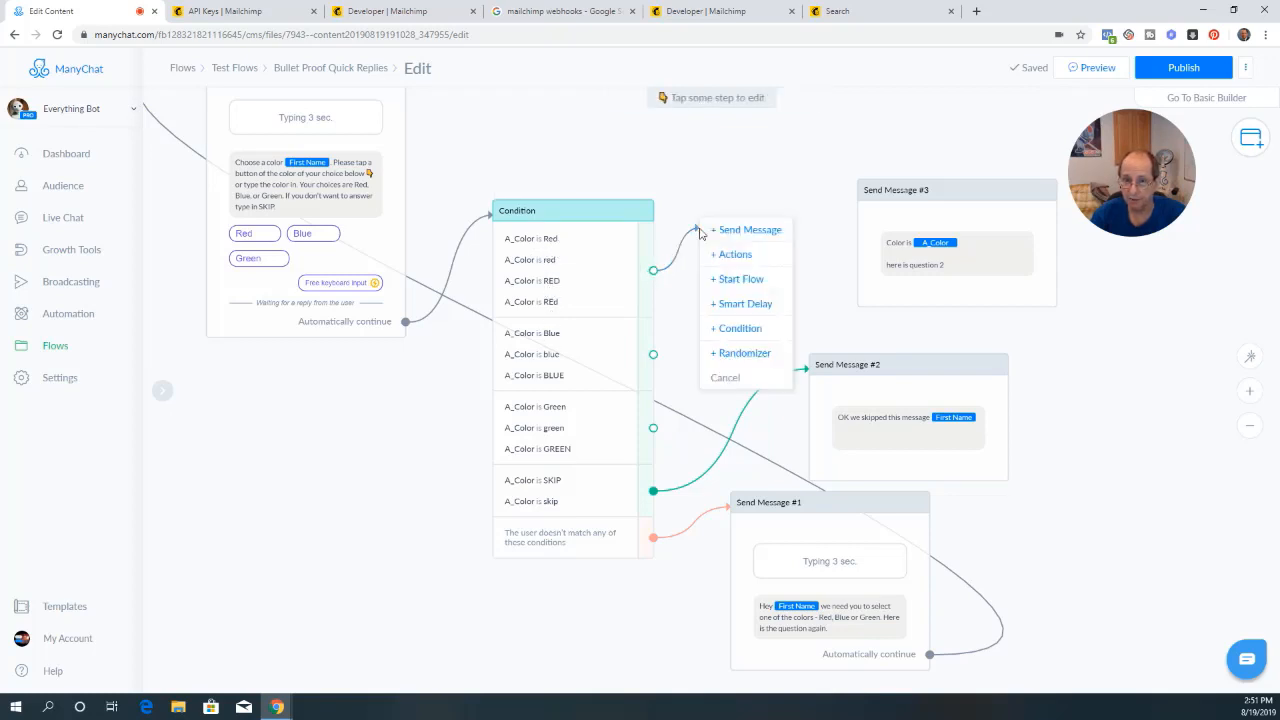
pyautogui.click(740, 254)
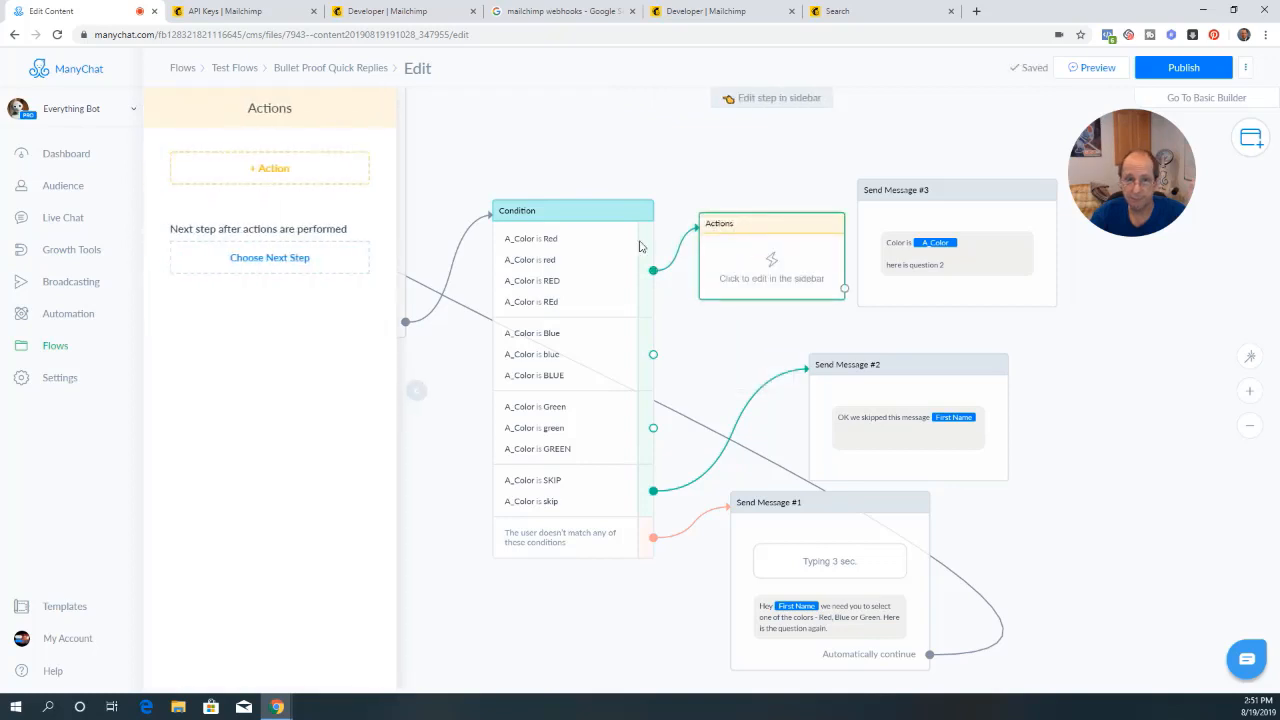
pyautogui.click(277, 178)
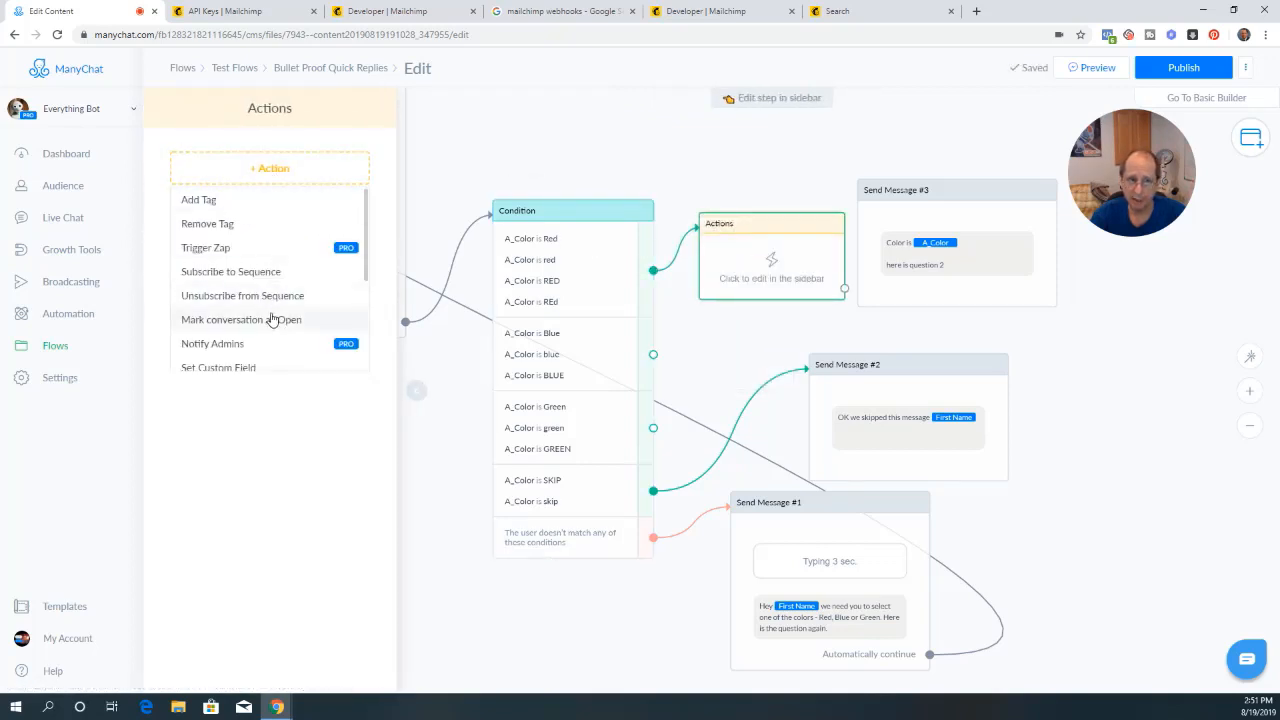
pyautogui.scroll(-2, 270, 318)
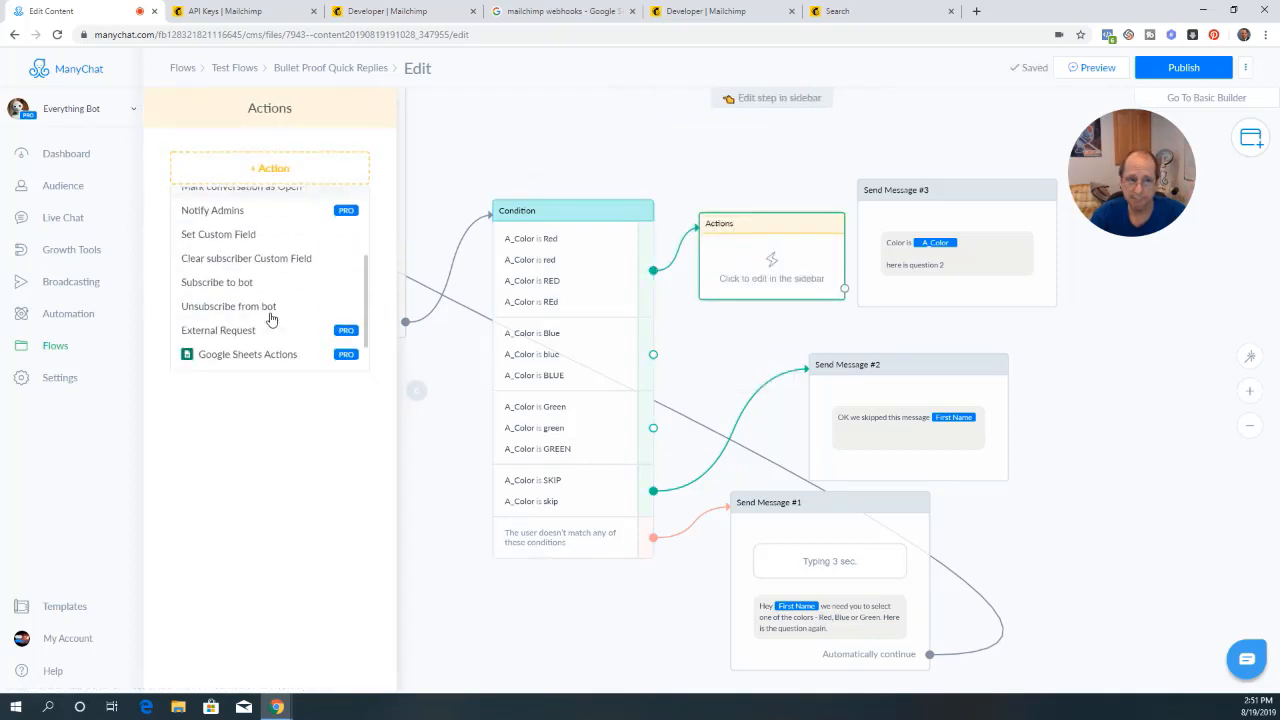
pyautogui.click(241, 240)
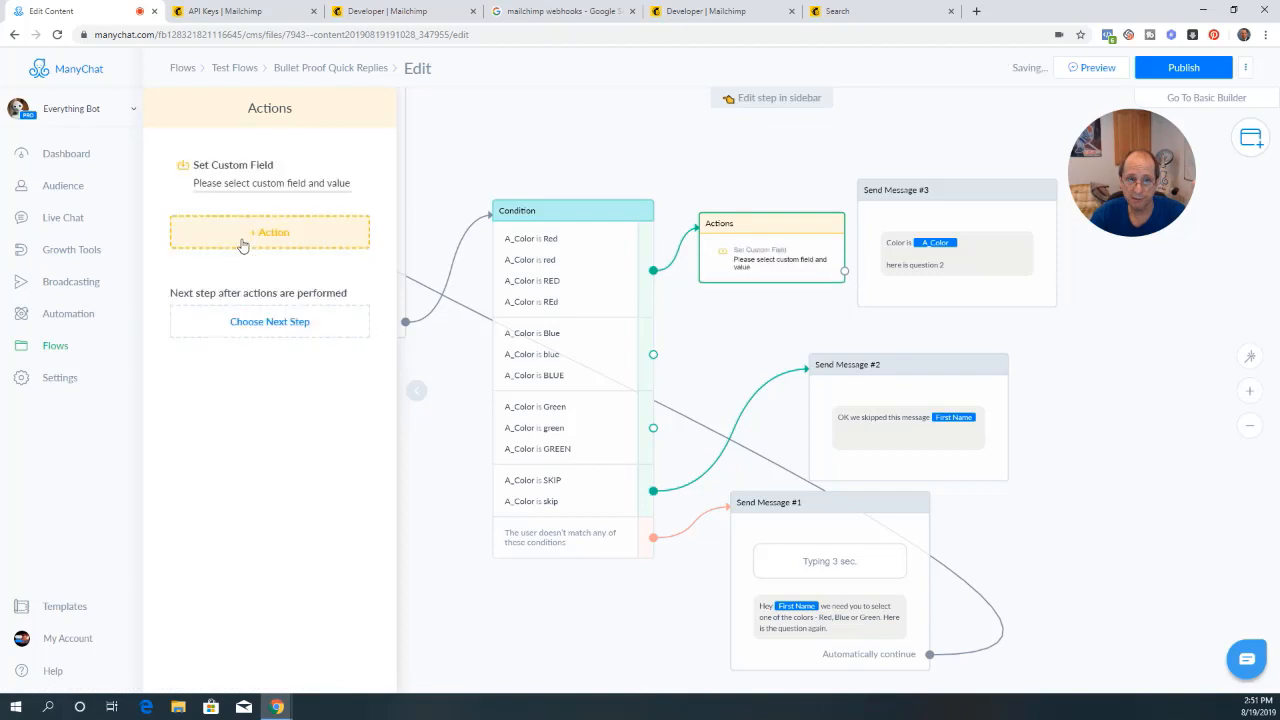
# Configure the Red branch's action to set A_Color to Red, and connect it to the color message
pyautogui.click(240, 183)
pyautogui.click(424, 176)
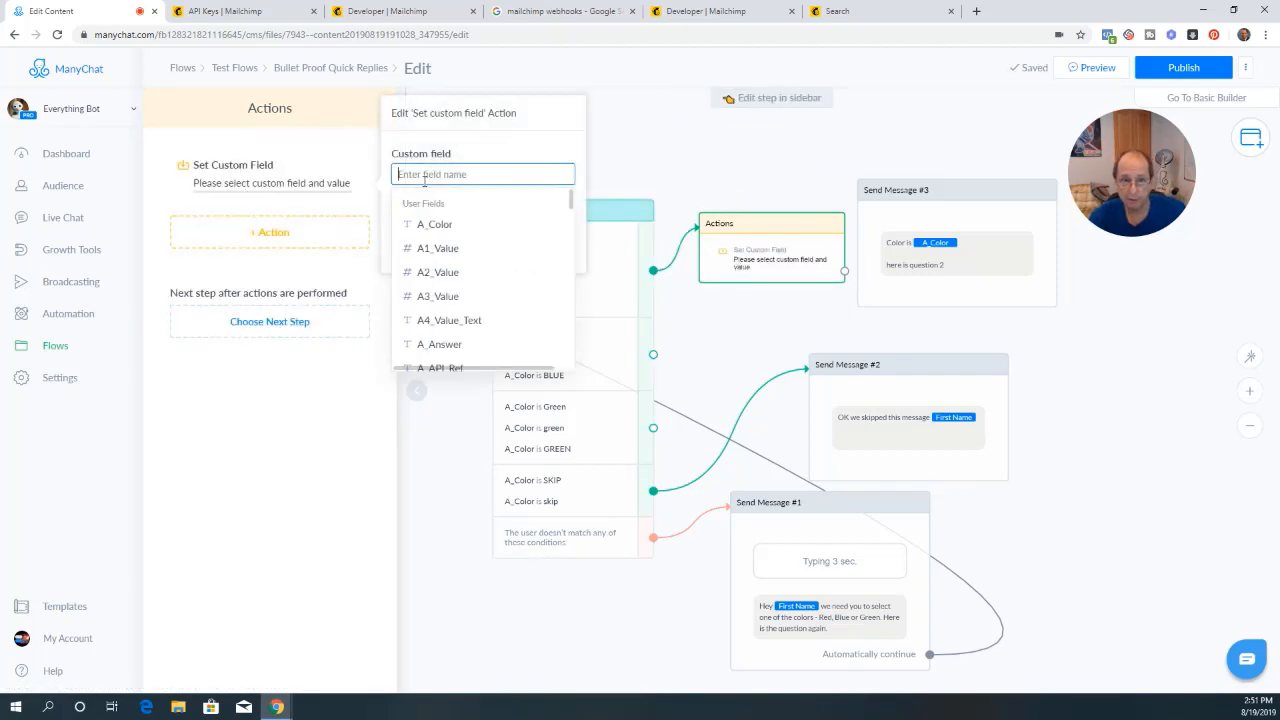
pyautogui.click(437, 225)
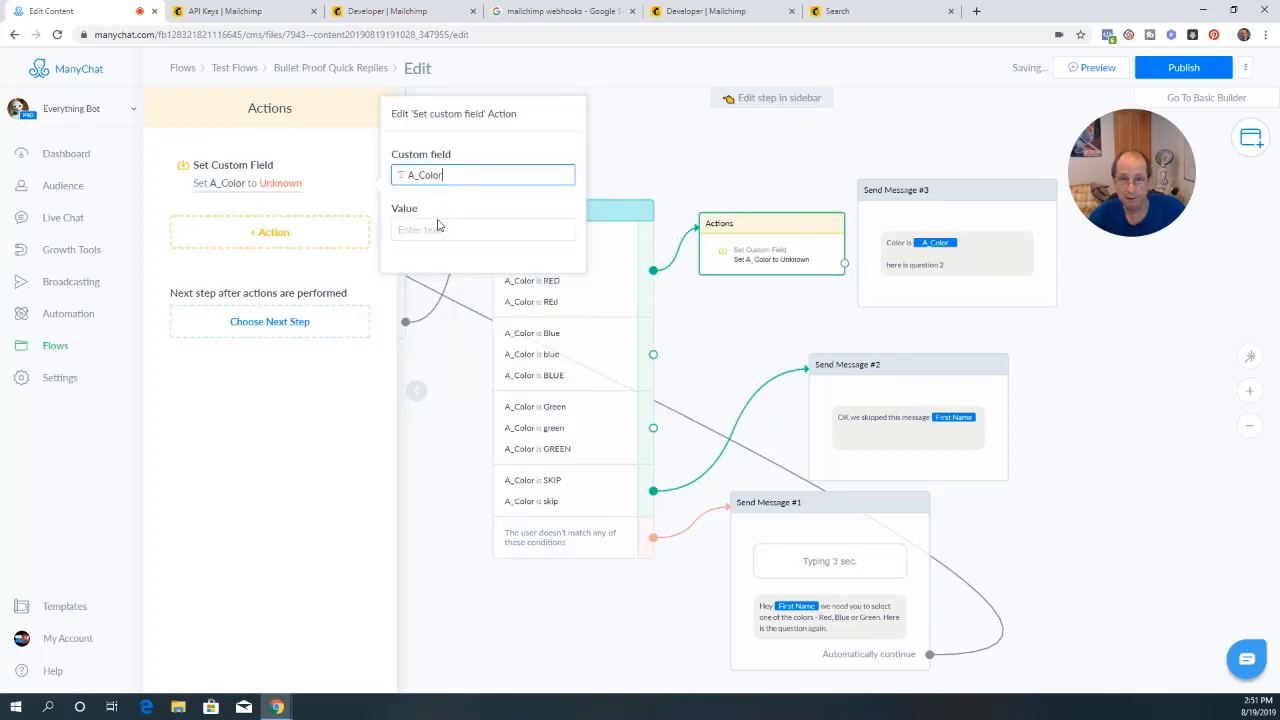
pyautogui.click(282, 192)
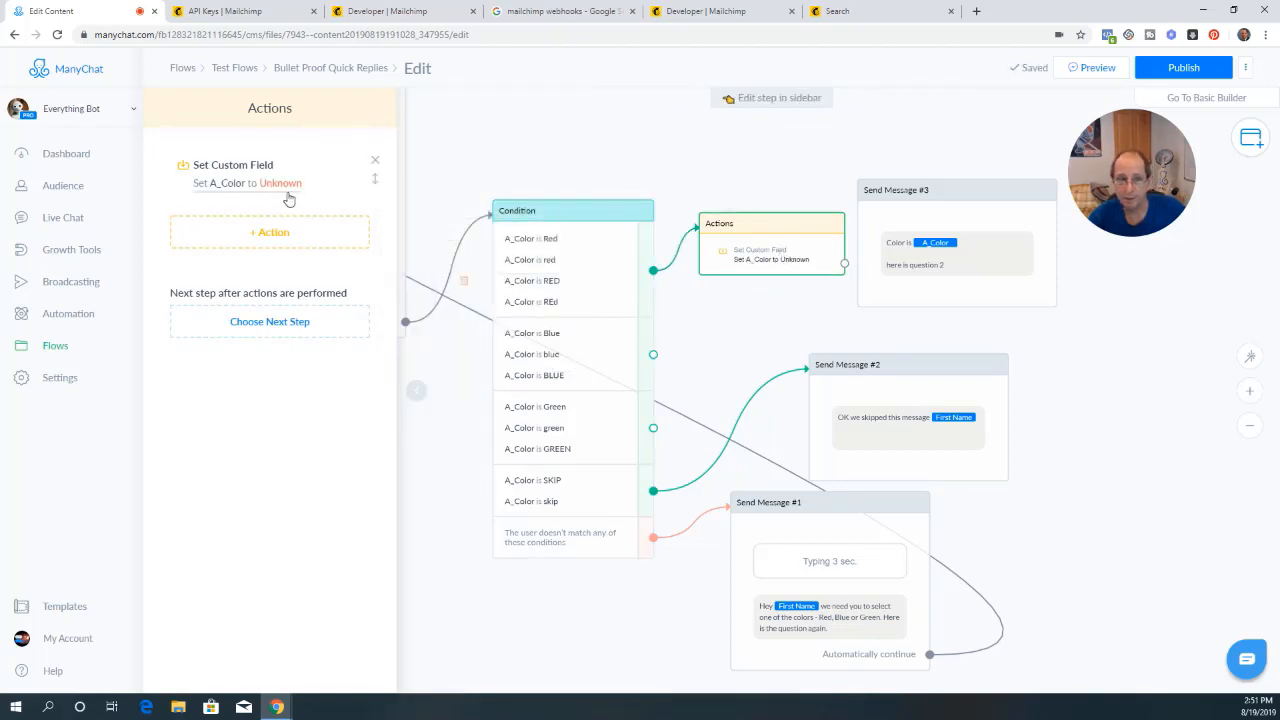
pyautogui.click(254, 188)
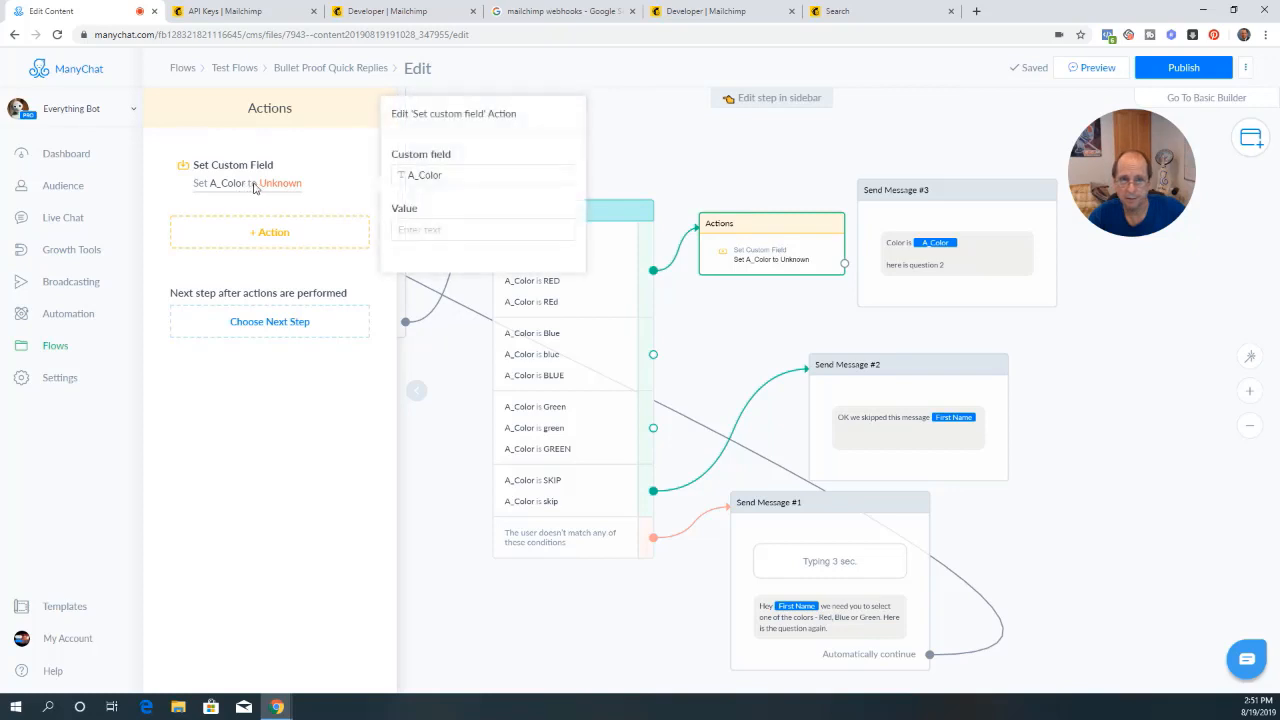
pyautogui.click(420, 228)
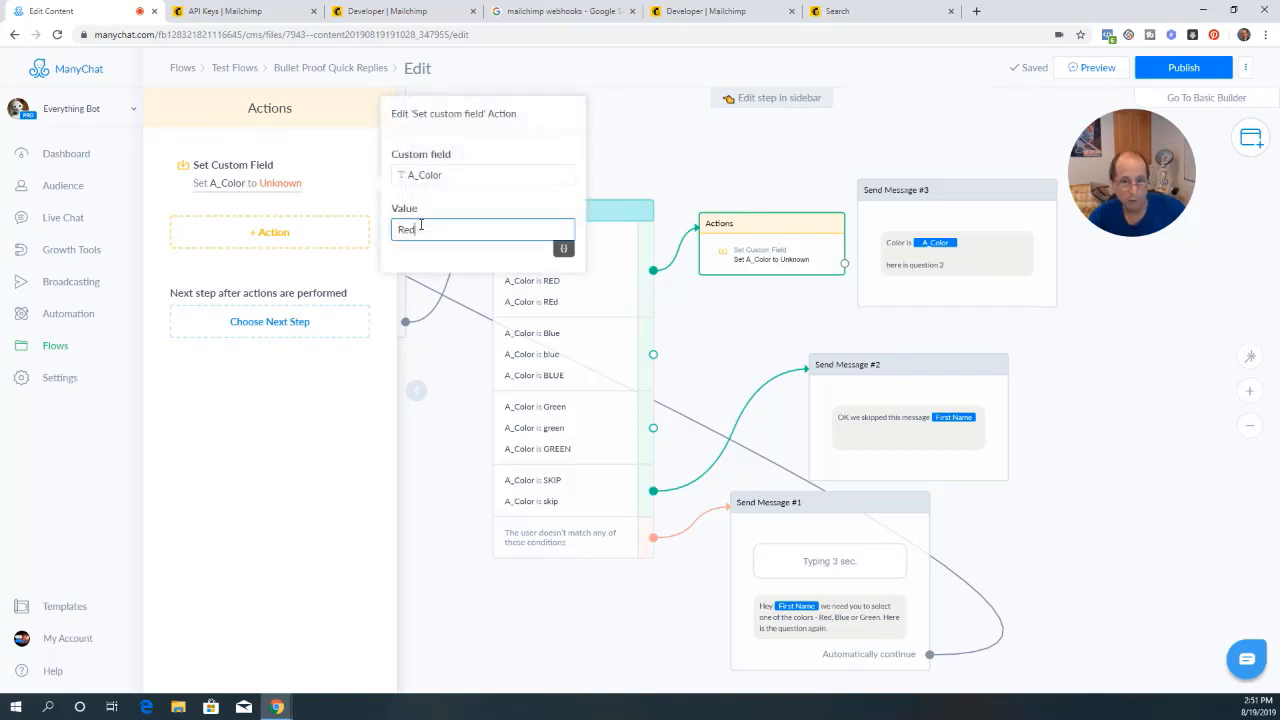
pyautogui.click(707, 209)
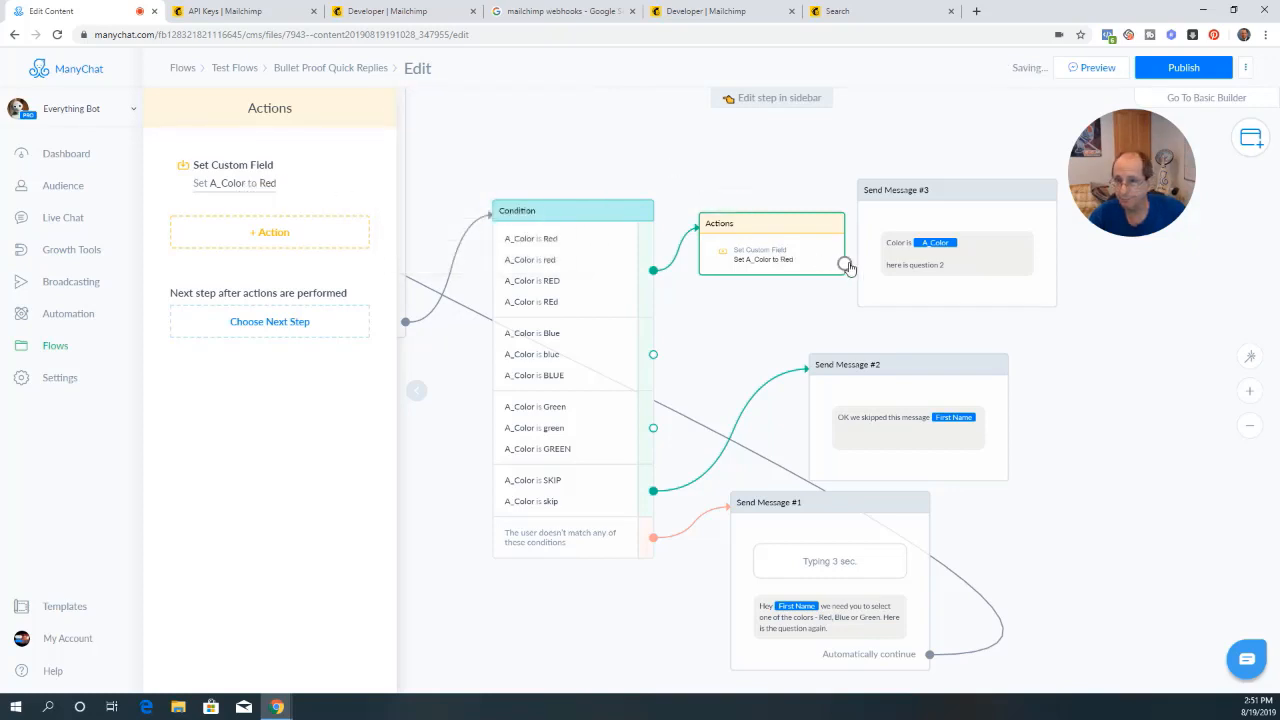
pyautogui.moveTo(845, 264); pyautogui.dragTo(872, 193)
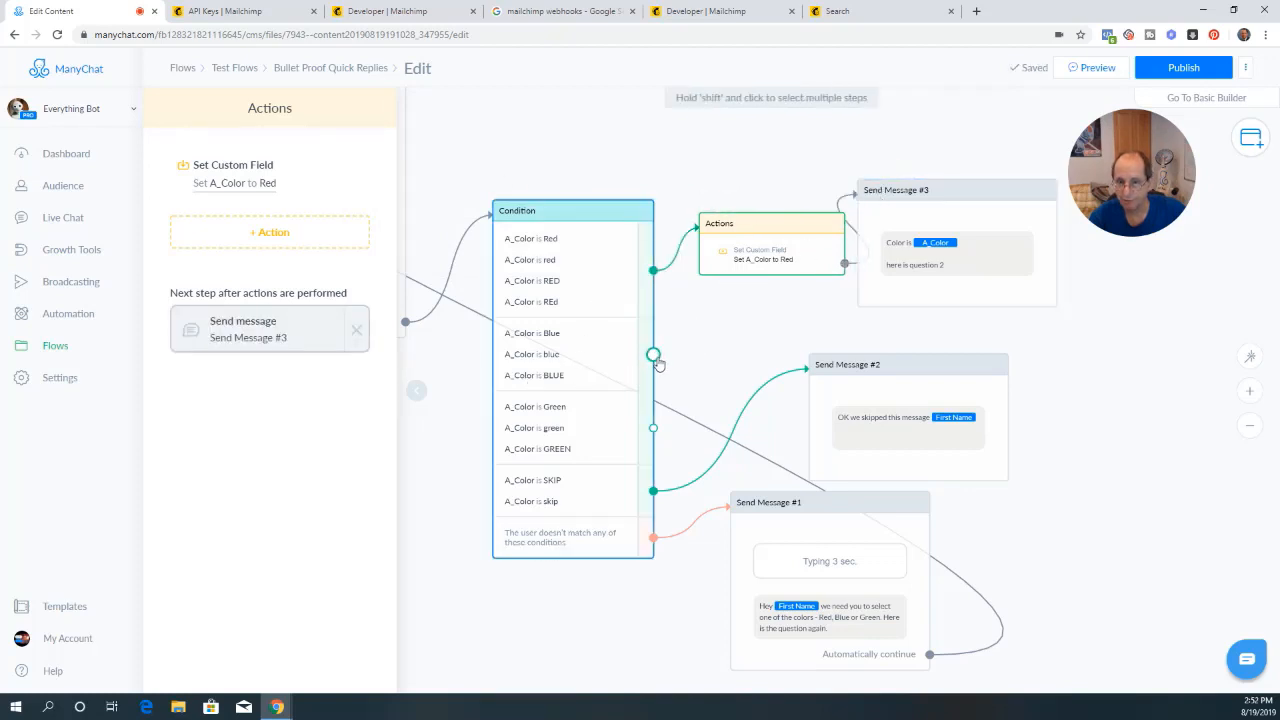
# Duplicate the Red Actions step, place the copy beneath the original and connect the Blue branch to it
pyautogui.moveTo(653, 354); pyautogui.dragTo(690, 330)
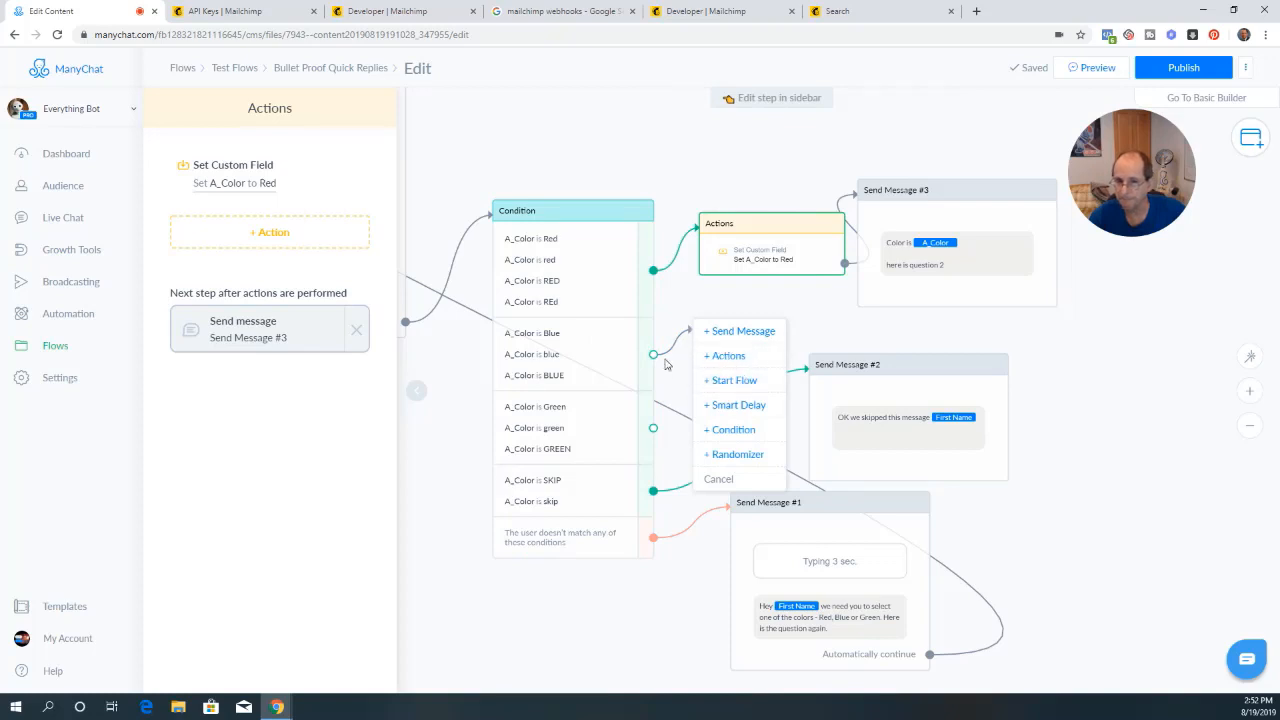
pyautogui.click(718, 478)
pyautogui.moveTo(749, 245)
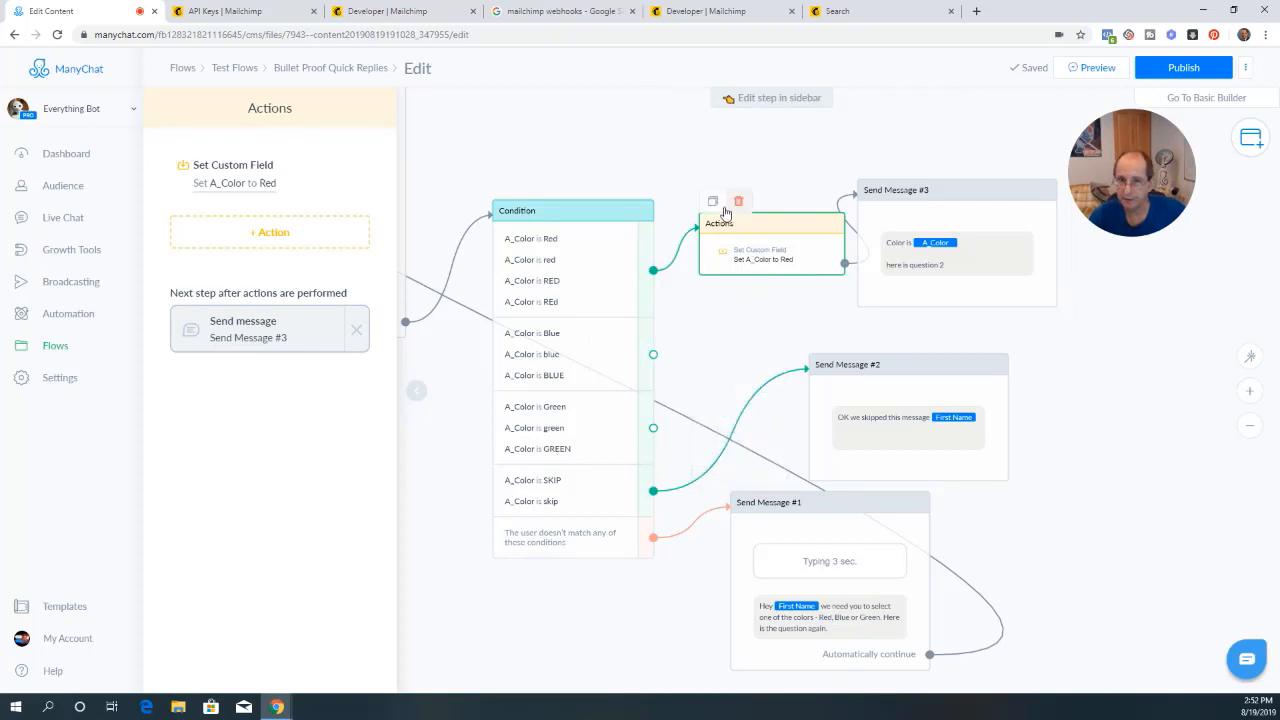
pyautogui.click(716, 203)
pyautogui.moveTo(880, 414); pyautogui.dragTo(737, 332)
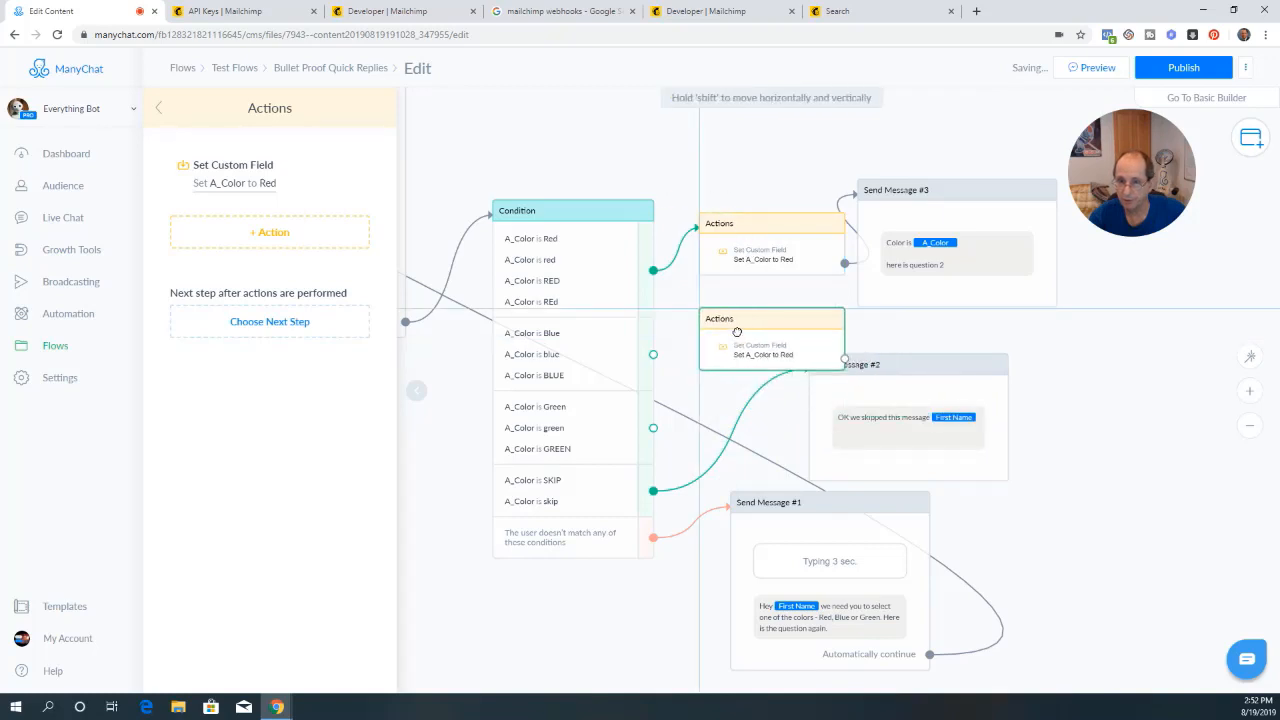
pyautogui.moveTo(652, 355); pyautogui.dragTo(711, 323)
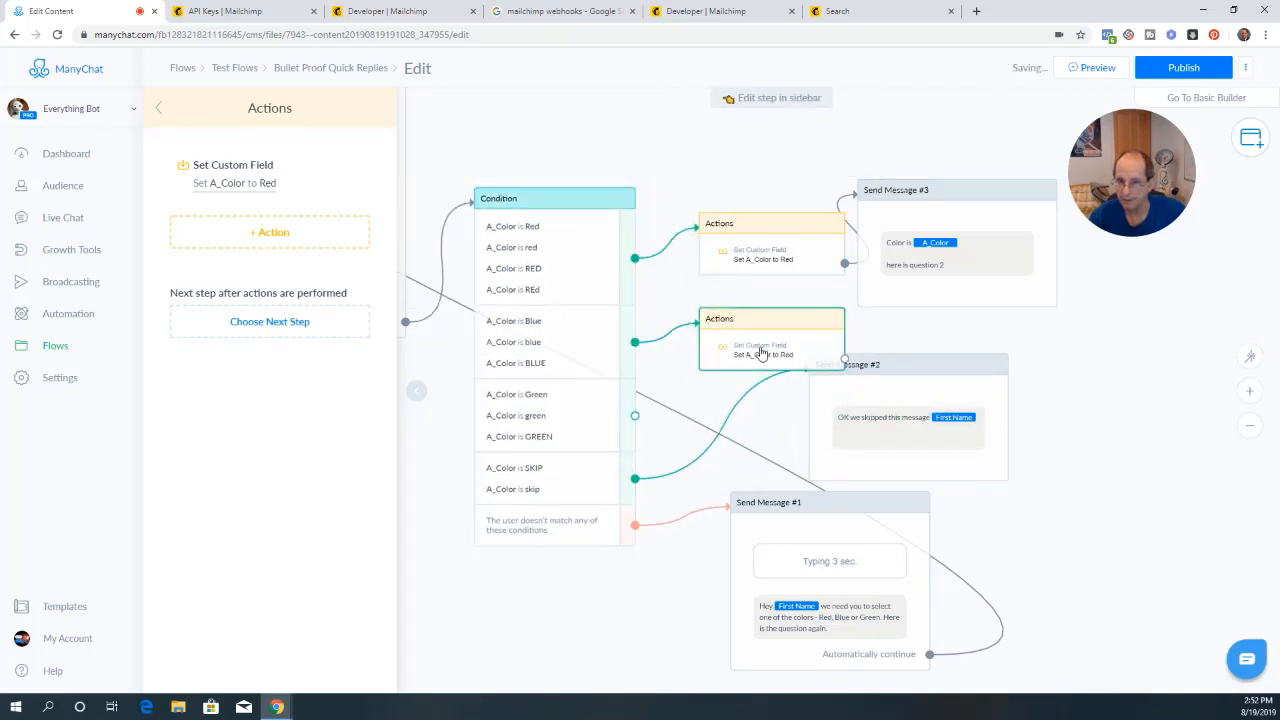
# Change the value set for A_Color in the Blue branch's action to Blue
pyautogui.click(244, 191)
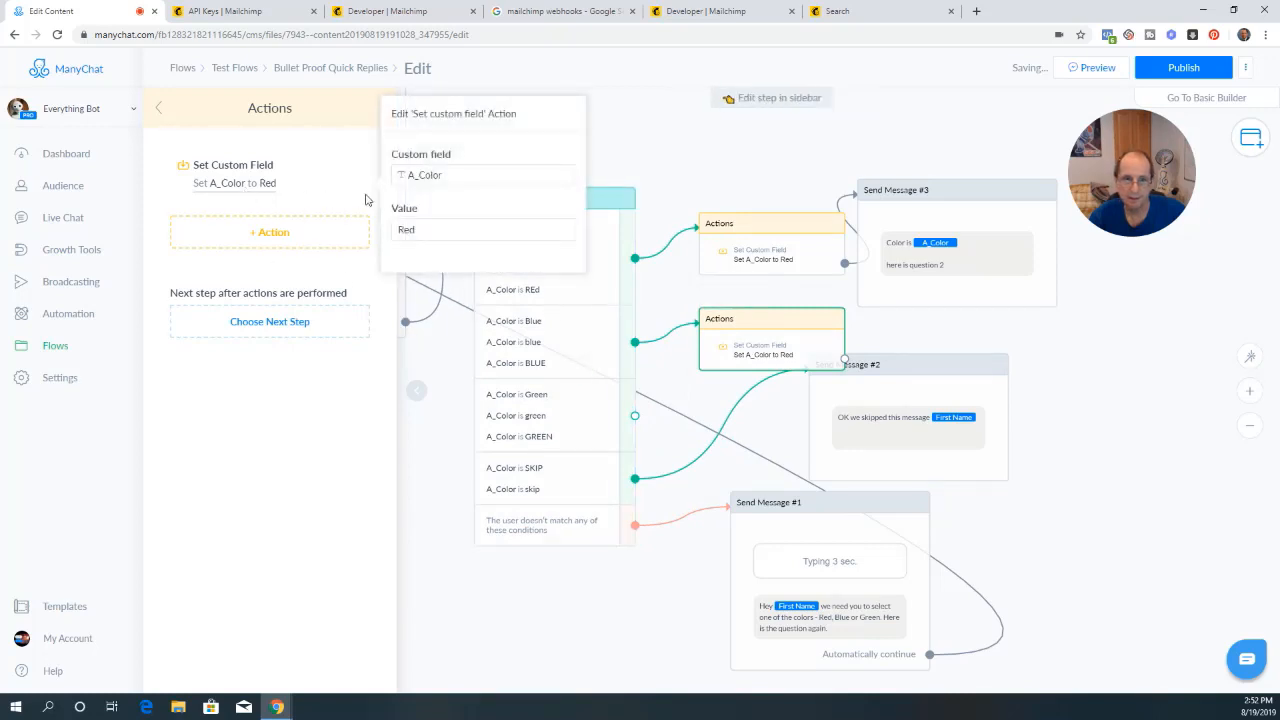
pyautogui.click(427, 231)
pyautogui.hotkey('ctrl', 'a')
pyautogui.write('B')
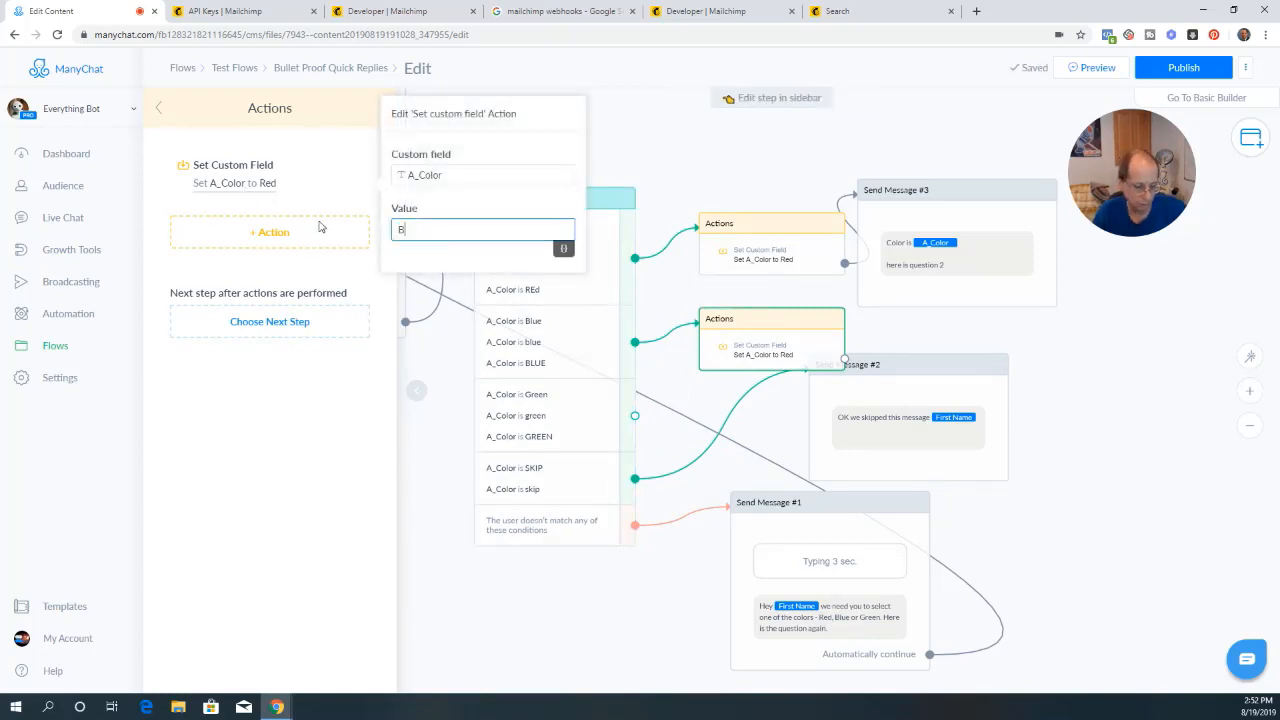
pyautogui.write('lue')
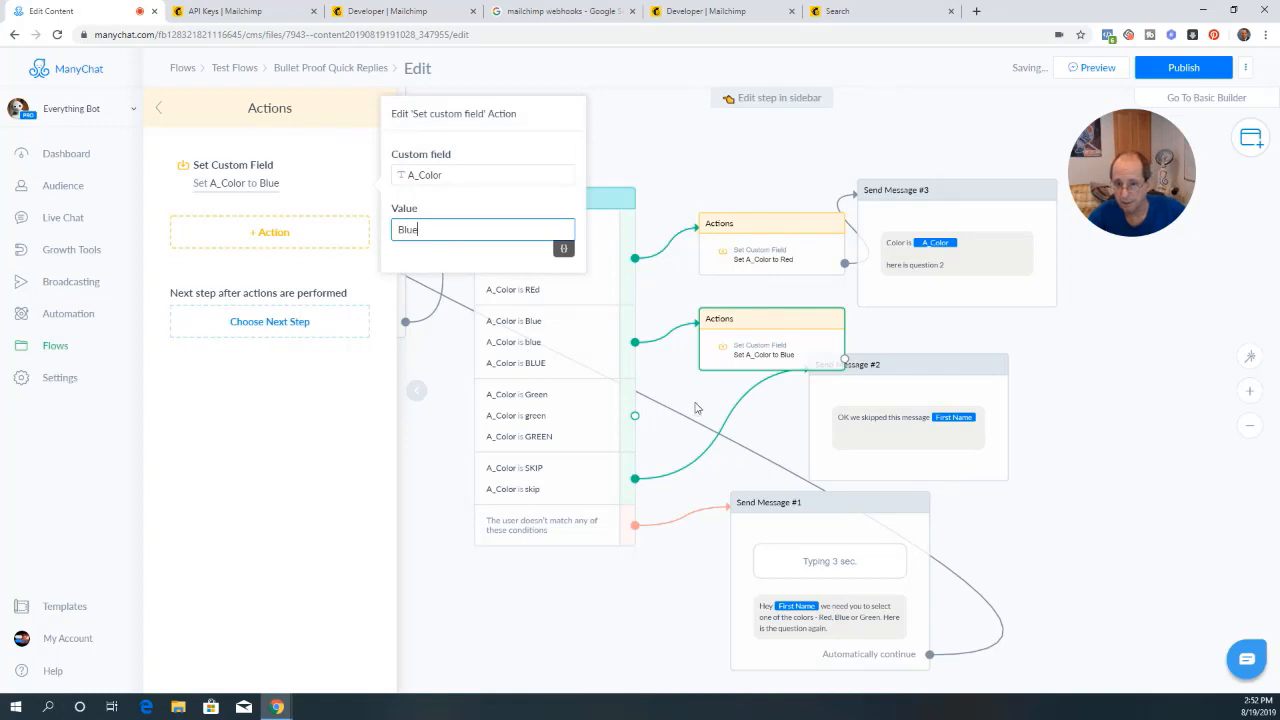
pyautogui.click(697, 408)
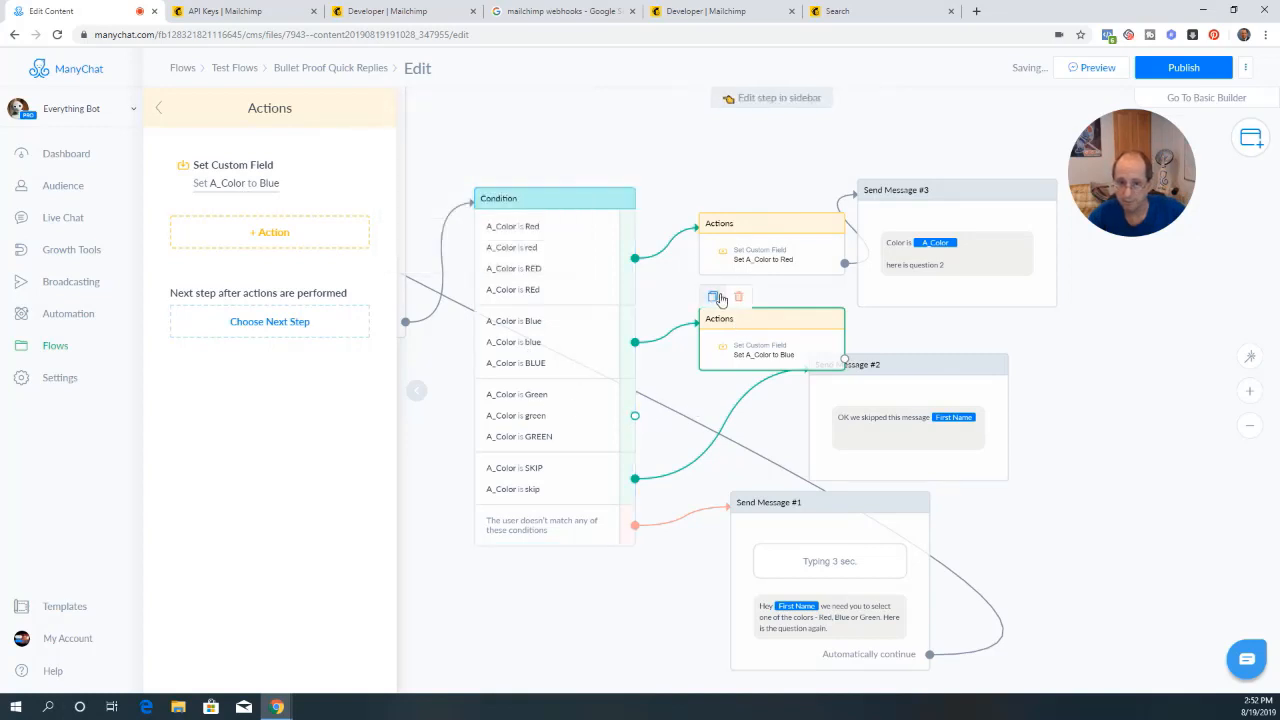
# Duplicate the Blue Actions step for the Green branch and change its A_Color value to Green
pyautogui.click(718, 297)
pyautogui.moveTo(871, 420); pyautogui.dragTo(690, 402)
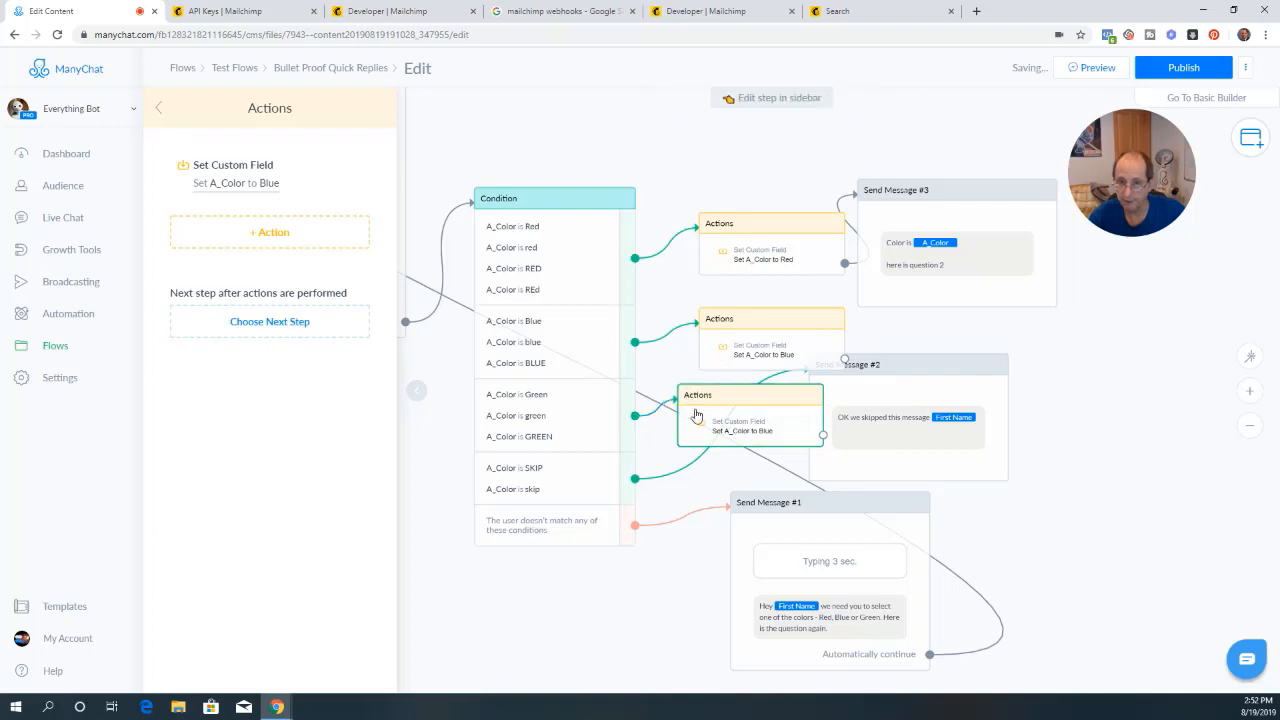
pyautogui.click(227, 186)
pyautogui.click(434, 229)
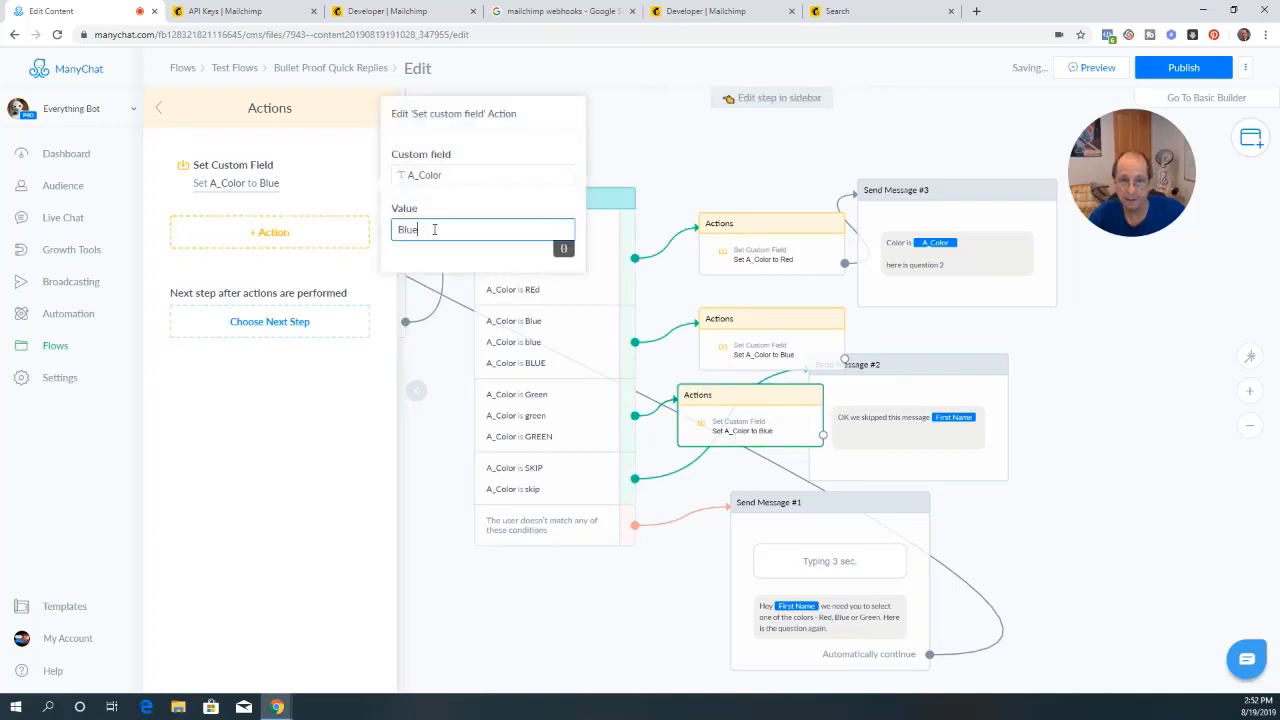
pyautogui.moveTo(434, 229); pyautogui.dragTo(372, 229)
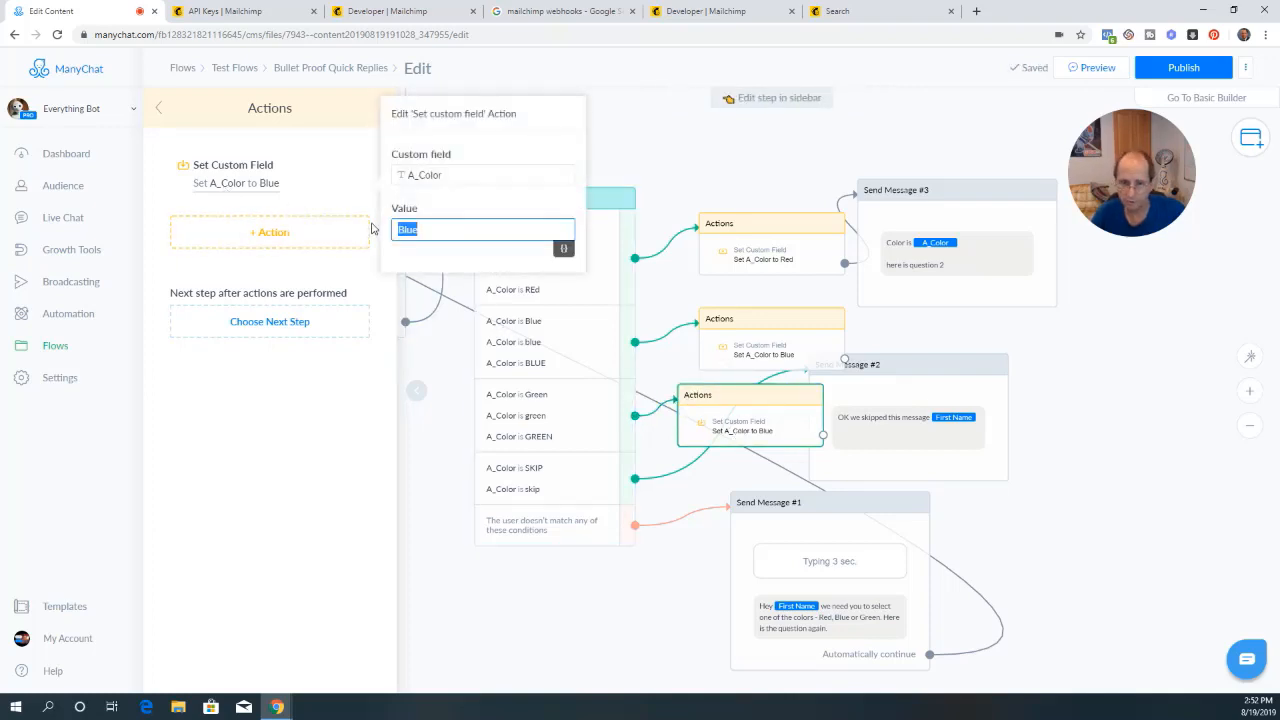
pyautogui.write('Green')
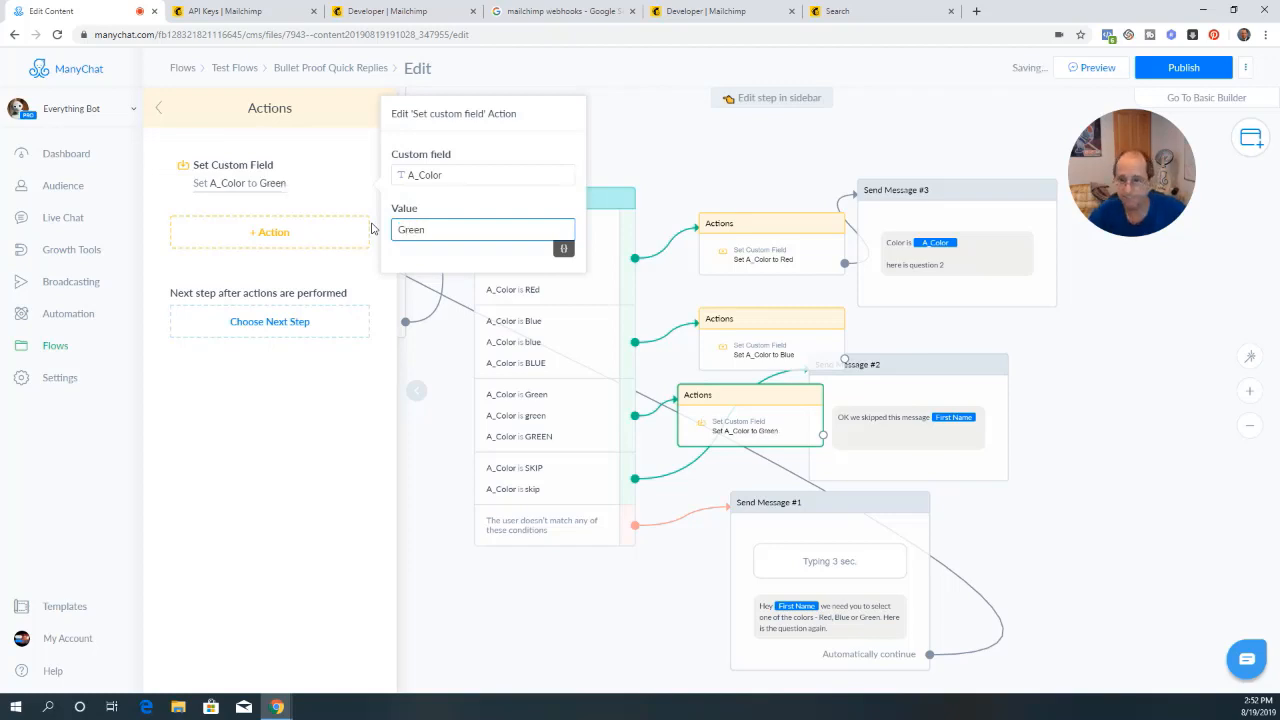
pyautogui.moveTo(1025, 375)
pyautogui.mouseDown()
pyautogui.moveTo(1001, 382)
pyautogui.moveTo(1015, 384)
pyautogui.mouseUp()
pyautogui.click(1071, 395)
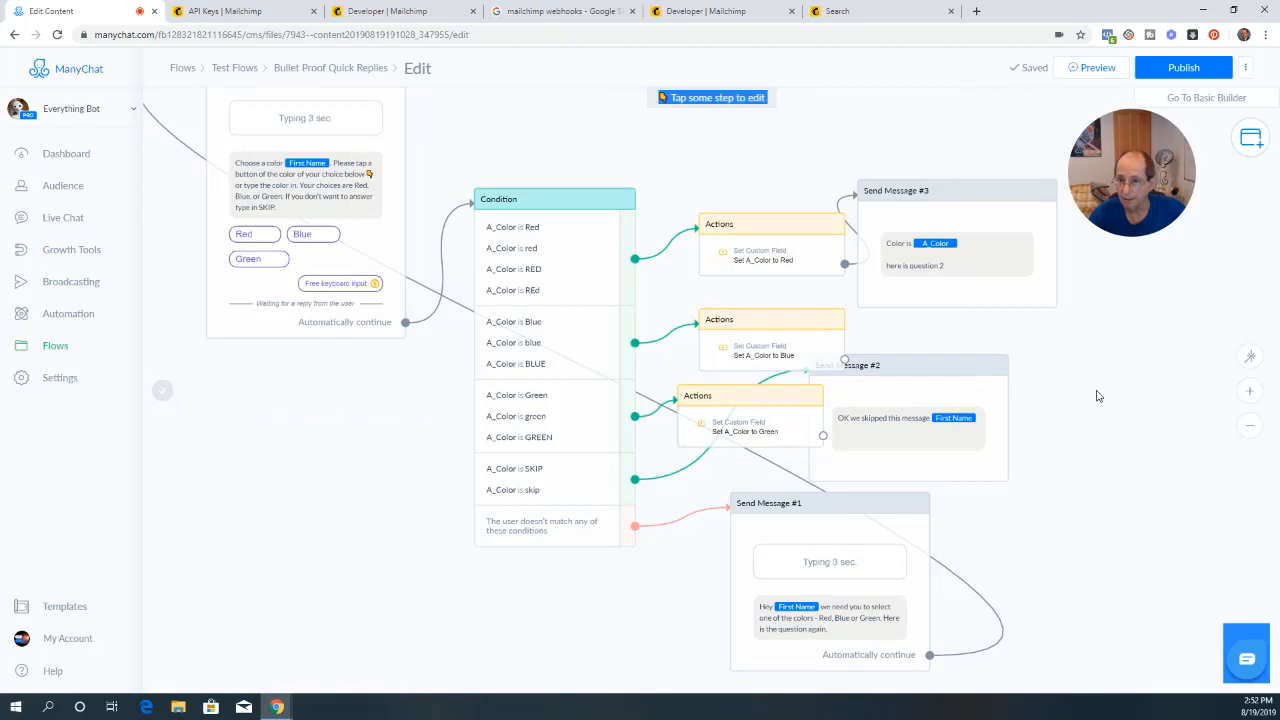
# Connect the Blue and Green Actions steps to the color message and auto-arrange the flow
pyautogui.rightClick(1097, 396)
pyautogui.moveTo(920, 388); pyautogui.dragTo(1043, 422)
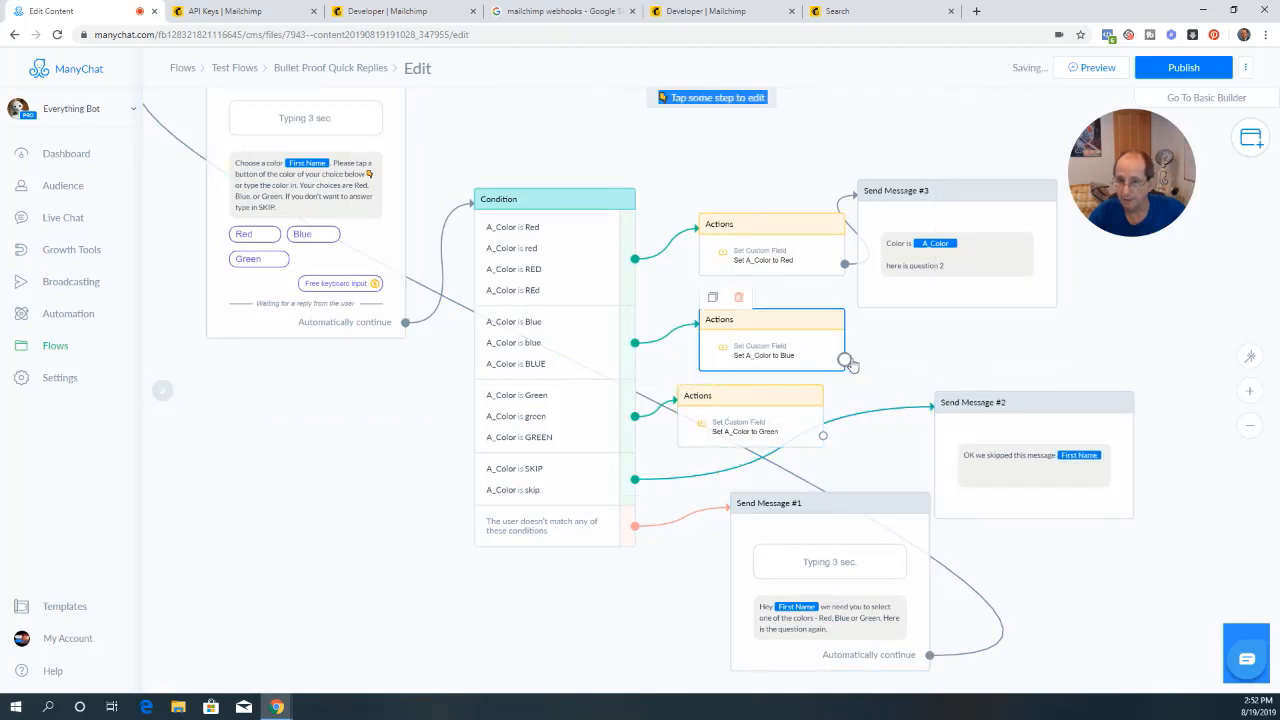
pyautogui.moveTo(845, 362); pyautogui.dragTo(868, 190)
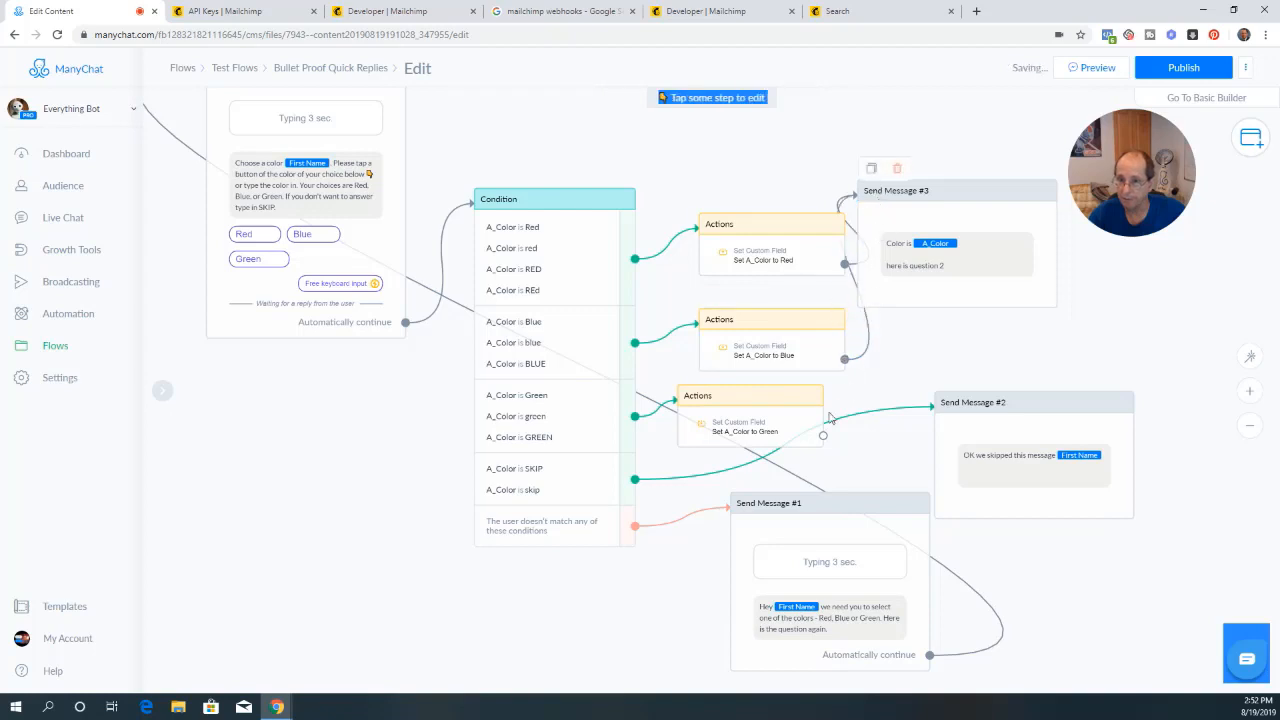
pyautogui.moveTo(825, 446); pyautogui.dragTo(880, 202)
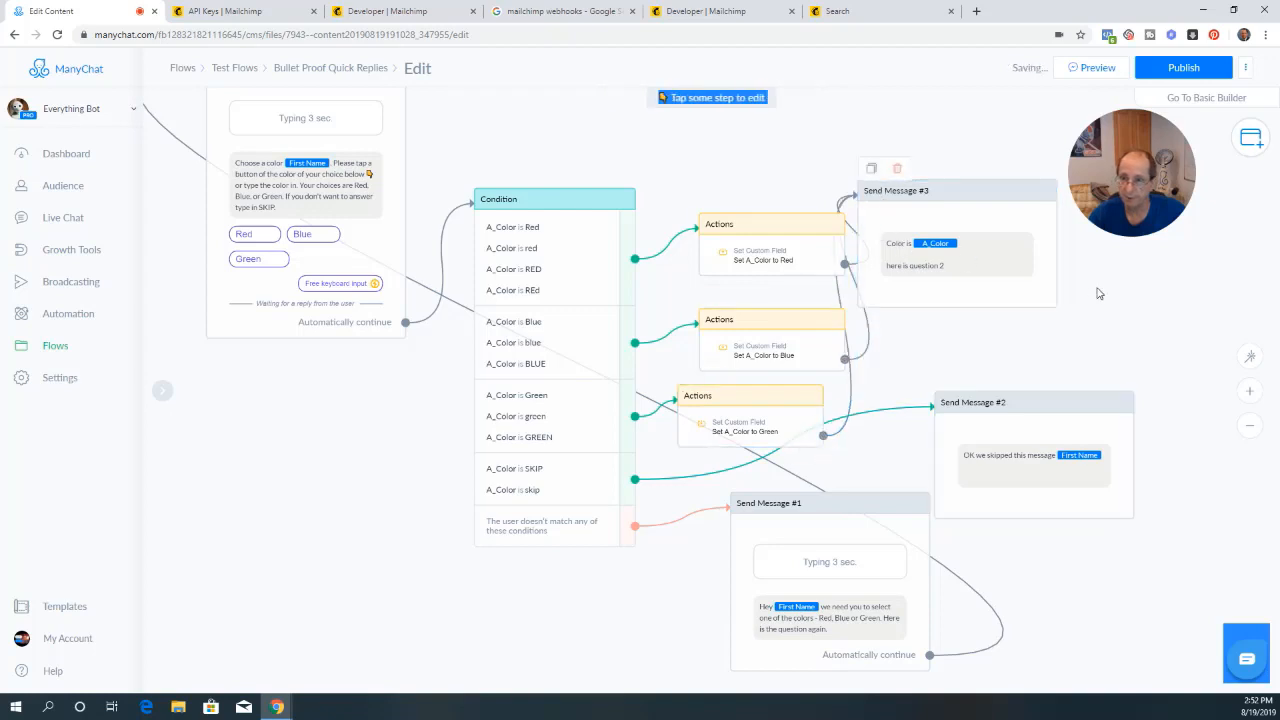
pyautogui.click(1251, 358)
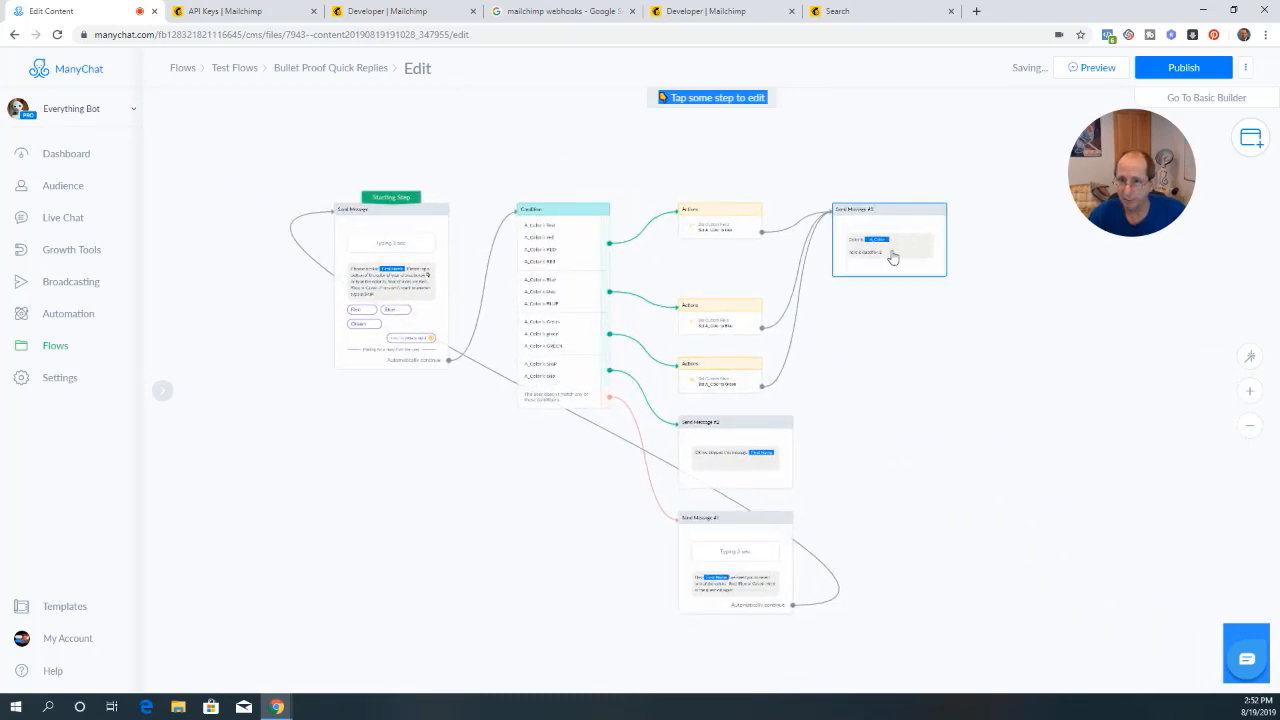
# Detach the skip message from the SKIP branch and connect that branch to a duplicate of the Green Actions step
pyautogui.scroll(3, 891, 400)
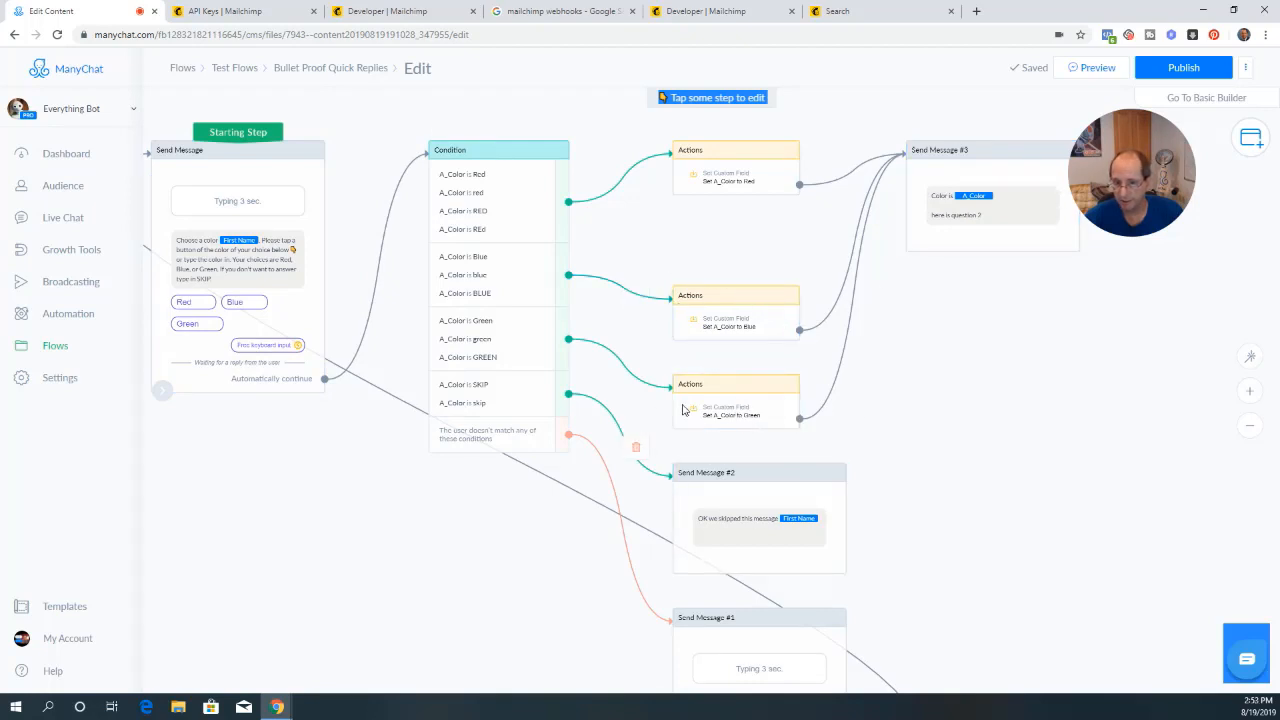
pyautogui.moveTo(731, 478); pyautogui.dragTo(910, 476)
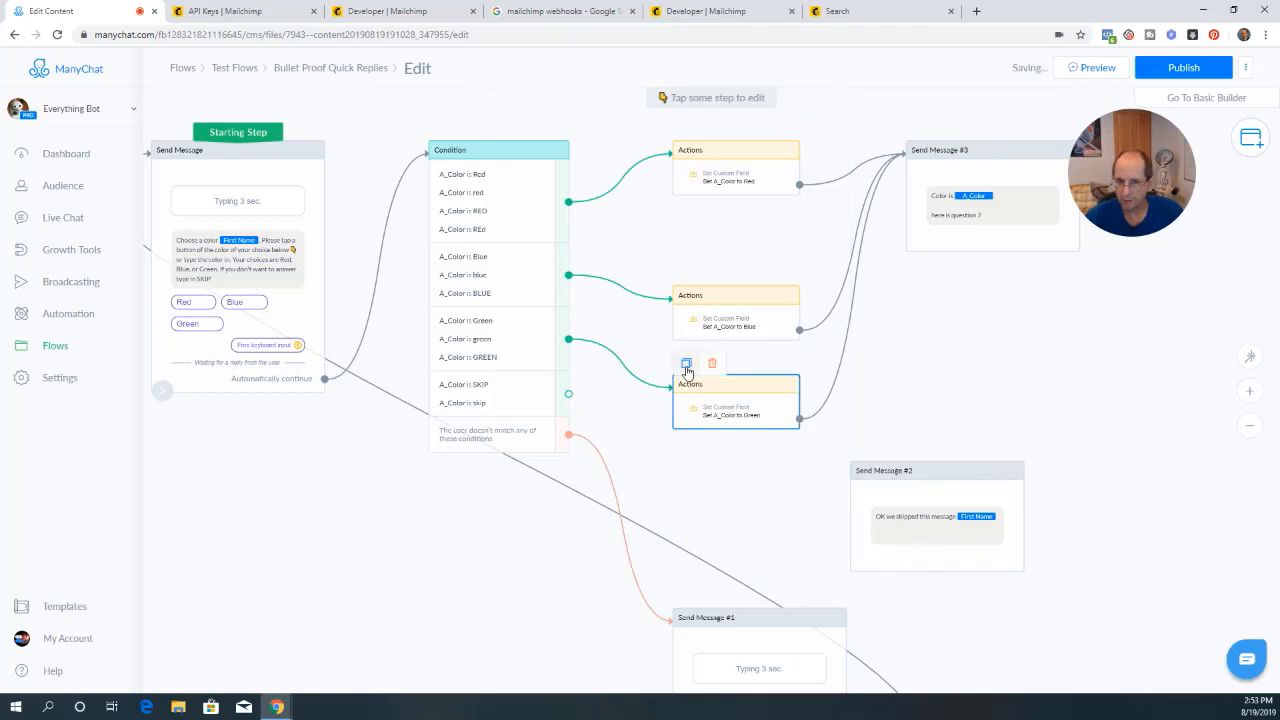
pyautogui.click(686, 365)
pyautogui.moveTo(751, 419); pyautogui.dragTo(691, 481)
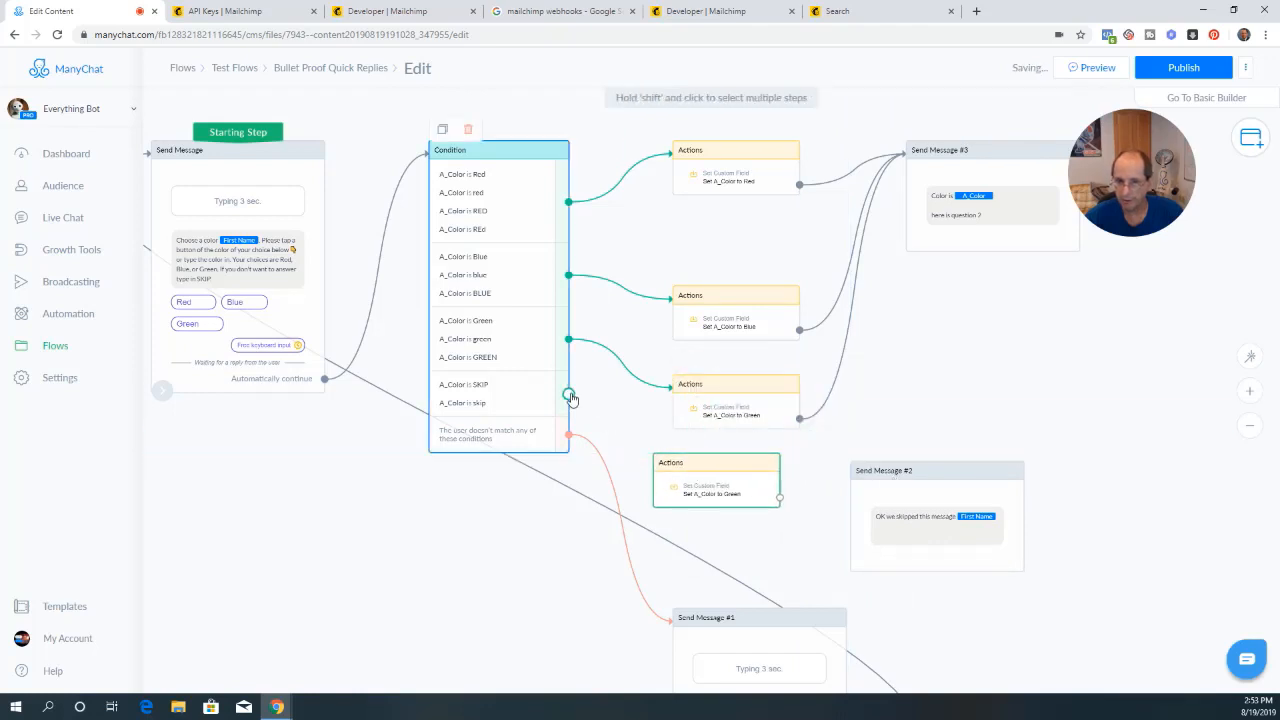
pyautogui.moveTo(569, 397); pyautogui.dragTo(700, 485)
pyautogui.click(700, 485)
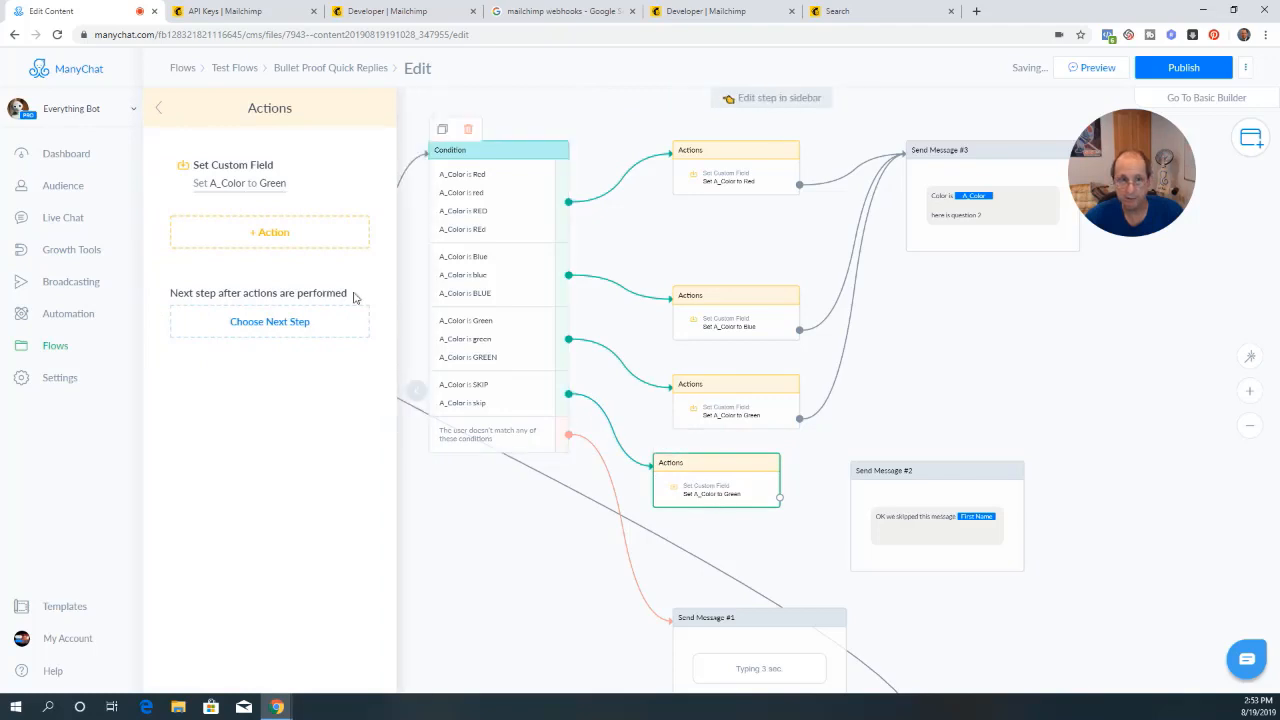
# Set A_Color to Skip in the SKIP branch's action and connect it to the skip message
pyautogui.click(230, 188)
pyautogui.moveTo(426, 222); pyautogui.dragTo(352, 233)
pyautogui.write('Skip')
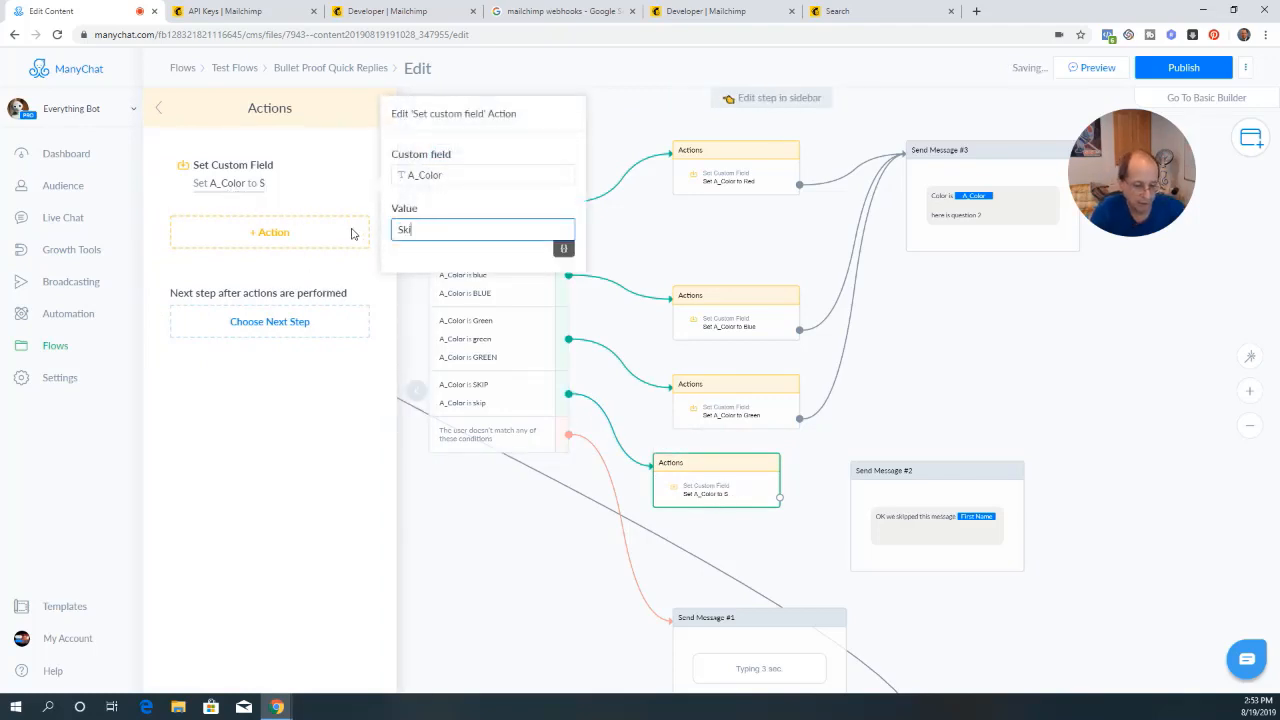
pyautogui.click(647, 340)
pyautogui.moveTo(780, 498); pyautogui.dragTo(866, 486)
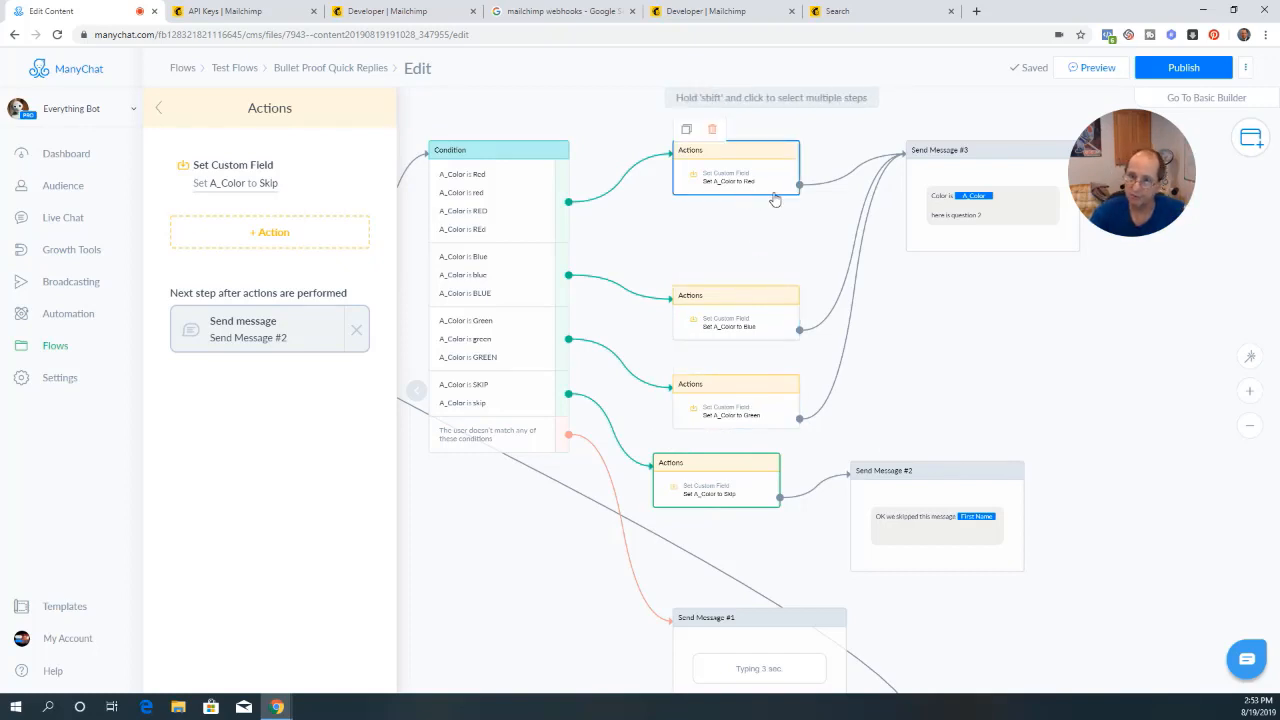
# Reposition the Blue, Green and Skip Actions steps into an evenly spaced column below the Red one
pyautogui.moveTo(723, 314); pyautogui.dragTo(714, 269)
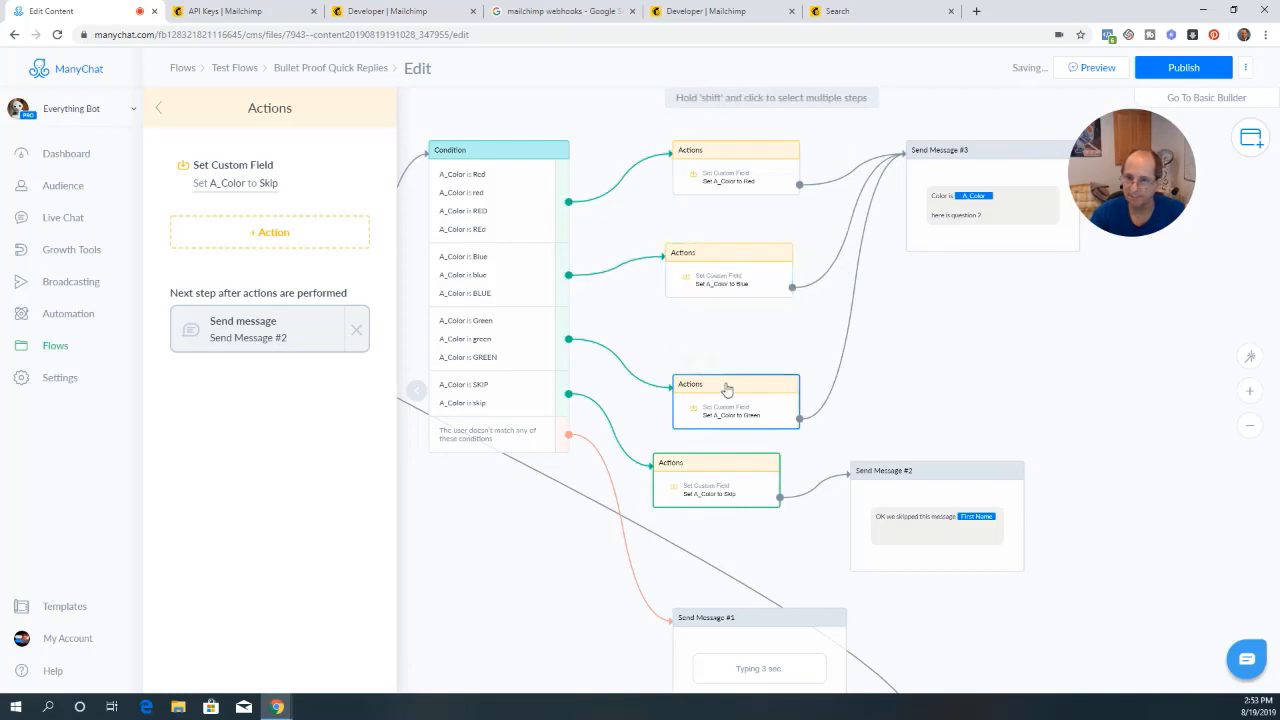
pyautogui.moveTo(727, 390); pyautogui.dragTo(735, 360)
pyautogui.moveTo(734, 474); pyautogui.dragTo(752, 447)
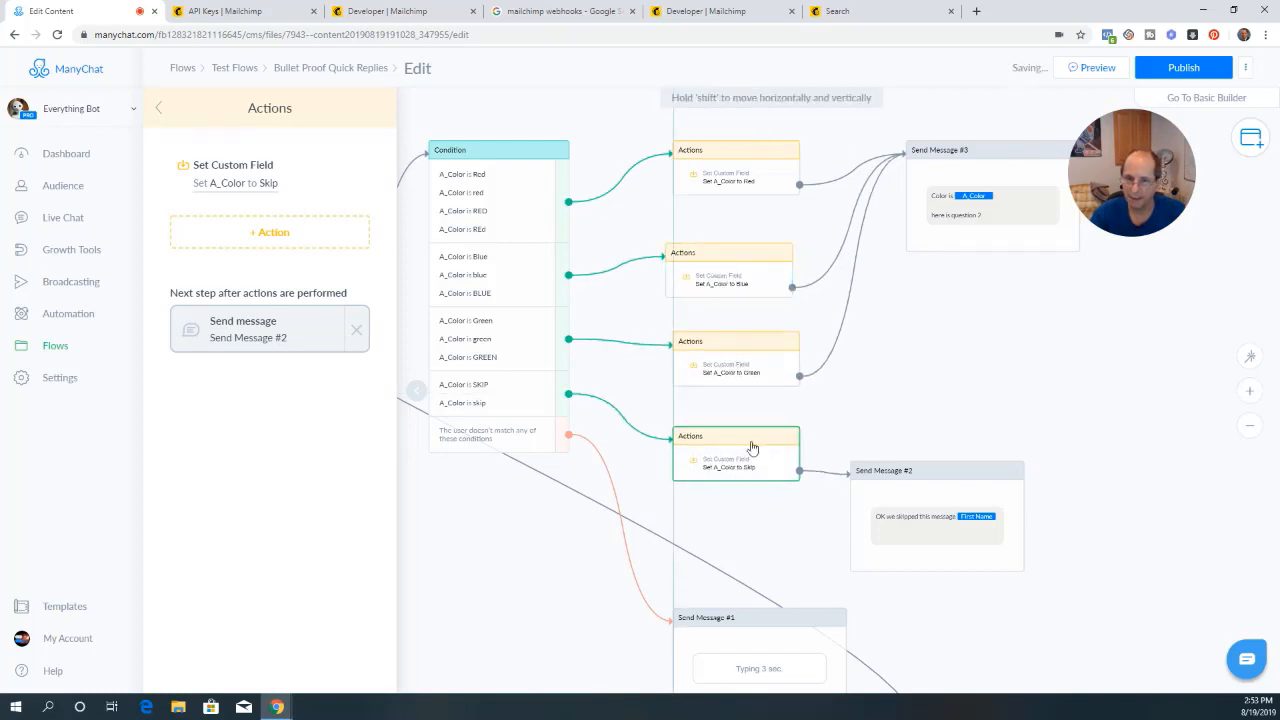
# Publish the Bullet Proof Quick Replies flow
pyautogui.click(449, 503)
pyautogui.scroll(-1, 365, 504)
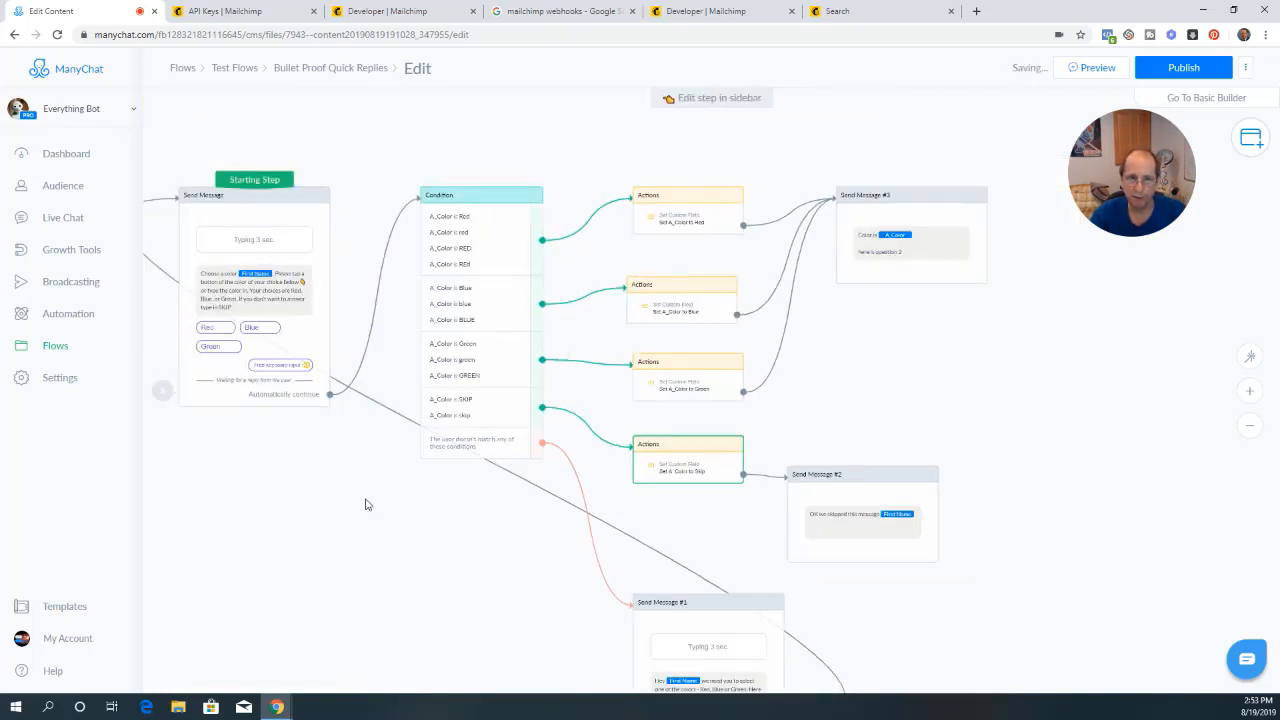
pyautogui.moveTo(333, 526); pyautogui.dragTo(431, 484)
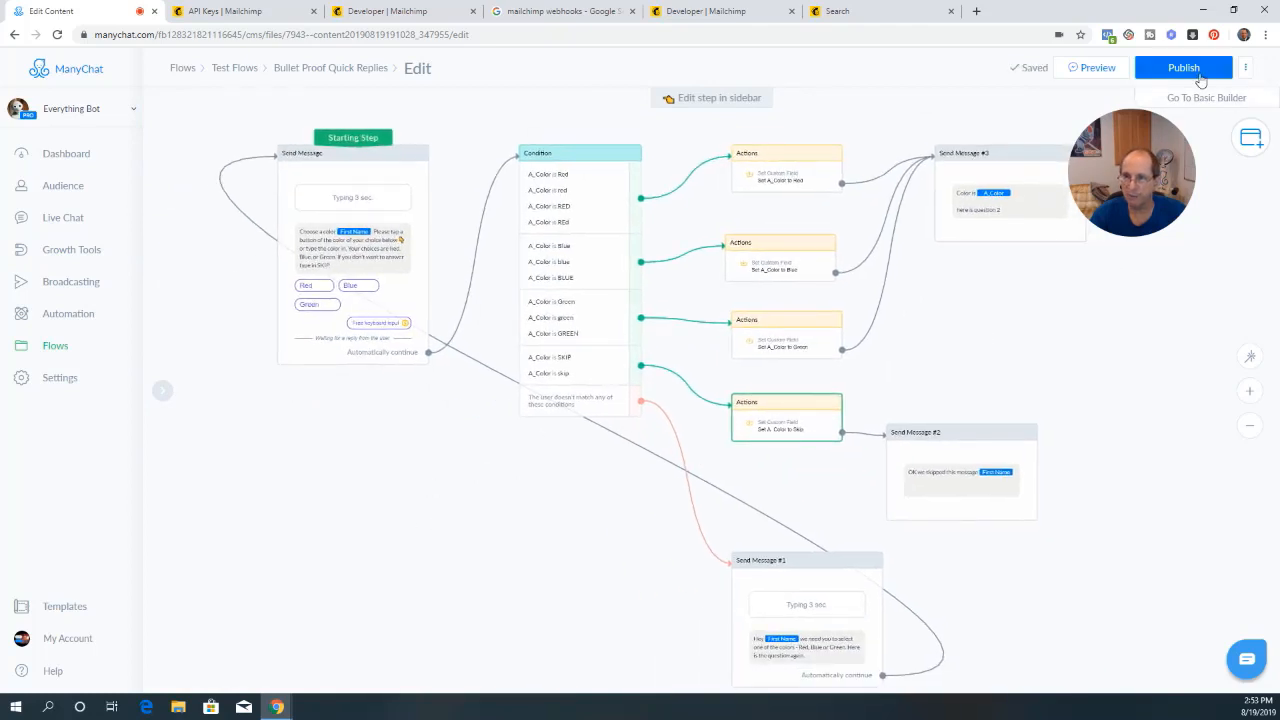
pyautogui.click(1200, 72)
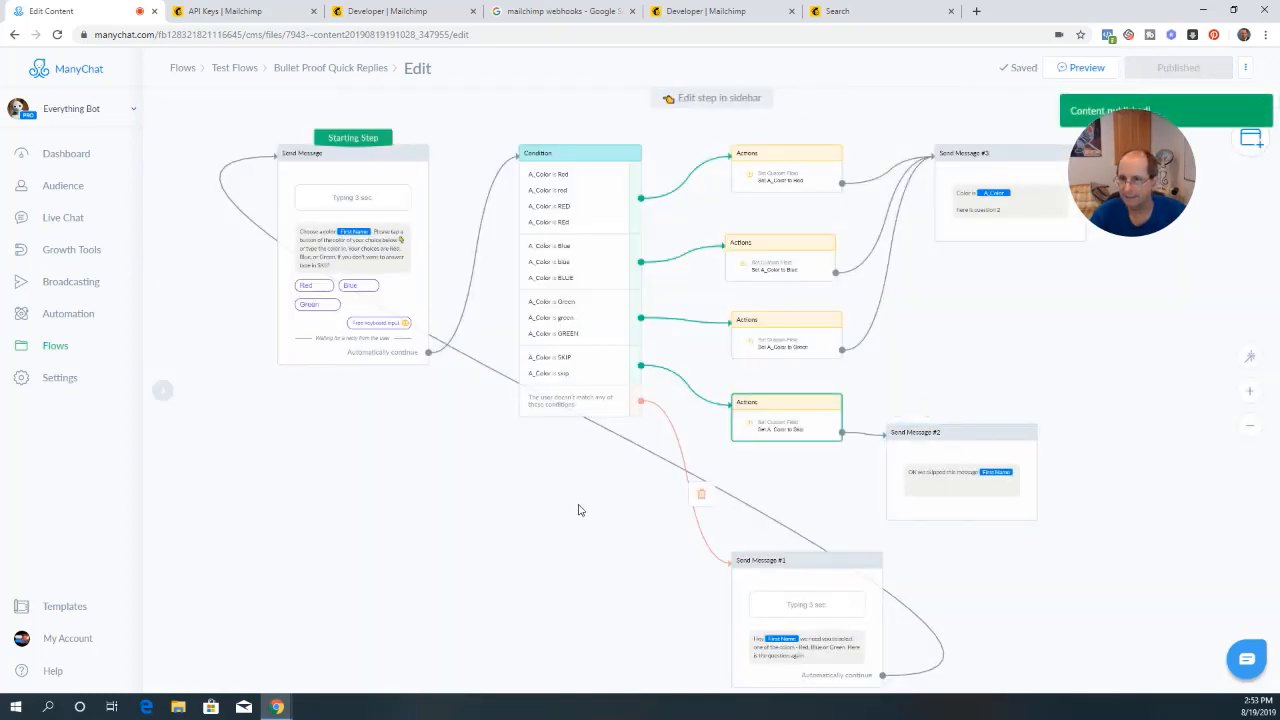
pyautogui.scroll(-1, 535, 515)
pyautogui.moveTo(466, 518); pyautogui.dragTo(460, 486)
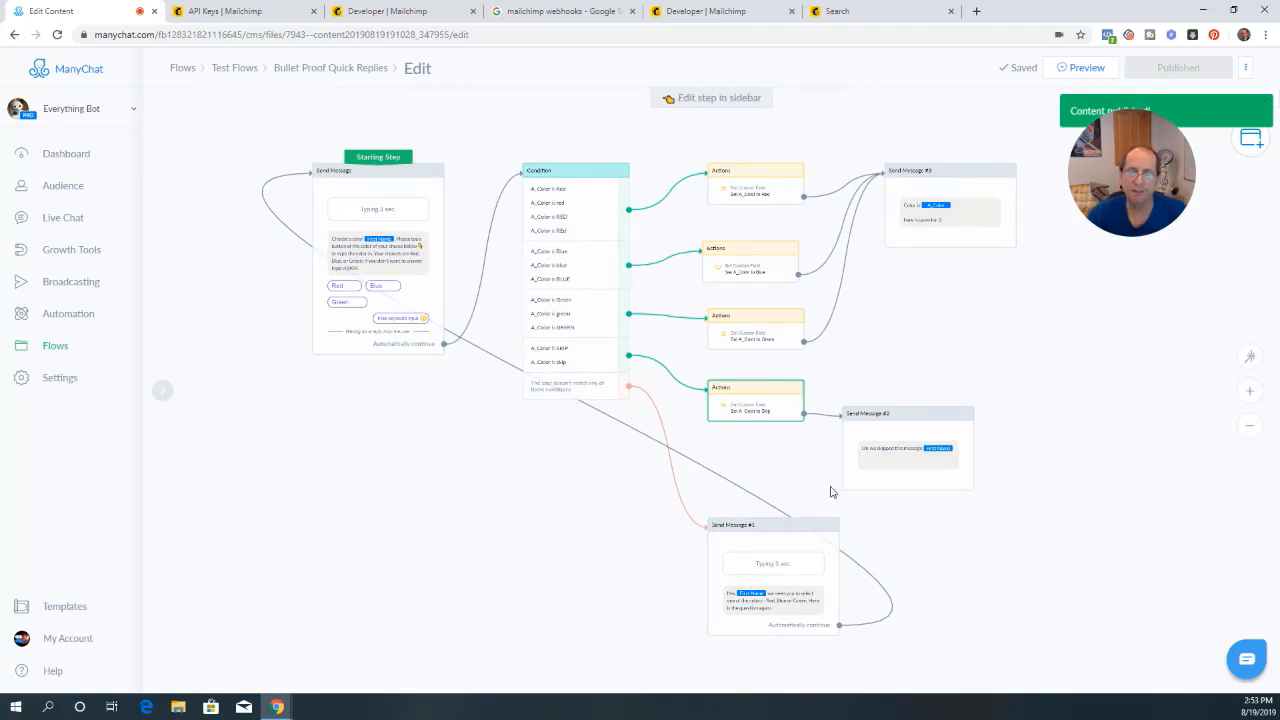
pyautogui.scroll(1, 786, 503)
pyautogui.scroll(1, 786, 503)
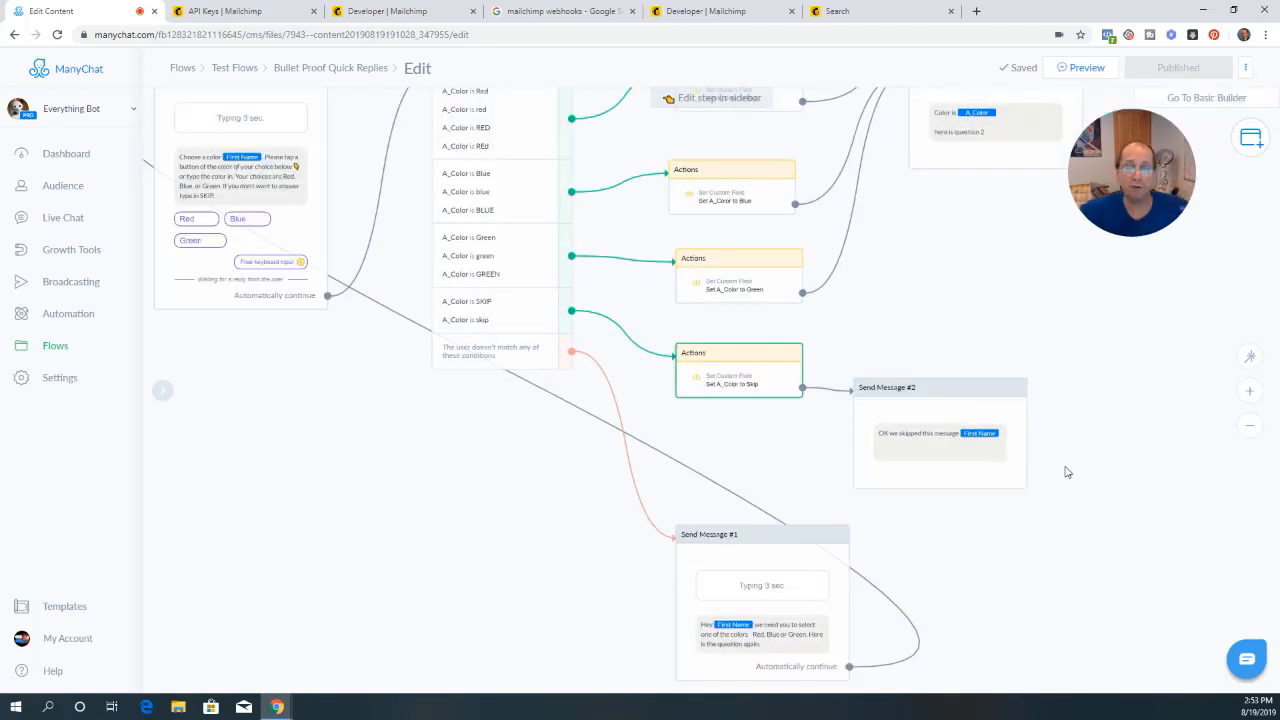
pyautogui.scroll(-2, 1050, 472)
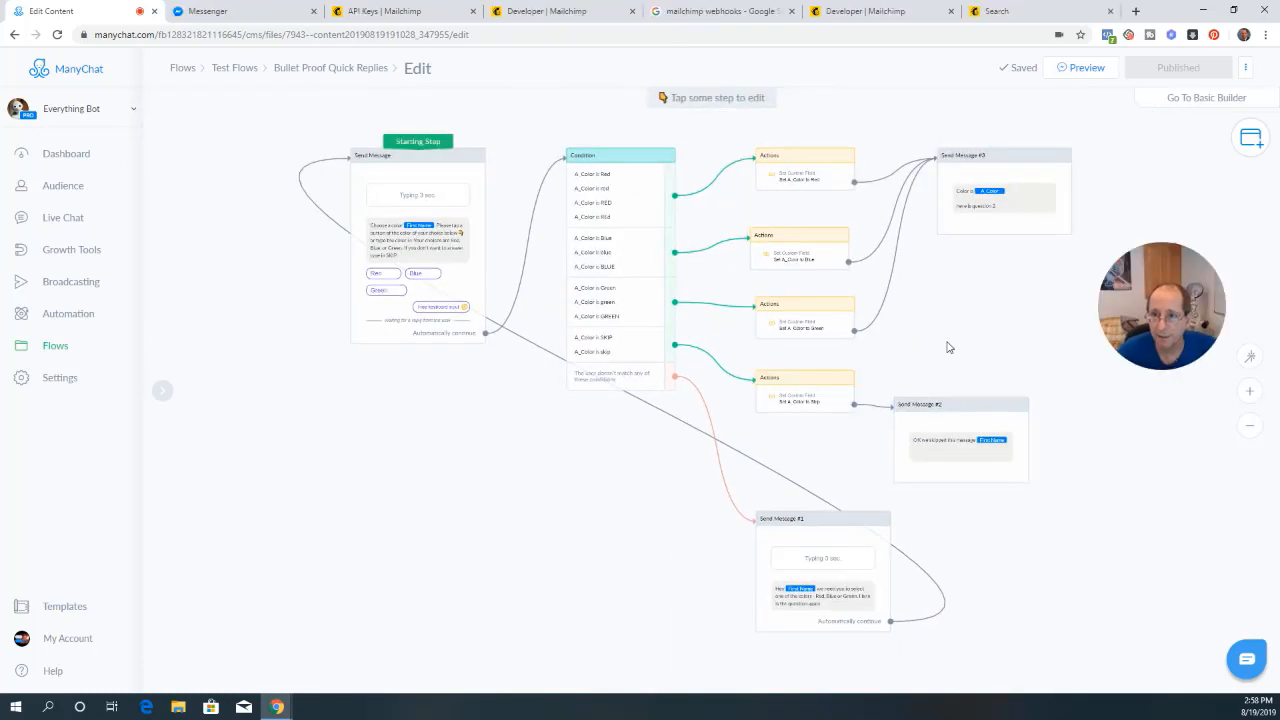
# Send a preview of the Bullet Proof Quick Replies flow to Messenger and answer the color question there with the Red quick reply
pyautogui.click(1072, 68)
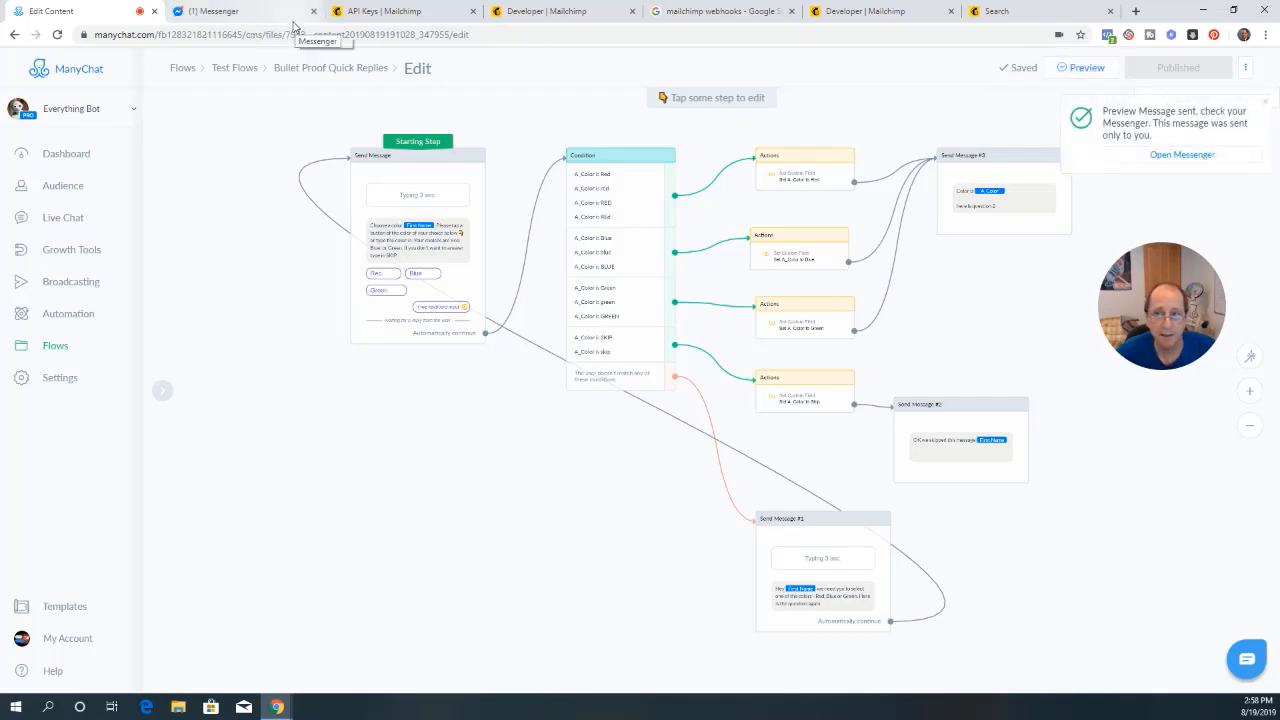
pyautogui.click(268, 18)
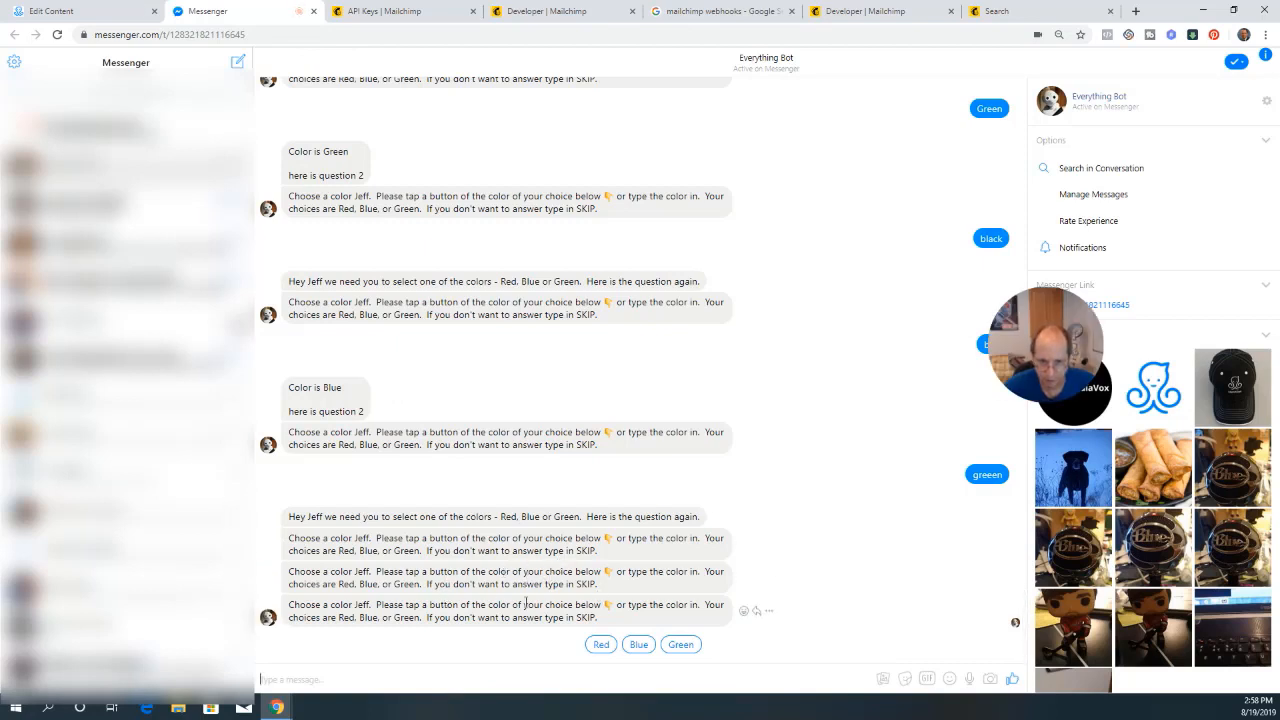
pyautogui.click(600, 645)
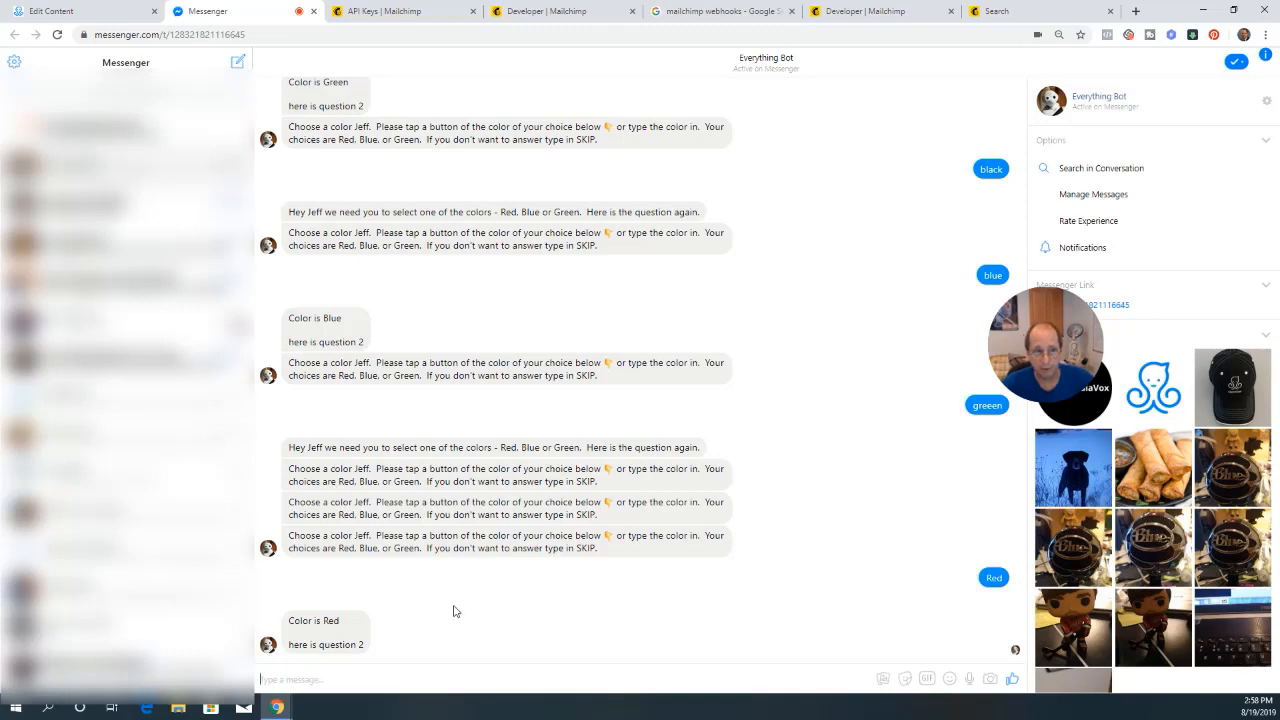
# Return to ManyChat, send another preview of the flow, and reply "black" to the color question in Messenger
pyautogui.click(90, 14)
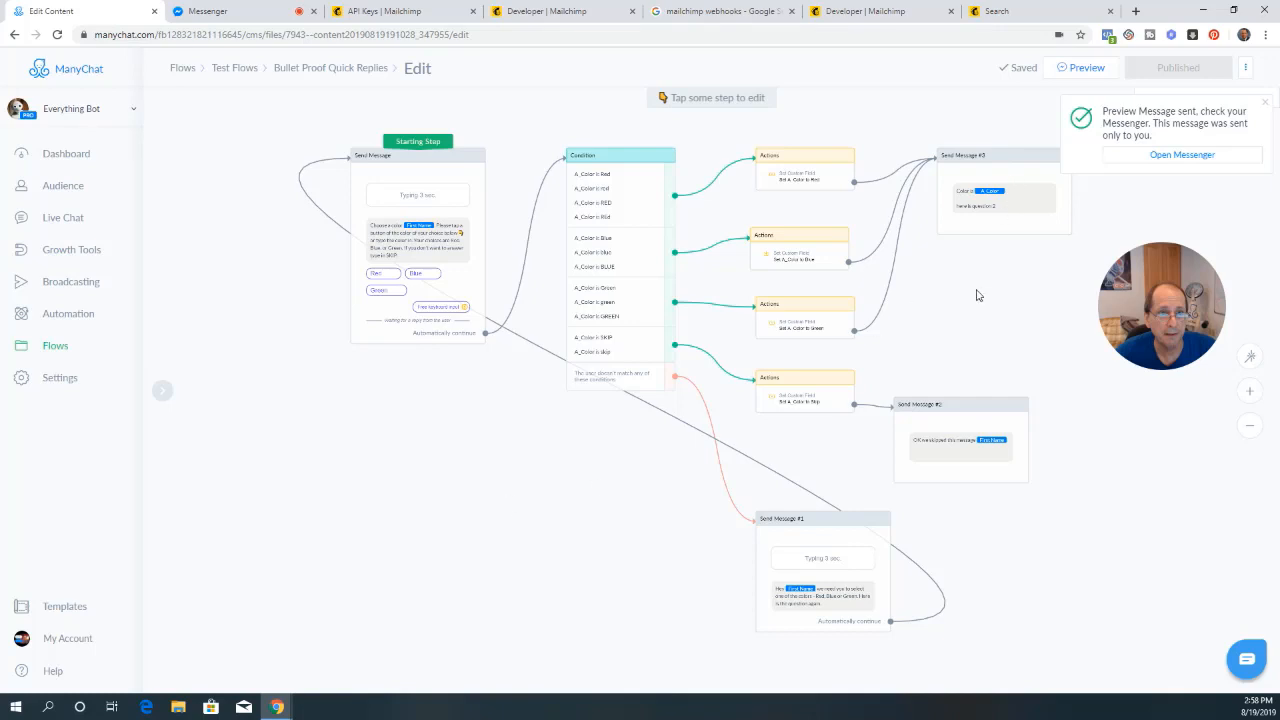
pyautogui.click(1090, 70)
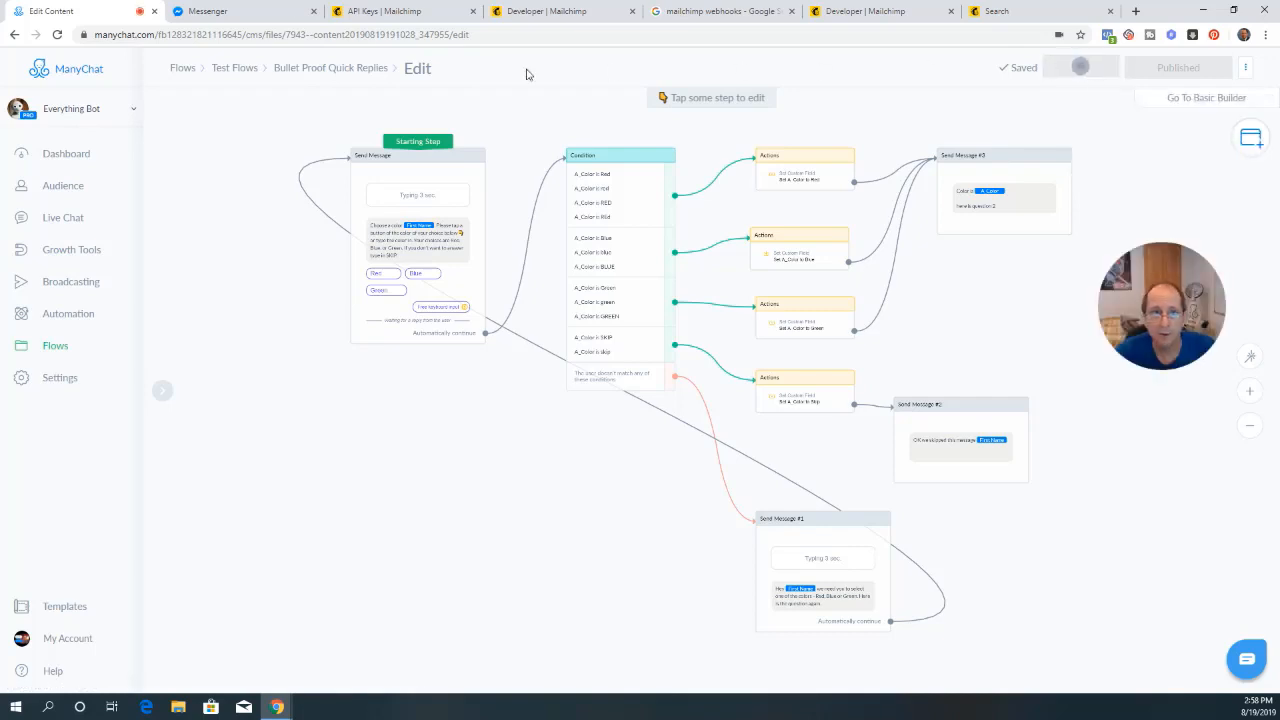
pyautogui.click(241, 14)
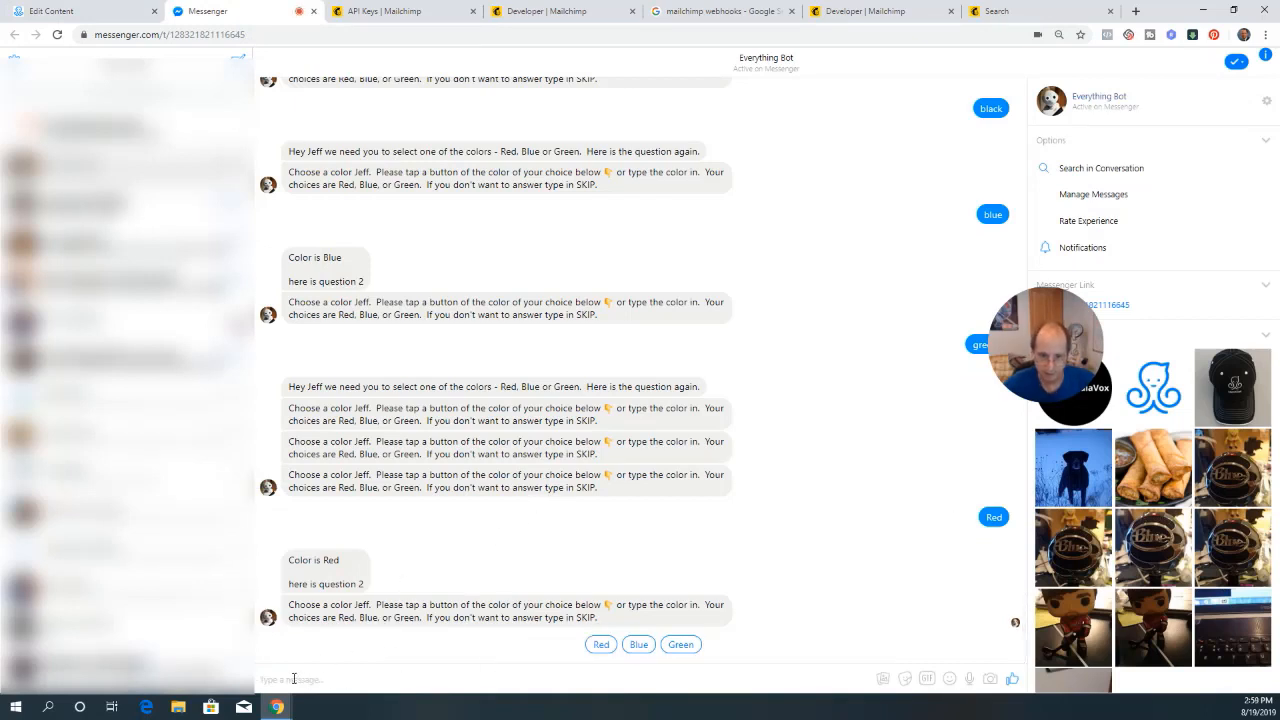
pyautogui.write('black')
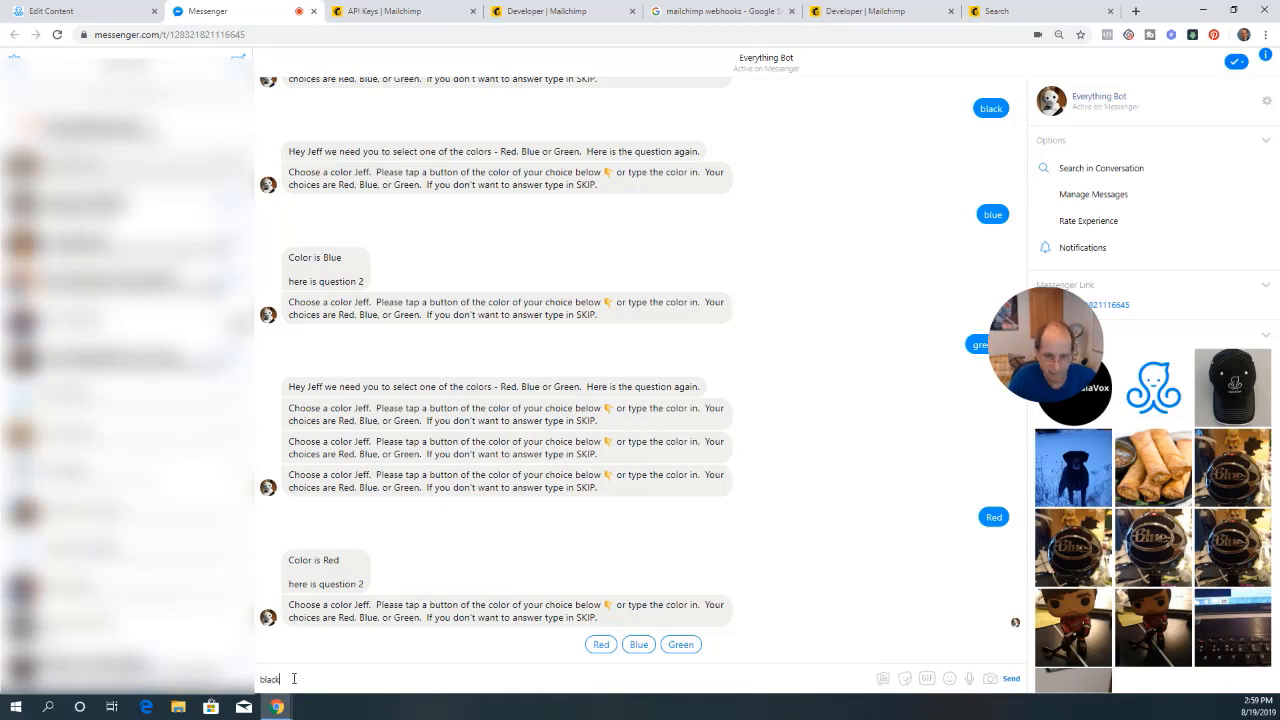
pyautogui.press('Return')
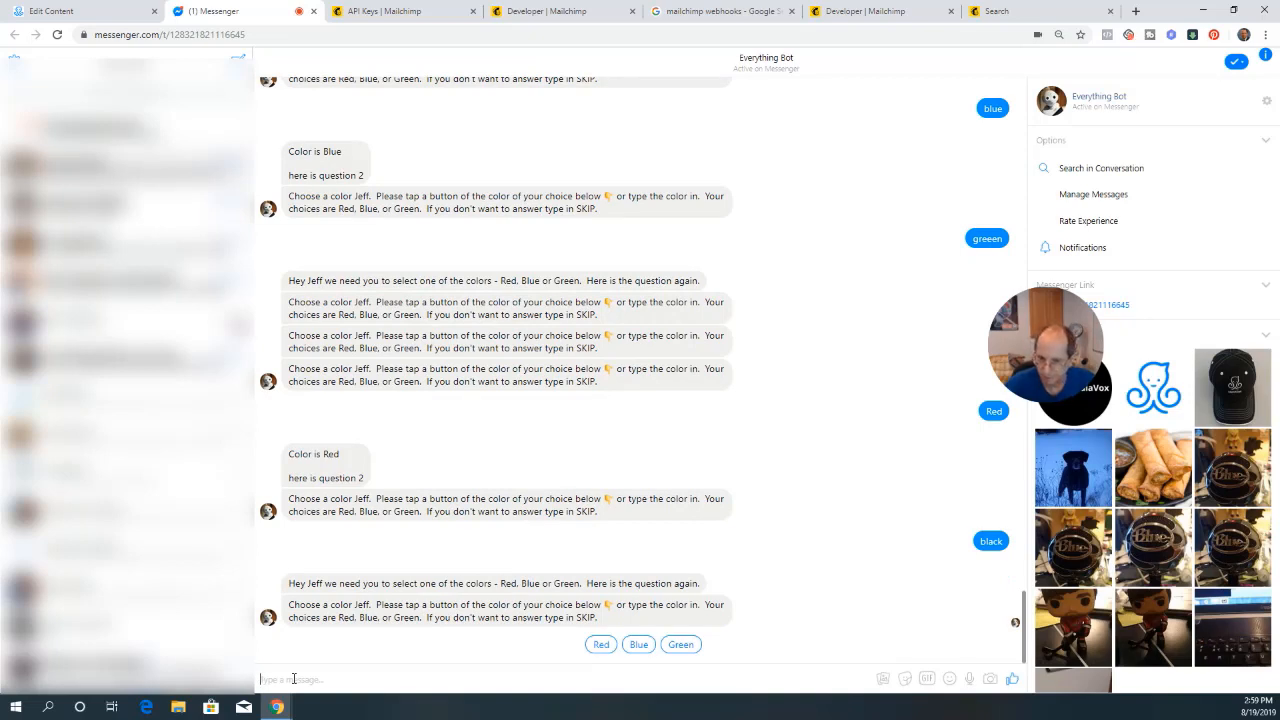
# Answer the repeated color question in the Everything Bot chat with the all-caps text "GREEN"
pyautogui.write('g')
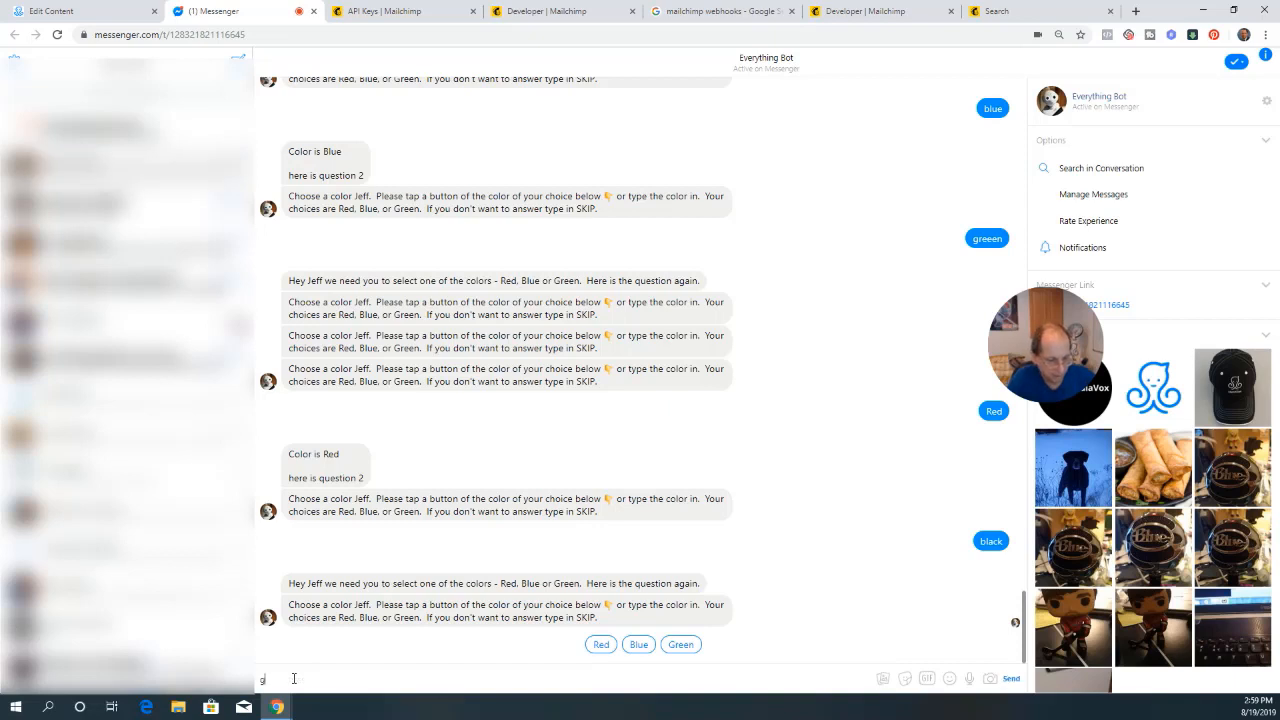
pyautogui.press('BackSpace')
pyautogui.press('BackSpace')
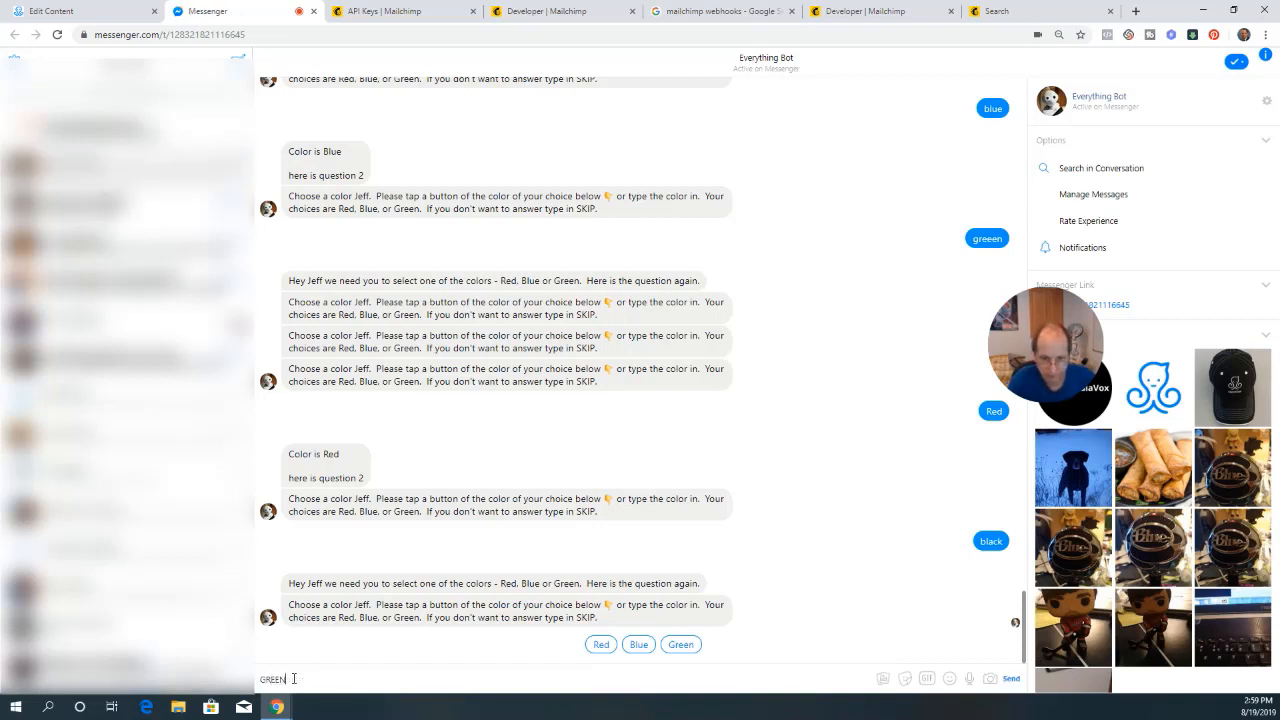
pyautogui.press('Return')
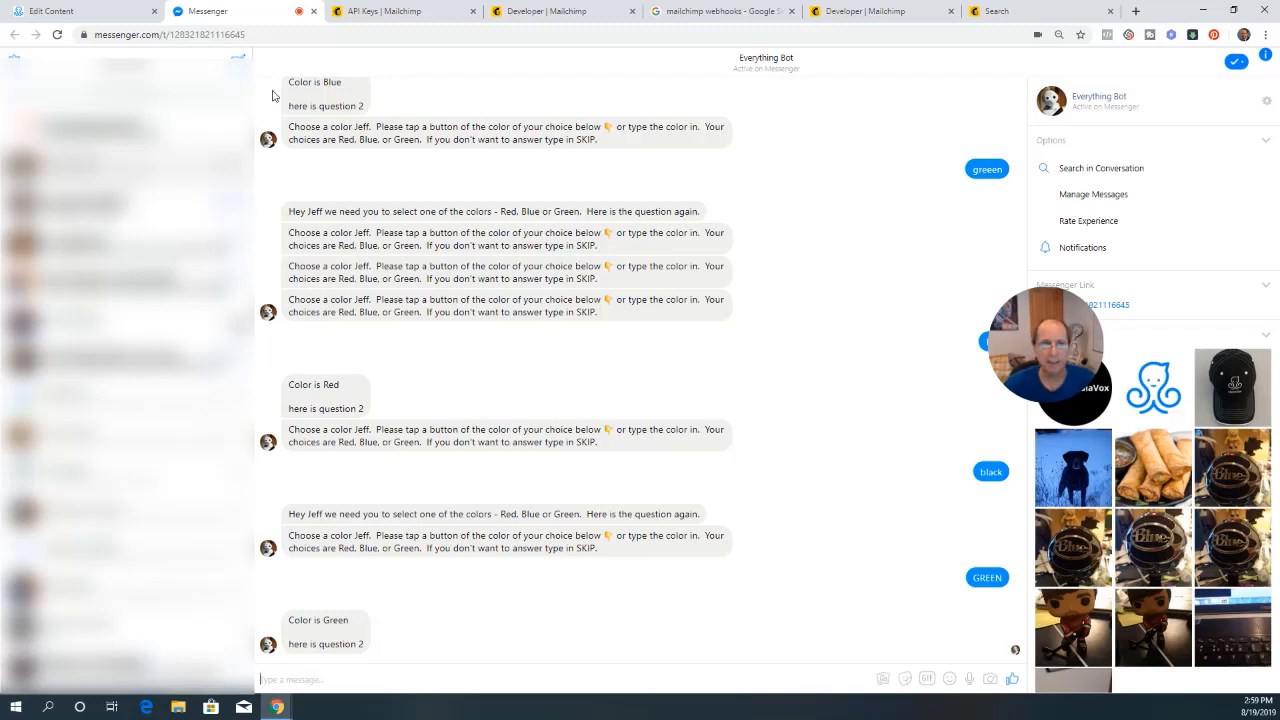
# Preview the flow again from ManyChat and reply "skip" to the color question in Messenger
pyautogui.click(108, 13)
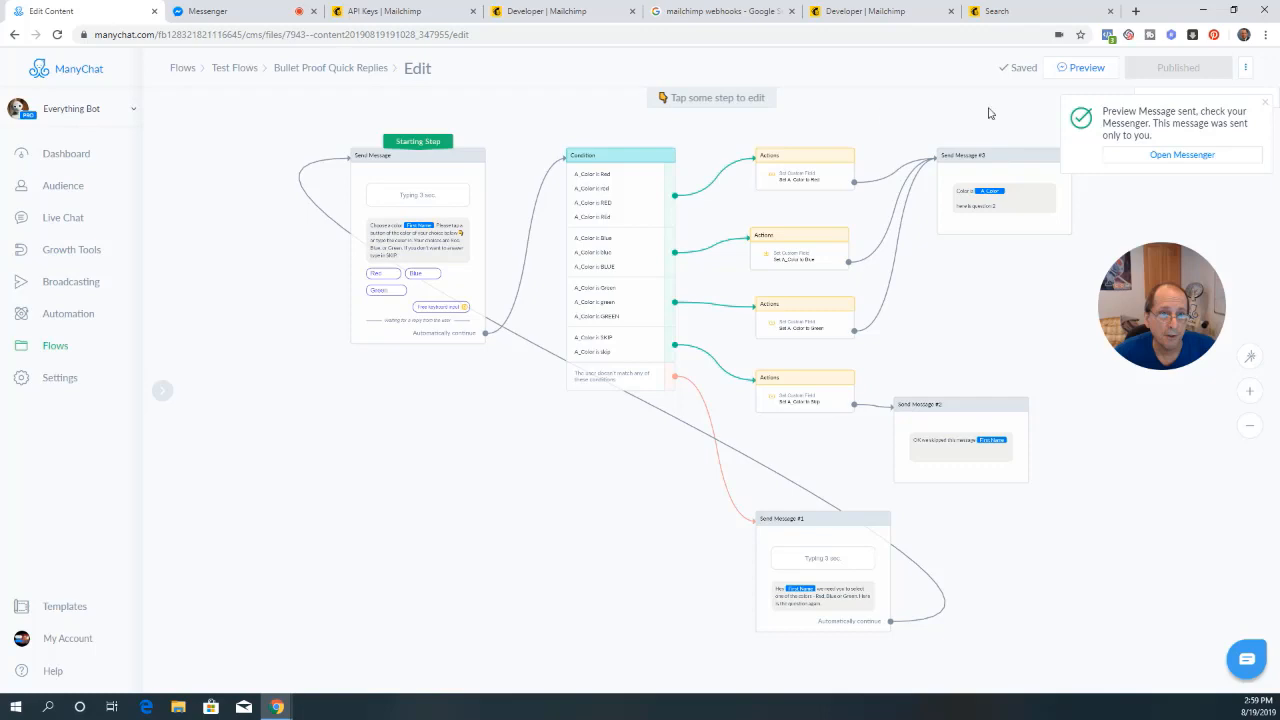
pyautogui.click(1086, 70)
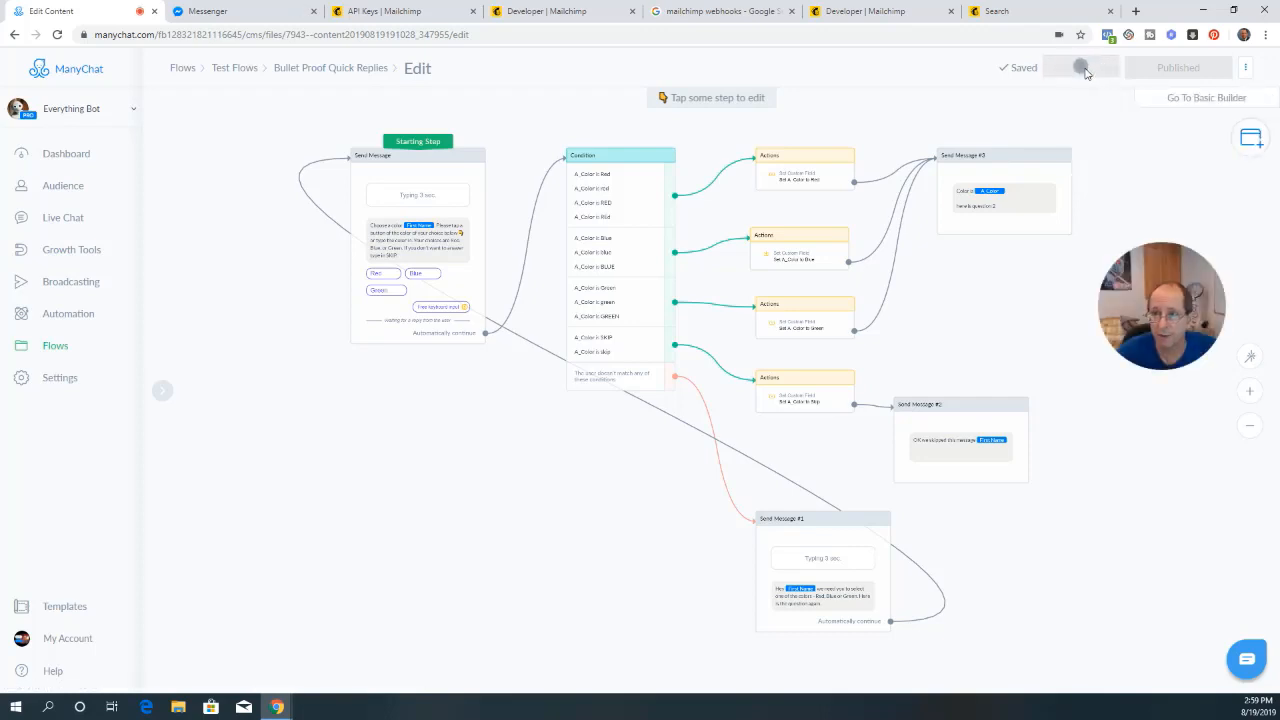
pyautogui.click(253, 18)
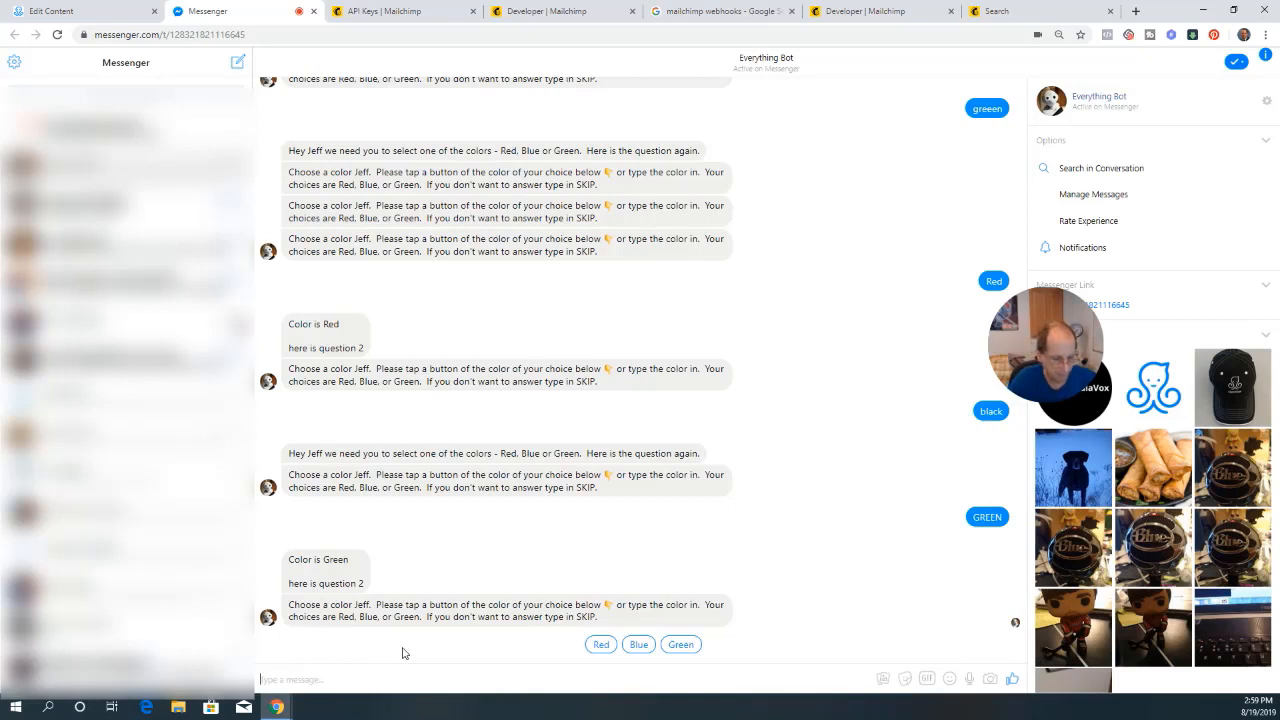
pyautogui.write('skip')
pyautogui.press('Return')
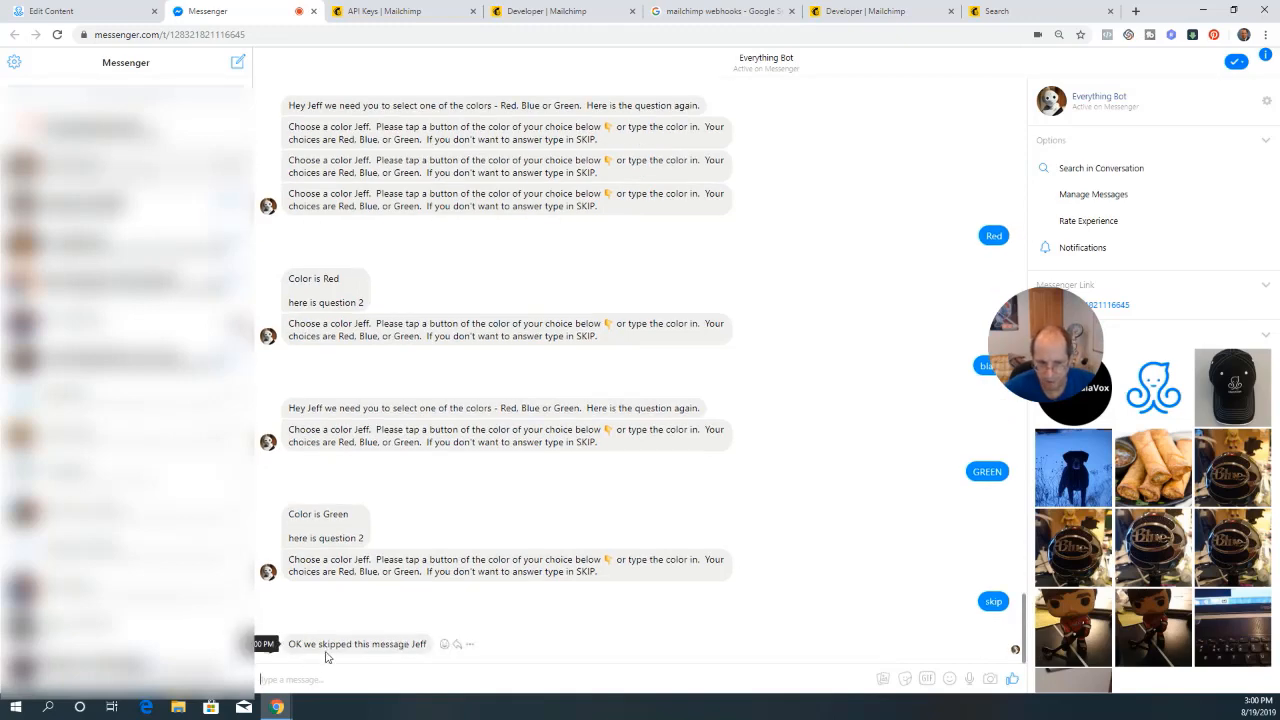
# Send one more flow preview from ManyChat and reply "blue" in lowercase to the color question in Messenger
pyautogui.click(105, 17)
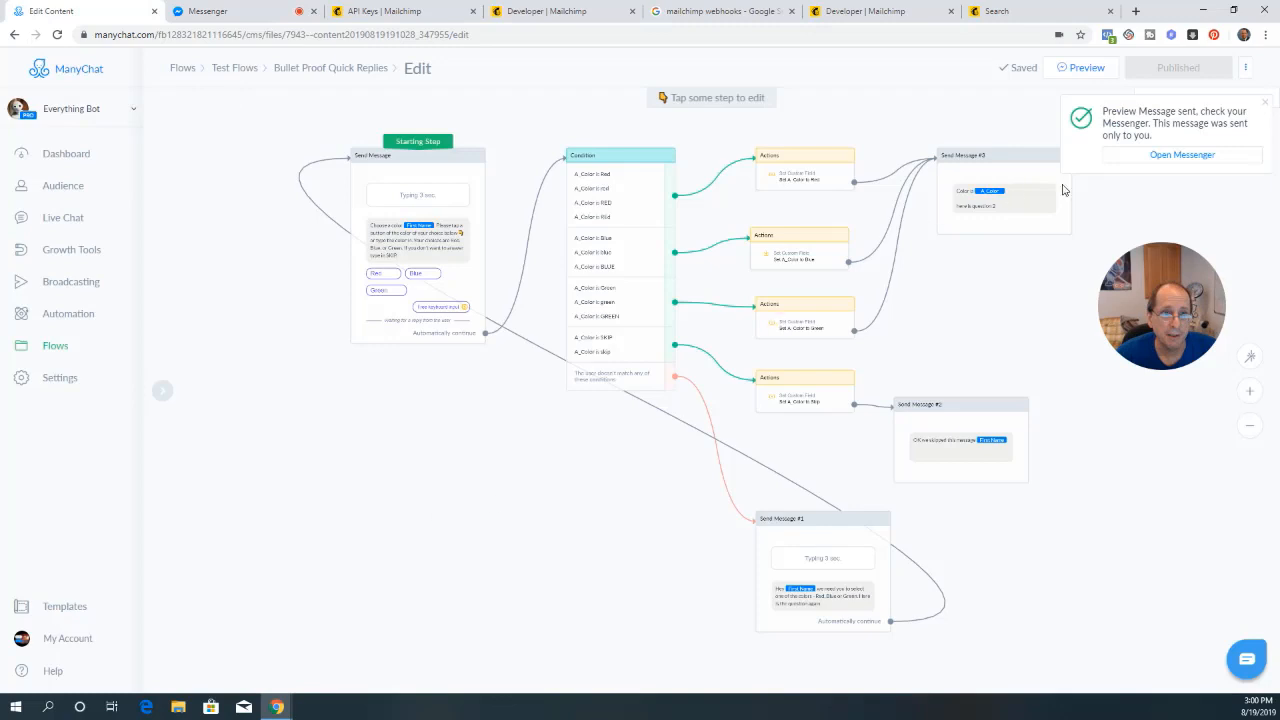
pyautogui.click(1085, 70)
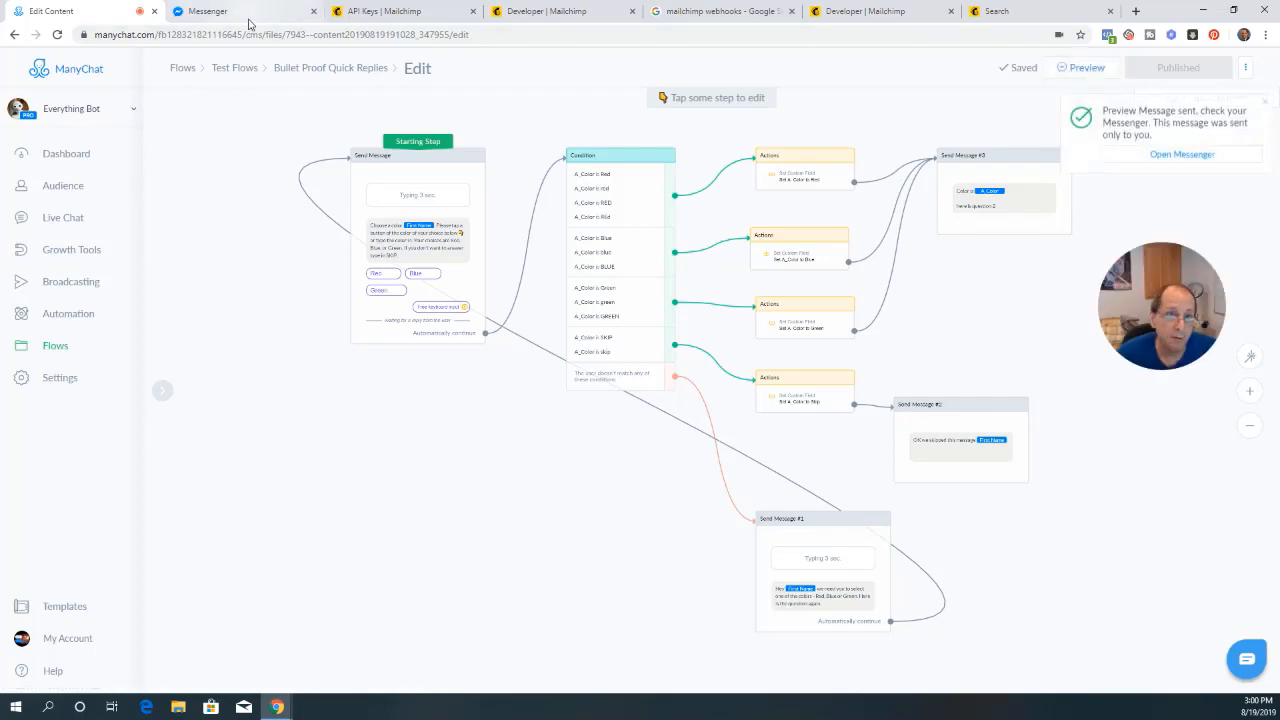
pyautogui.click(250, 22)
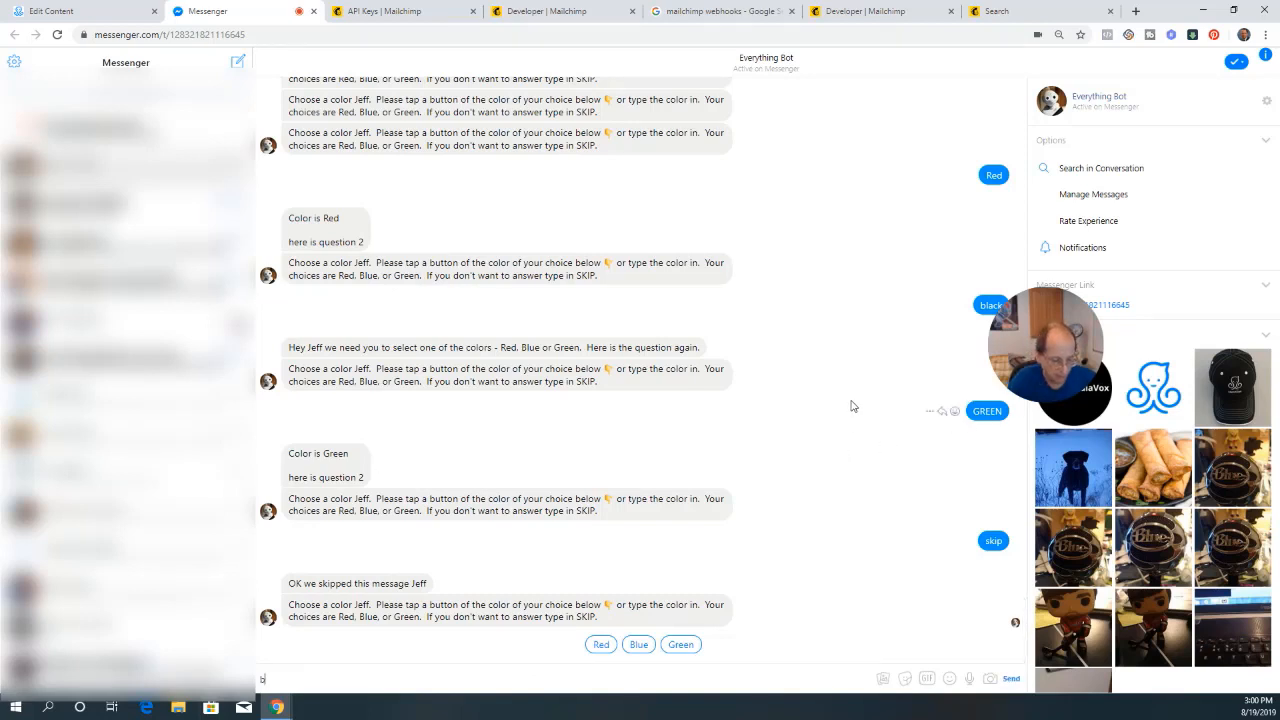
pyautogui.write('blue')
pyautogui.press('Return')
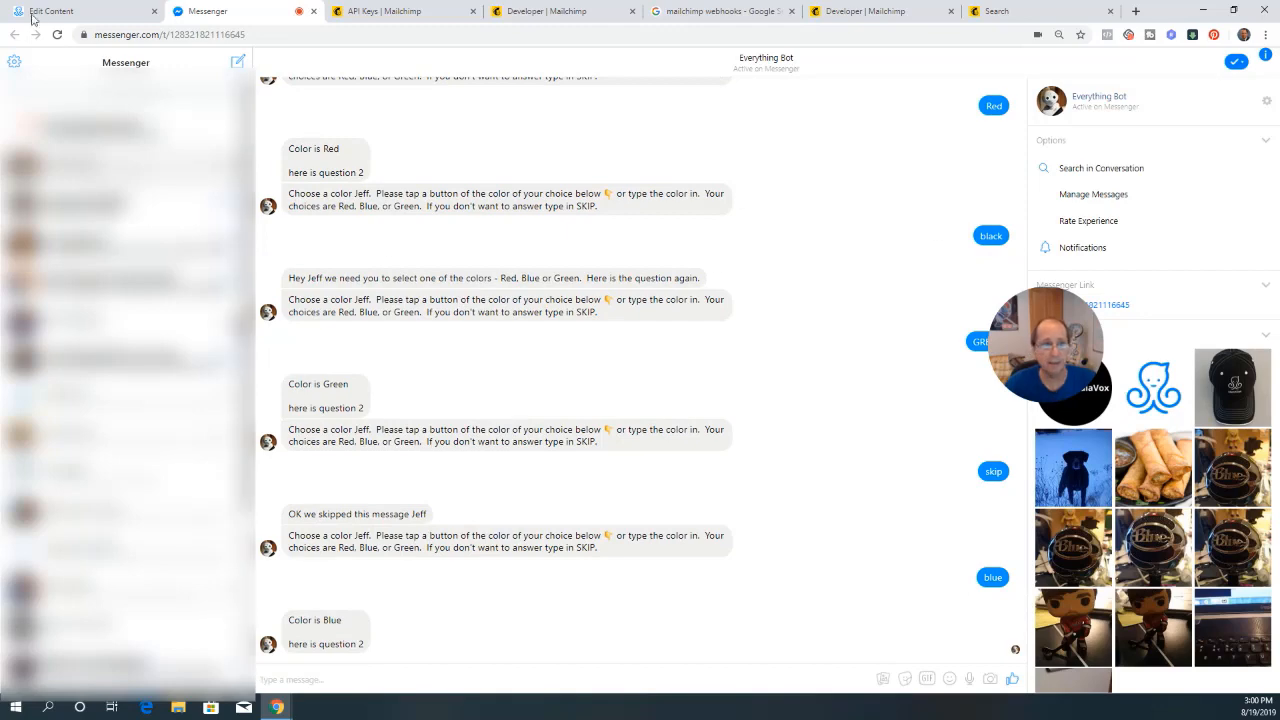
# Return to the ManyChat flow and review the color question, the Condition's spelling variants, the field-setting Actions and the follow-up messages
pyautogui.click(40, 12)
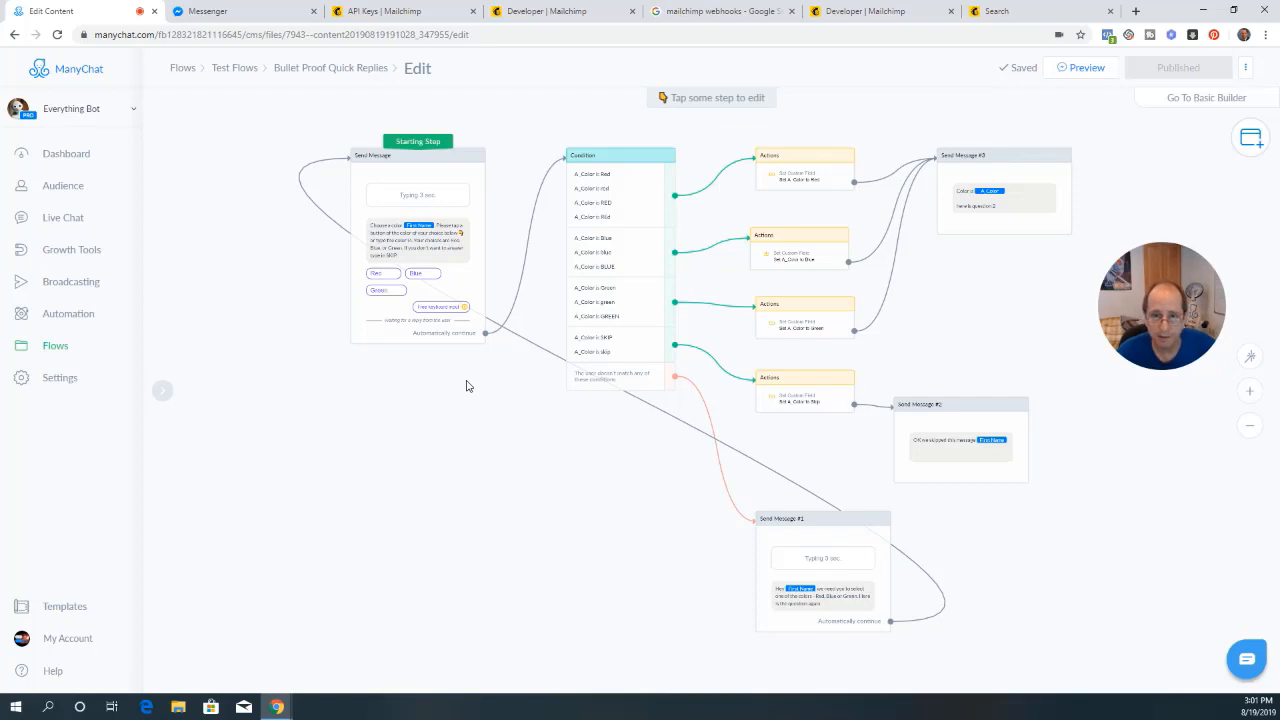
pyautogui.scroll(2, 466, 381)
pyautogui.moveTo(392, 437); pyautogui.dragTo(383, 580)
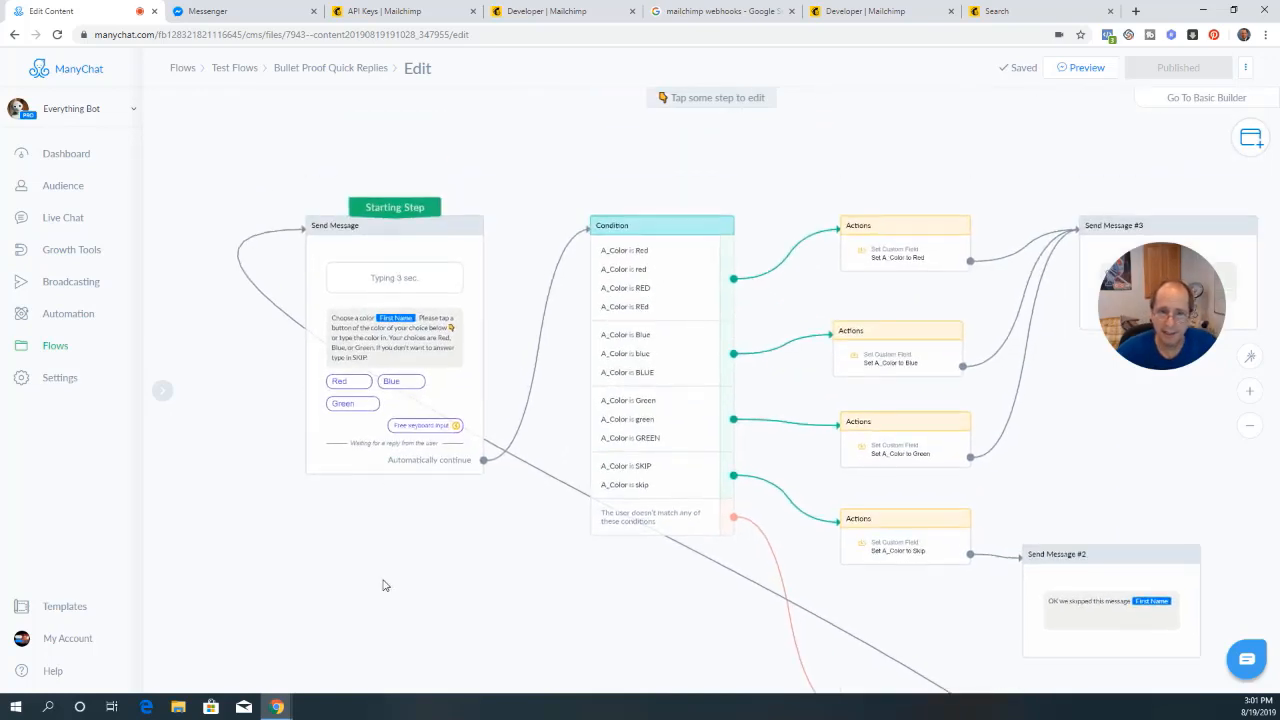
pyautogui.scroll(2, 383, 580)
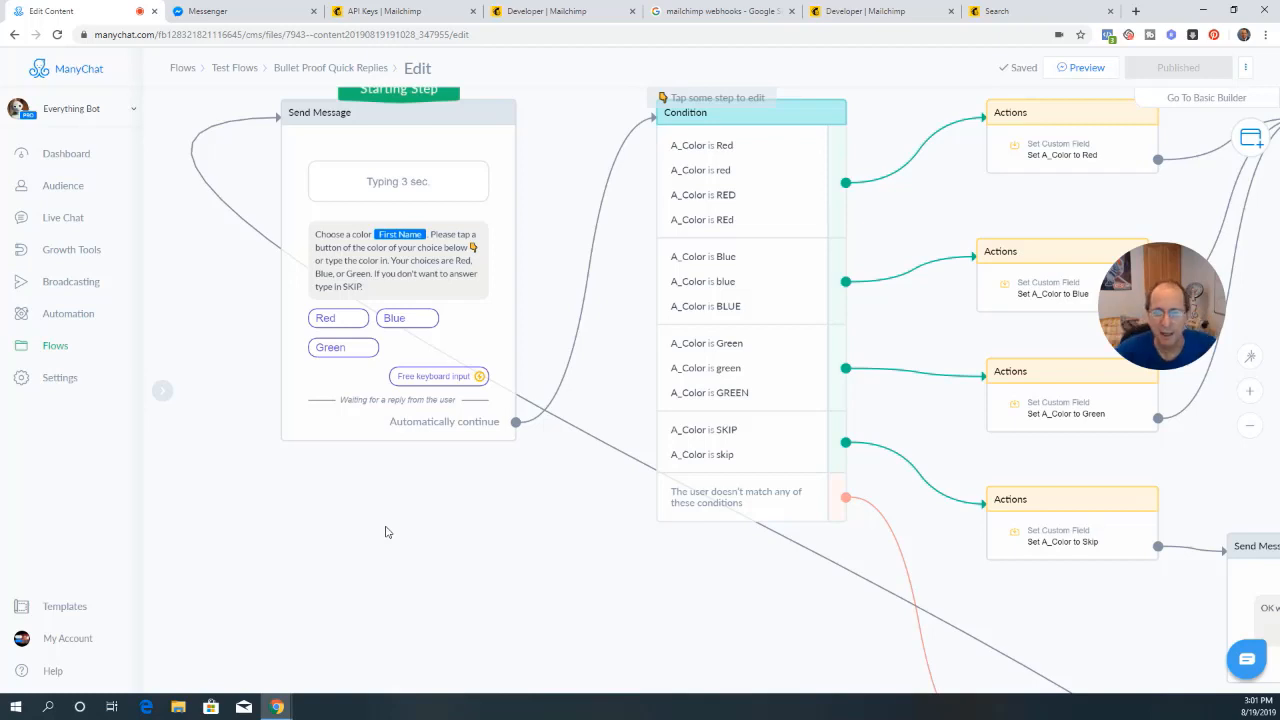
pyautogui.scroll(-1, 394, 535)
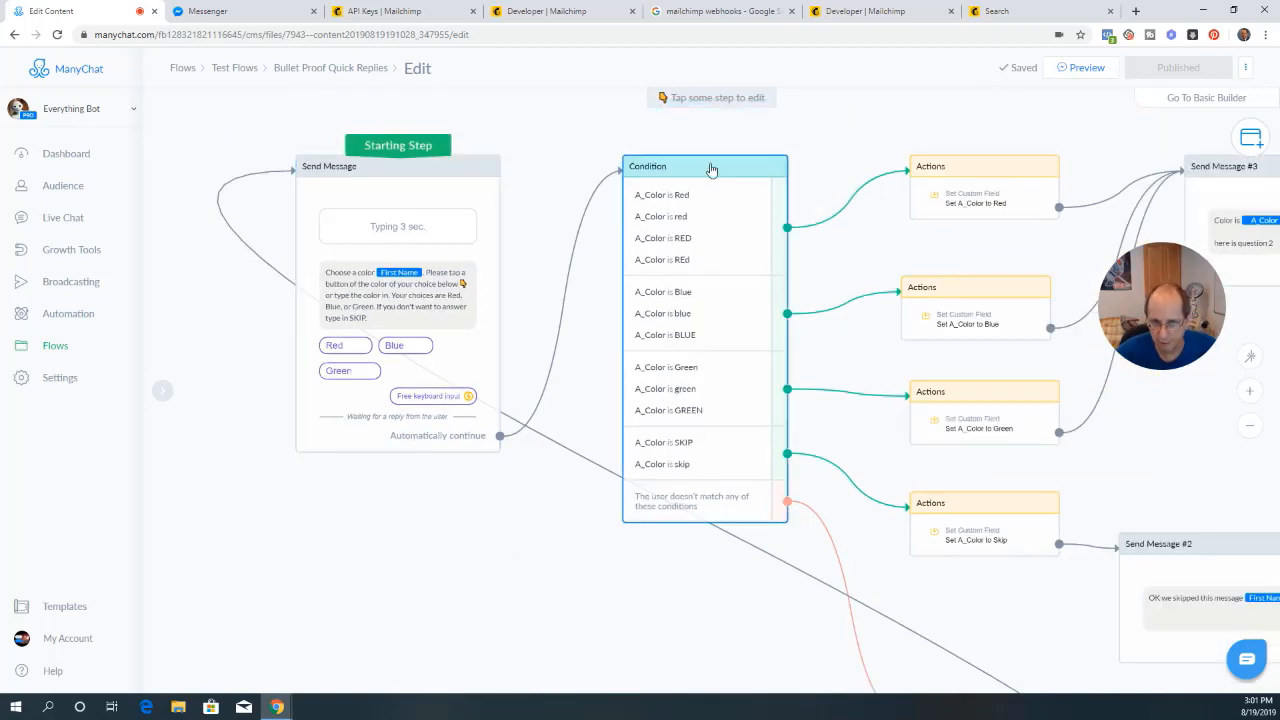
pyautogui.scroll(-1, 590, 560)
pyautogui.moveTo(603, 580); pyautogui.dragTo(402, 534)
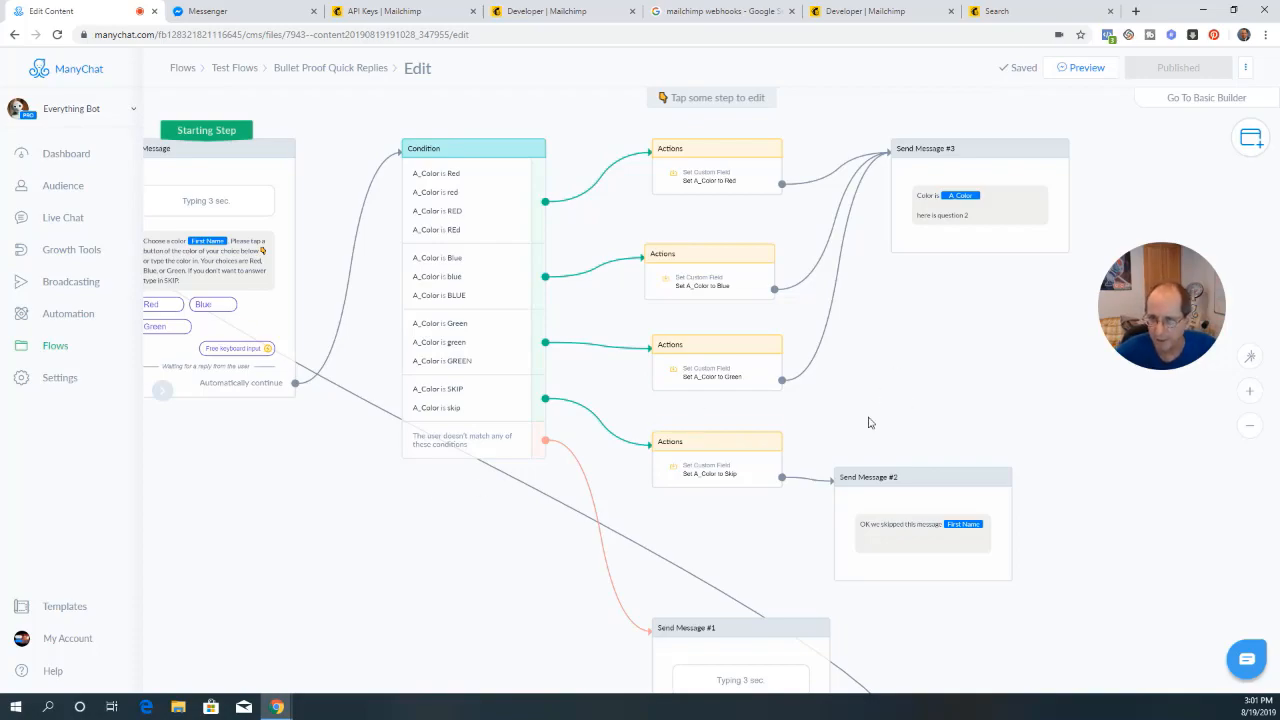
pyautogui.scroll(-1, 869, 423)
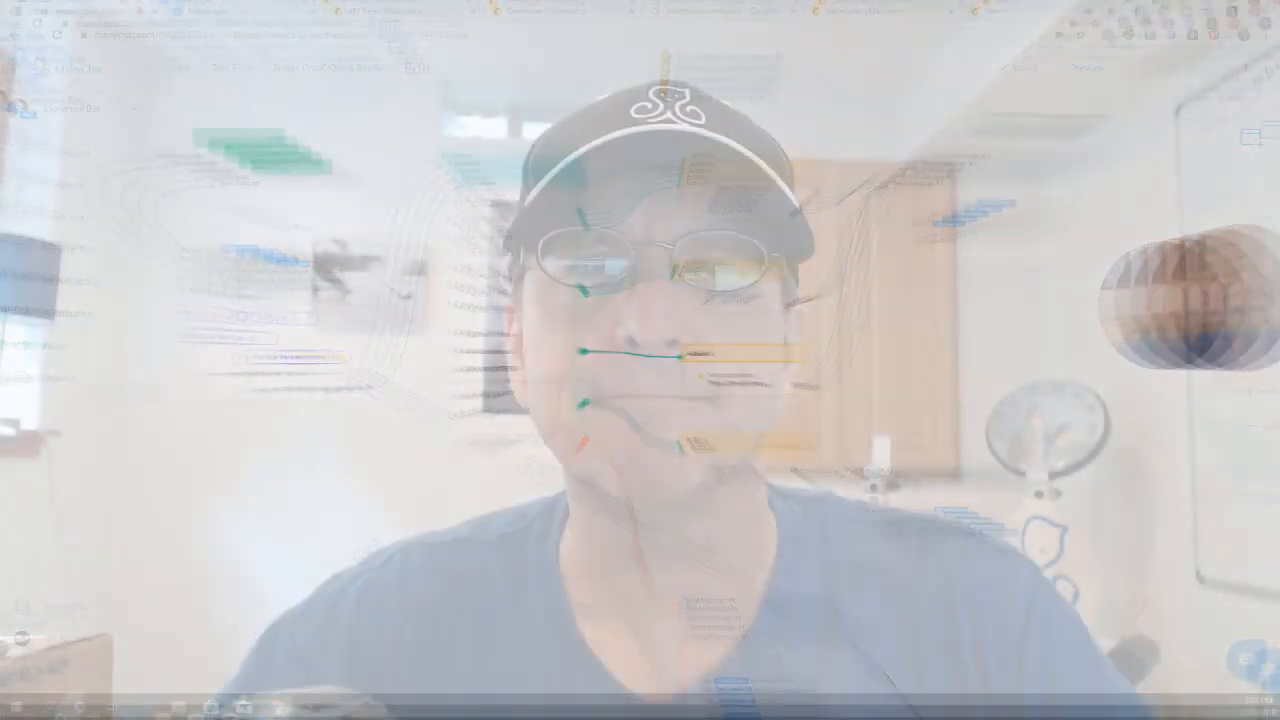